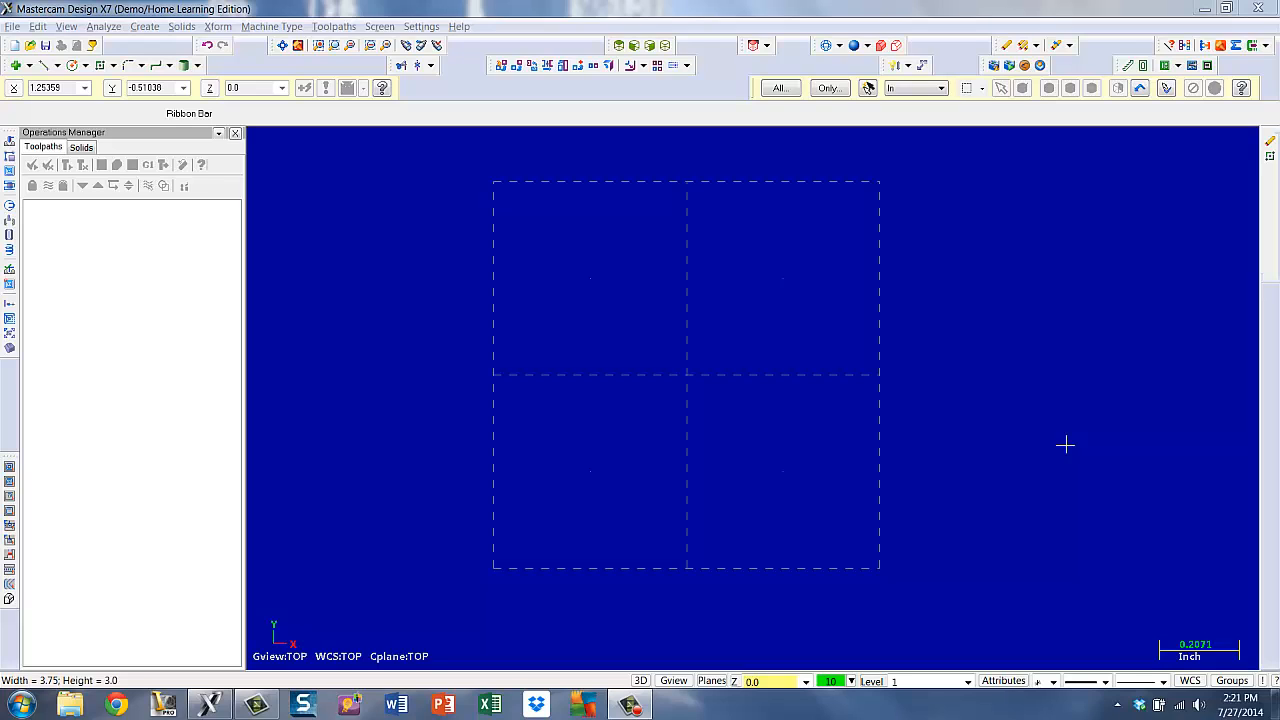
- Draw a 2.5 by 2.5 inch rectangle with its lower-left corner at the origin
{"action": "left_click", "coordinate": [100, 65]}
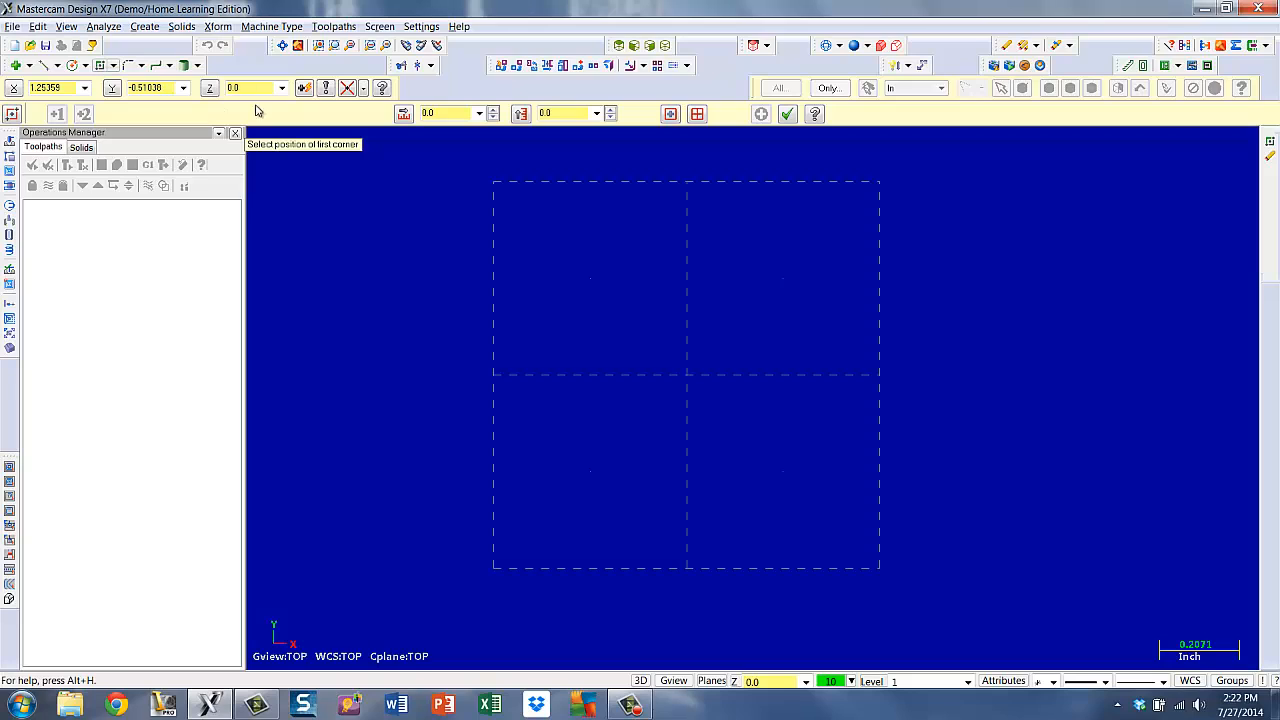
{"action": "left_click", "coordinate": [459, 113]}
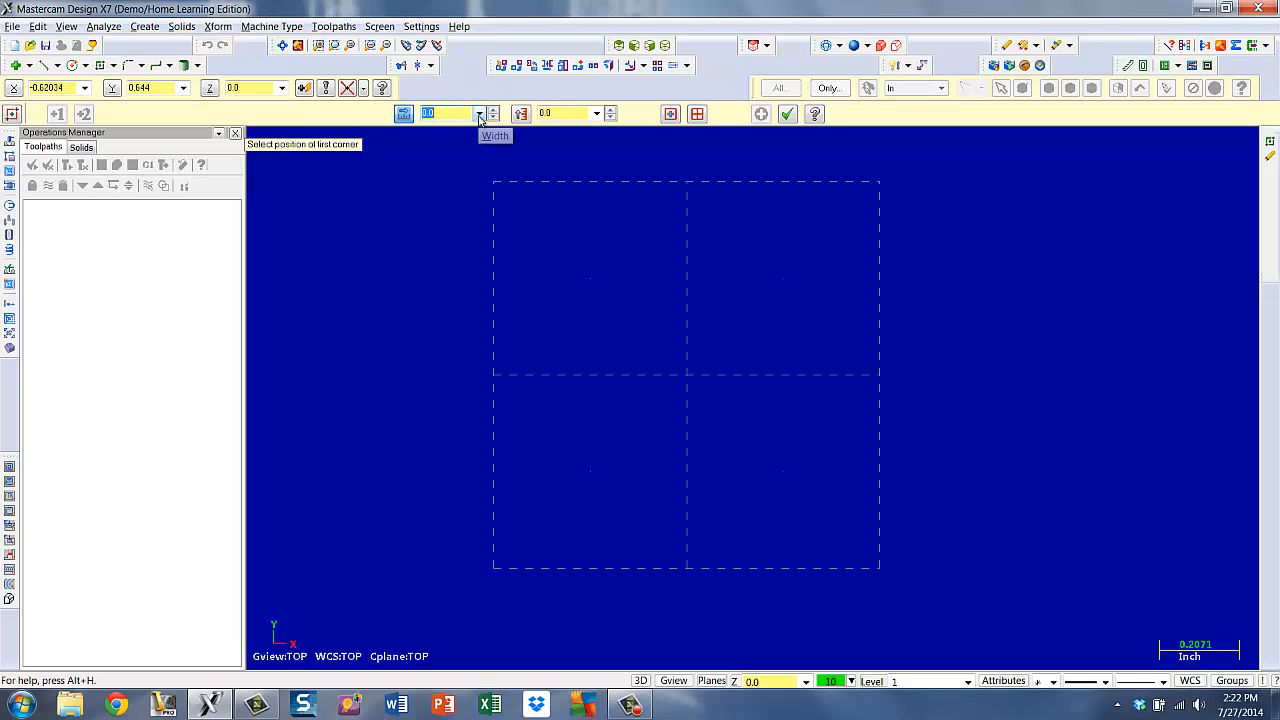
{"action": "left_click", "coordinate": [479, 114]}
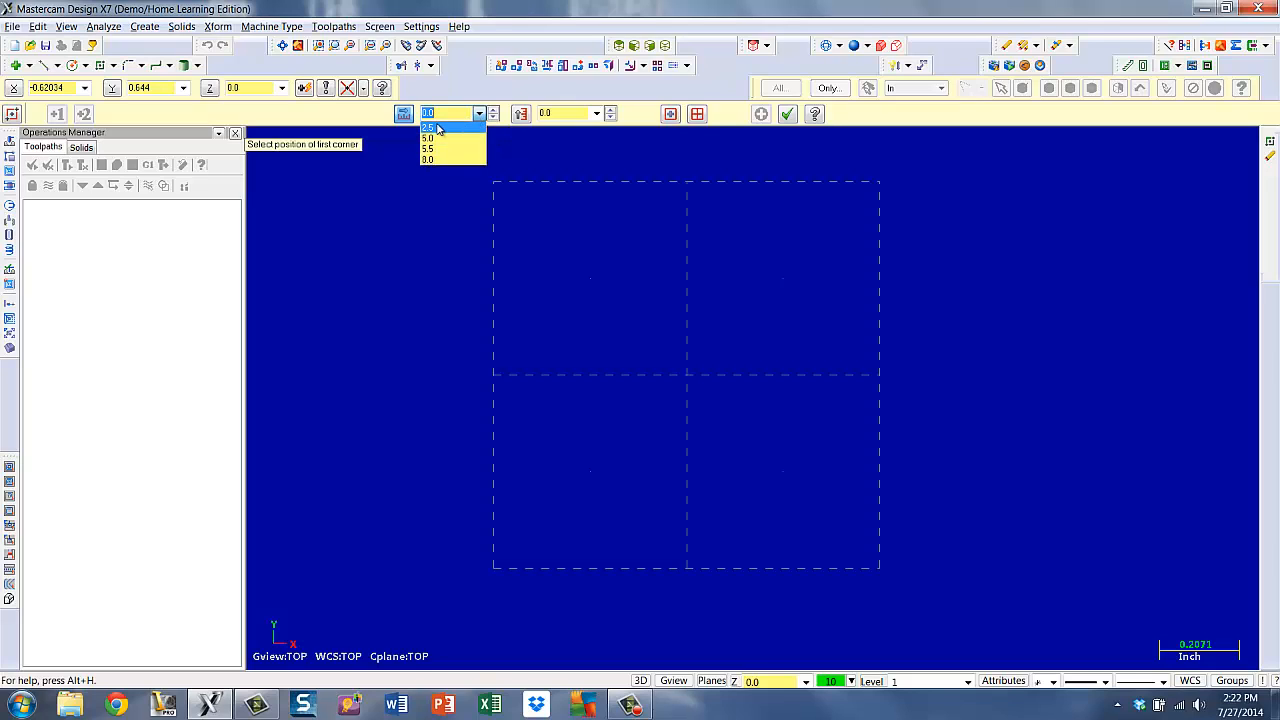
{"action": "left_click", "coordinate": [430, 128]}
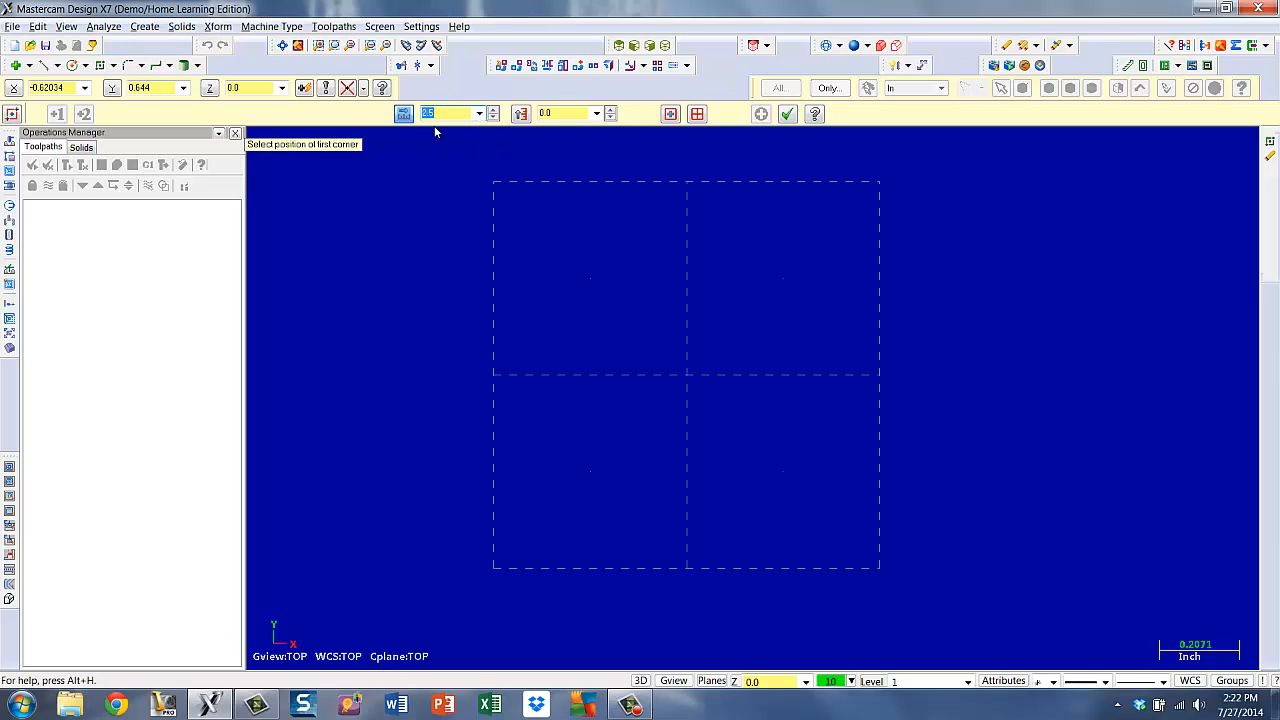
{"action": "left_click", "coordinate": [596, 113]}
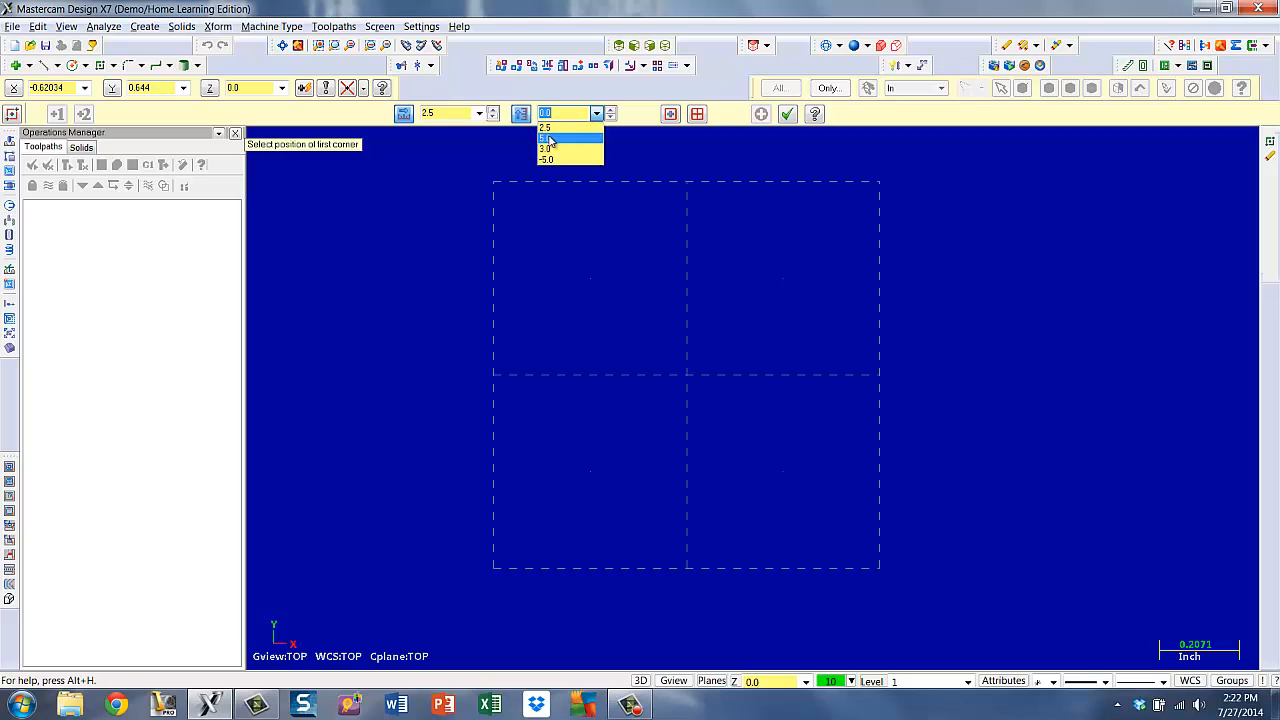
{"action": "left_click", "coordinate": [546, 127]}
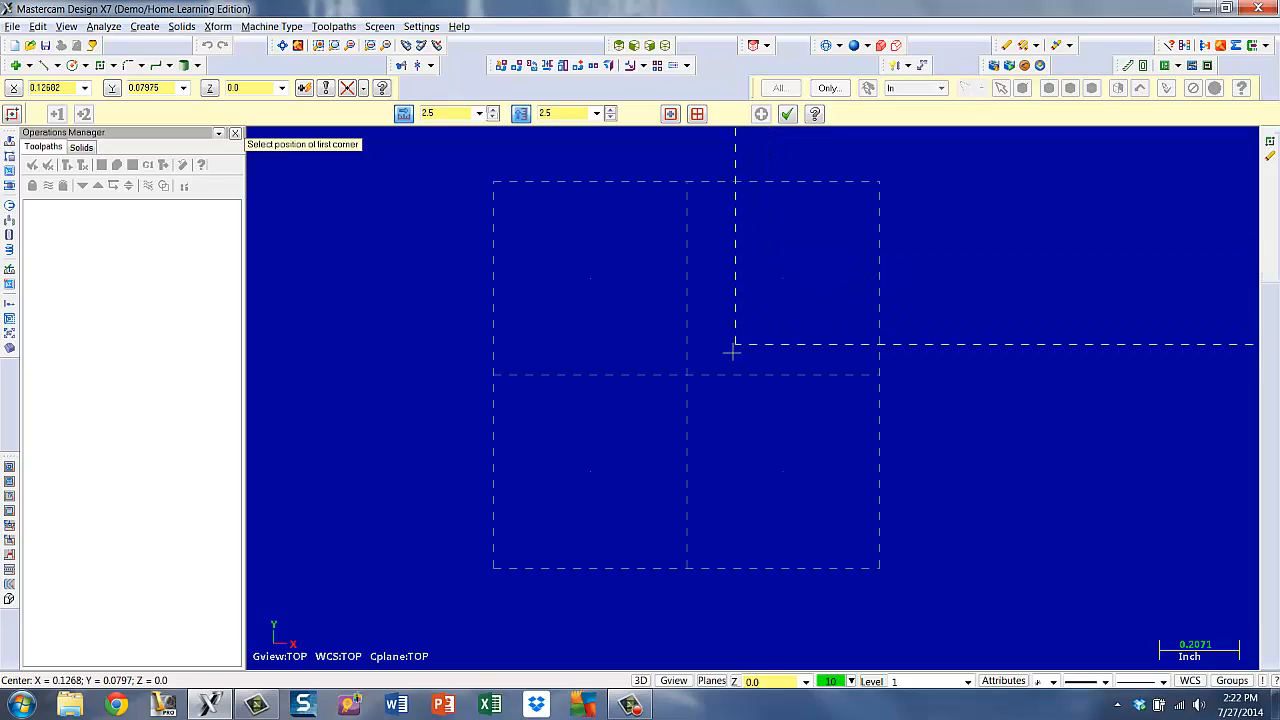
{"action": "left_click", "coordinate": [687, 376]}
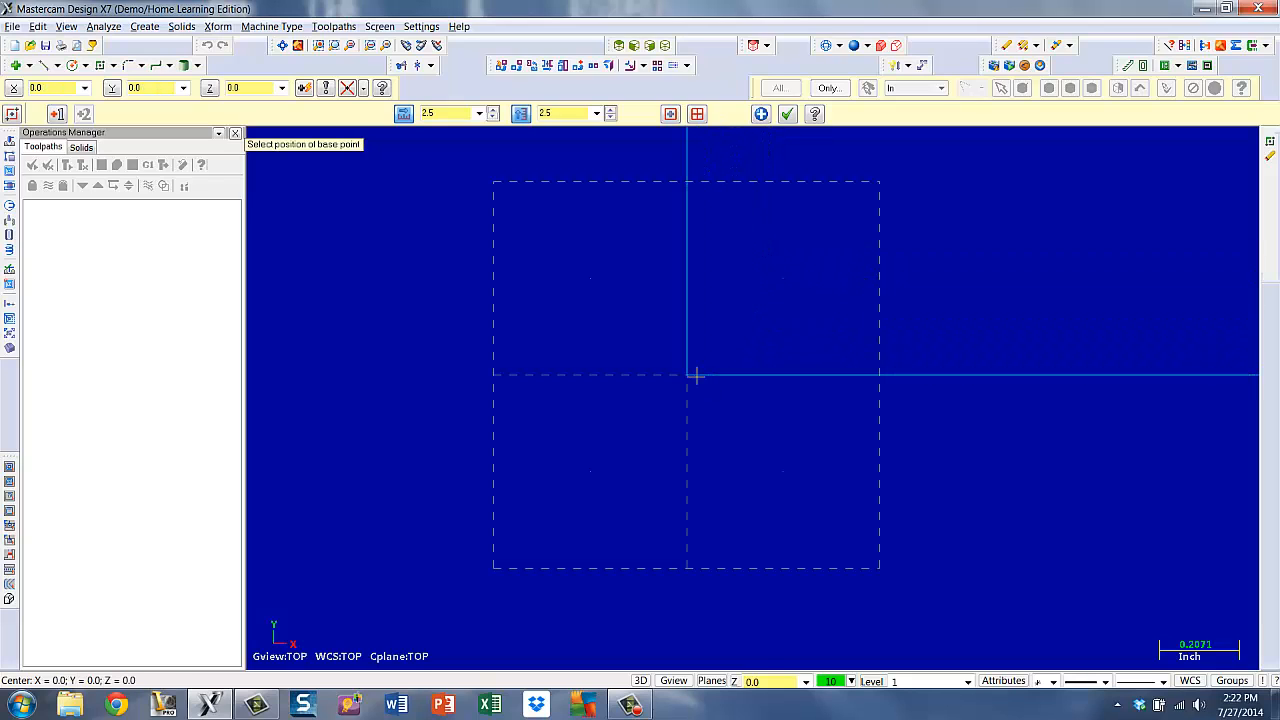
{"action": "left_click", "coordinate": [283, 45]}
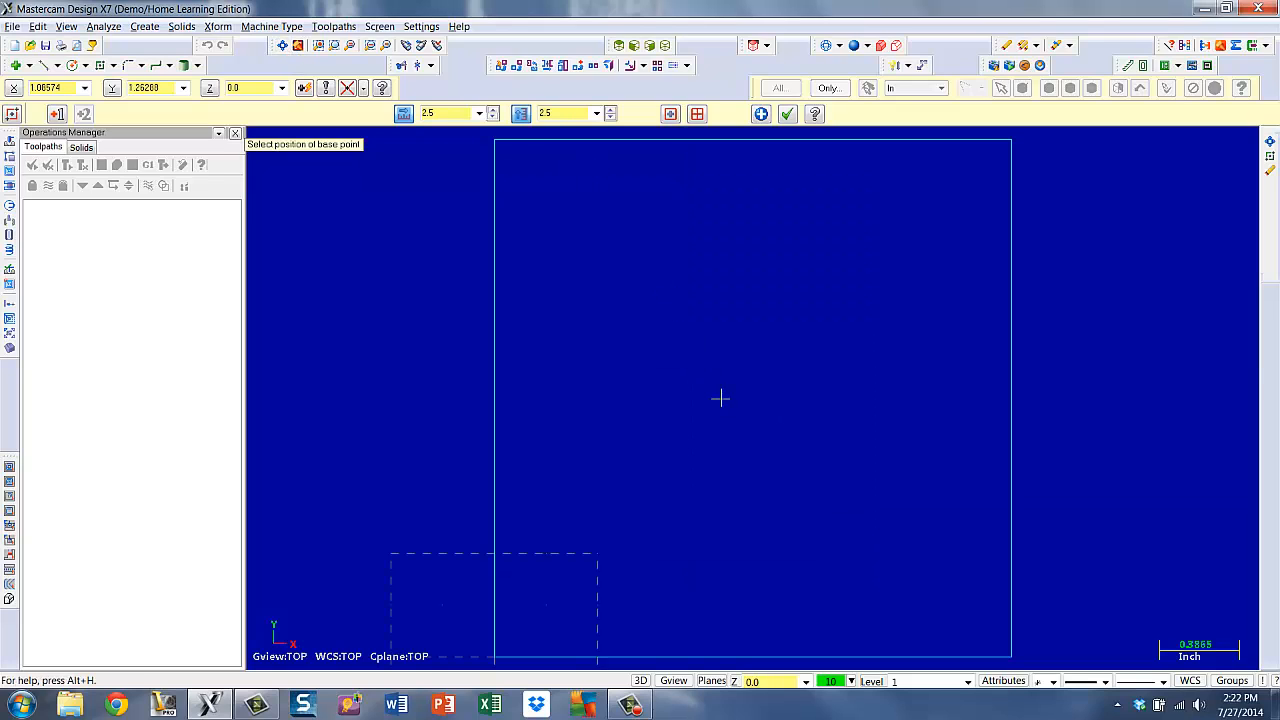
{"action": "scroll", "coordinate": [720, 399], "scroll_direction": "down", "scroll_amount": 2}
{"action": "scroll", "coordinate": [720, 399], "scroll_direction": "down", "scroll_amount": 1}
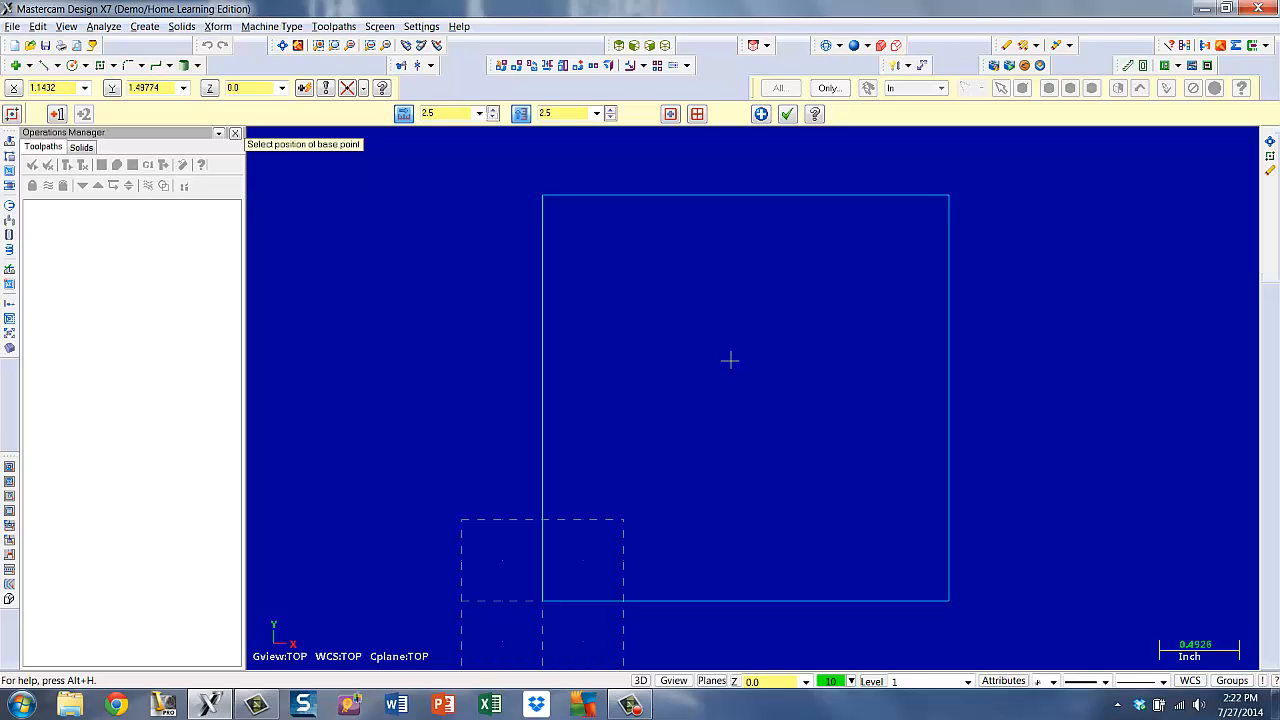
- Fillet the square's upper-right corner with a 0.75 inch radius, without trimming the edges
{"action": "left_click", "coordinate": [128, 65]}
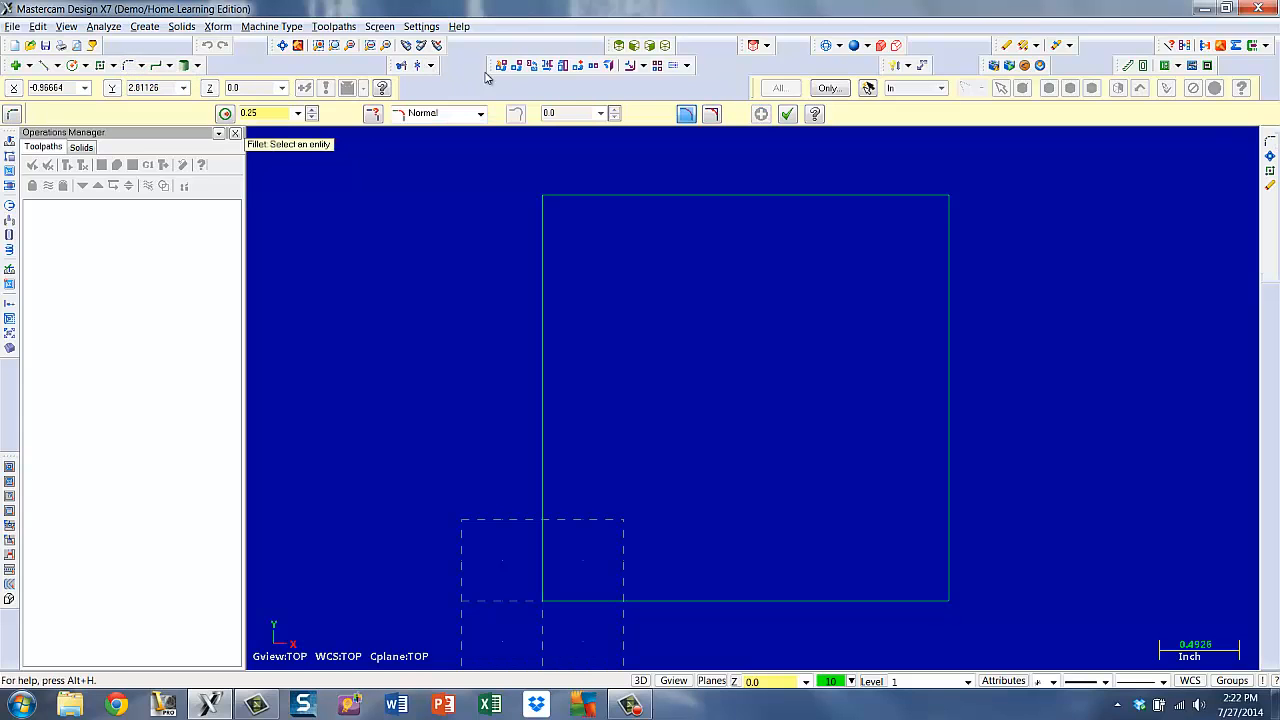
{"action": "left_click", "coordinate": [711, 114]}
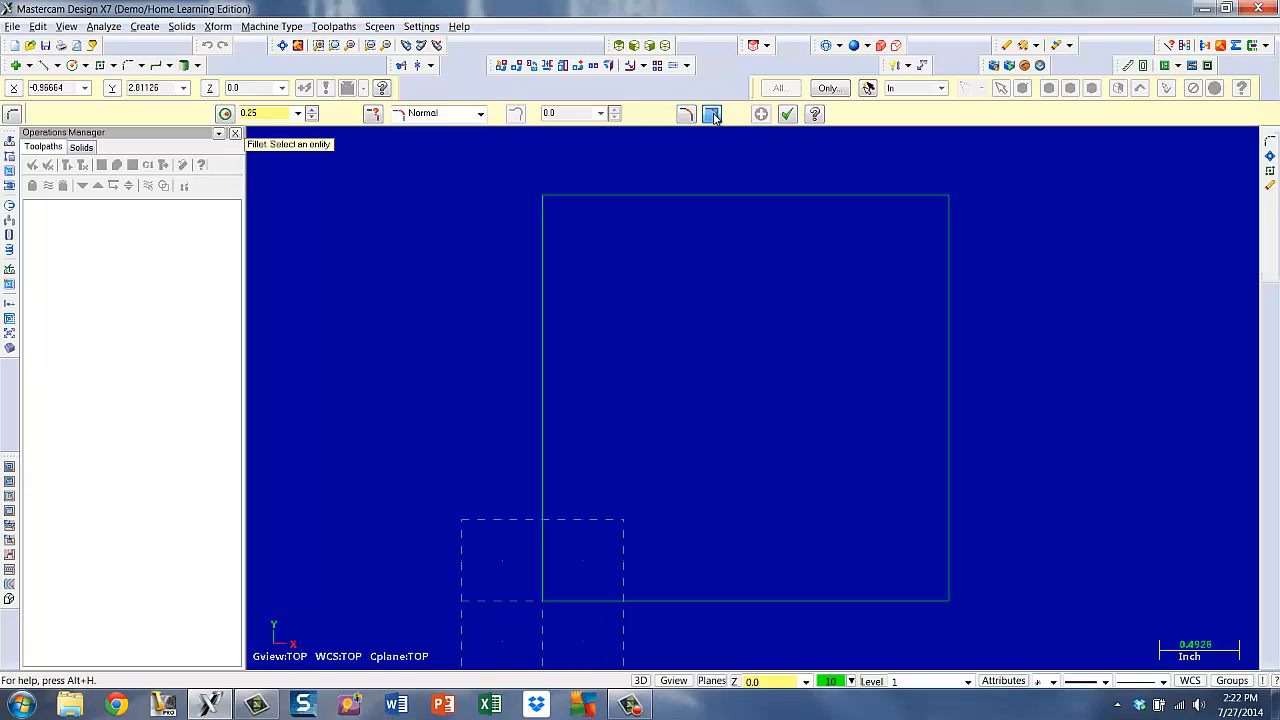
{"action": "double_click", "coordinate": [269, 113]}
{"action": "key", "text": "Delete"}
{"action": "type", "text": ".75"}
{"action": "key", "text": "Return"}
{"action": "left_click", "coordinate": [860, 197]}
{"action": "left_click", "coordinate": [949, 289]}
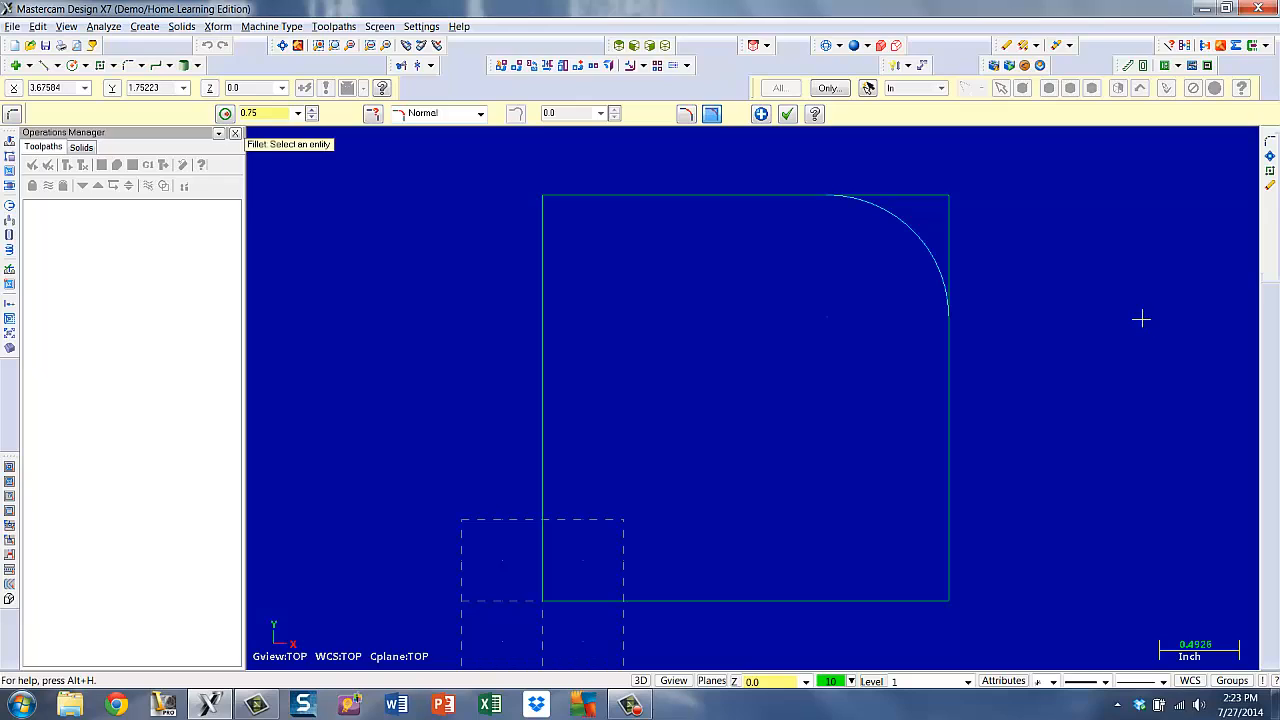
{"action": "left_click", "coordinate": [786, 113]}
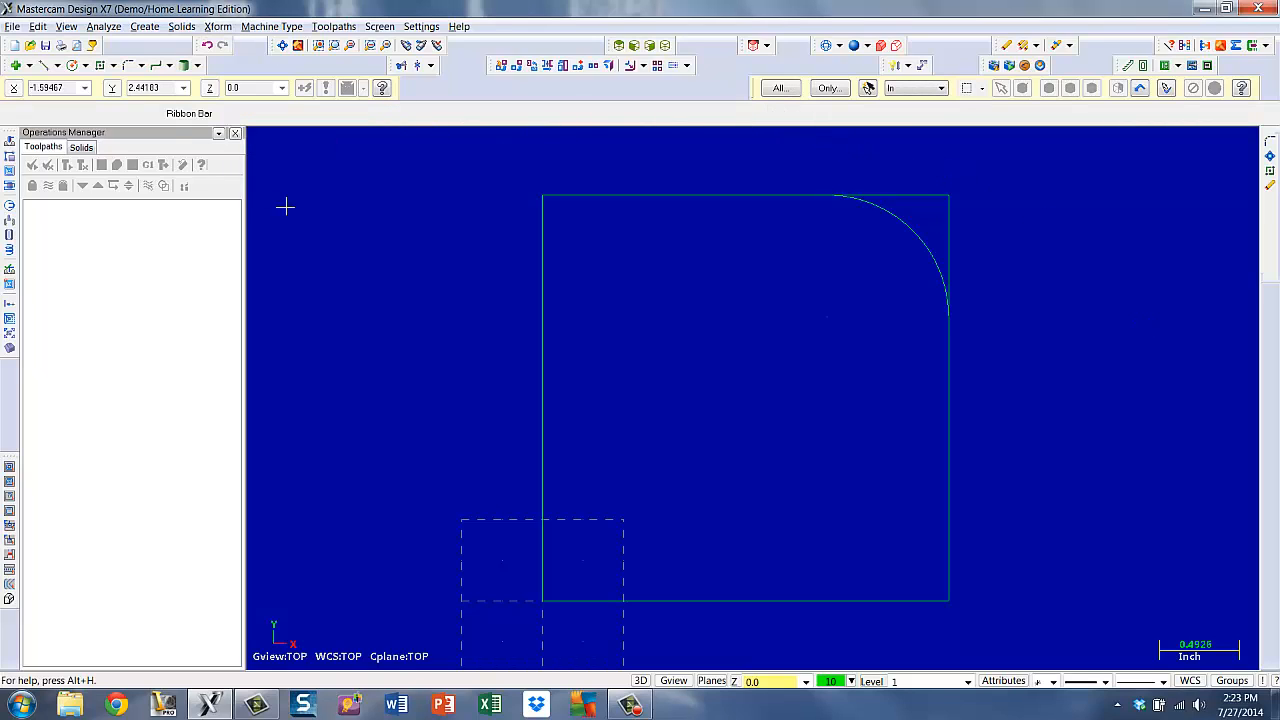
- Create a line parallel to the square's left edge, offset 0.5 inch inward, with the offset distance locked
{"action": "left_click", "coordinate": [59, 66]}
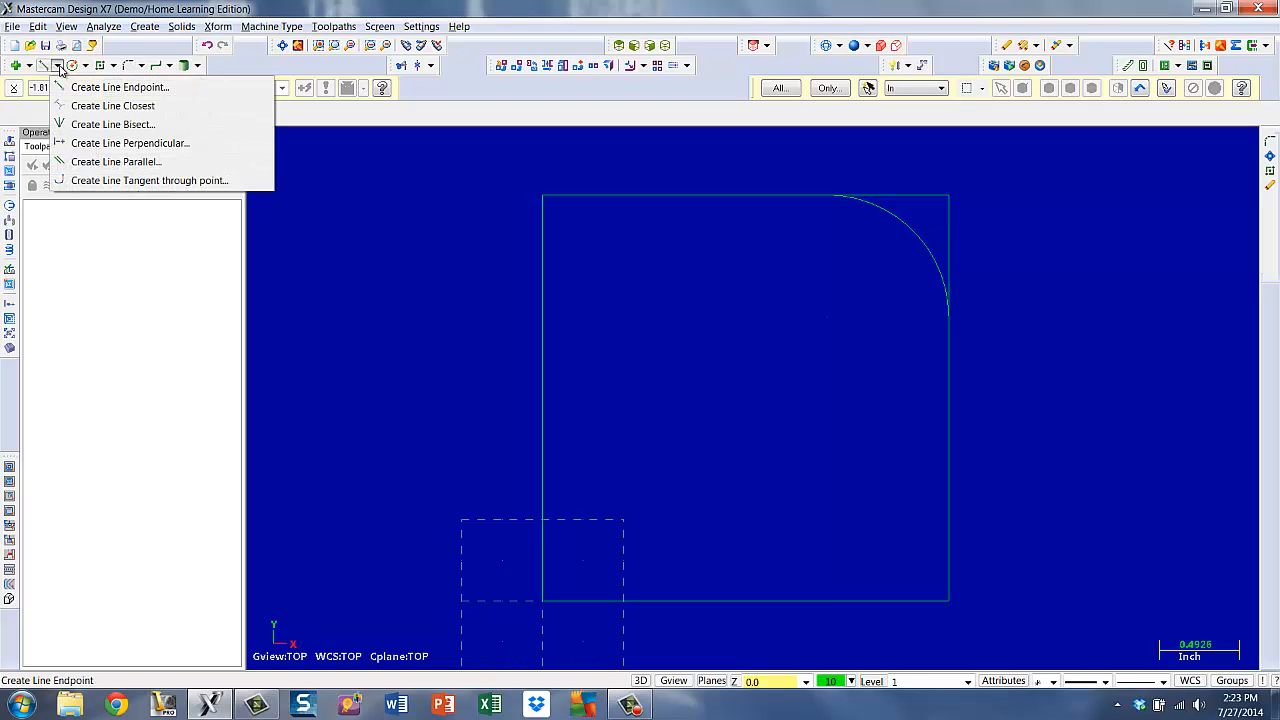
{"action": "left_click", "coordinate": [87, 164]}
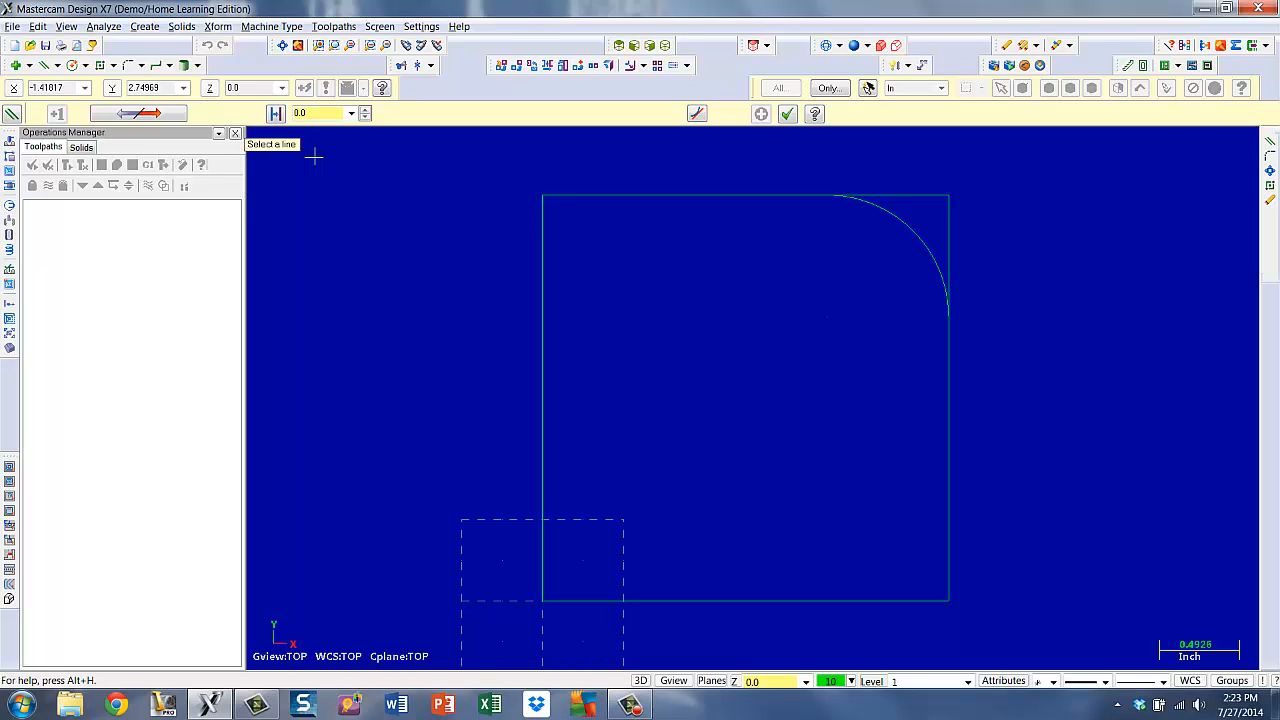
{"action": "left_click", "coordinate": [351, 113]}
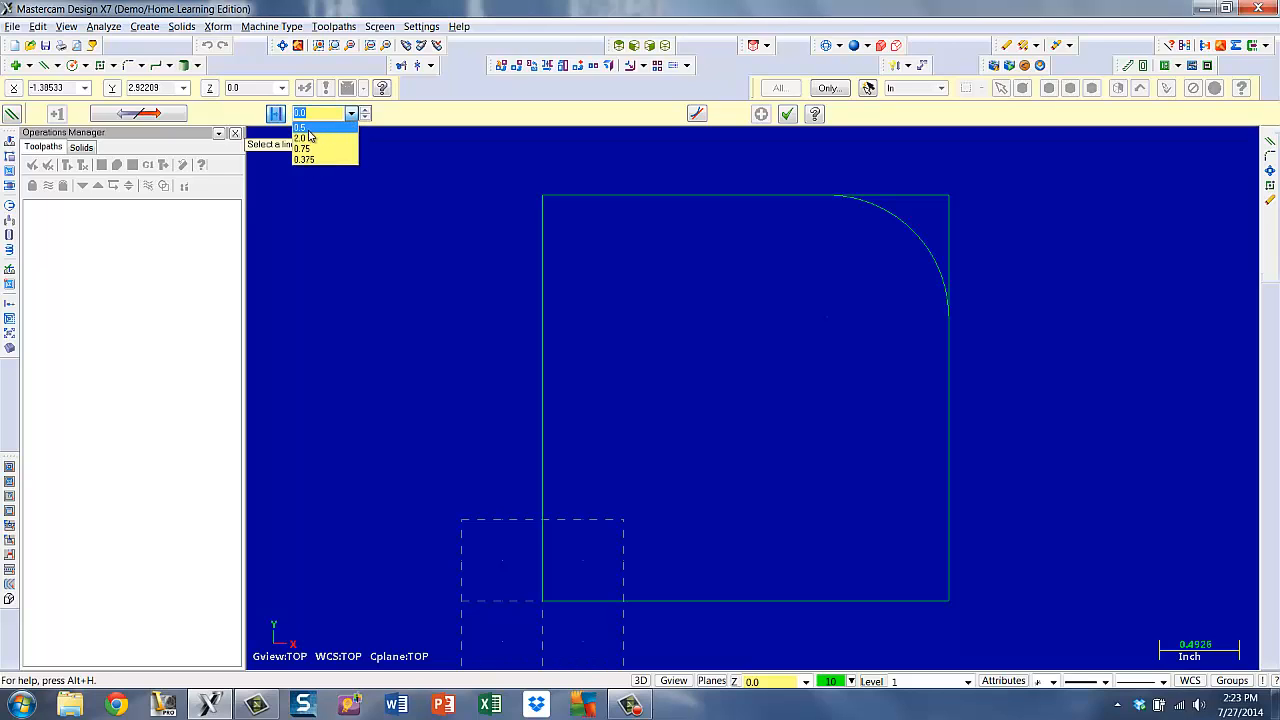
{"action": "left_click", "coordinate": [308, 127]}
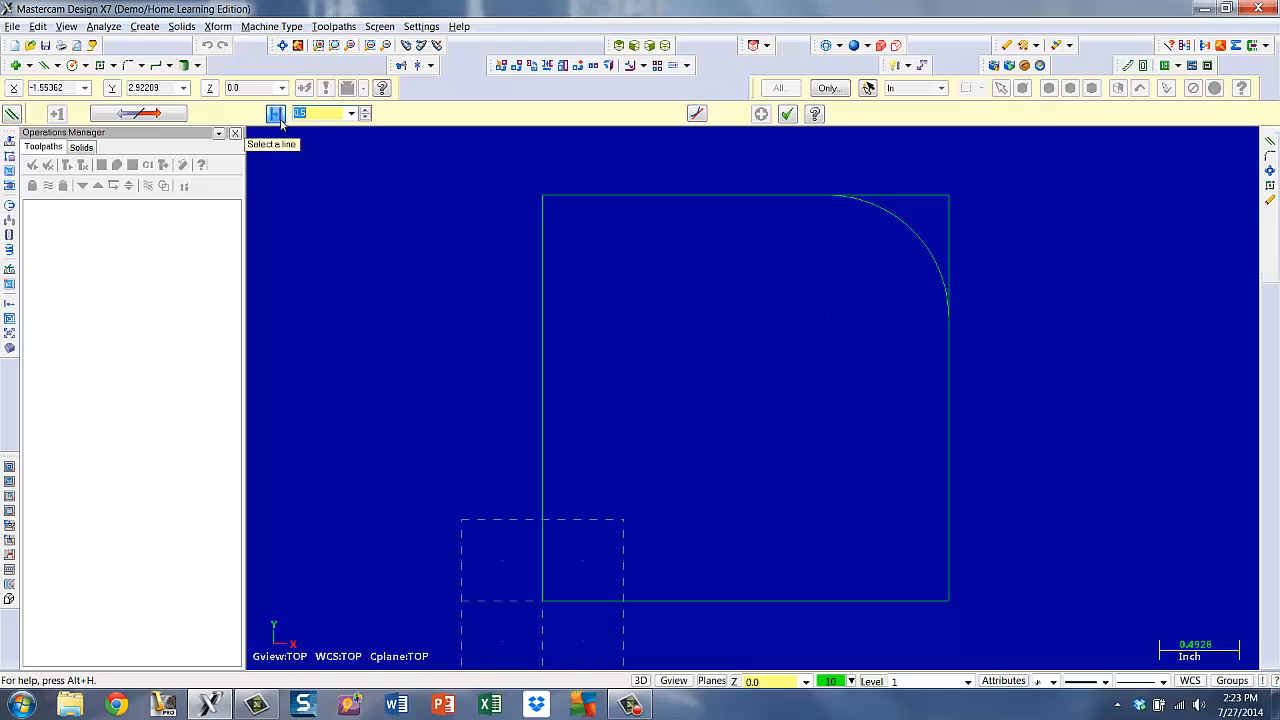
{"action": "left_click", "coordinate": [277, 115]}
{"action": "left_click", "coordinate": [543, 268]}
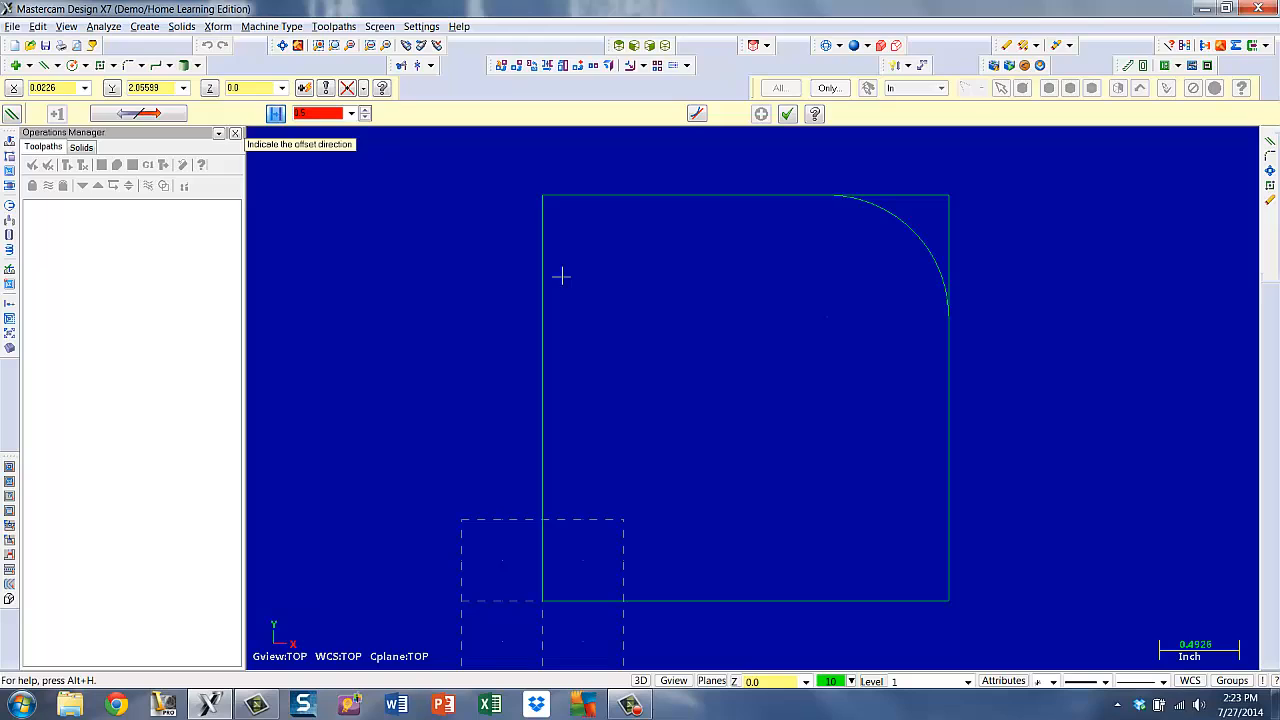
{"action": "left_click", "coordinate": [631, 284]}
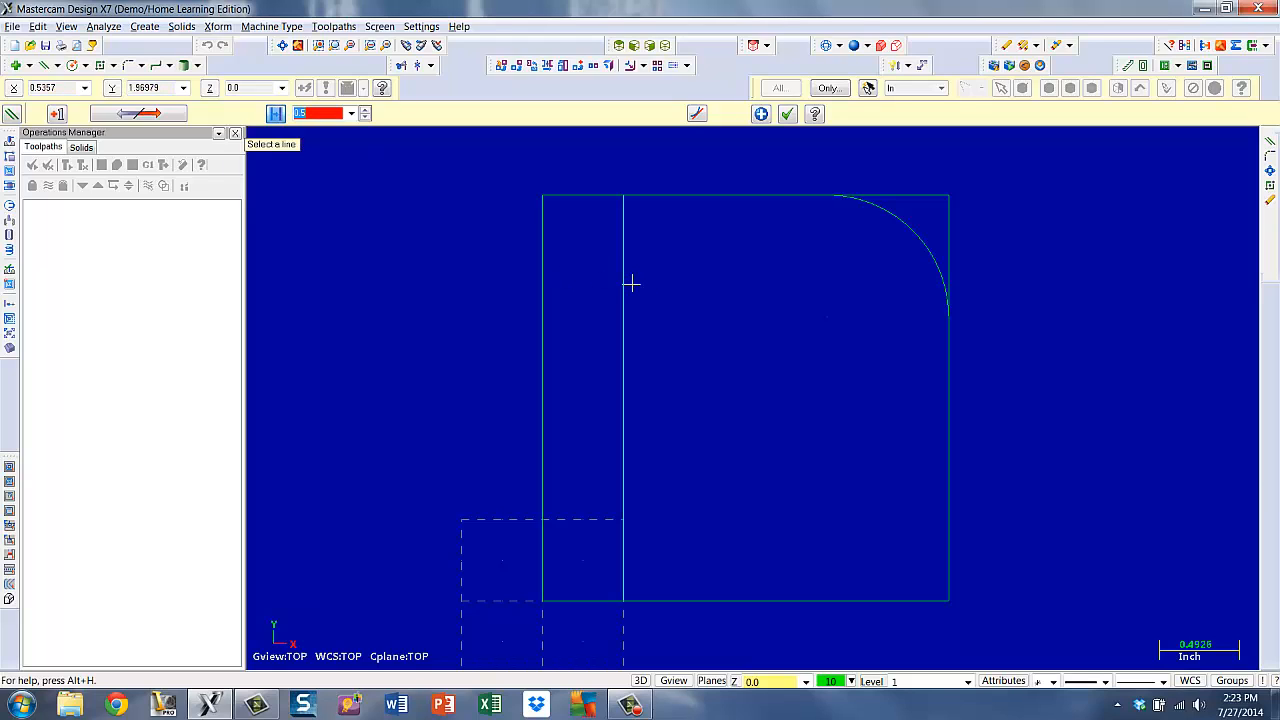
{"action": "left_click", "coordinate": [761, 114]}
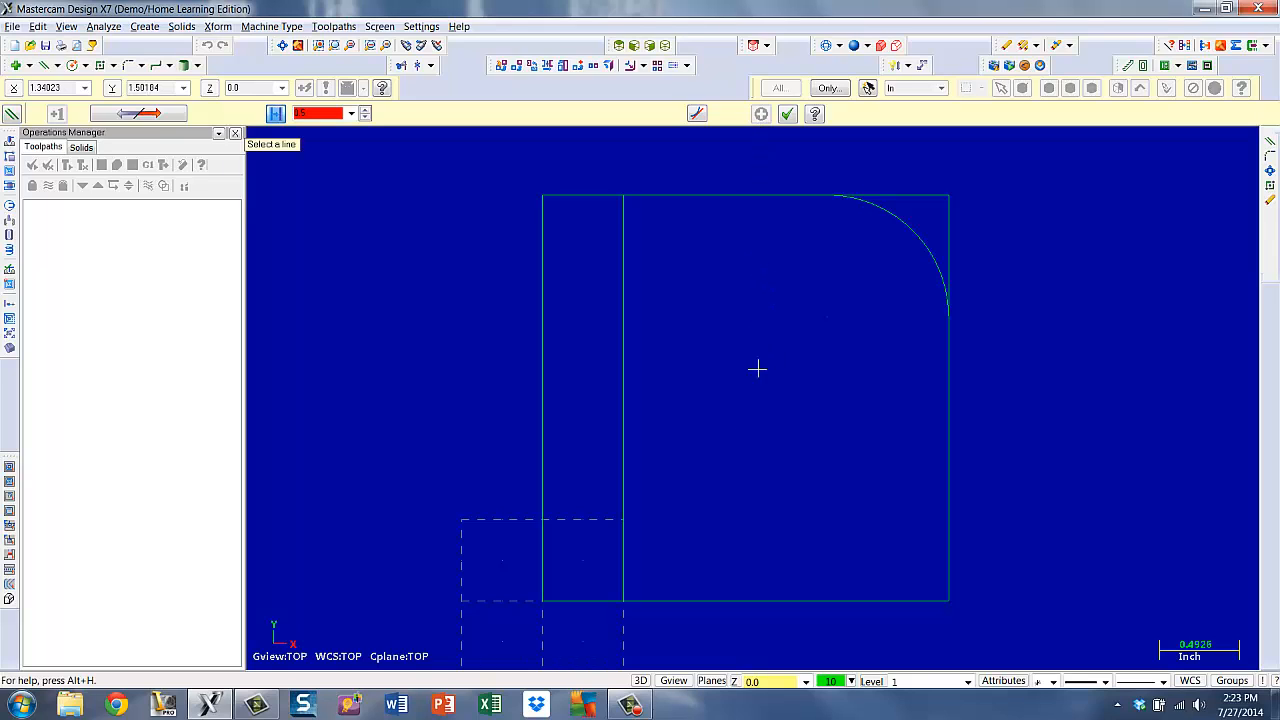
- Create a line parallel to the square's bottom edge, offset 0.5 inch upward
{"action": "left_click", "coordinate": [703, 600]}
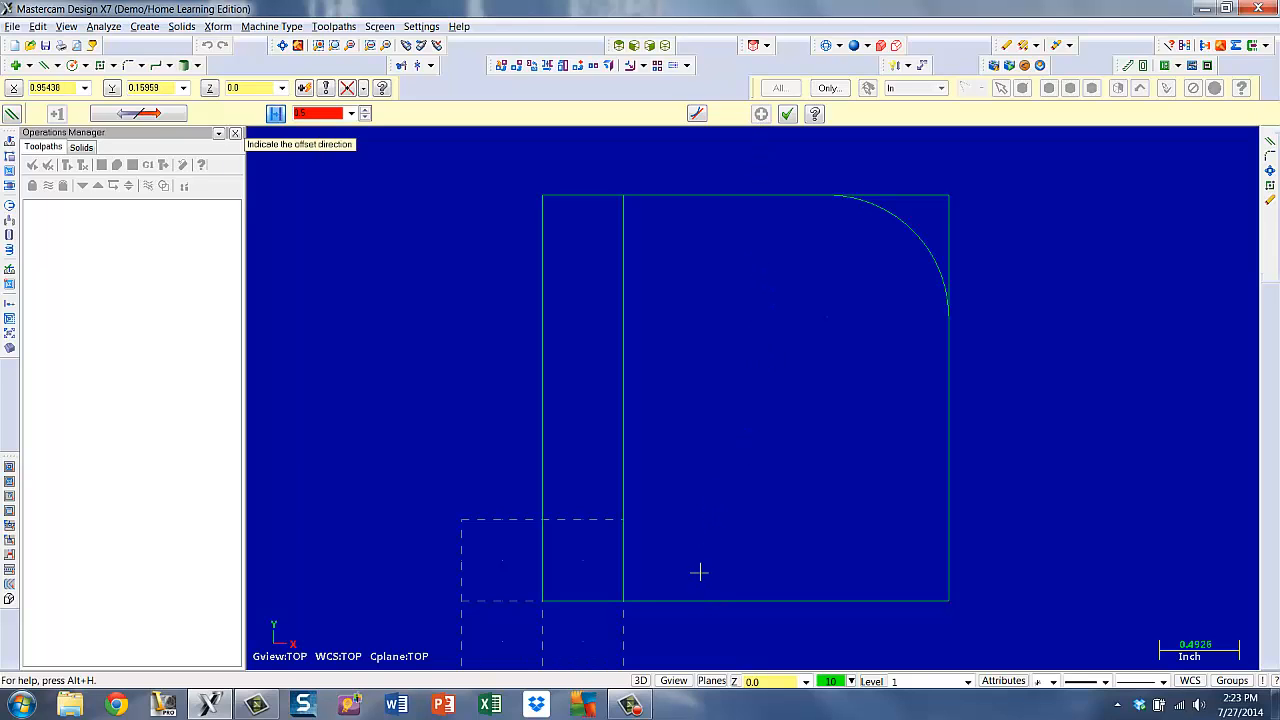
{"action": "left_click", "coordinate": [695, 528]}
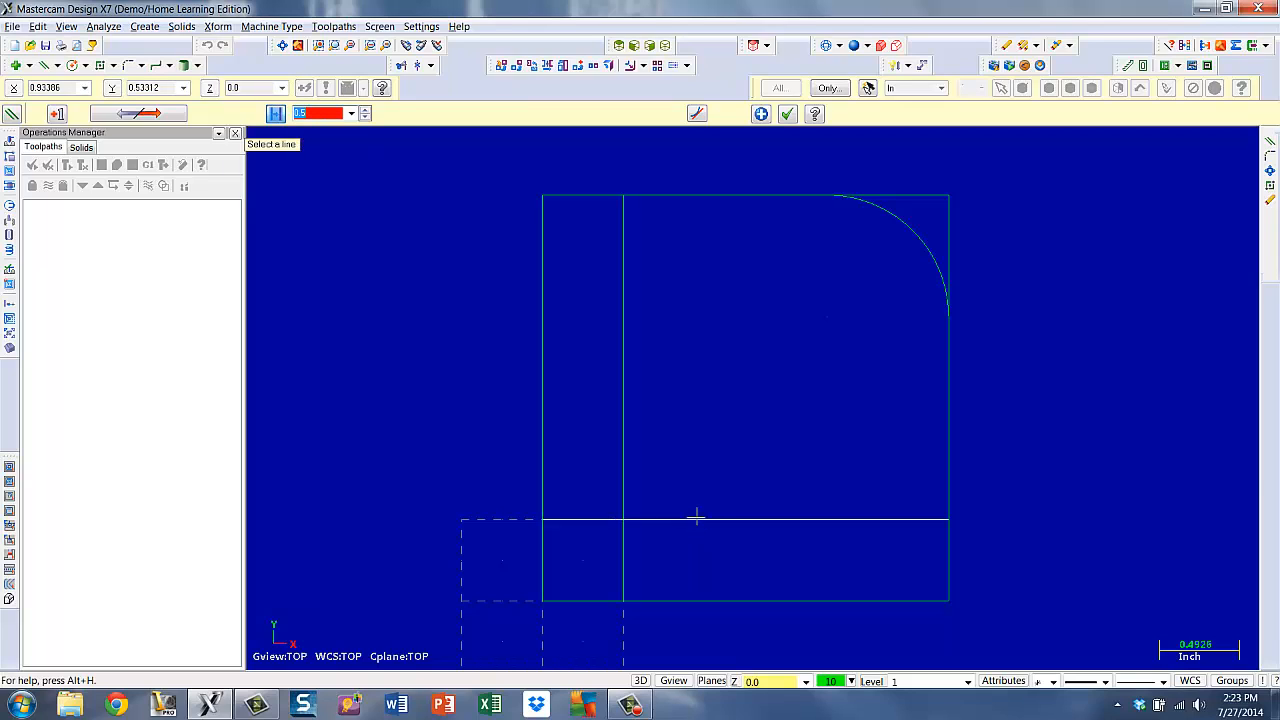
{"action": "left_click", "coordinate": [761, 114]}
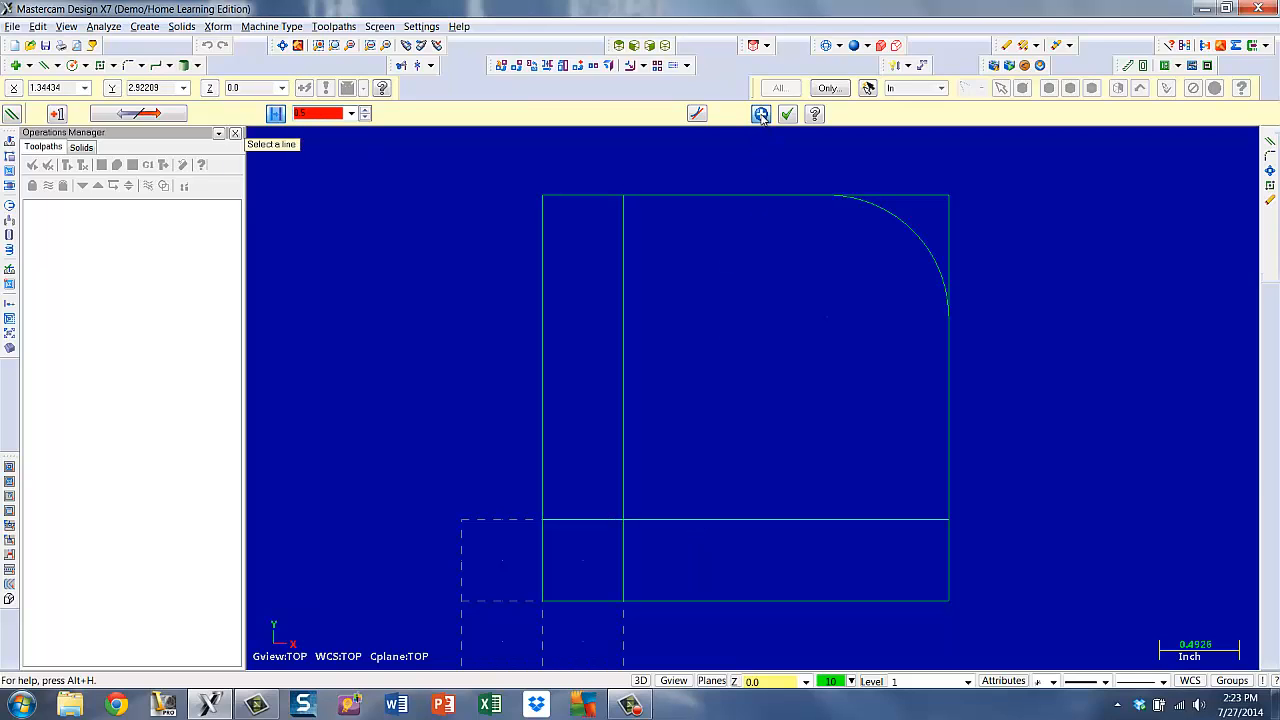
- Create a line parallel to the square's left edge, offset 2.0 inches inward, with the offset distance locked
{"action": "left_click", "coordinate": [272, 118]}
{"action": "left_click", "coordinate": [351, 116]}
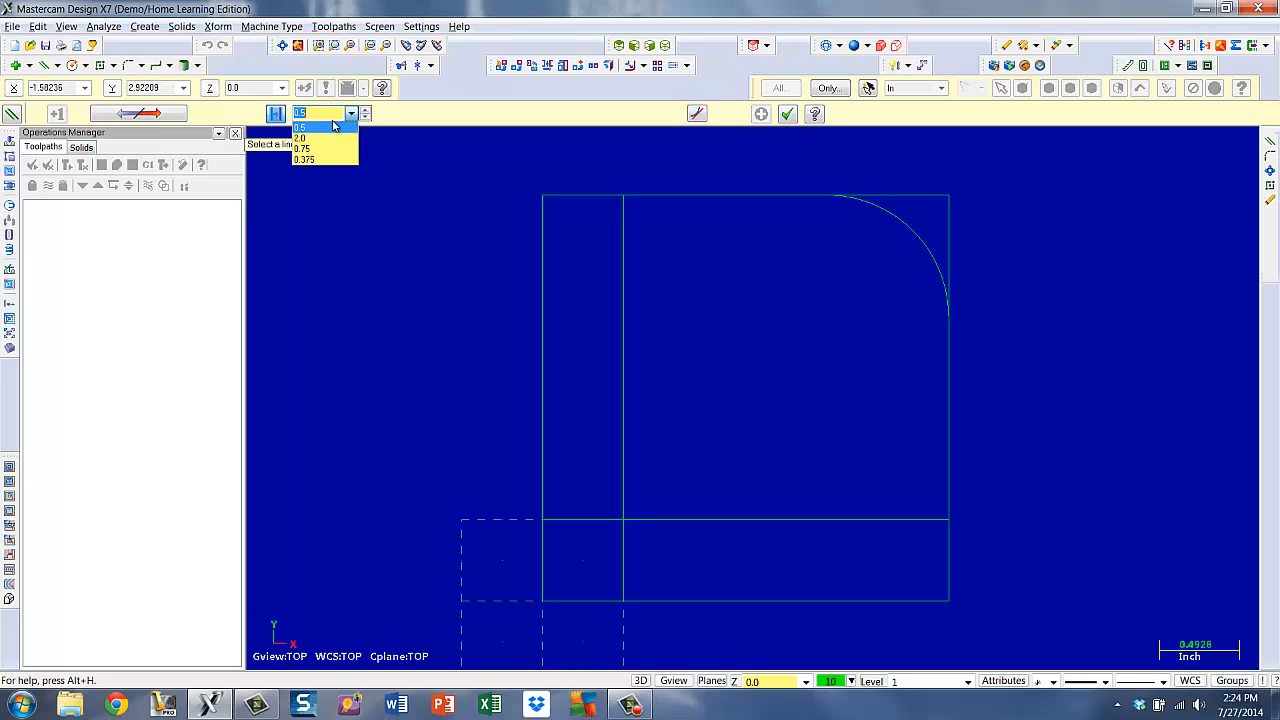
{"action": "left_click", "coordinate": [306, 145]}
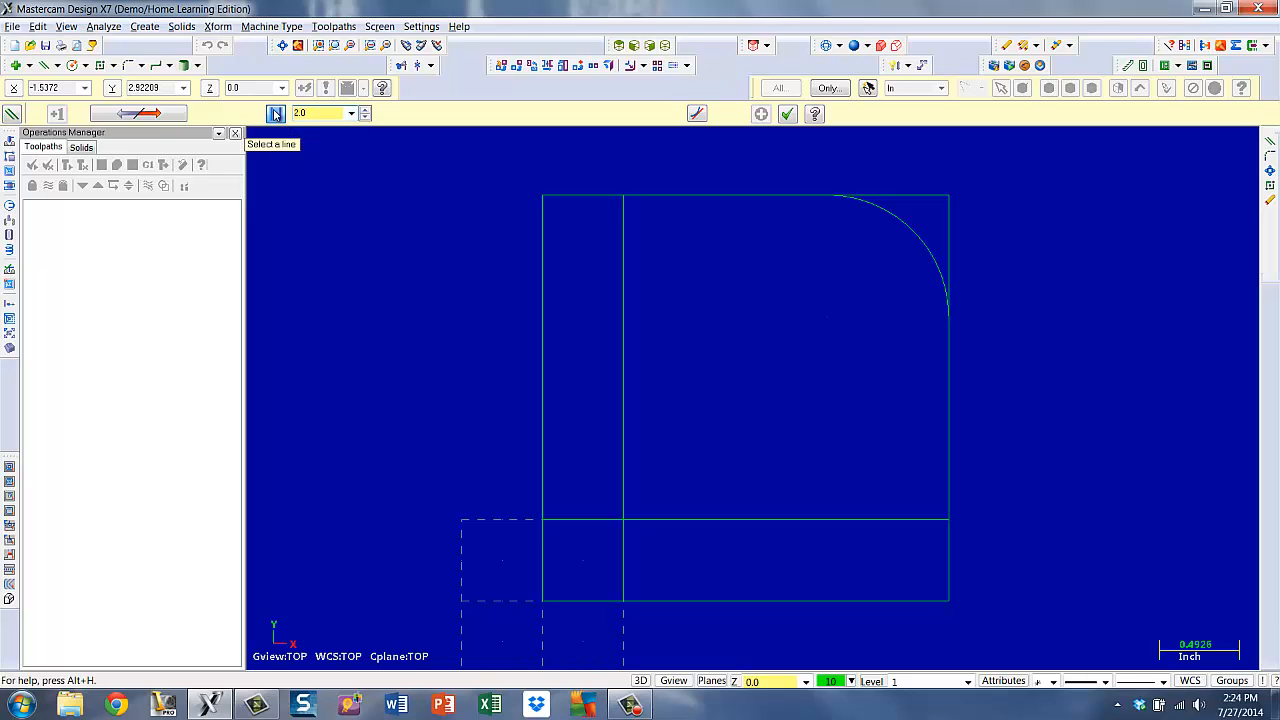
{"action": "left_click", "coordinate": [278, 116]}
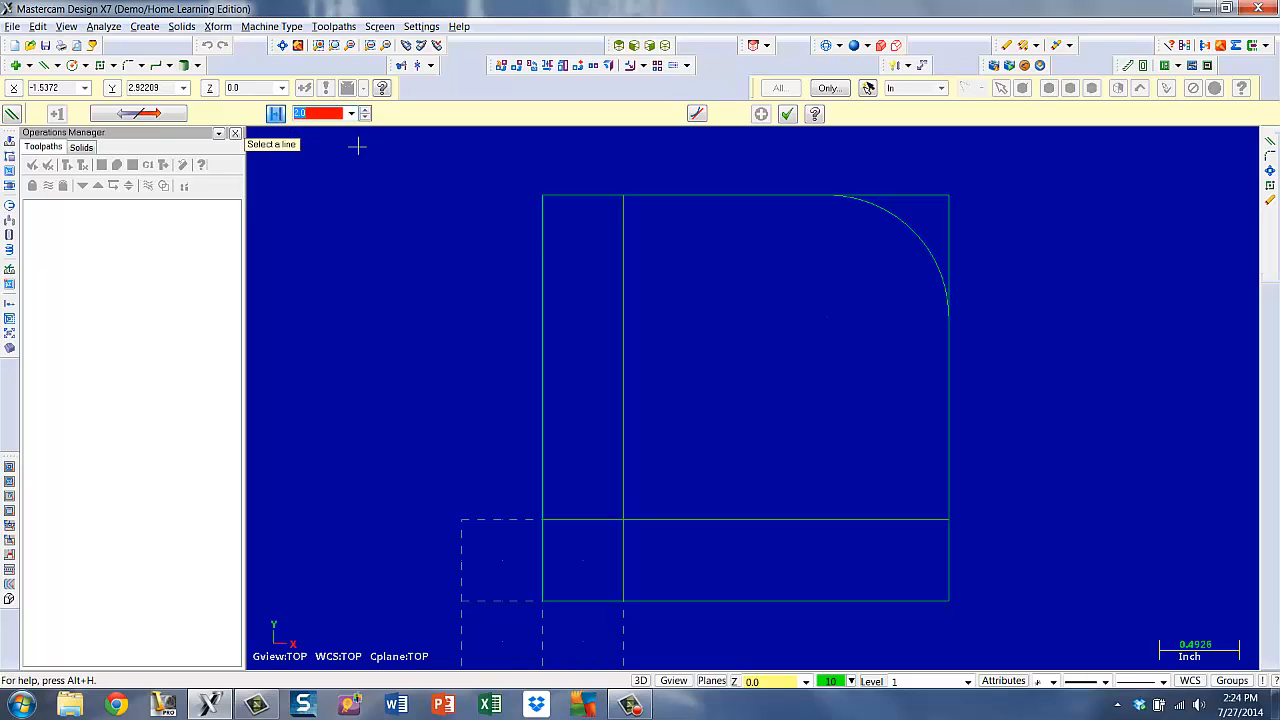
{"action": "left_click", "coordinate": [545, 270]}
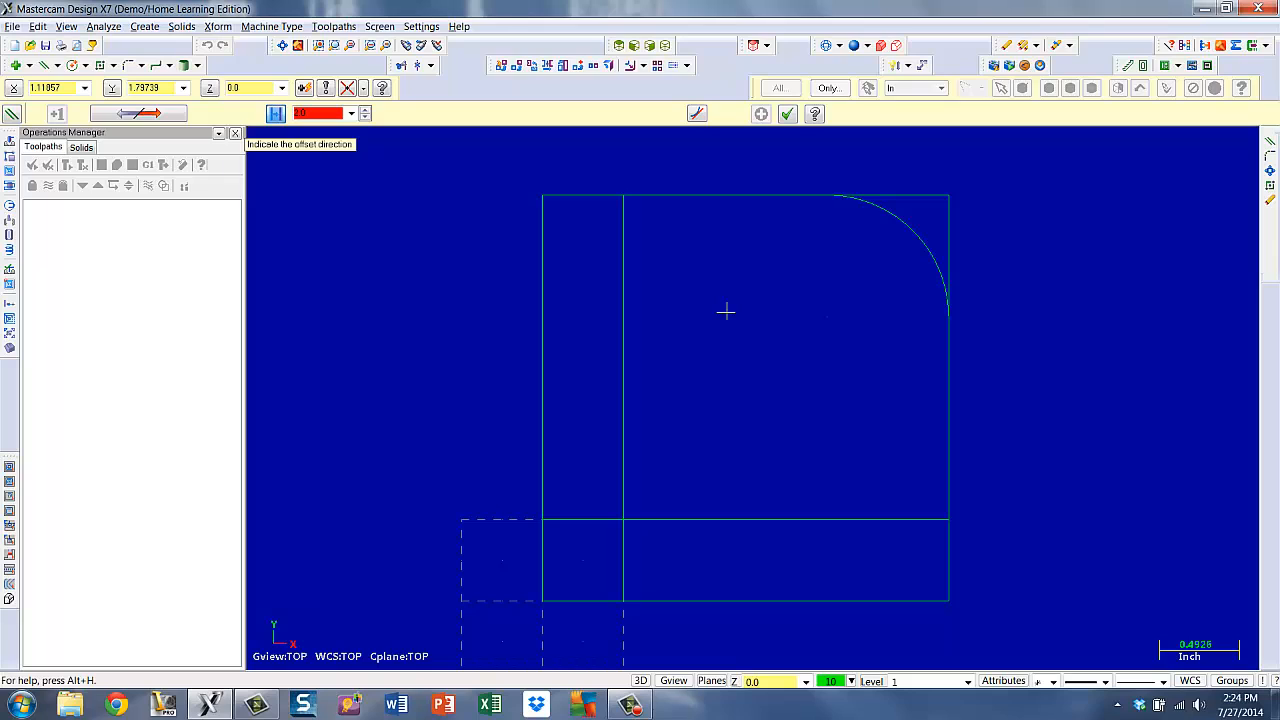
{"action": "left_click", "coordinate": [725, 312]}
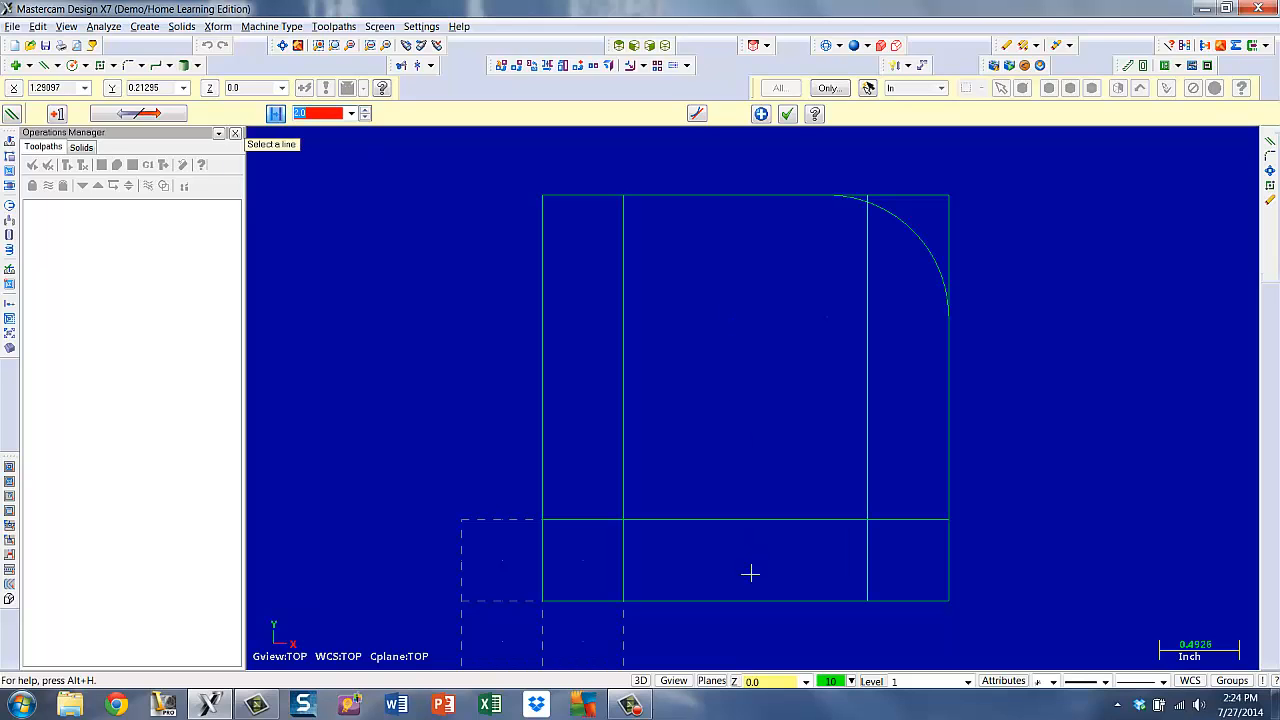
{"action": "left_click", "coordinate": [761, 114]}
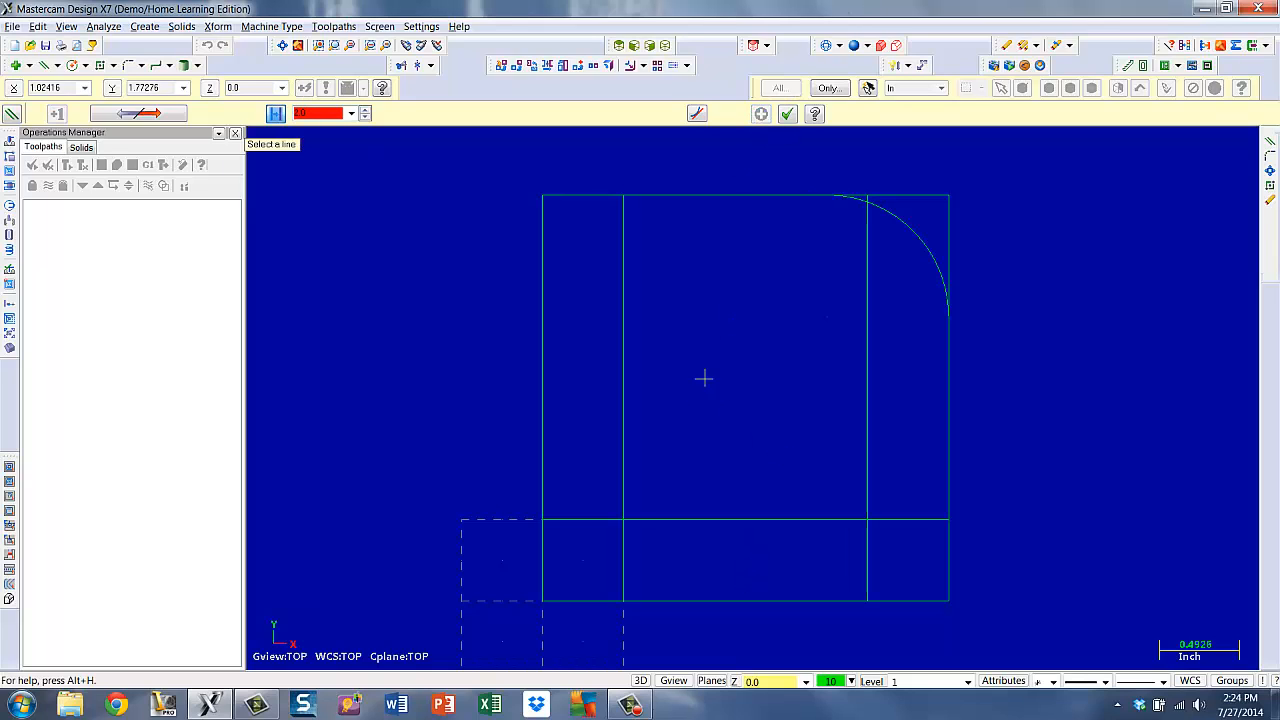
- Create a line parallel to the square's bottom edge, offset 2.0 inches upward, and finish the parallel lines
{"action": "left_click", "coordinate": [696, 598]}
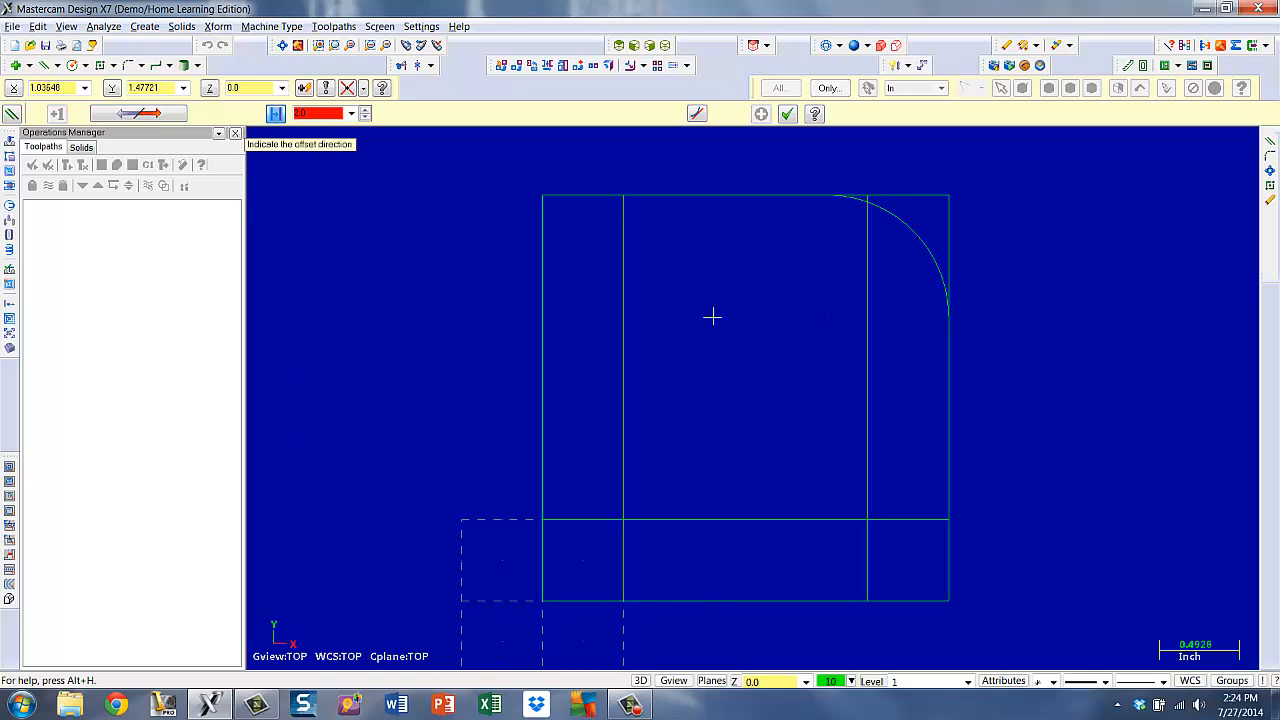
{"action": "left_click", "coordinate": [706, 285]}
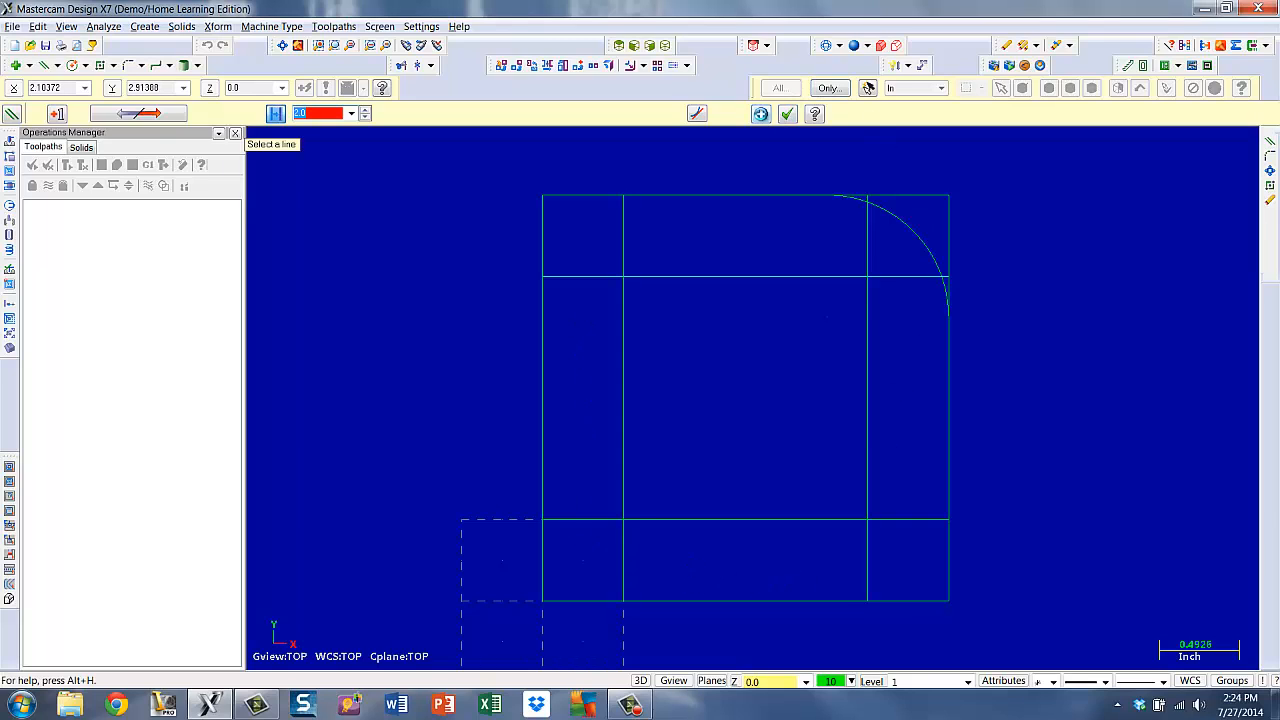
{"action": "left_click", "coordinate": [790, 113]}
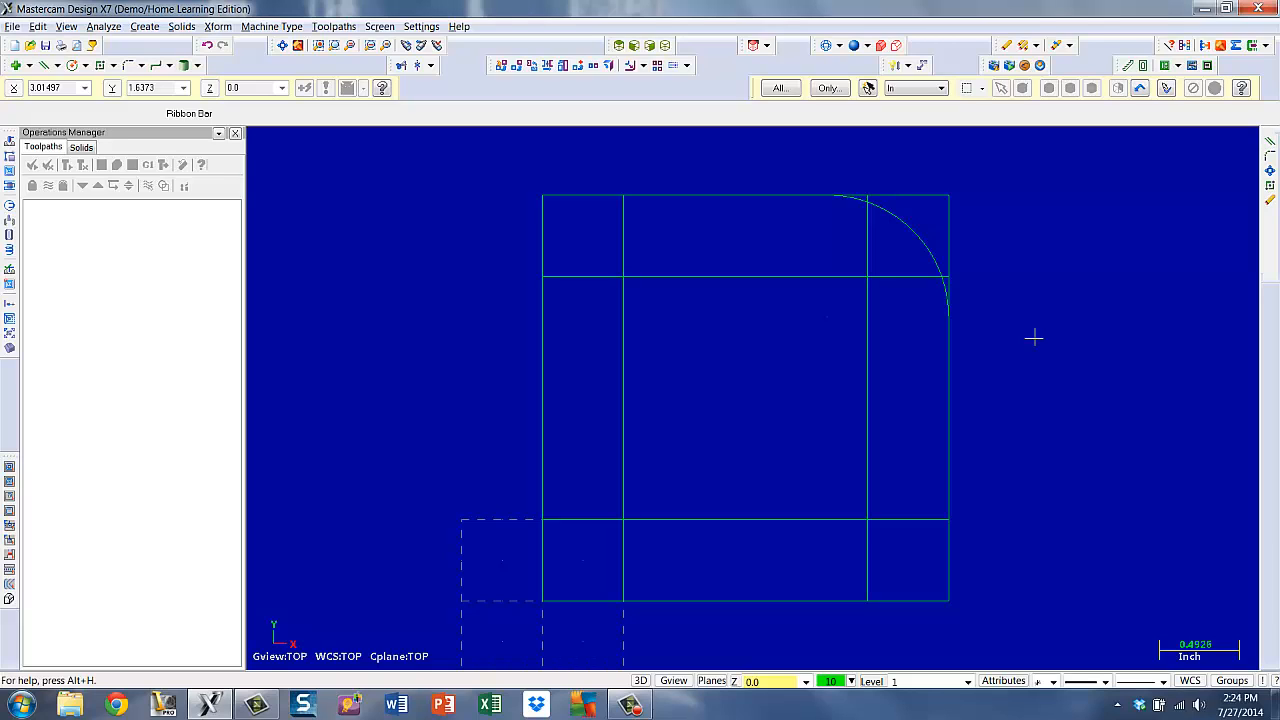
- Fillet the upper-left crossing of the inner parallel lines with a 0.25 radius and trimming enabled
{"action": "left_click", "coordinate": [128, 65]}
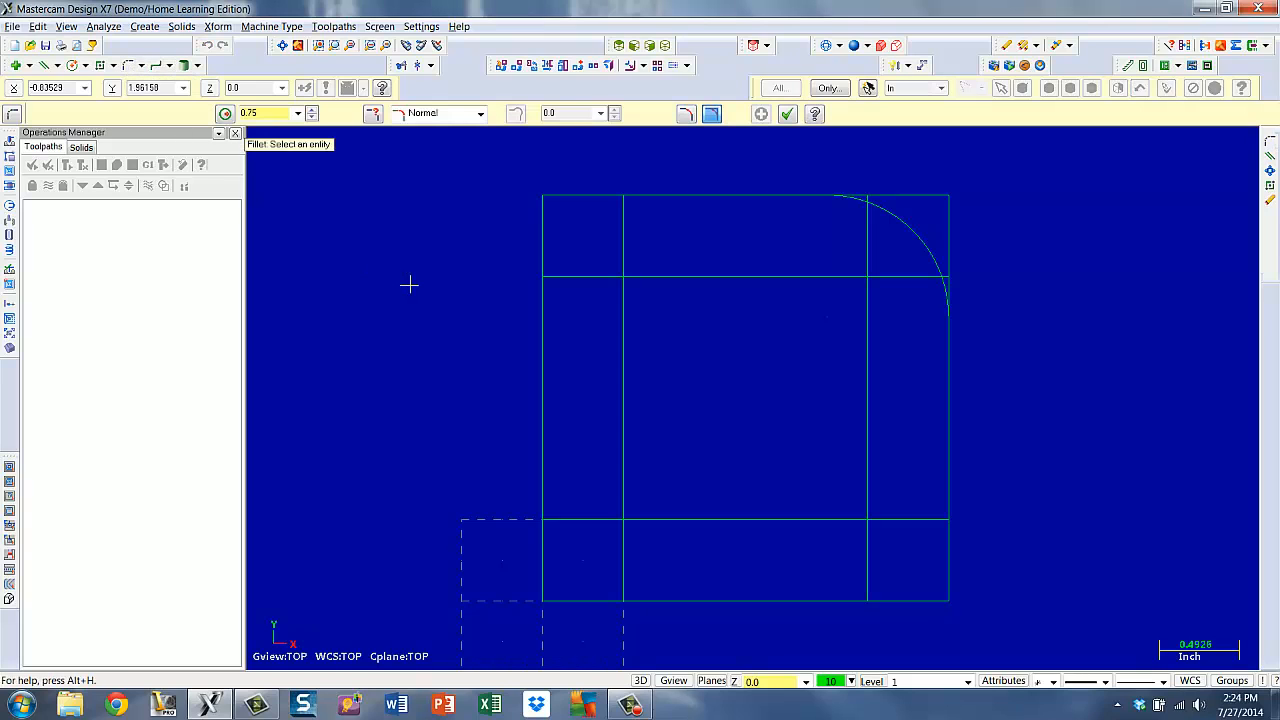
{"action": "left_click", "coordinate": [297, 113]}
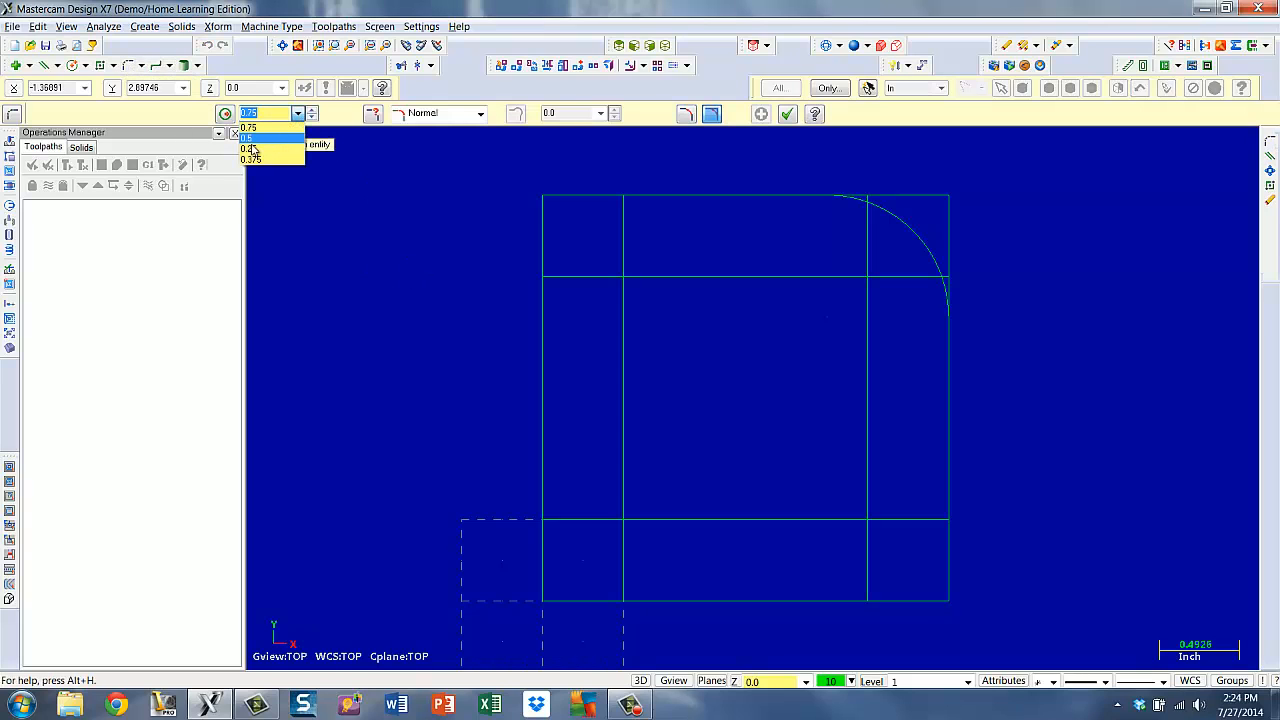
{"action": "left_click", "coordinate": [249, 150]}
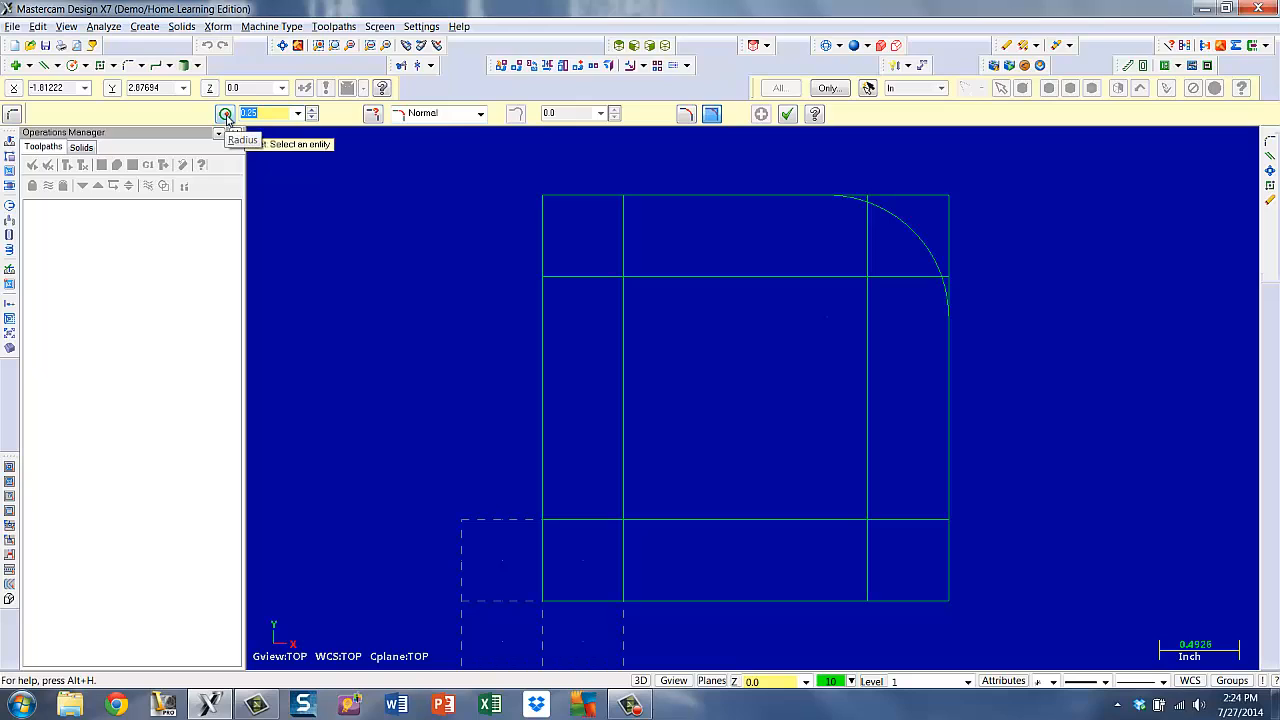
{"action": "left_click", "coordinate": [228, 118]}
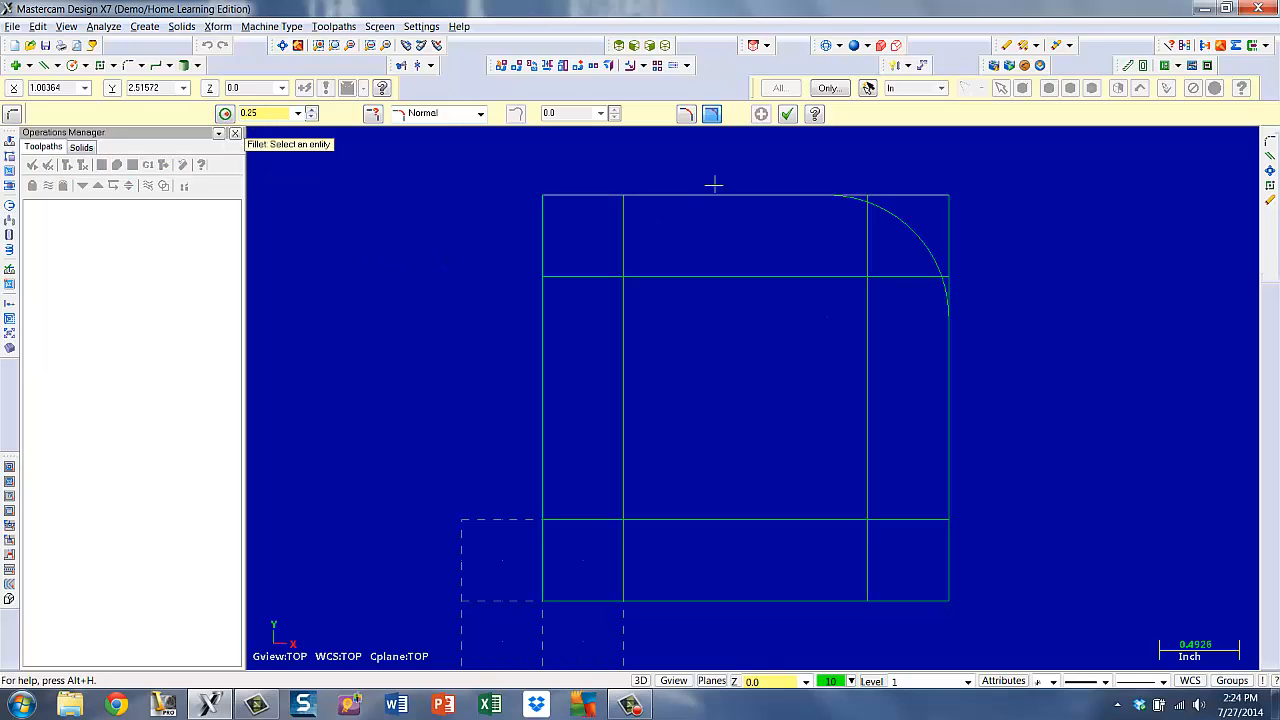
{"action": "left_click", "coordinate": [686, 116]}
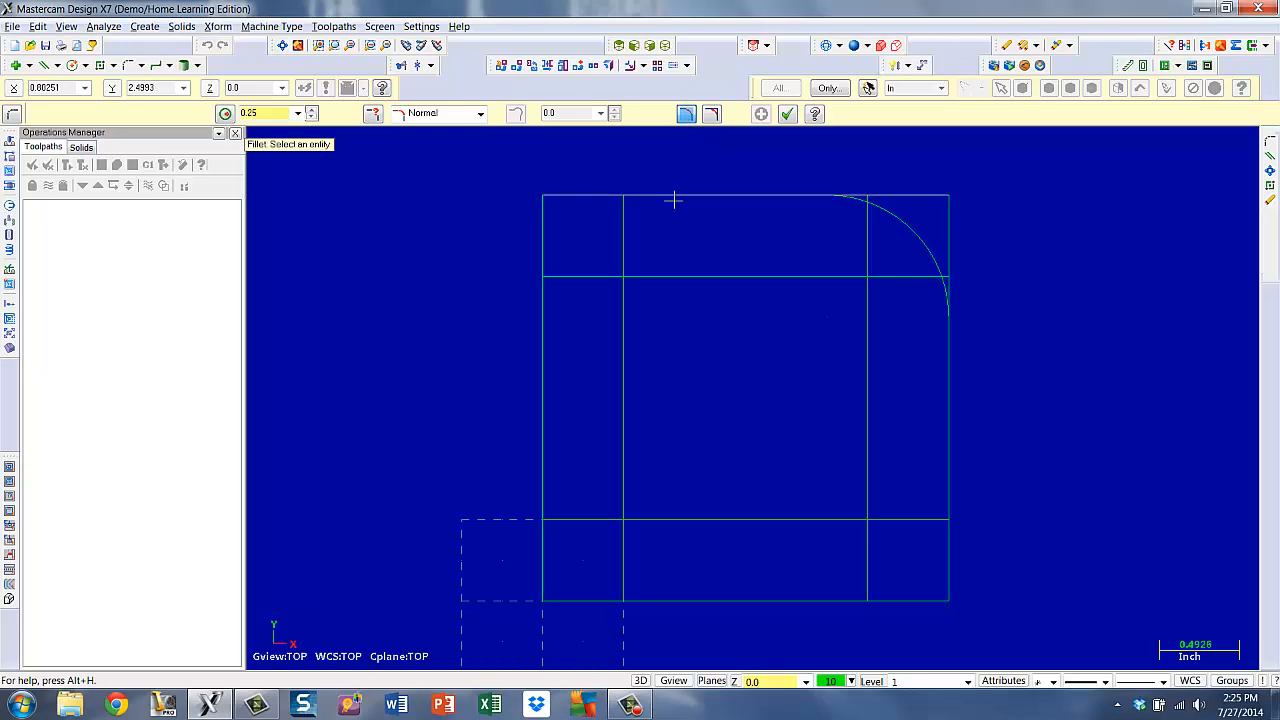
{"action": "left_click", "coordinate": [597, 278]}
{"action": "left_click", "coordinate": [622, 327]}
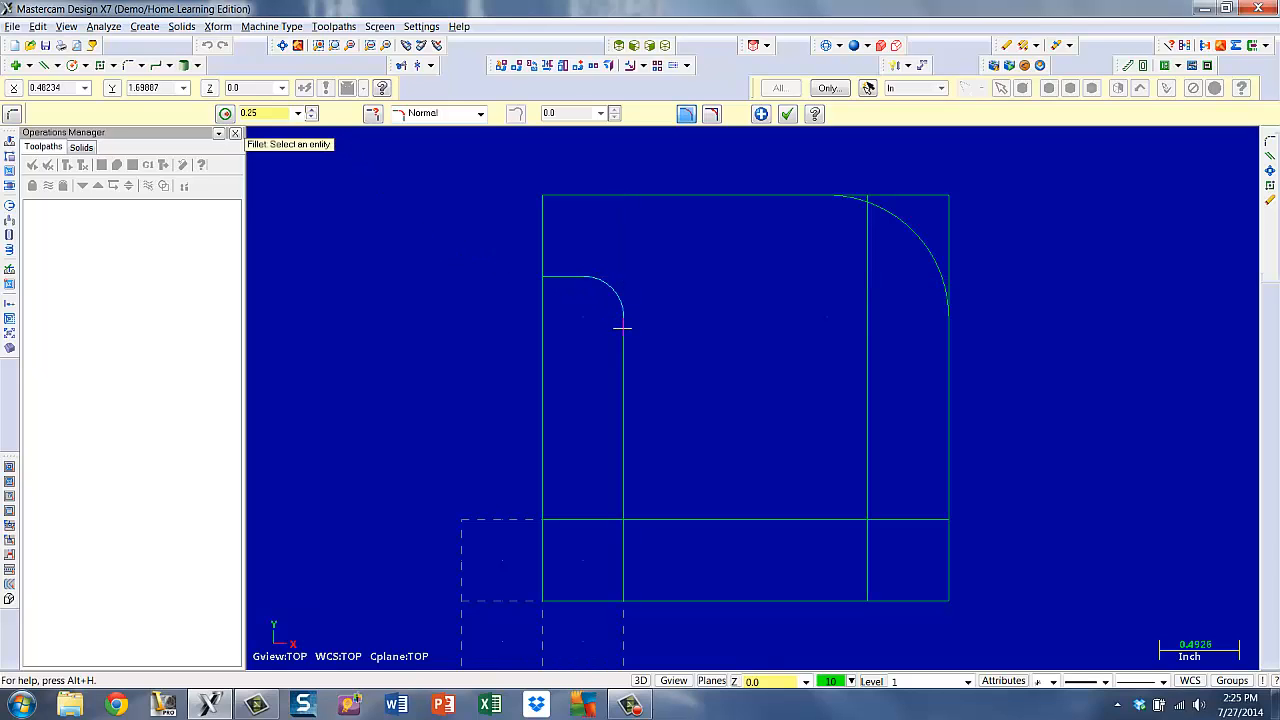
{"action": "left_click", "coordinate": [761, 114]}
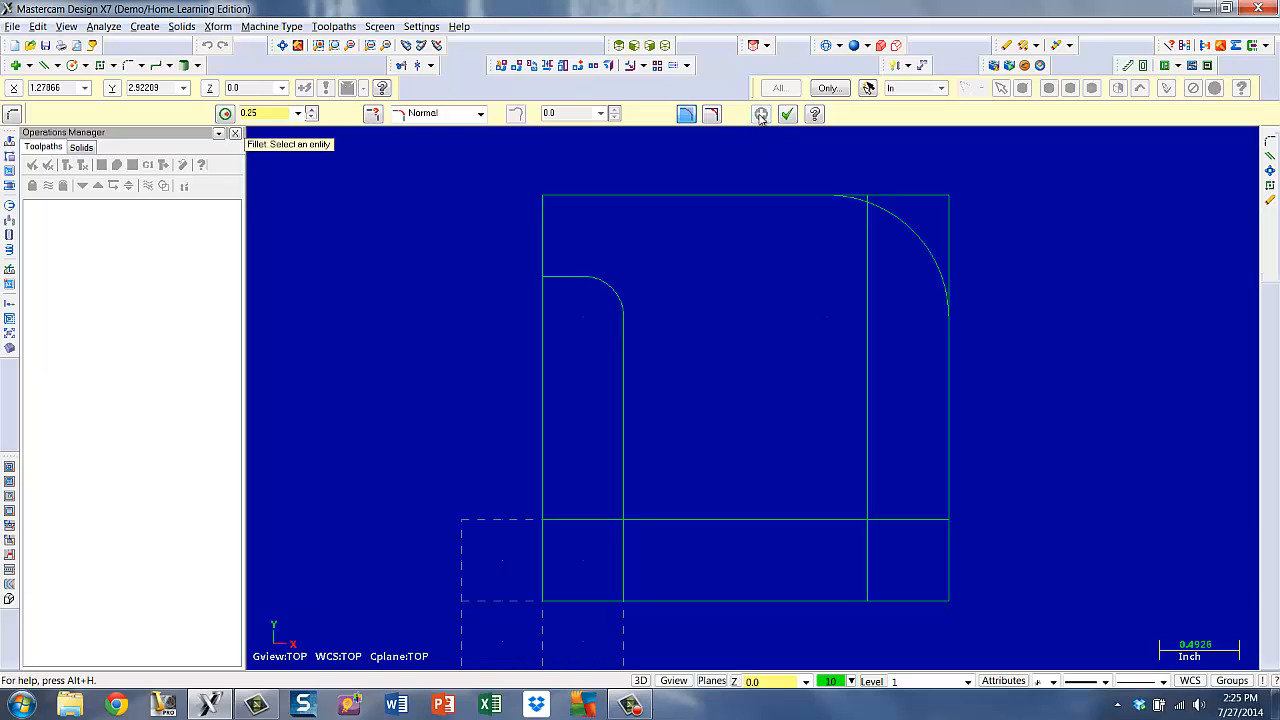
- Add a 0.25 radius fillet at the lower-right crossing of the inner parallel lines
{"action": "left_click", "coordinate": [830, 522]}
{"action": "left_click", "coordinate": [864, 560]}
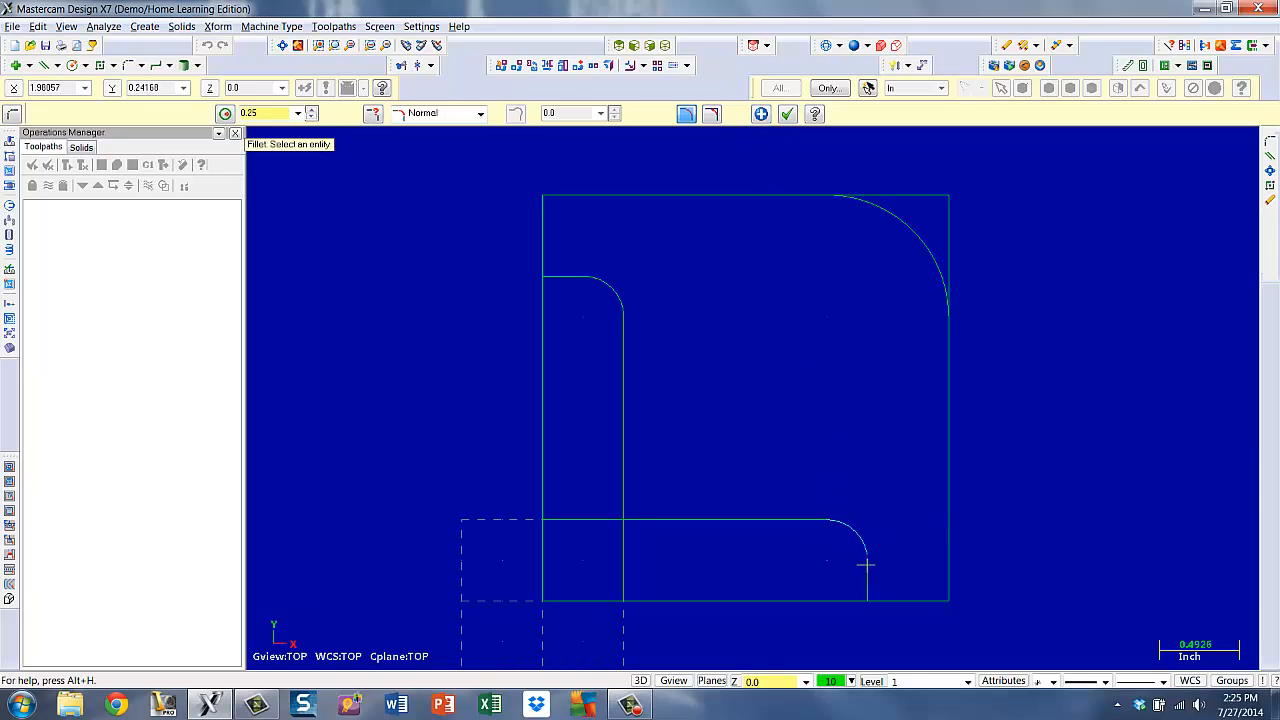
{"action": "left_click", "coordinate": [762, 115]}
- Fillet the lower-left crossing of the inner lines with a 0.5 radius and finish filleting
{"action": "left_click", "coordinate": [298, 114]}
{"action": "left_click", "coordinate": [247, 150]}
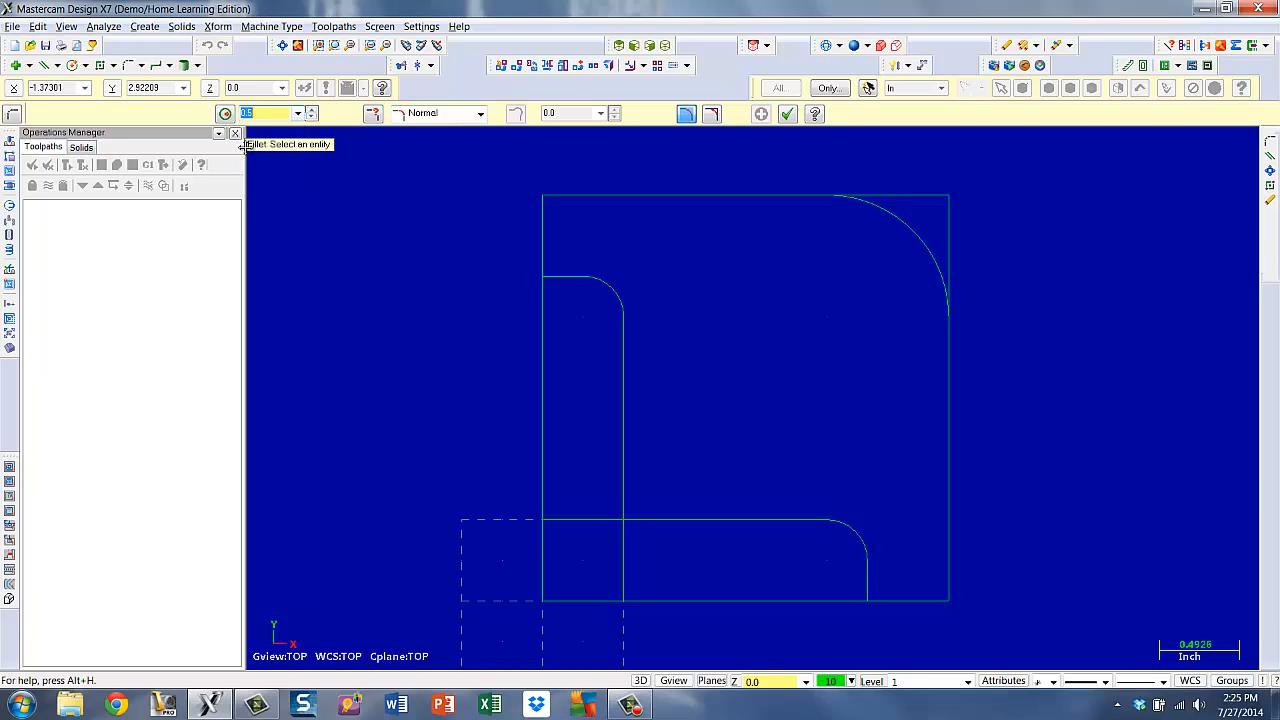
{"action": "left_click", "coordinate": [627, 497]}
{"action": "left_click", "coordinate": [692, 515]}
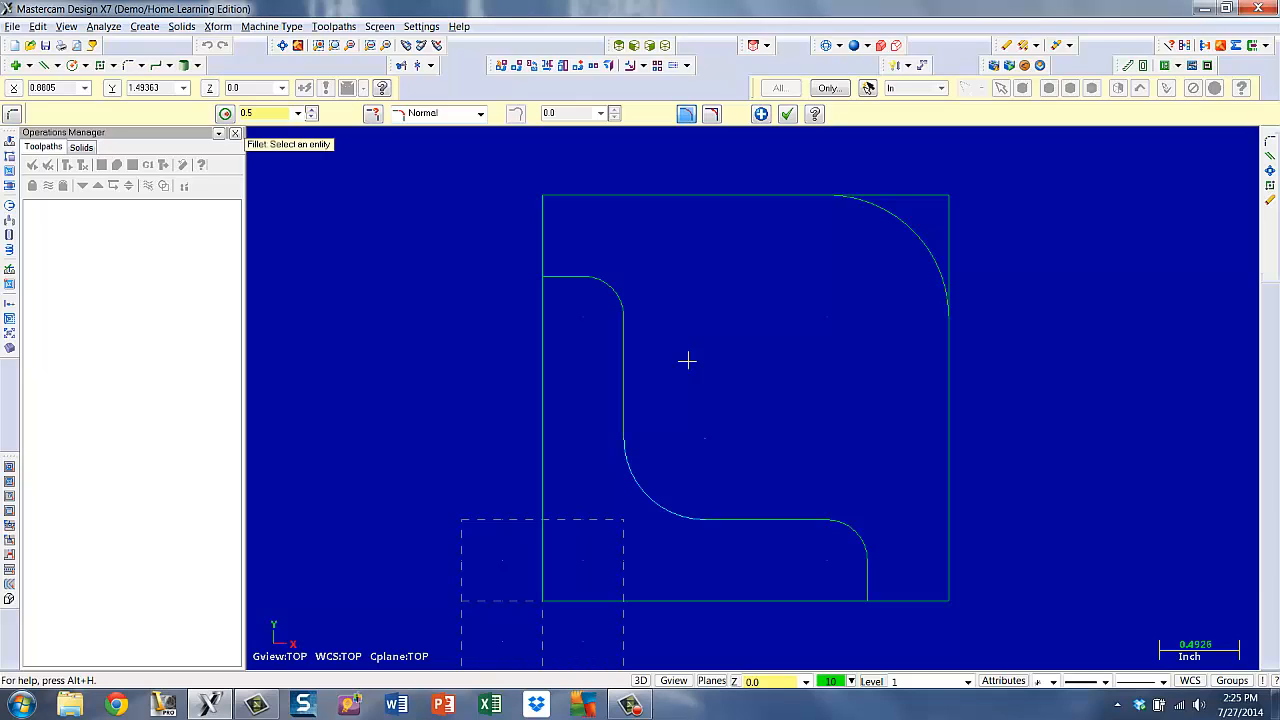
{"action": "left_click", "coordinate": [787, 113]}
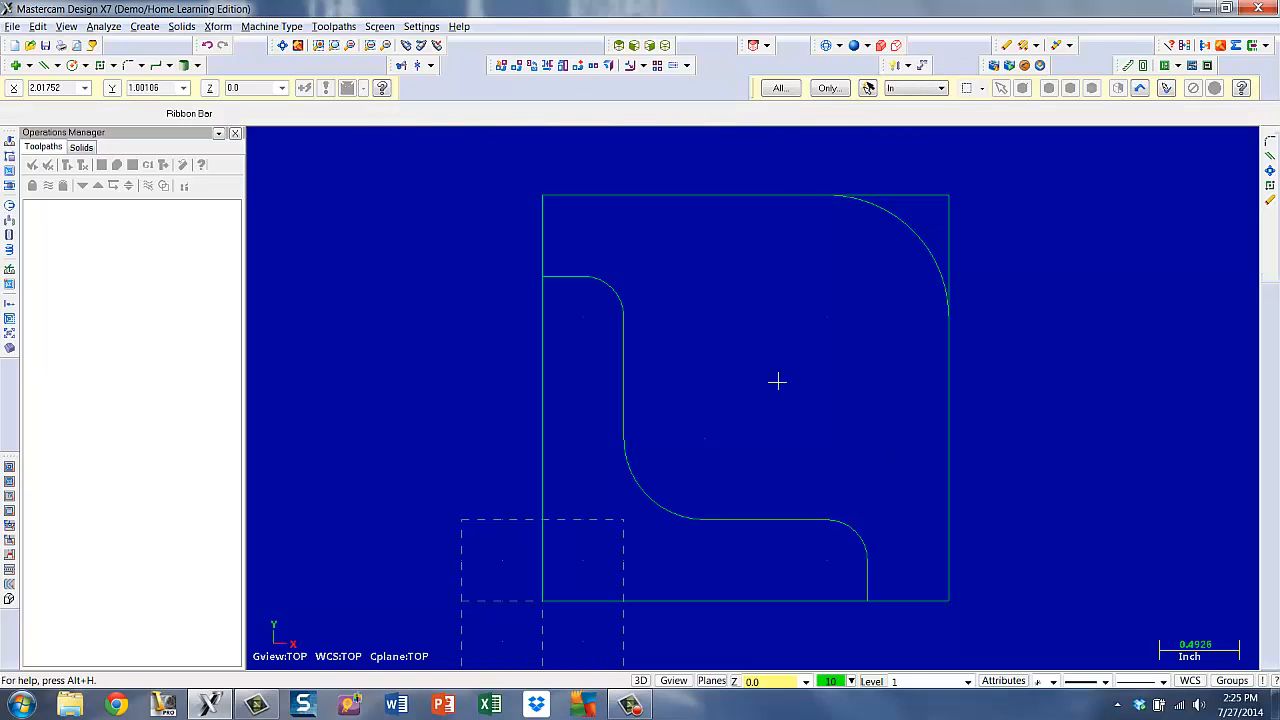
- Create a 0.5 diameter circle with its center point at X1.6, Y1.6 and finish the circle
{"action": "left_click", "coordinate": [71, 65]}
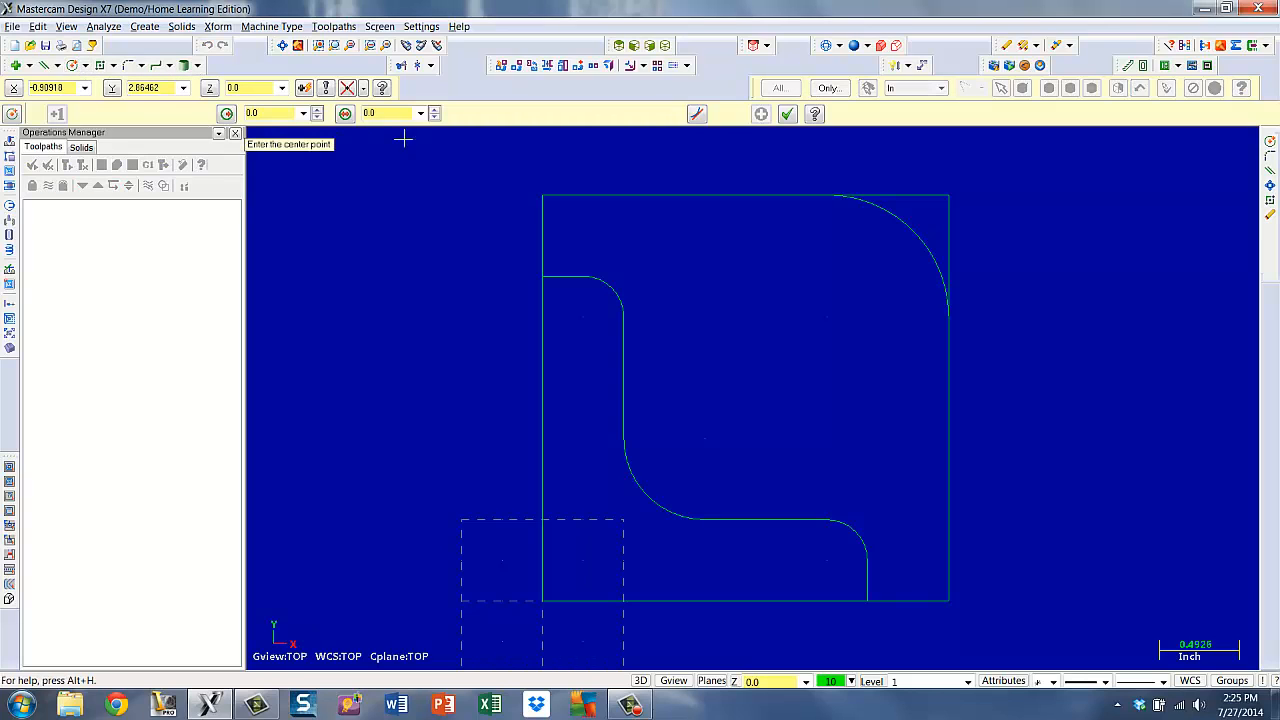
{"action": "left_click", "coordinate": [421, 113]}
{"action": "left_click", "coordinate": [370, 133]}
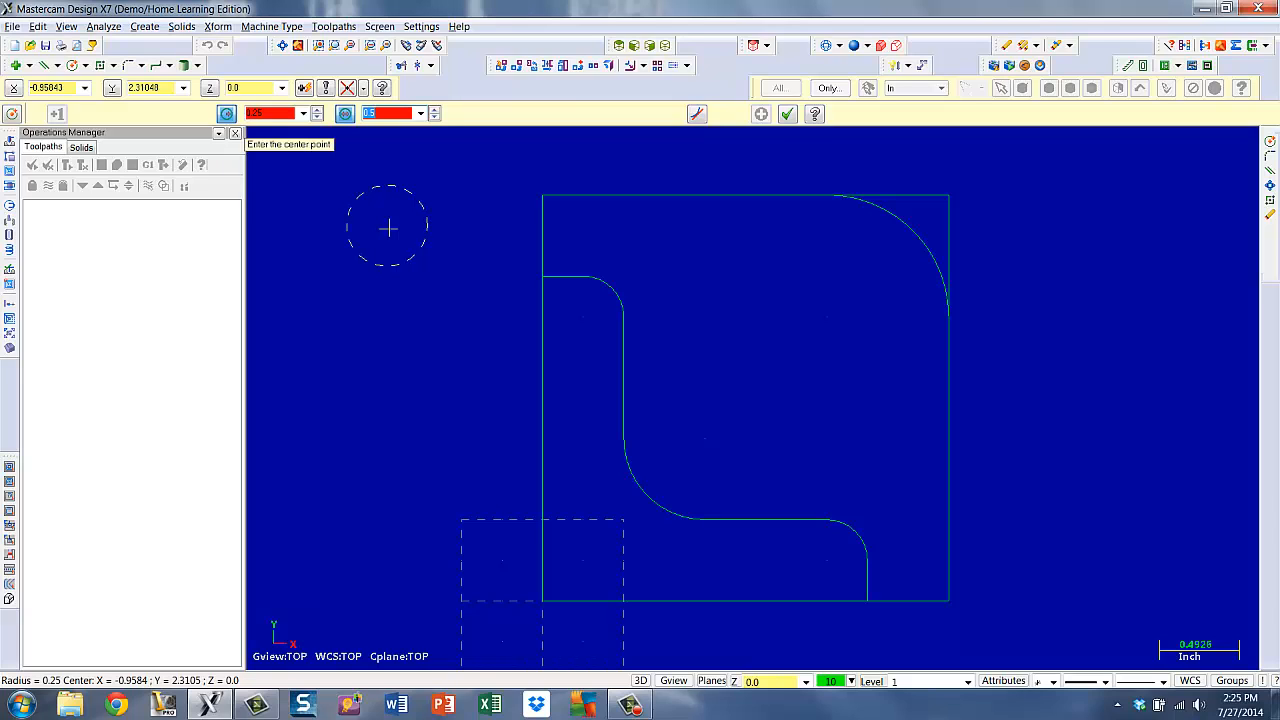
{"action": "left_click", "coordinate": [304, 89]}
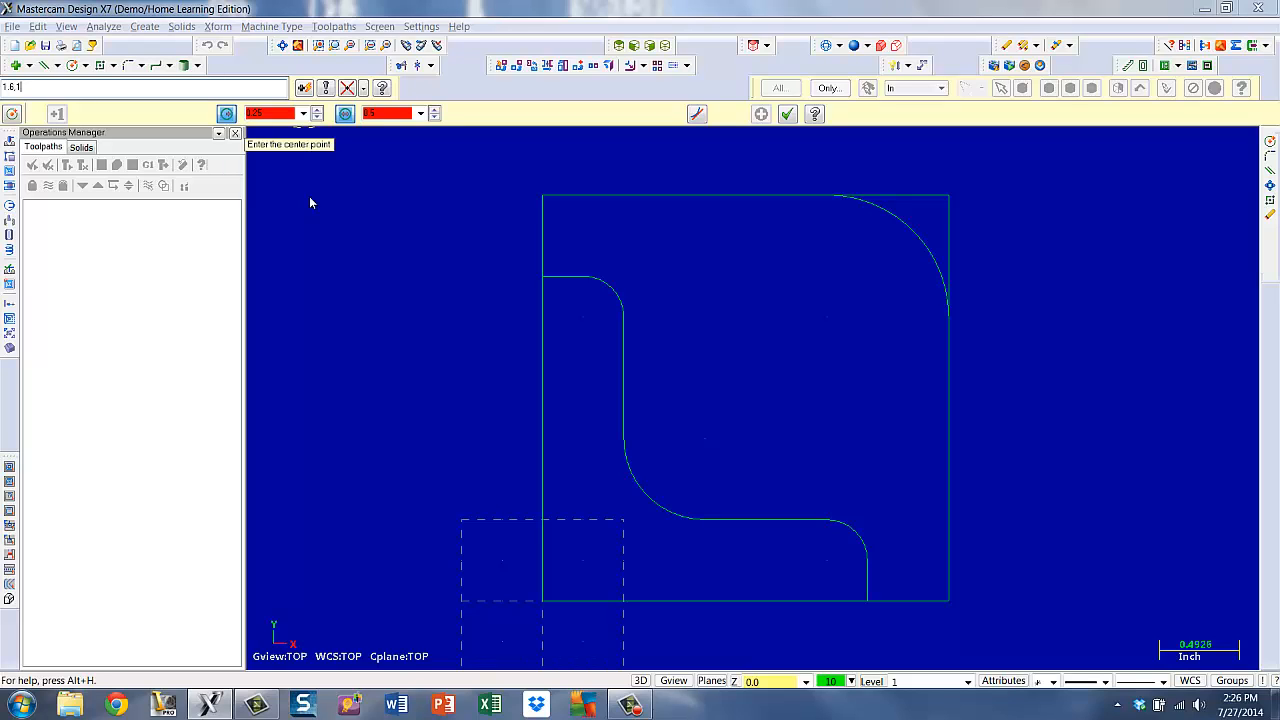
{"action": "key", "text": "Return"}
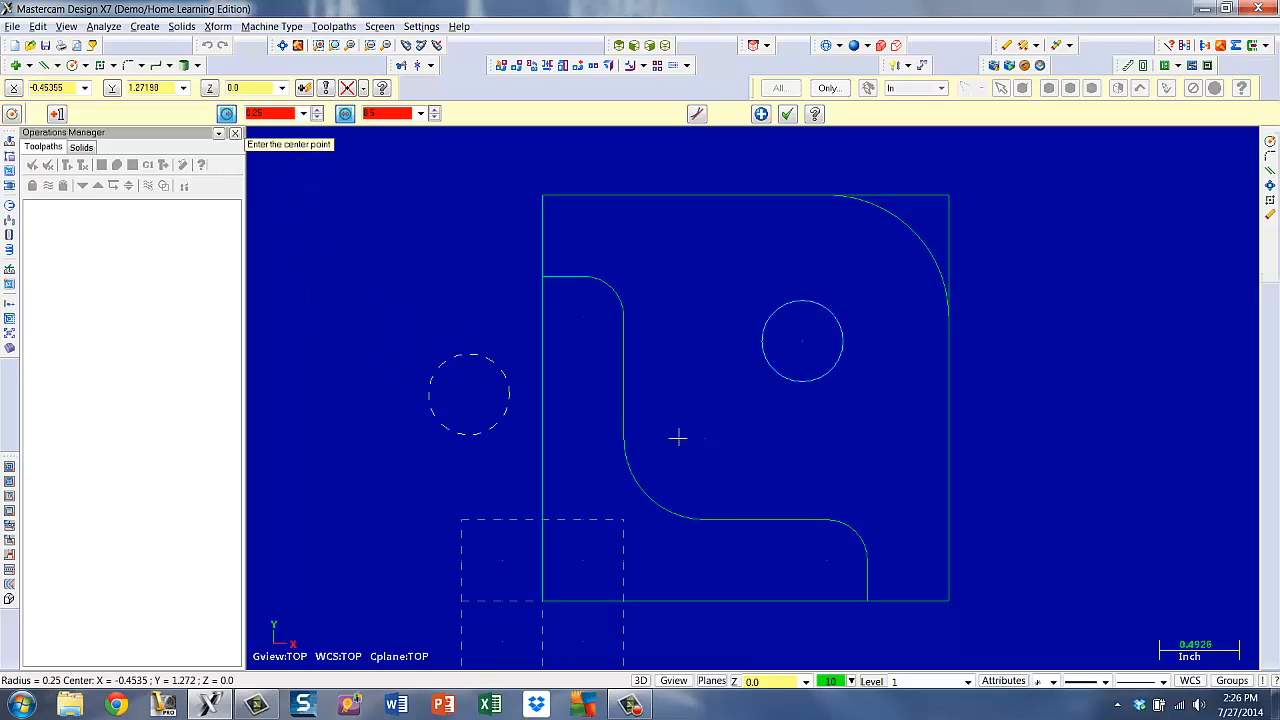
{"action": "left_click", "coordinate": [760, 115]}
{"action": "left_click", "coordinate": [787, 114]}
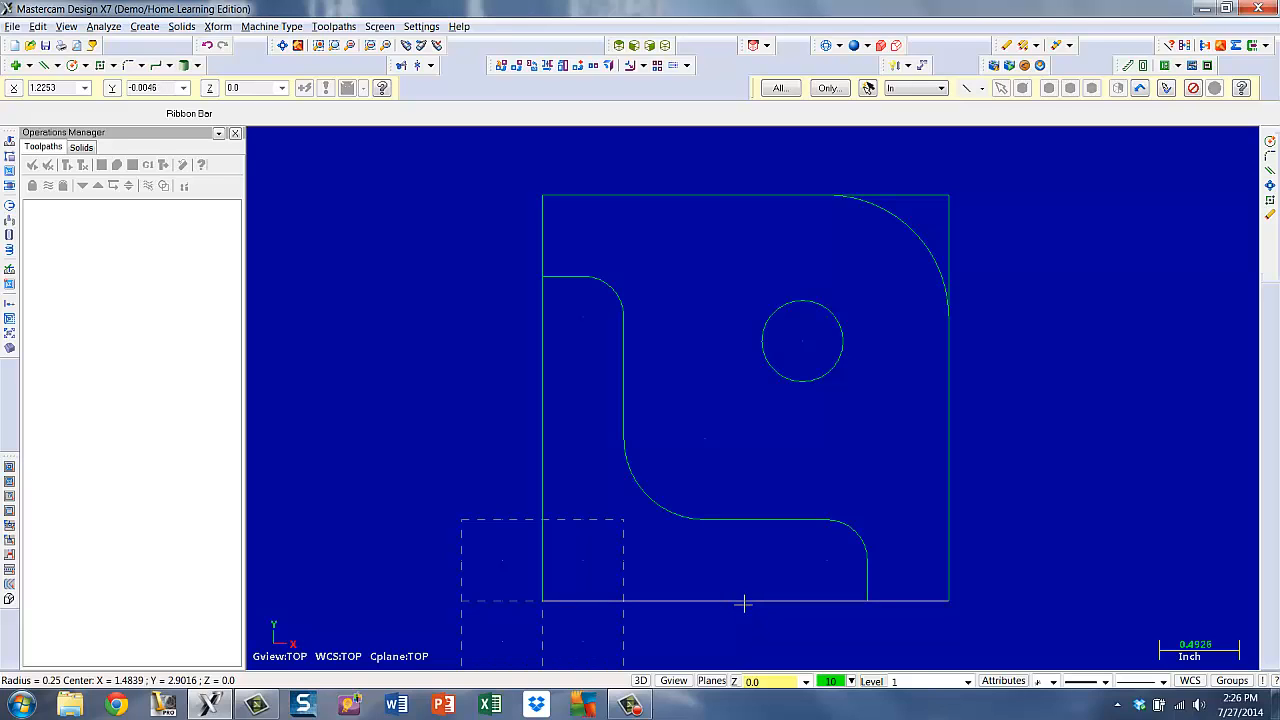
- Delete the bottom and left edges of the square
{"action": "key", "text": "Delete"}
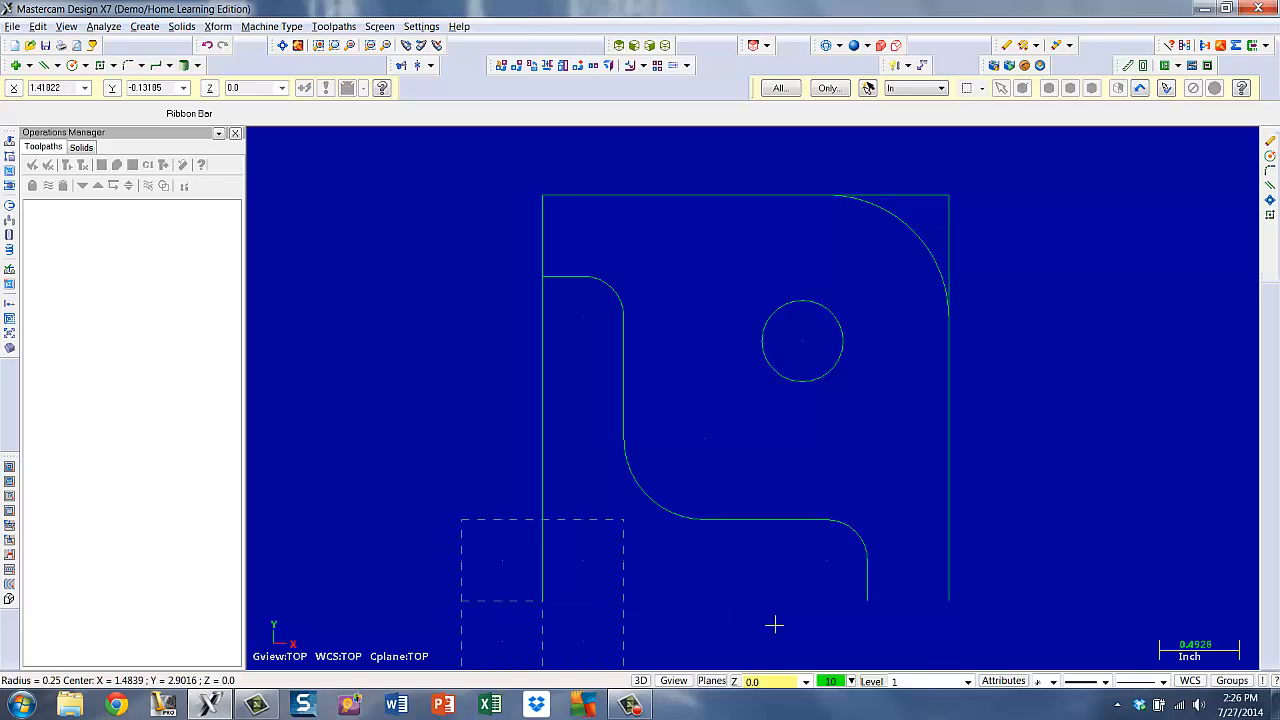
{"action": "left_click", "coordinate": [545, 438]}
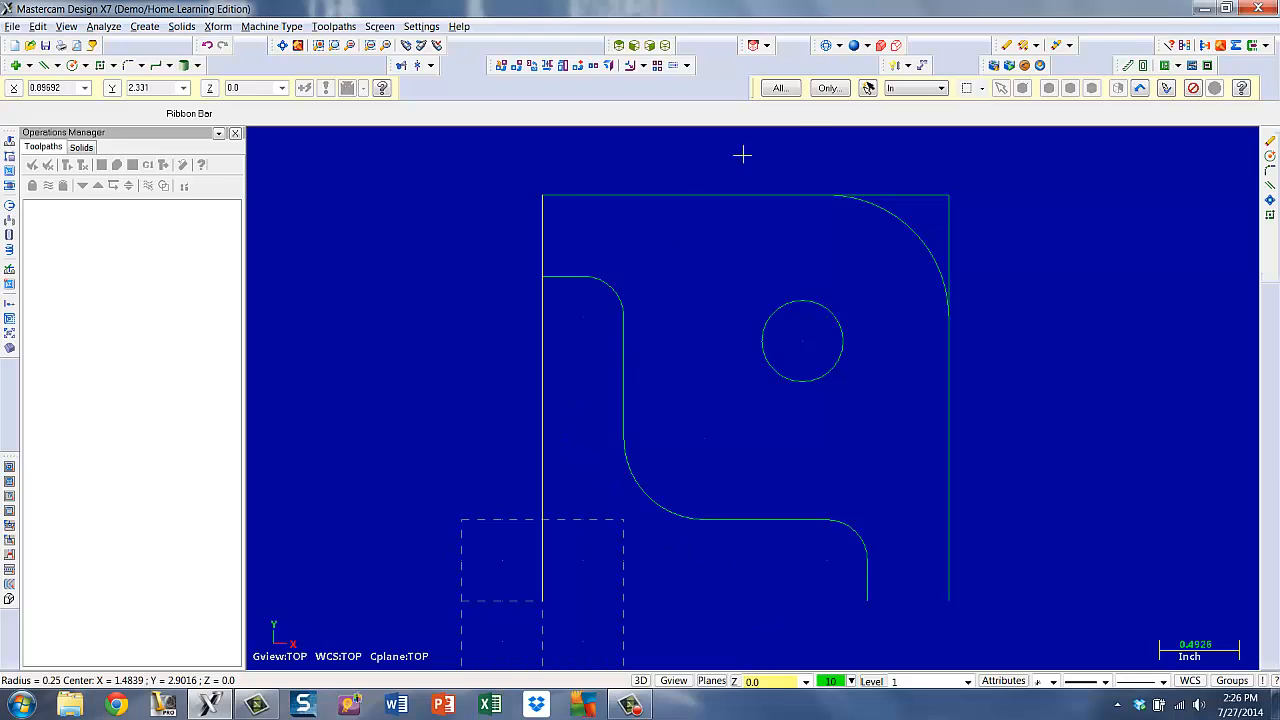
{"action": "left_click", "coordinate": [1007, 47]}
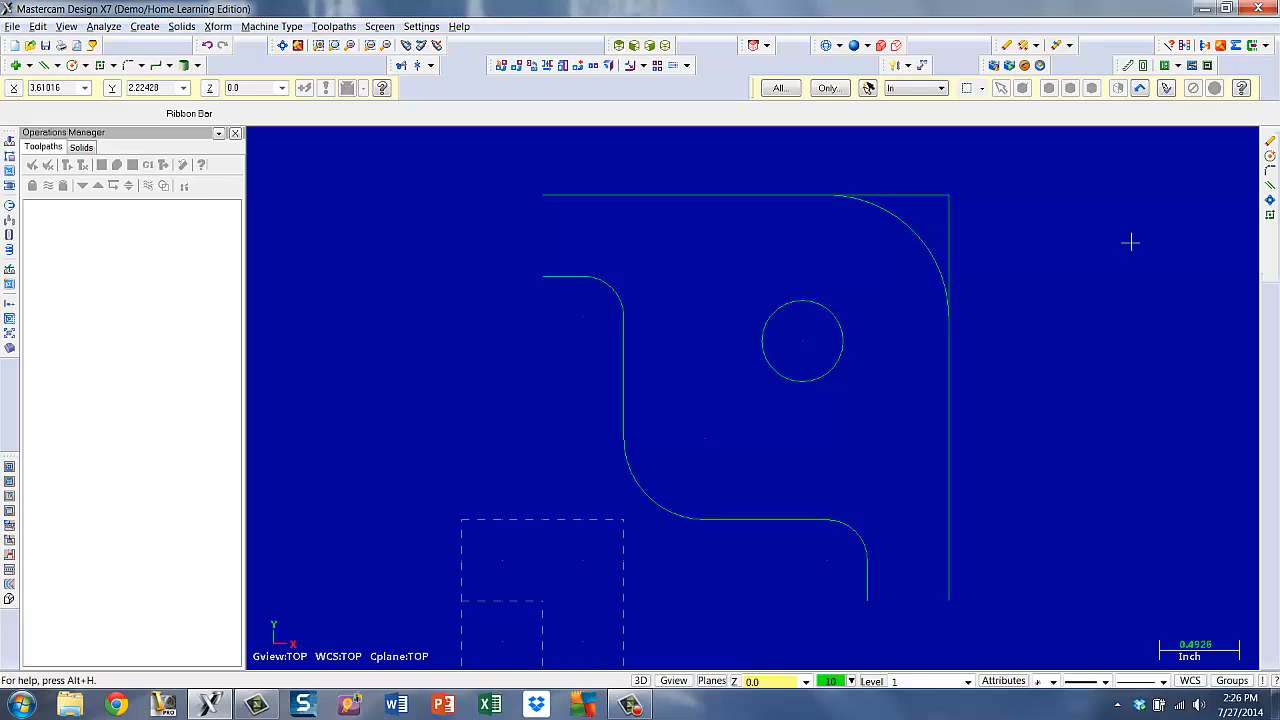
- Mirror all geometry as a copy about the horizontal axis at Y 0.0
{"action": "left_click", "coordinate": [216, 27]}
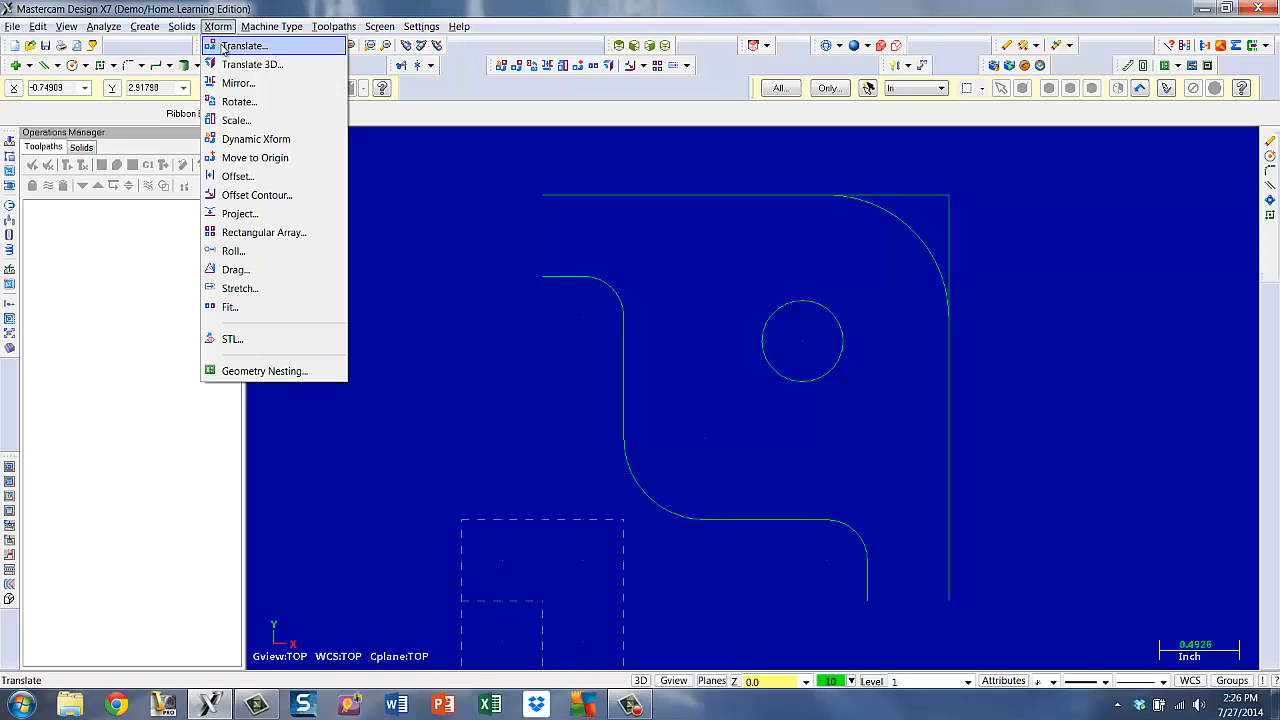
{"action": "left_click", "coordinate": [238, 83]}
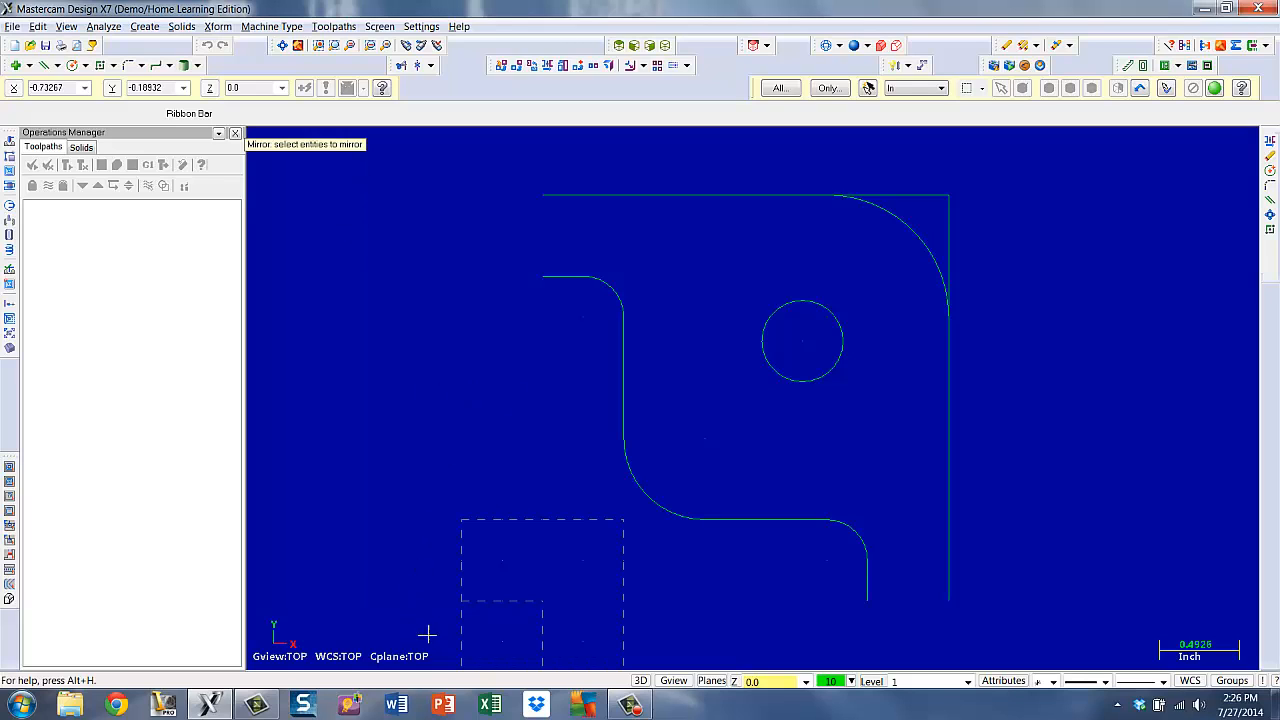
{"action": "left_click_drag", "start_coordinate": [424, 632], "coordinate": [1014, 170]}
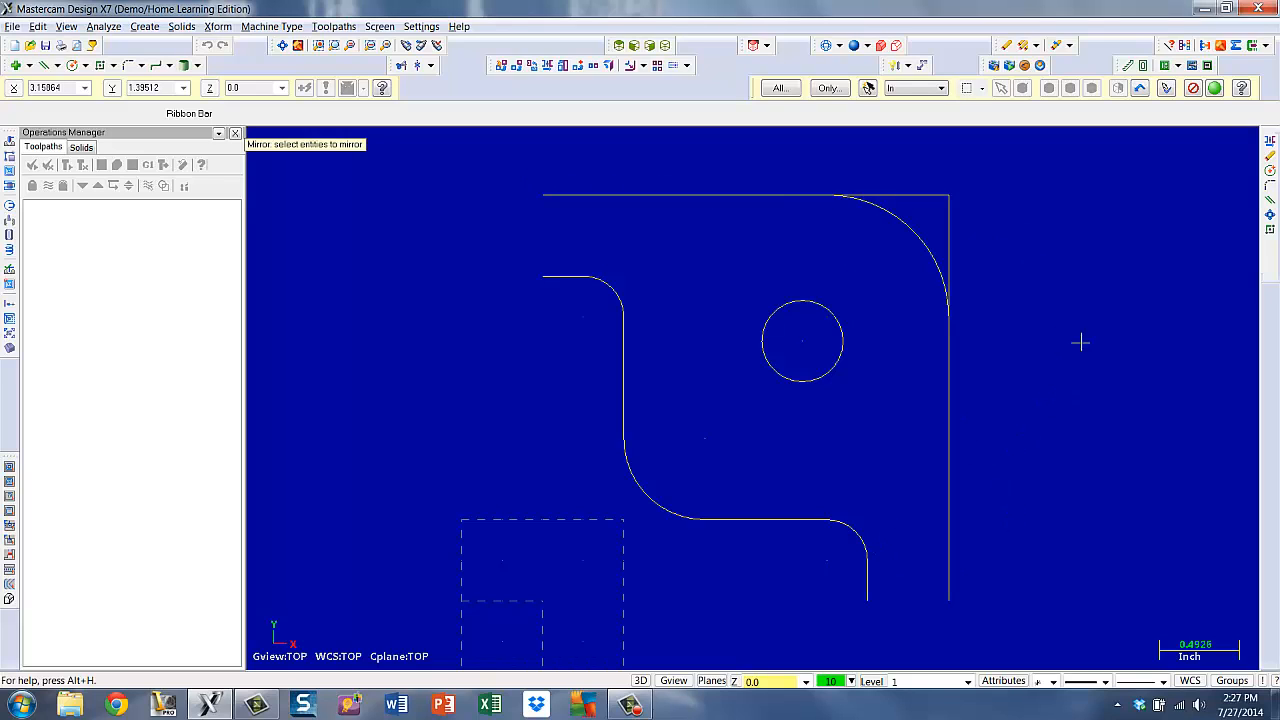
{"action": "left_click", "coordinate": [1215, 89]}
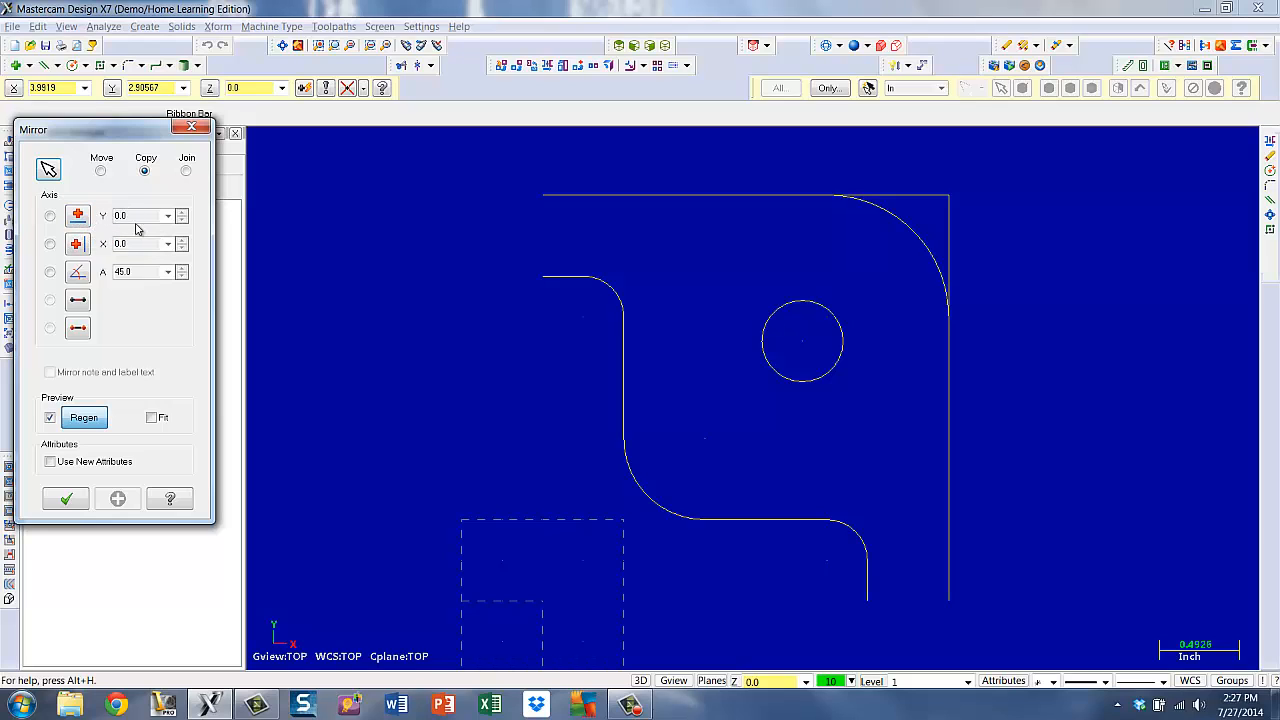
{"action": "left_click", "coordinate": [50, 216]}
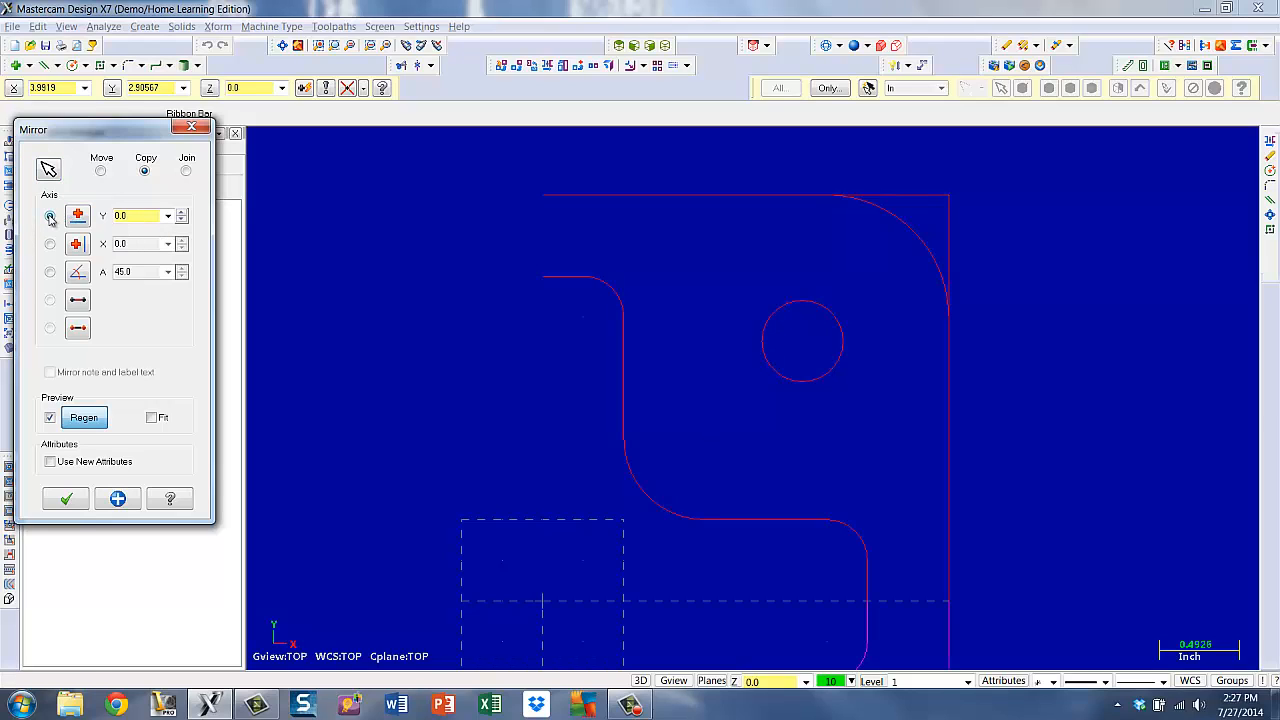
{"action": "left_click", "coordinate": [283, 47]}
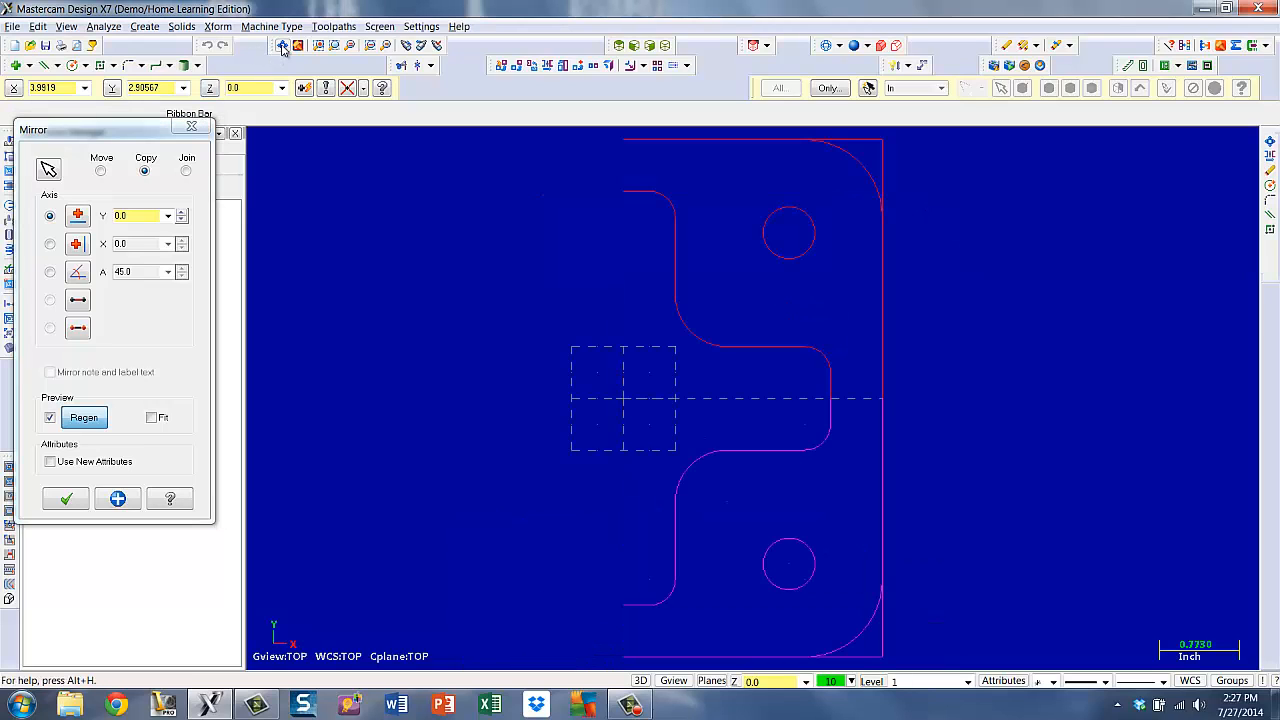
{"action": "left_click", "coordinate": [117, 500]}
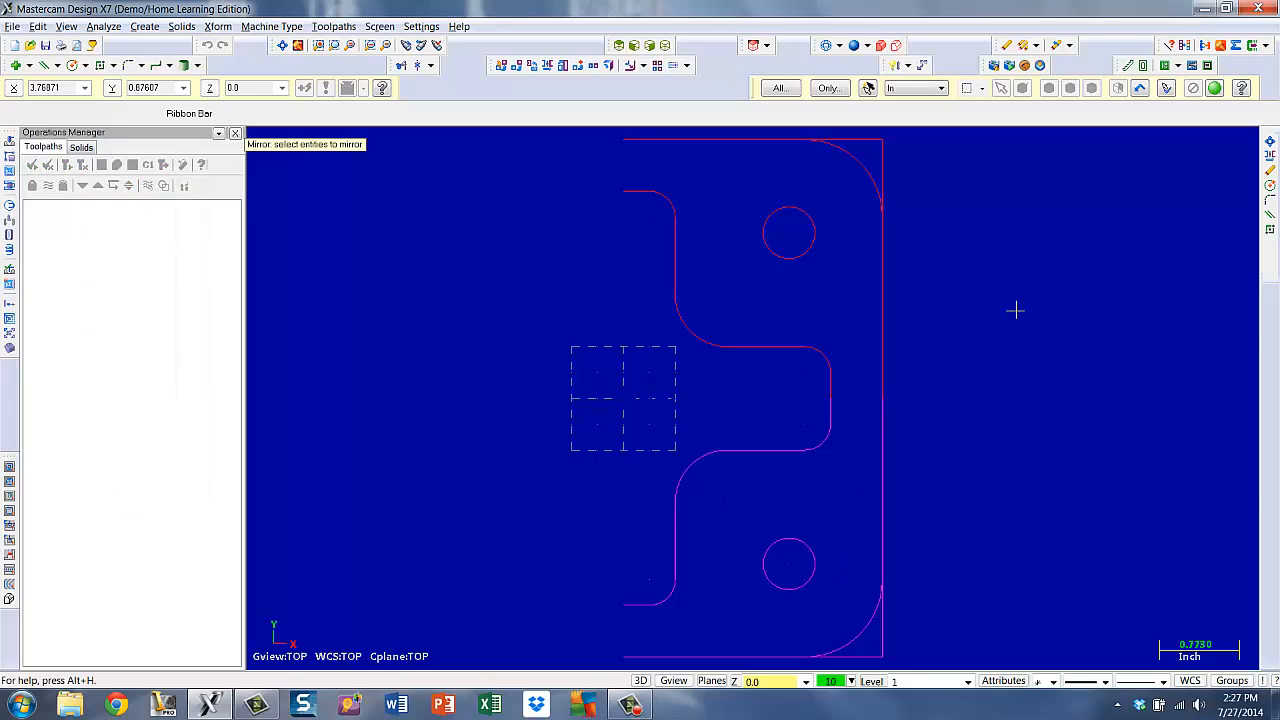
- Mirror both halves of the geometry as a copy about the vertical axis at X 0.0
{"action": "scroll", "coordinate": [704, 388], "scroll_direction": "down", "scroll_amount": 3}
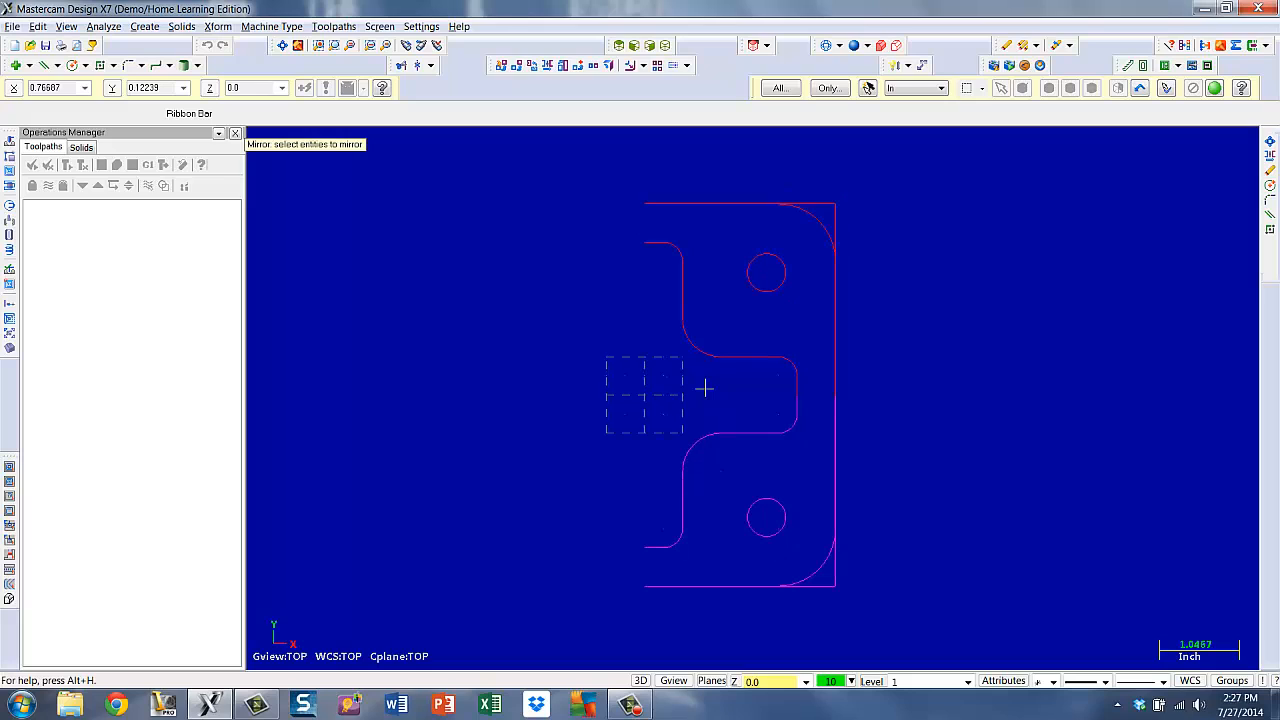
{"action": "left_click_drag", "start_coordinate": [511, 617], "coordinate": [724, 342]}
{"action": "left_click_drag", "start_coordinate": [895, 208], "coordinate": [932, 180]}
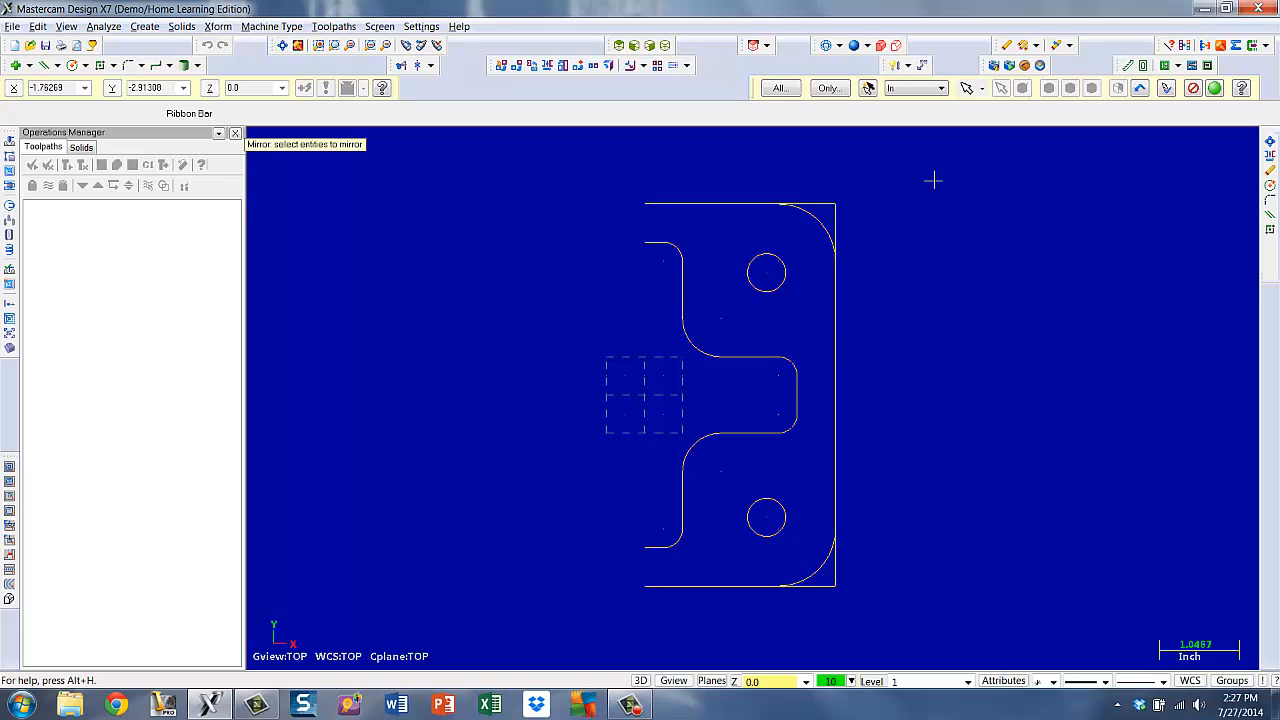
{"action": "left_click", "coordinate": [1215, 88]}
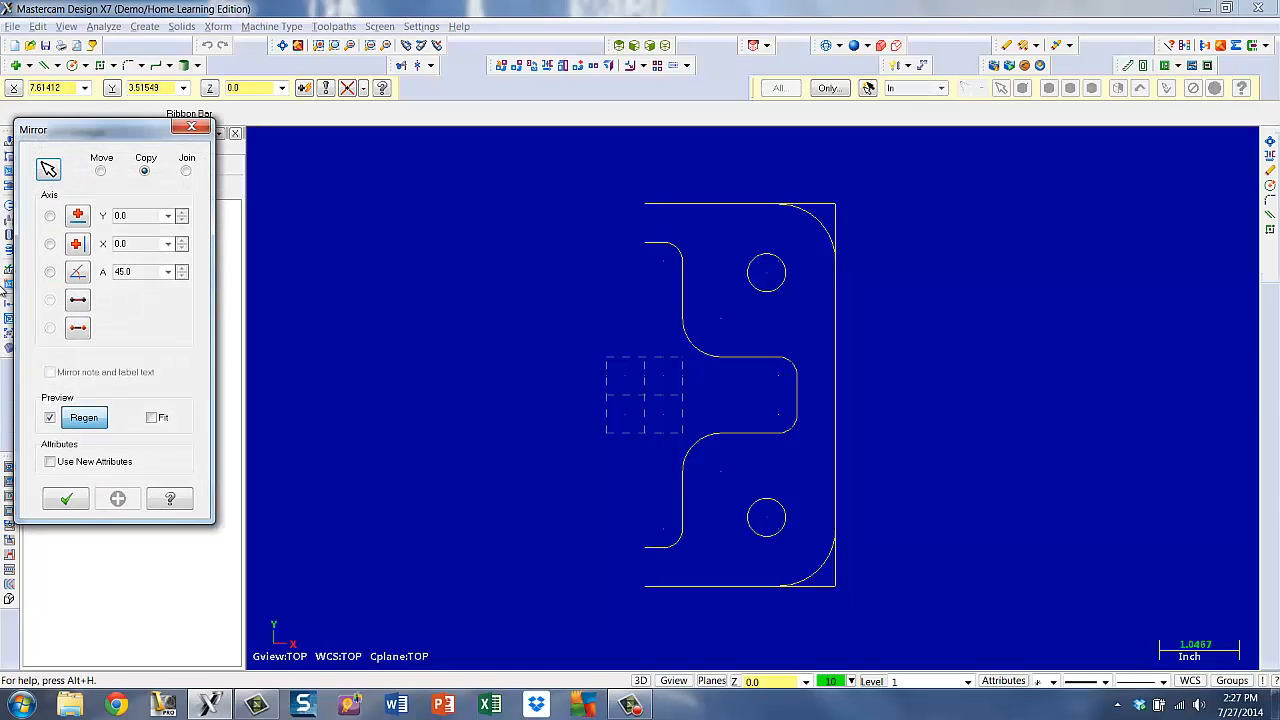
{"action": "left_click", "coordinate": [50, 245]}
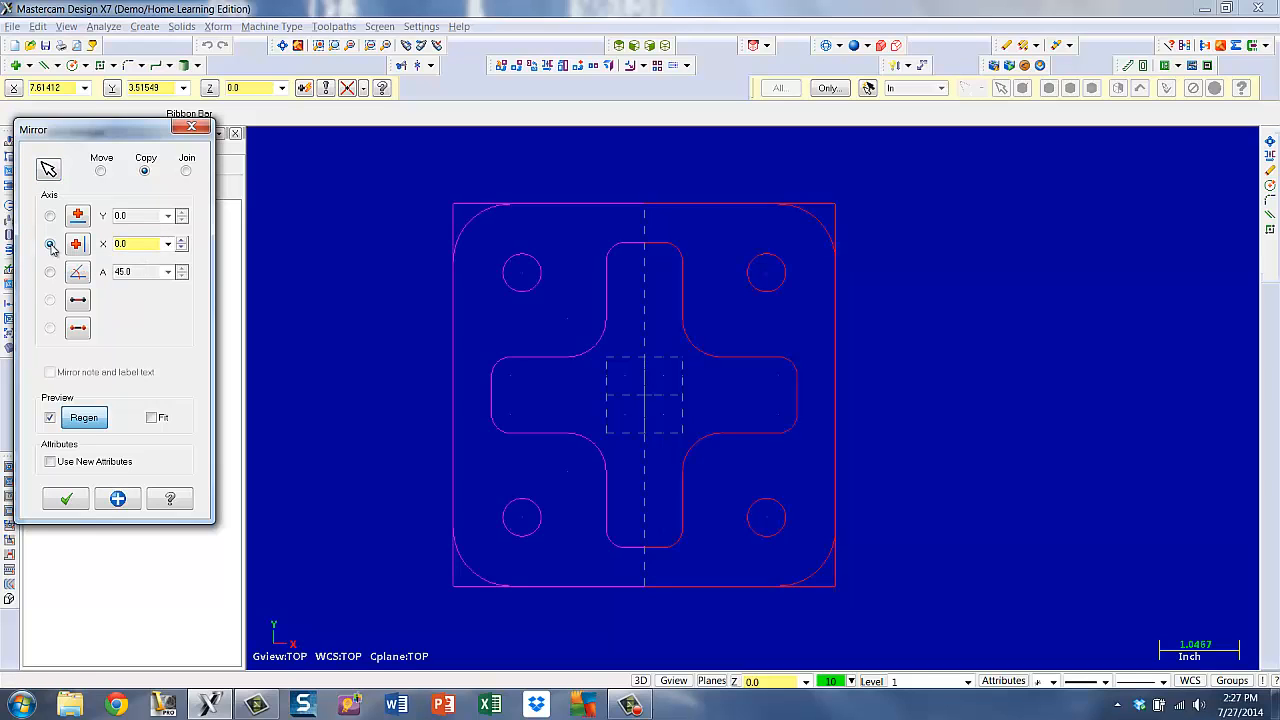
{"action": "left_click", "coordinate": [117, 498]}
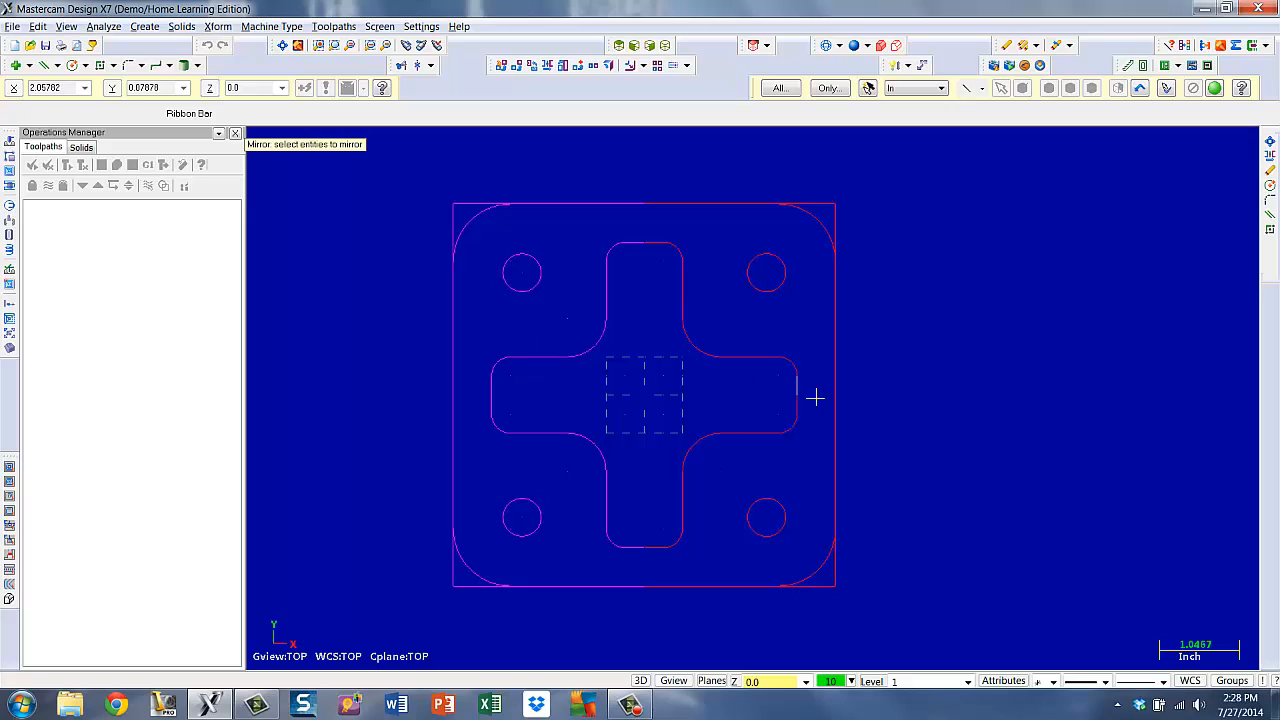
- Clear the group and result colors from the mirrored geometry
{"action": "scroll", "coordinate": [818, 398], "scroll_direction": "down", "scroll_amount": 1}
{"action": "scroll", "coordinate": [818, 398], "scroll_direction": "up", "scroll_amount": 1}
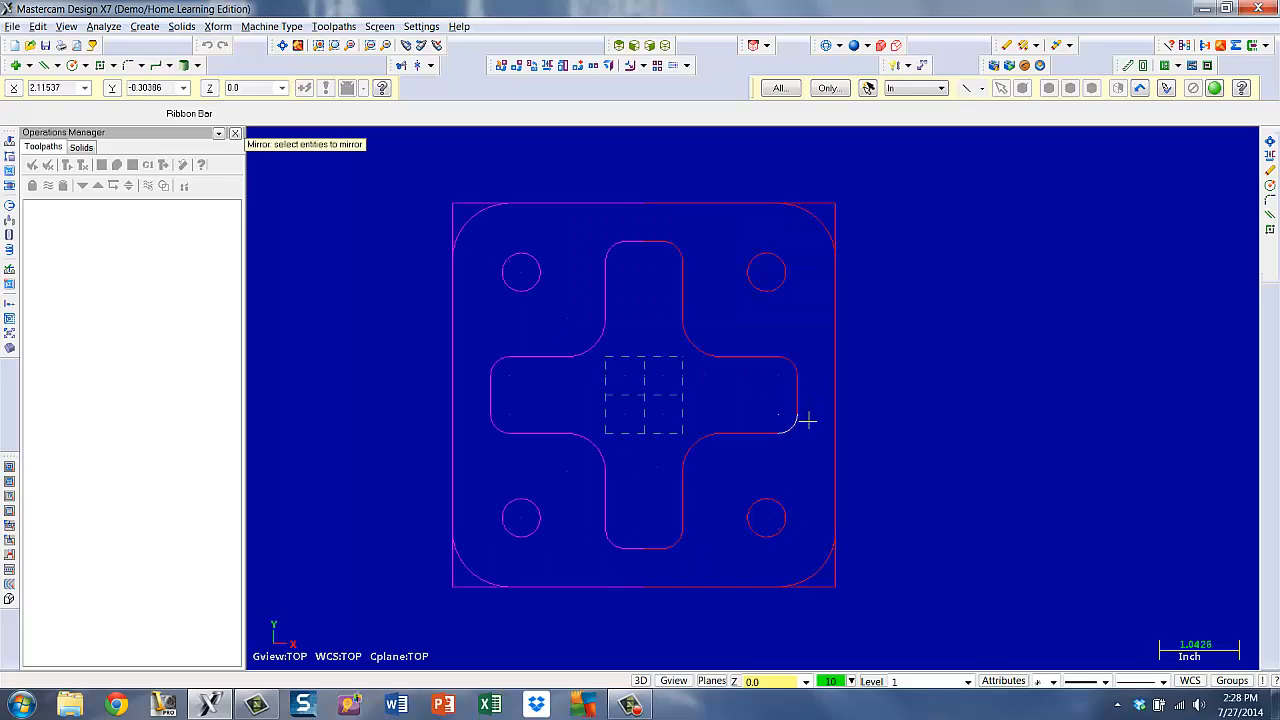
{"action": "scroll", "coordinate": [850, 421], "scroll_direction": "down", "scroll_amount": 1}
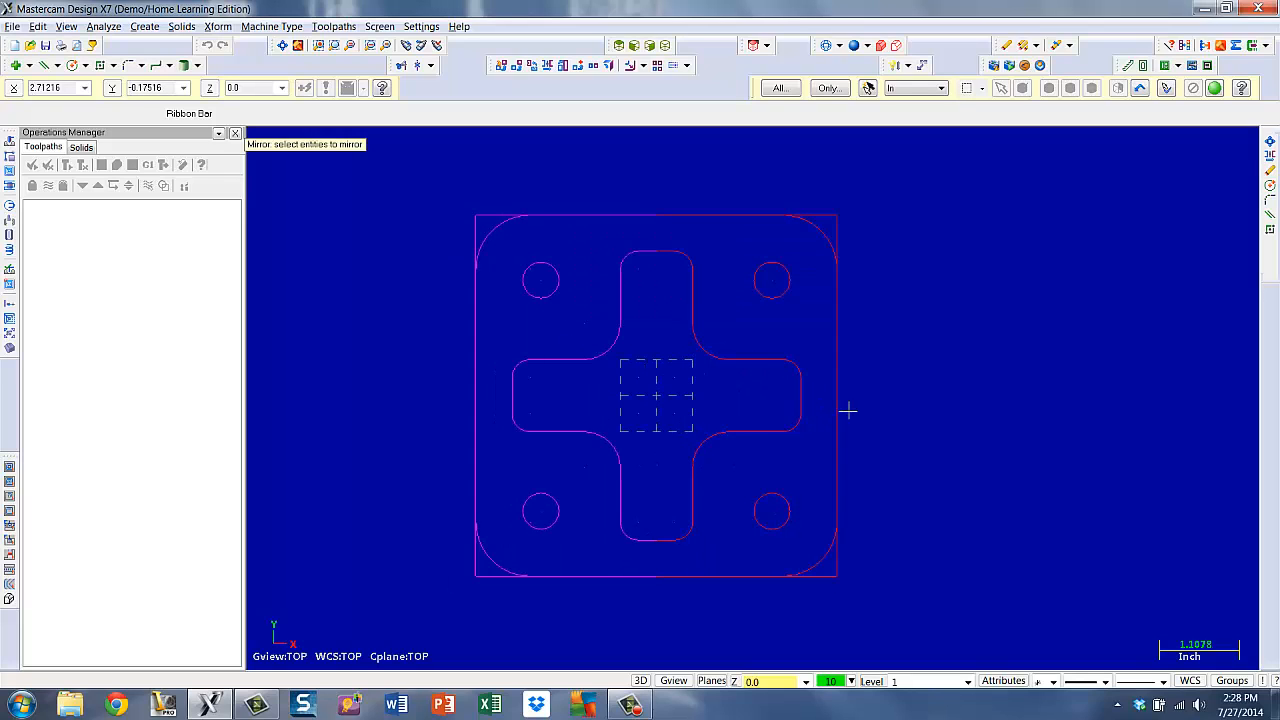
{"action": "scroll", "coordinate": [717, 403], "scroll_direction": "down", "scroll_amount": 2}
{"action": "scroll", "coordinate": [713, 403], "scroll_direction": "up", "scroll_amount": 4}
{"action": "scroll", "coordinate": [713, 403], "scroll_direction": "down", "scroll_amount": 1}
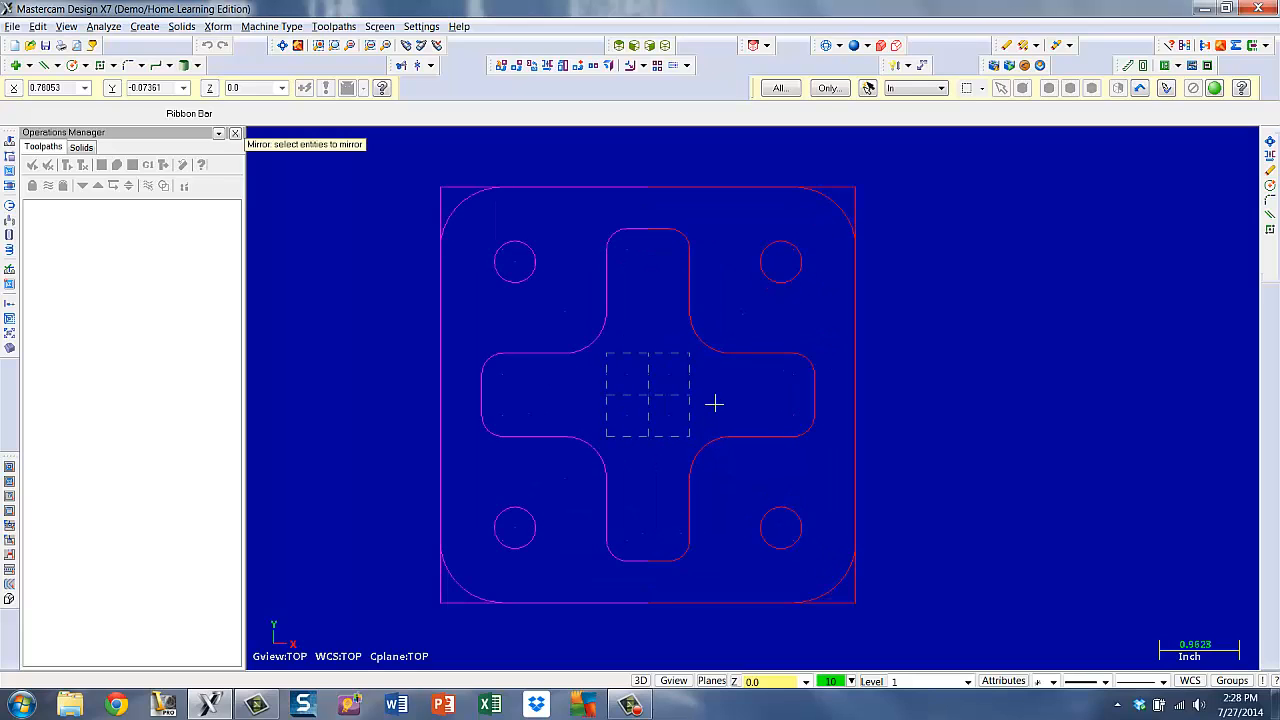
{"action": "left_click", "coordinate": [1185, 46]}
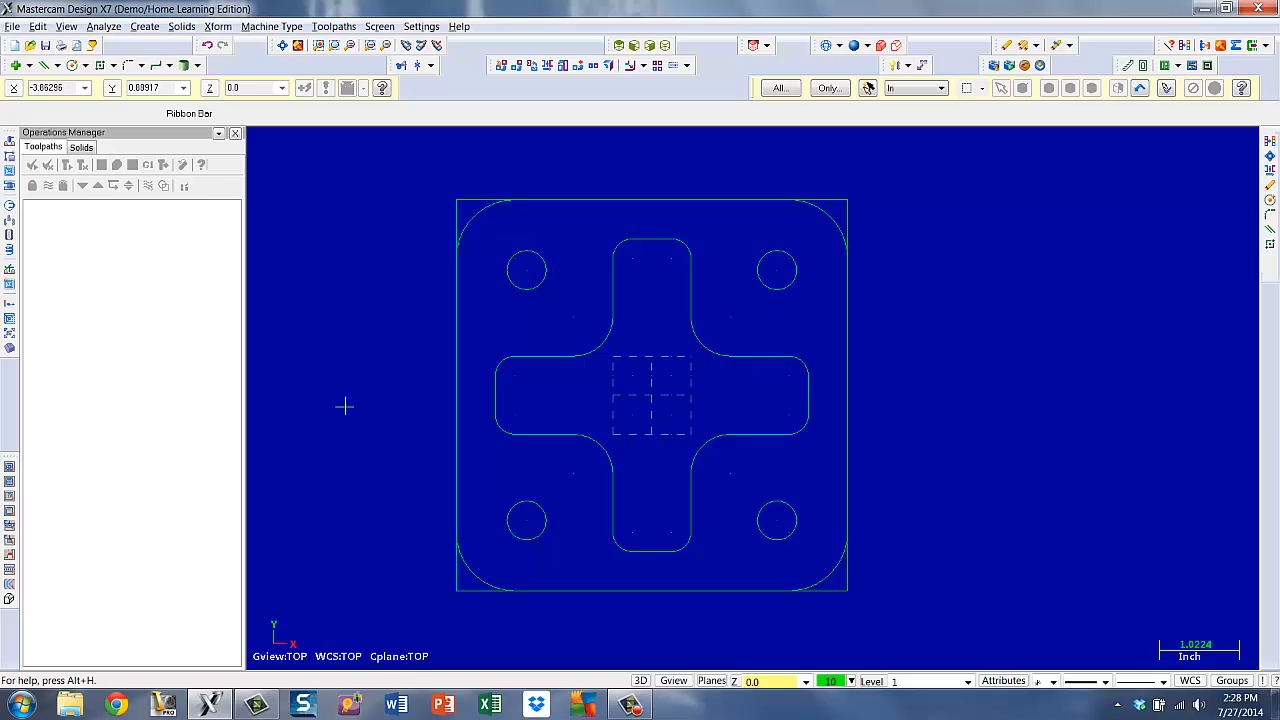
- Join the divided entities across the whole drawing, without closing the gaps between unconnected ones
{"action": "left_click", "coordinate": [37, 27]}
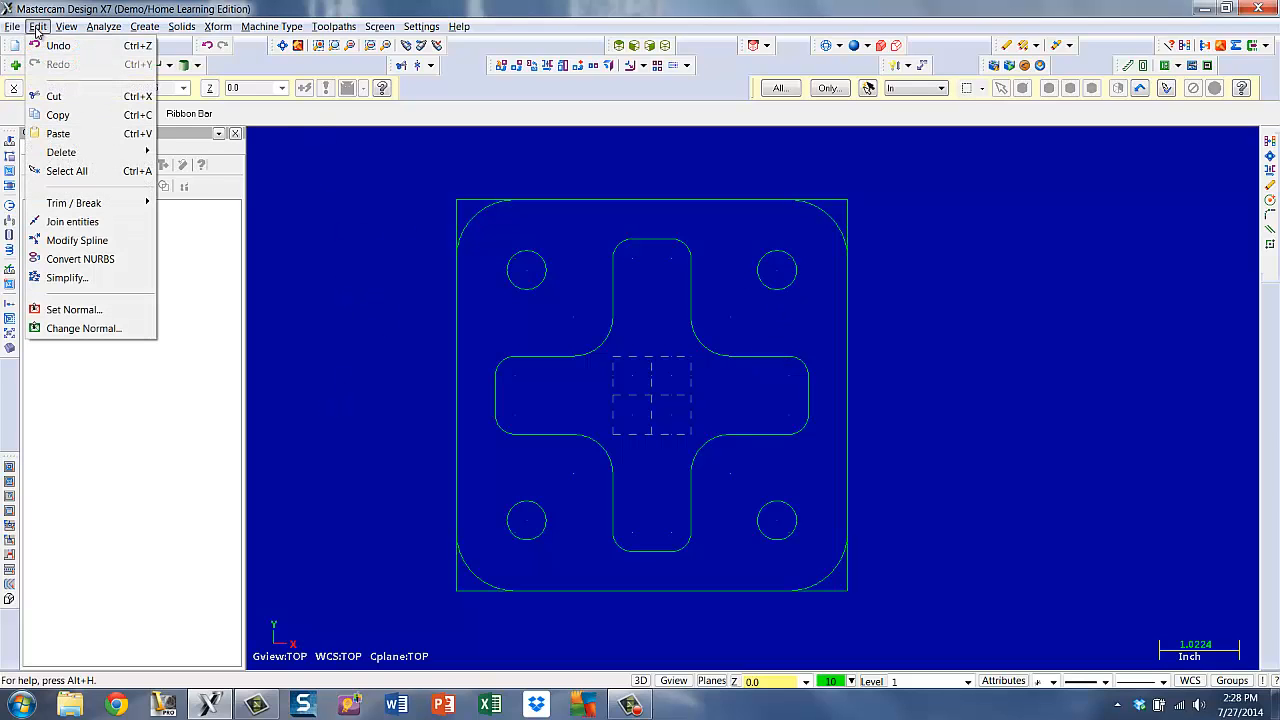
{"action": "left_click", "coordinate": [72, 222]}
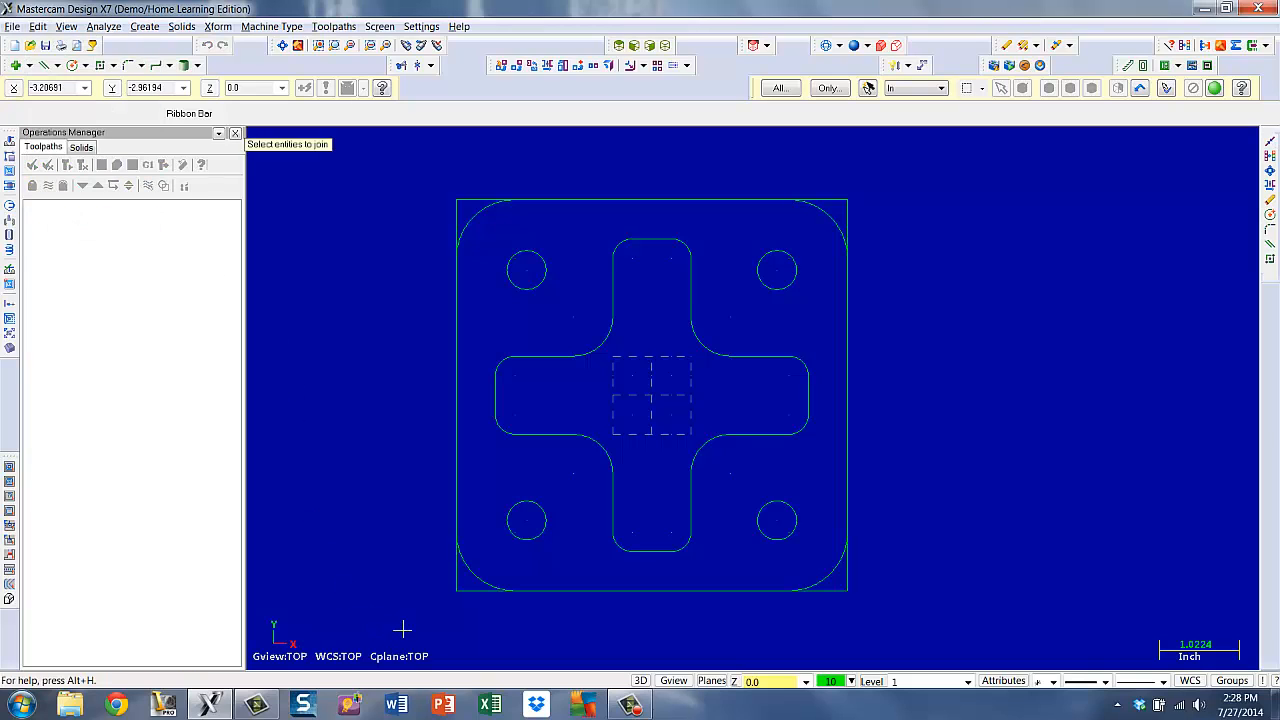
{"action": "left_click_drag", "start_coordinate": [401, 627], "coordinate": [914, 175]}
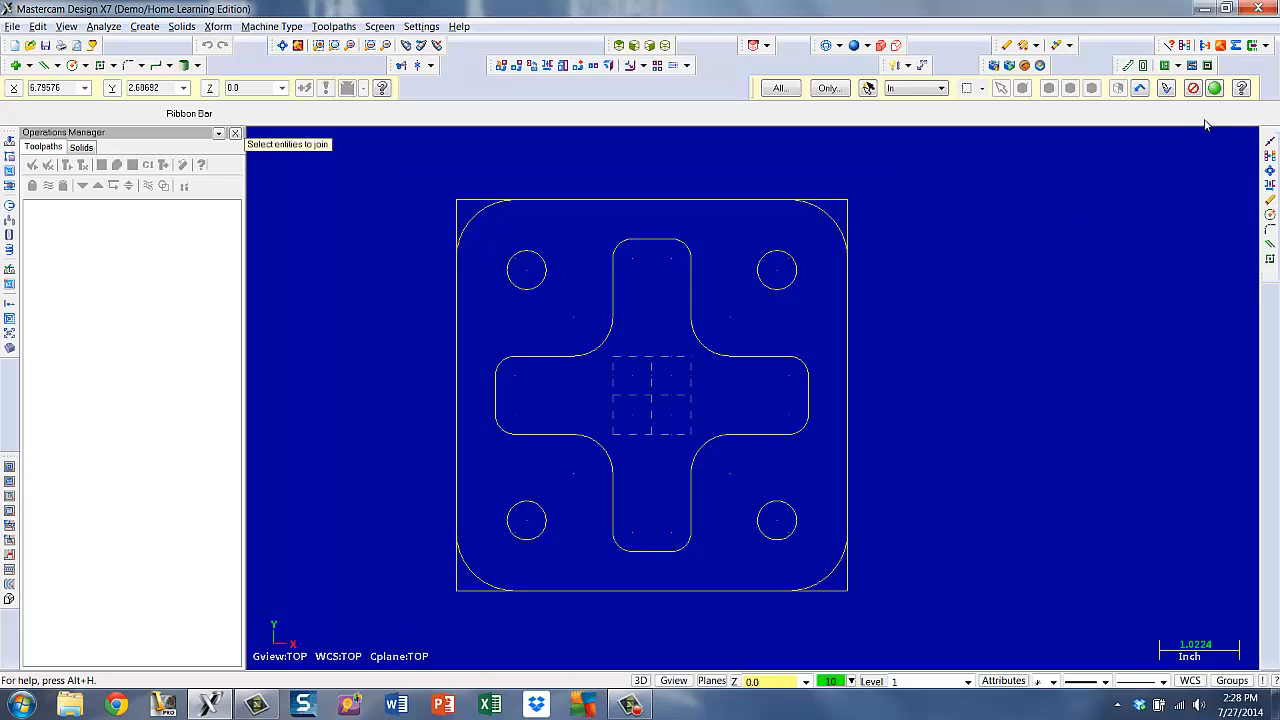
{"action": "left_click", "coordinate": [1214, 89]}
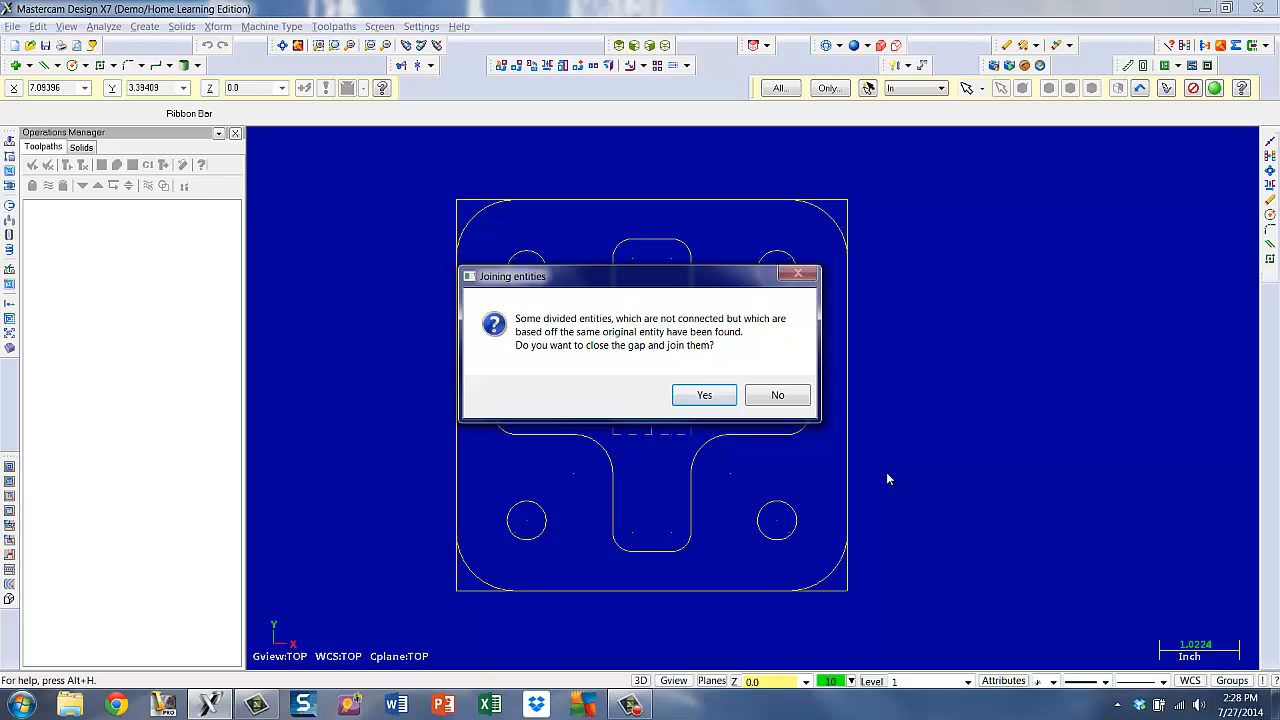
{"action": "left_click", "coordinate": [777, 396]}
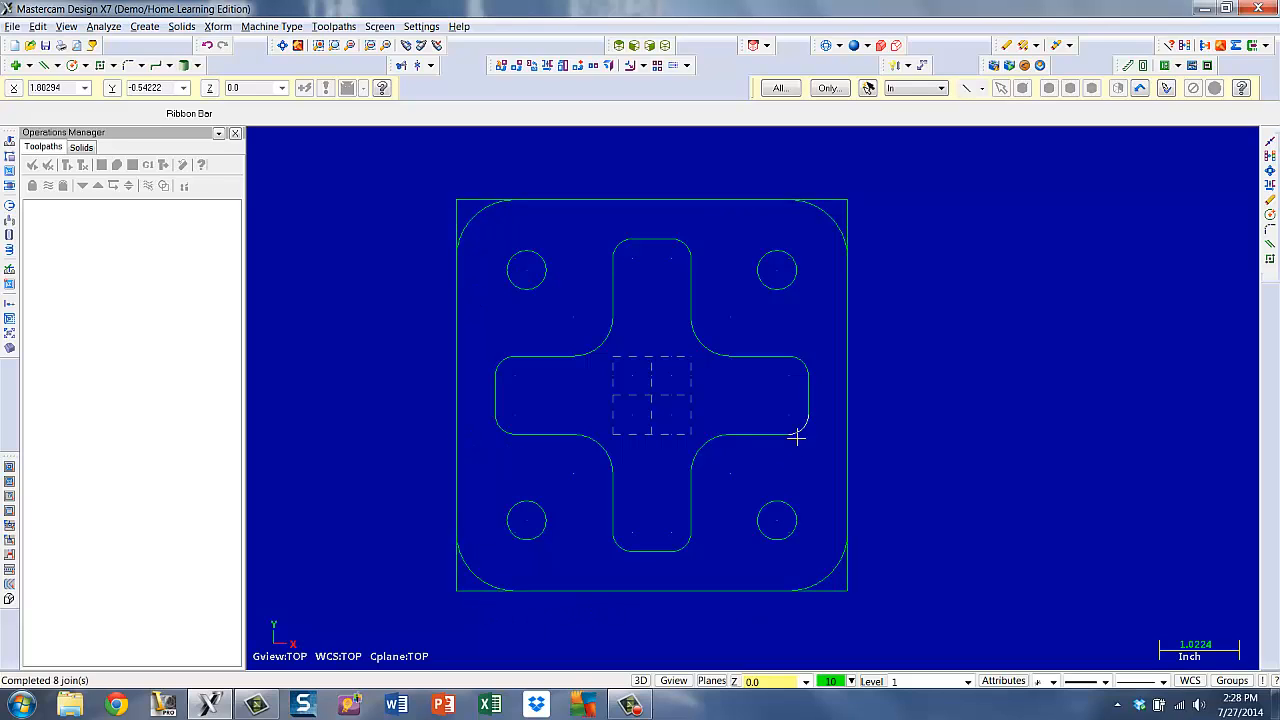
{"action": "scroll", "coordinate": [935, 412], "scroll_direction": "up", "scroll_amount": 1}
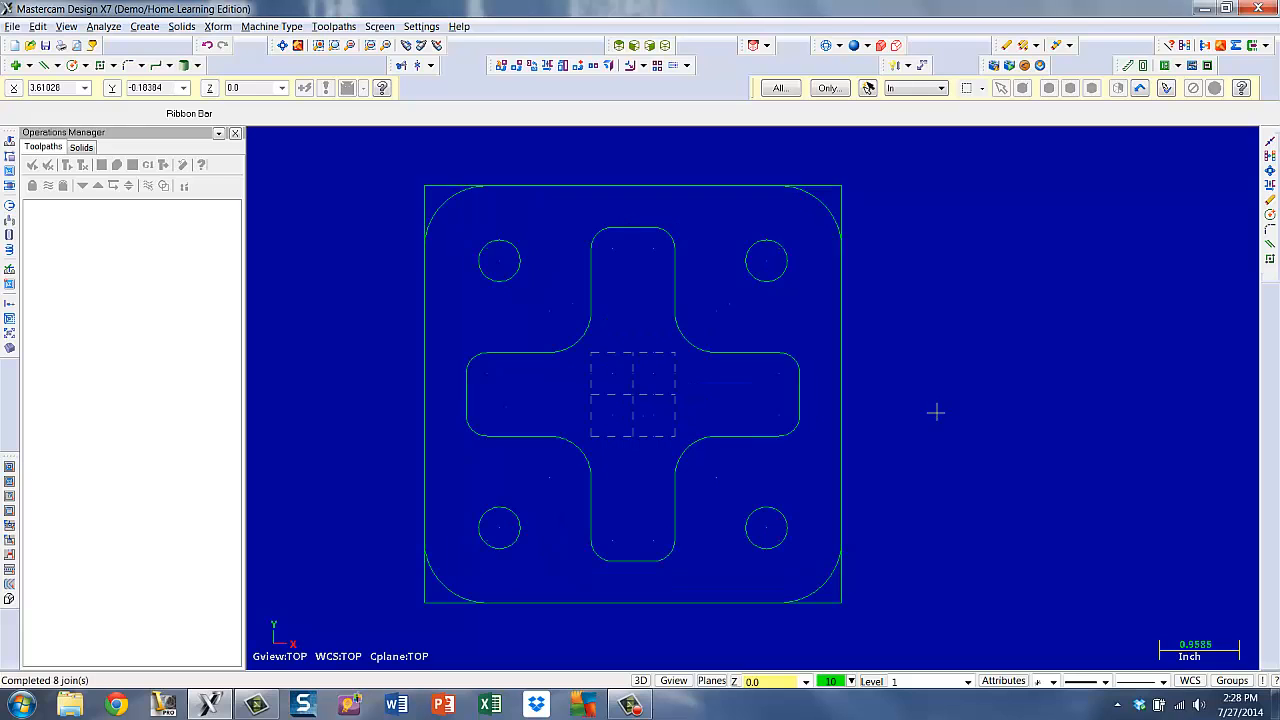
{"action": "left_click", "coordinate": [12, 26]}
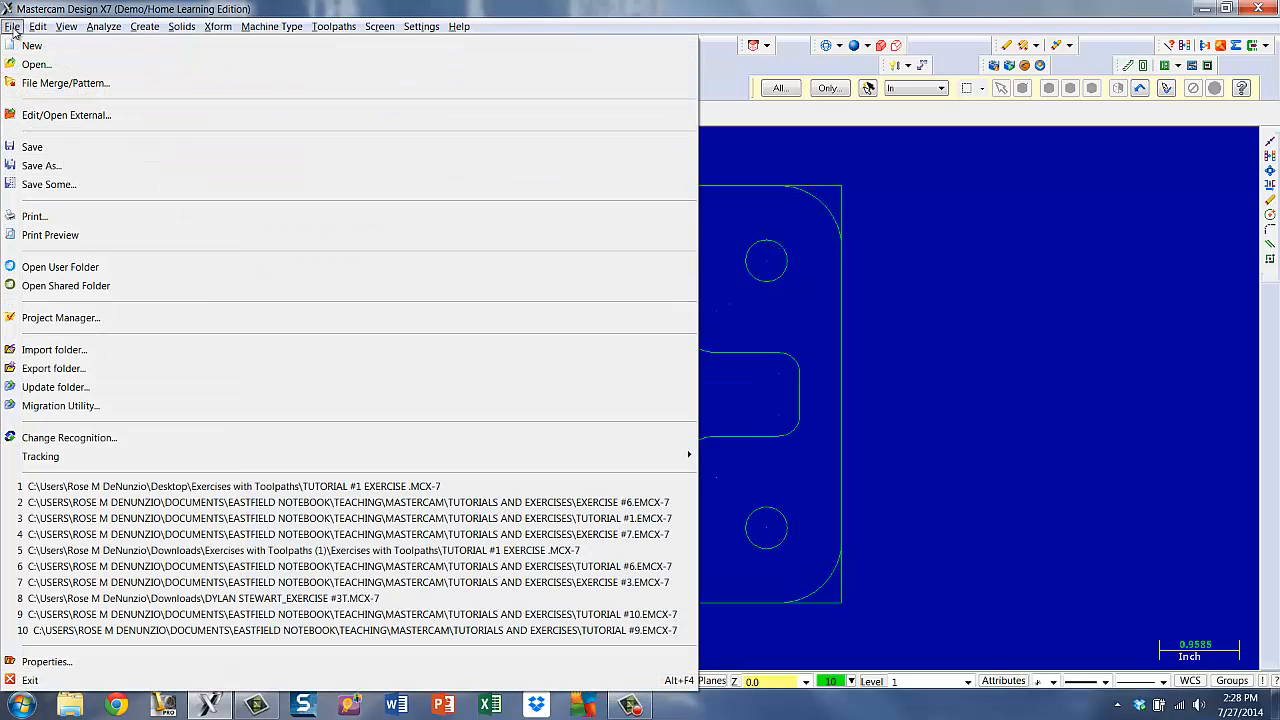
{"action": "left_click", "coordinate": [30, 165]}
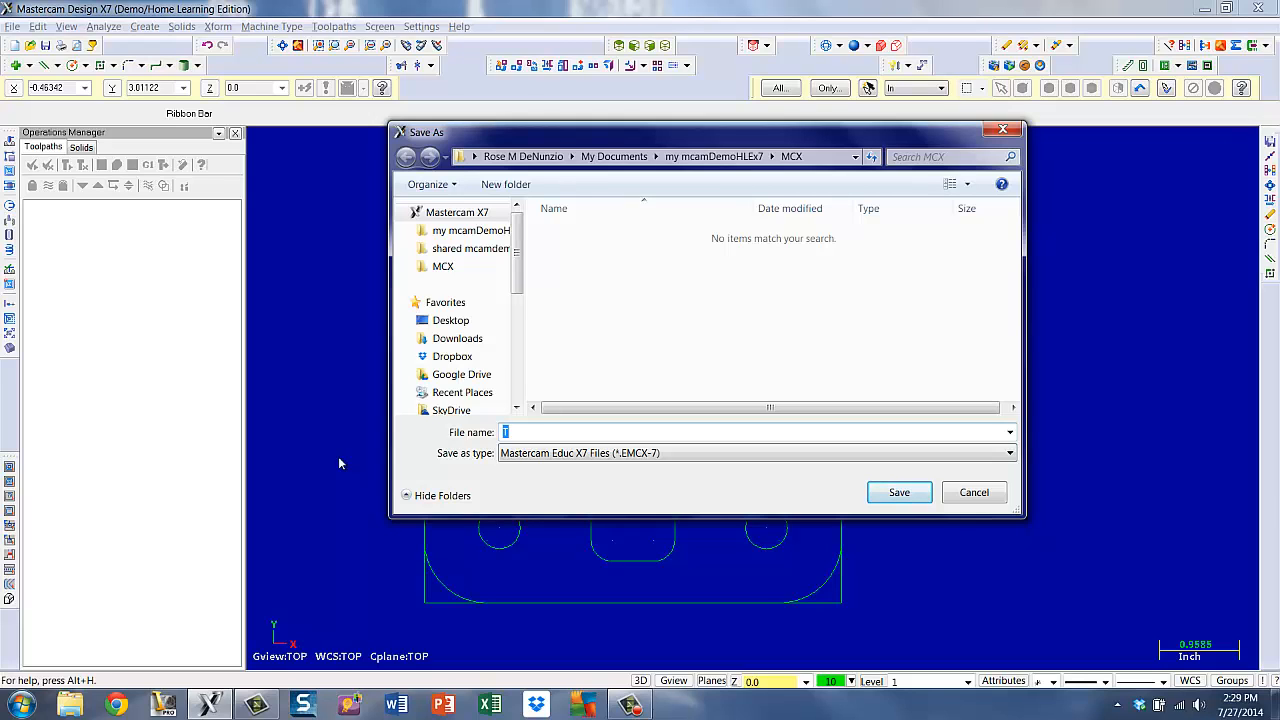
{"action": "left_click", "coordinate": [986, 492]}
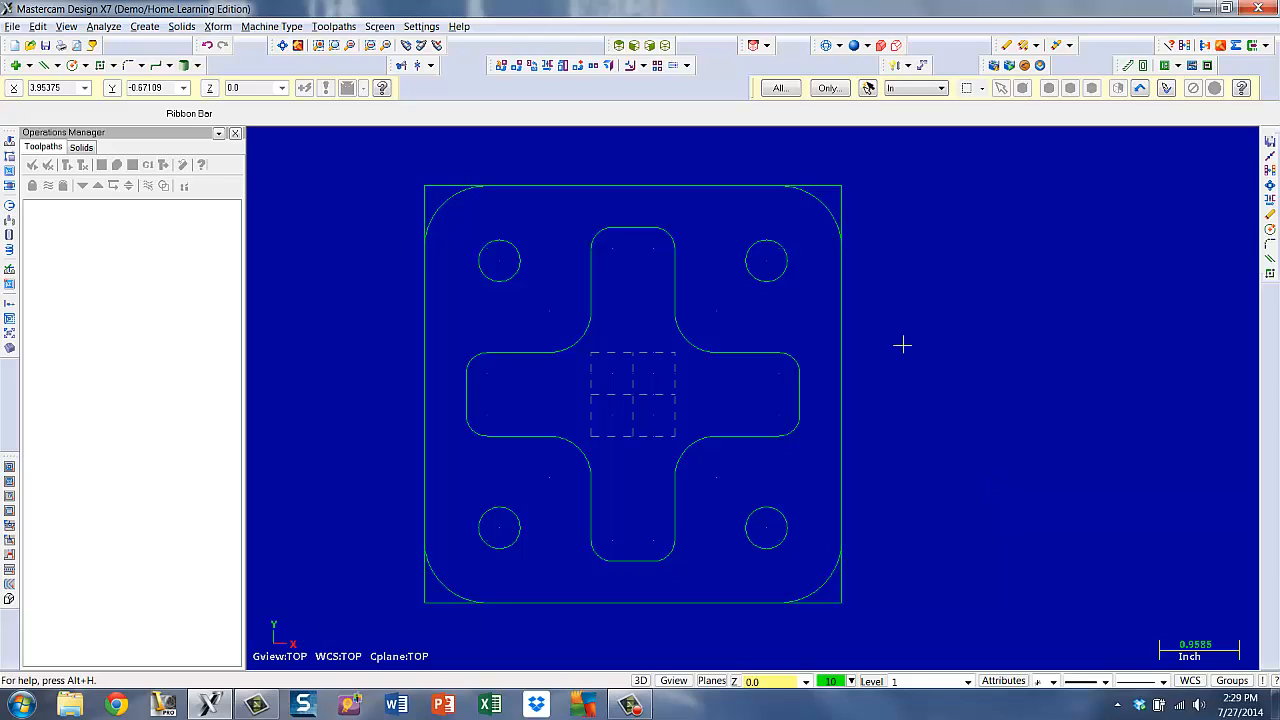
- Assign the default mill as the machine type and expand the machine group's properties
{"action": "left_click", "coordinate": [289, 28]}
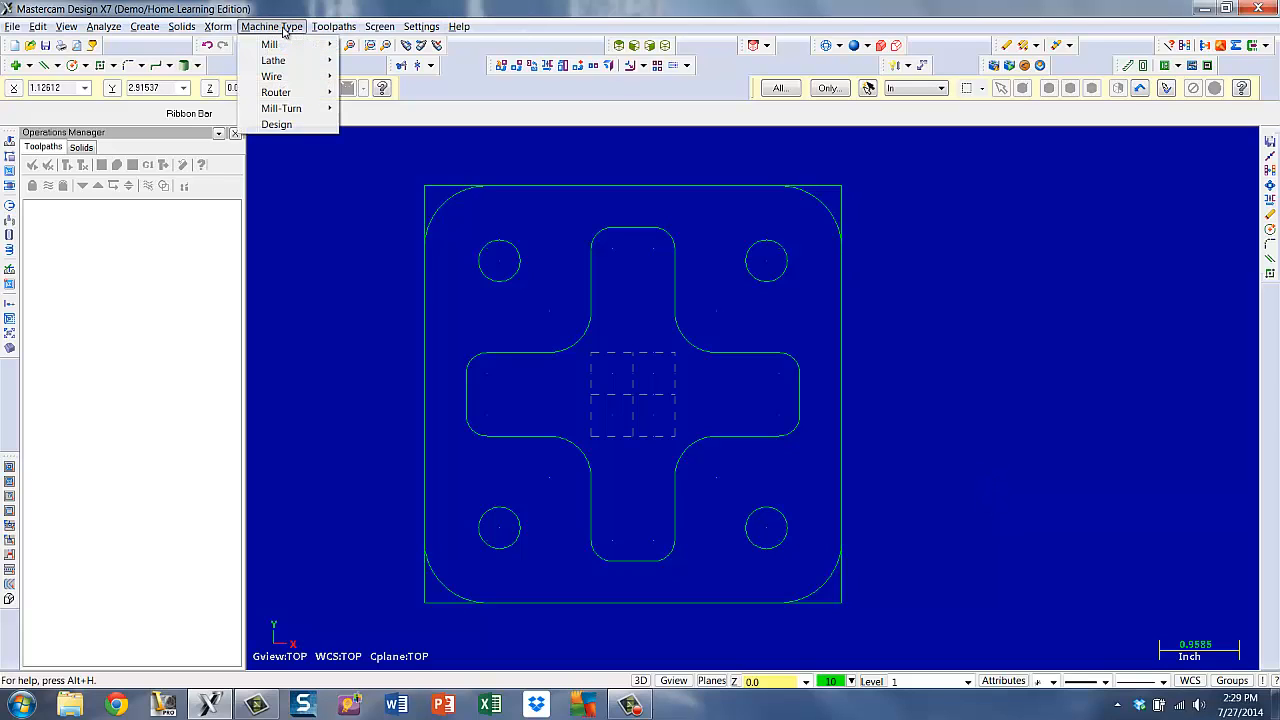
{"action": "mouse_move", "coordinate": [290, 44]}
{"action": "left_click", "coordinate": [354, 50]}
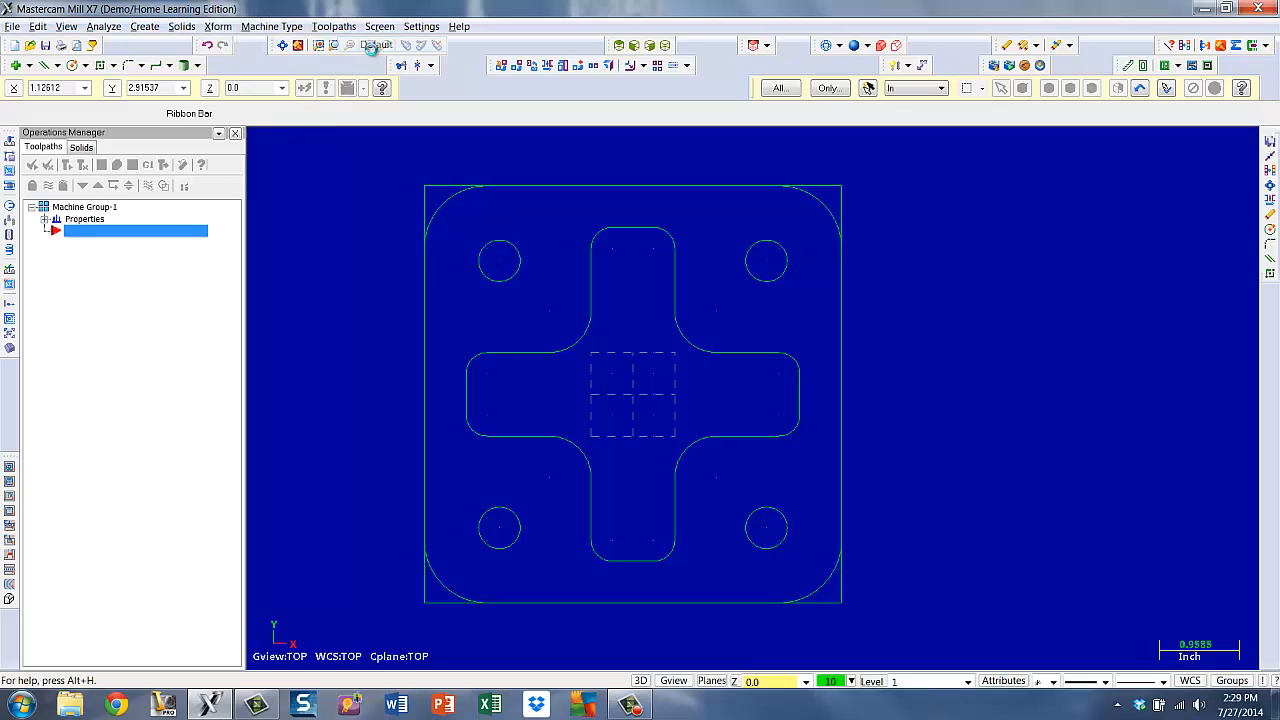
{"action": "left_click", "coordinate": [45, 219]}
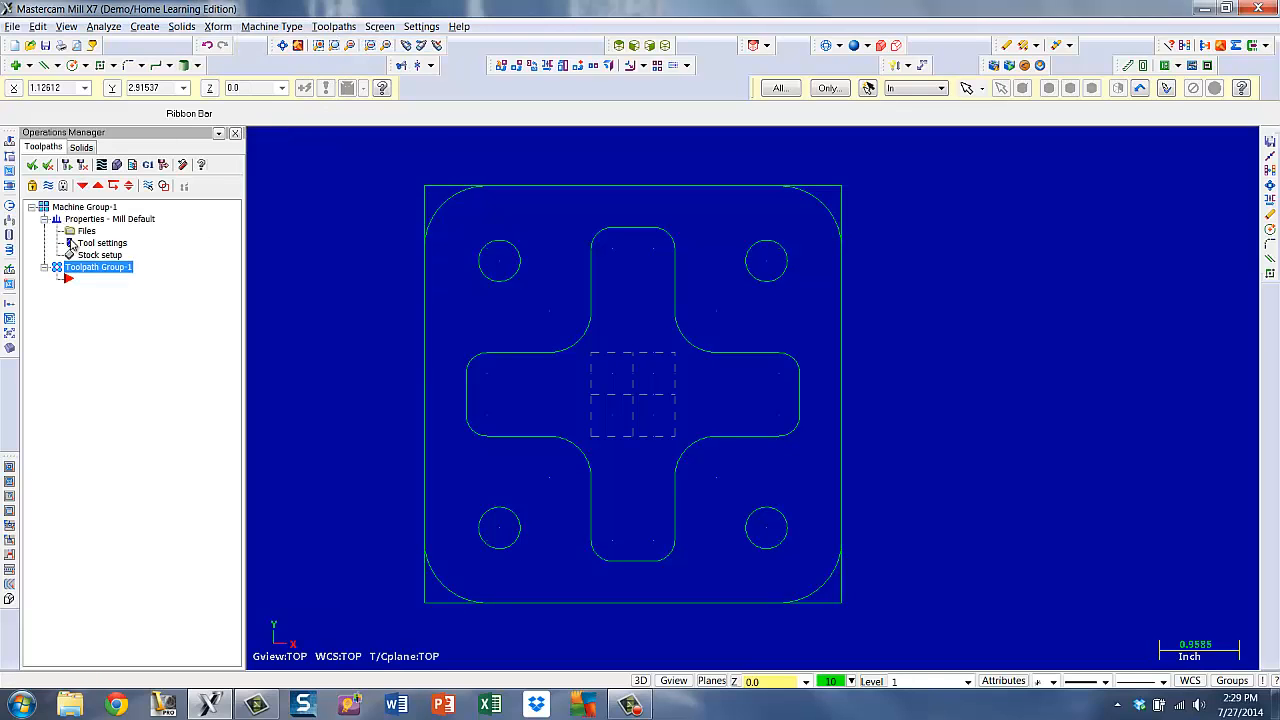
- Set program number 4, sequential tool numbering, duplicate tool warnings, and modal overrides for clearance height, retract height and feed plane
{"action": "left_click", "coordinate": [72, 248]}
{"action": "left_click", "coordinate": [72, 246]}
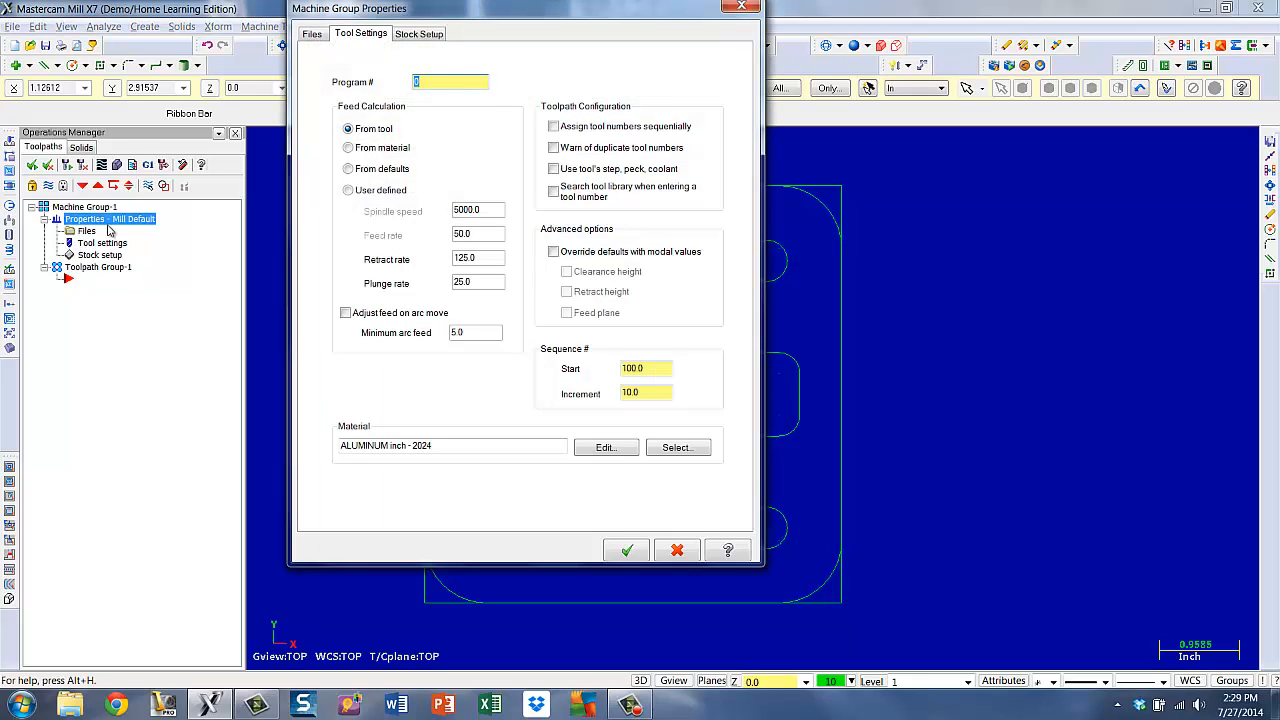
{"action": "type", "text": "4"}
{"action": "left_click", "coordinate": [553, 126]}
{"action": "left_click", "coordinate": [553, 148]}
{"action": "left_click", "coordinate": [553, 251]}
{"action": "left_click", "coordinate": [566, 272]}
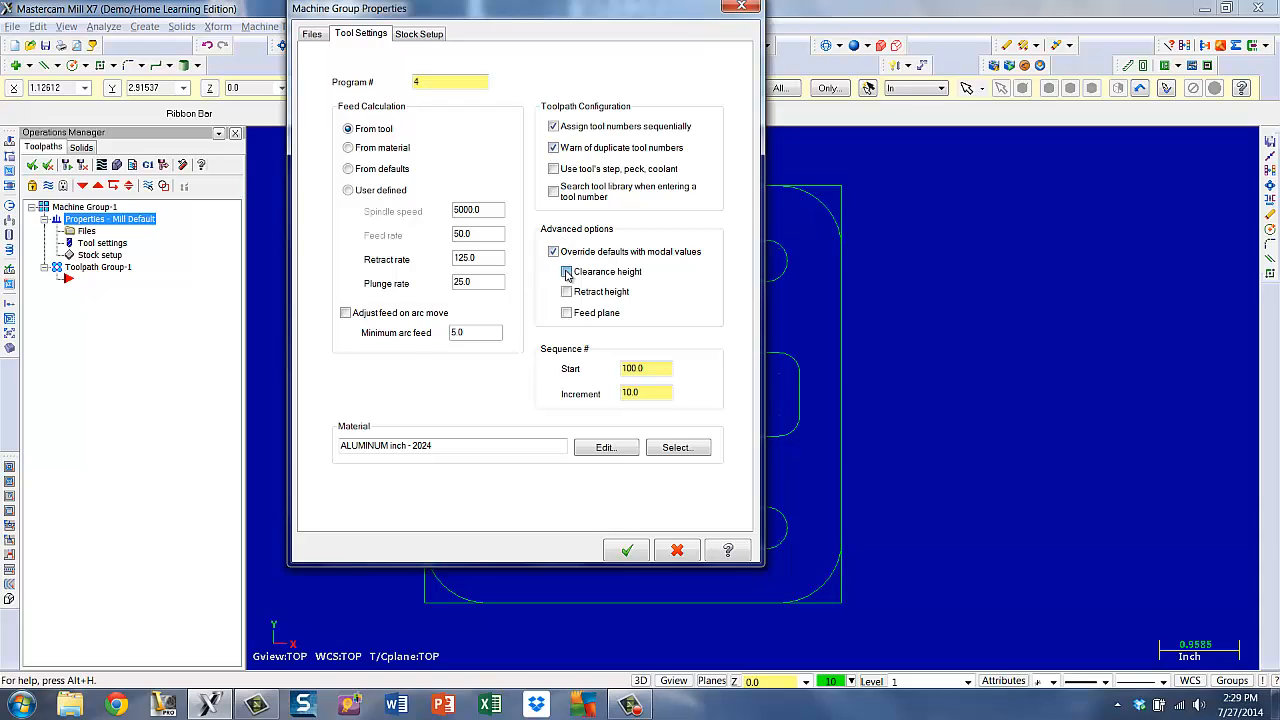
{"action": "left_click", "coordinate": [566, 291]}
{"action": "left_click", "coordinate": [566, 312]}
- Define displayed rectangular stock measuring 5 in Y, 5 in X and 3 in Z for the machine group
{"action": "left_click", "coordinate": [412, 40]}
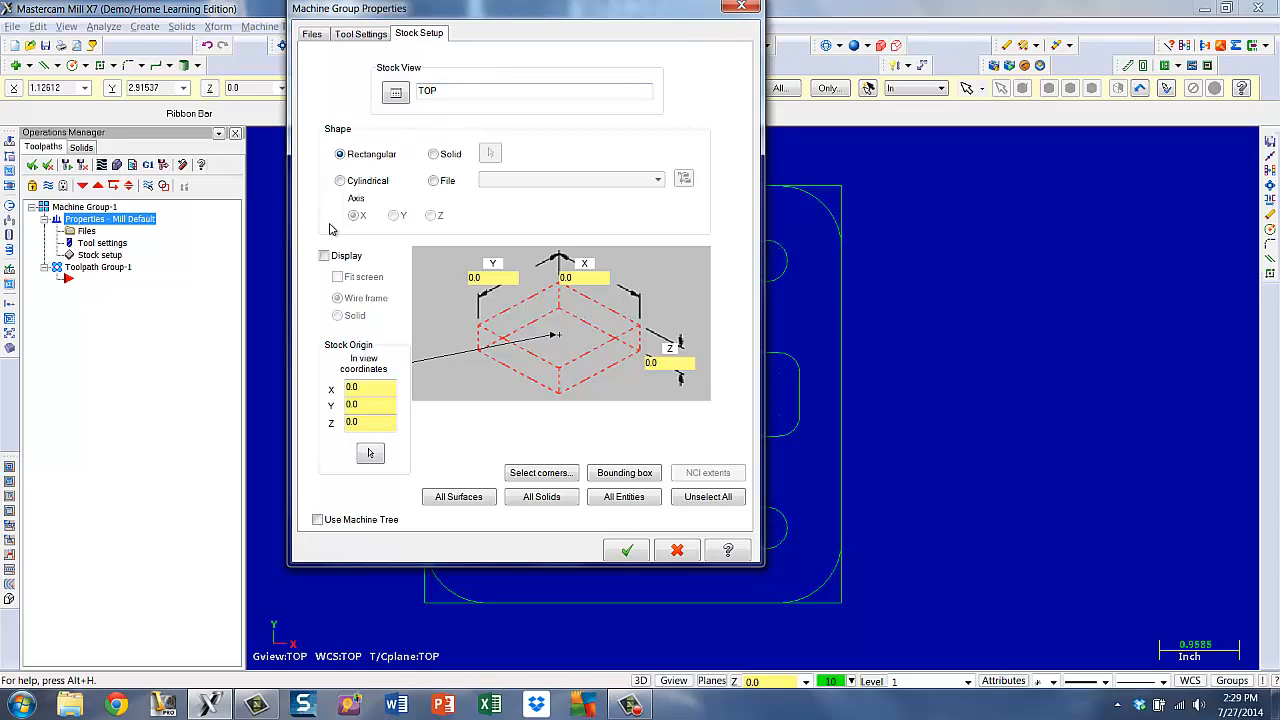
{"action": "left_click", "coordinate": [324, 256]}
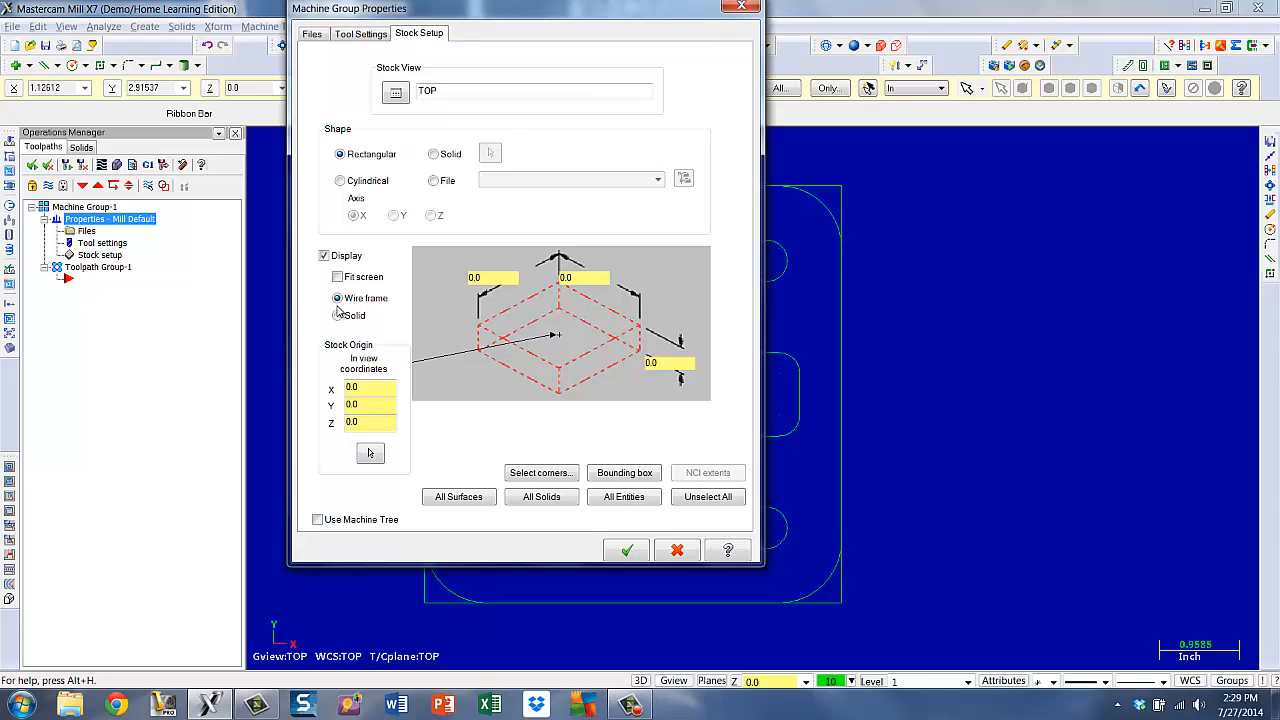
{"action": "double_click", "coordinate": [487, 280]}
{"action": "type", "text": "5"}
{"action": "key", "text": "Tab"}
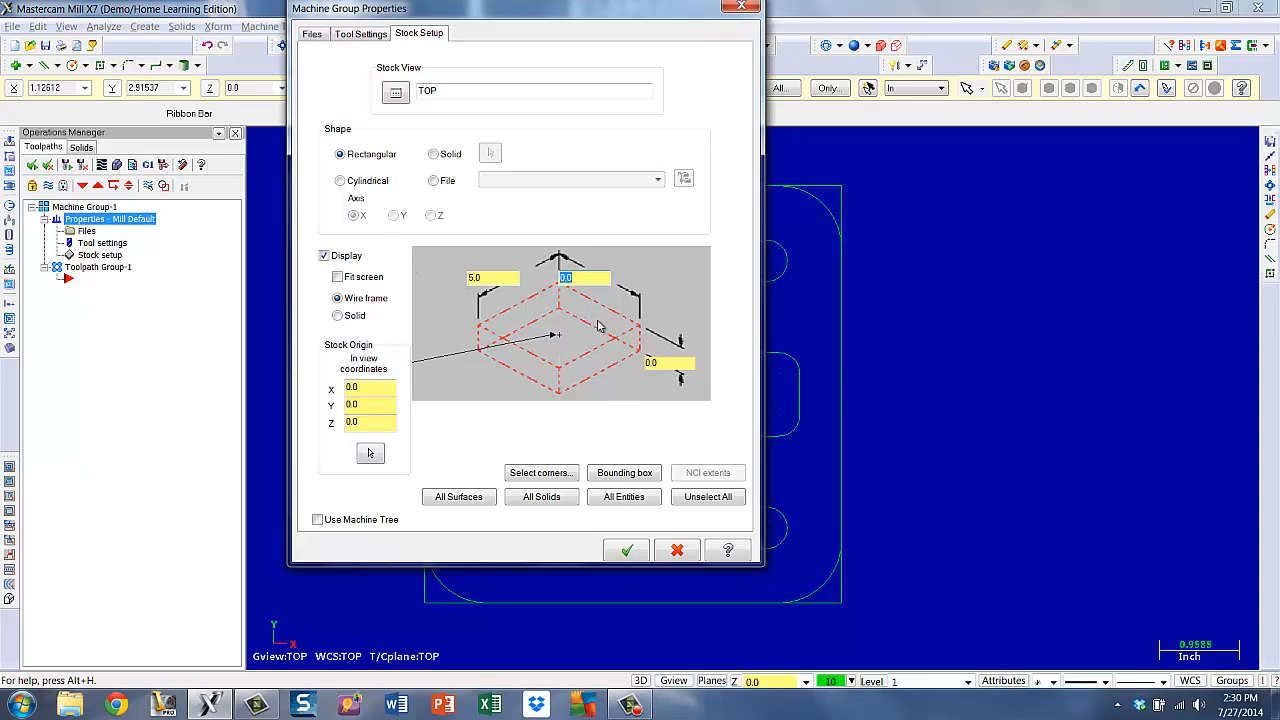
{"action": "type", "text": "5"}
{"action": "key", "text": "Tab"}
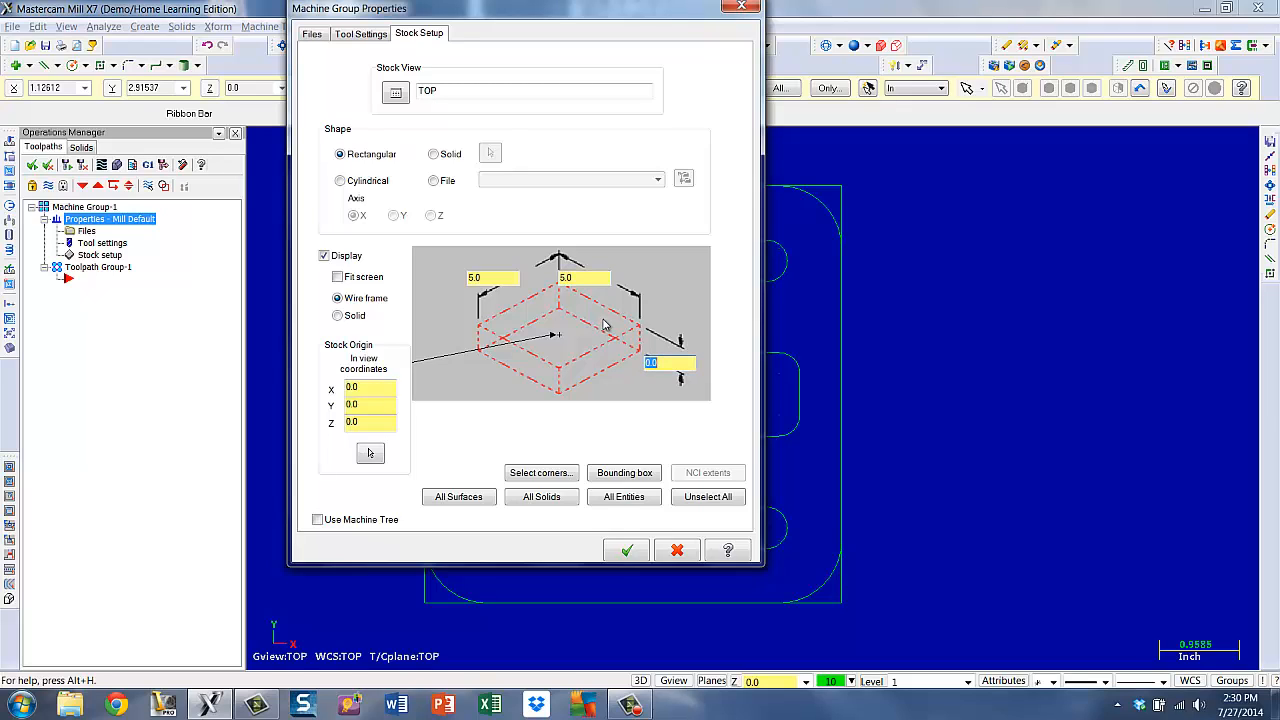
{"action": "type", "text": "3"}
{"action": "key", "text": "Tab"}
{"action": "left_click", "coordinate": [627, 551]}
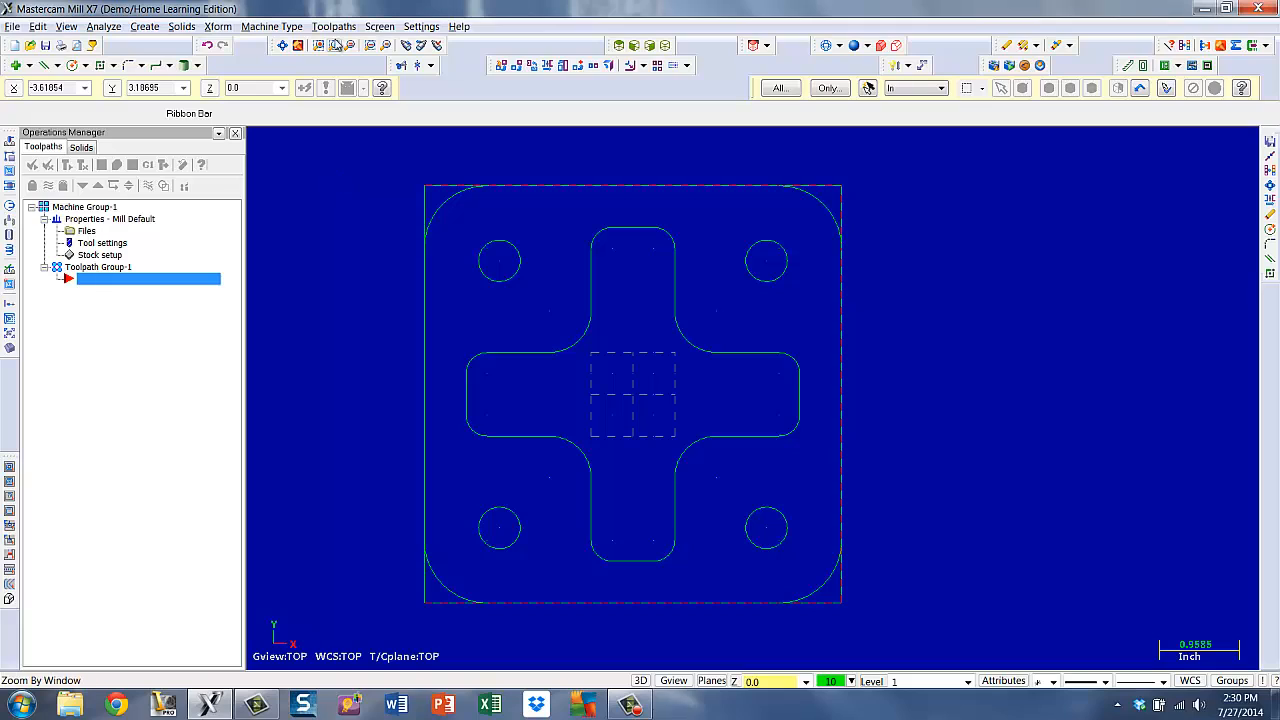
- Start a contour toolpath and name its NC file YOUR NAME
{"action": "left_click", "coordinate": [332, 28]}
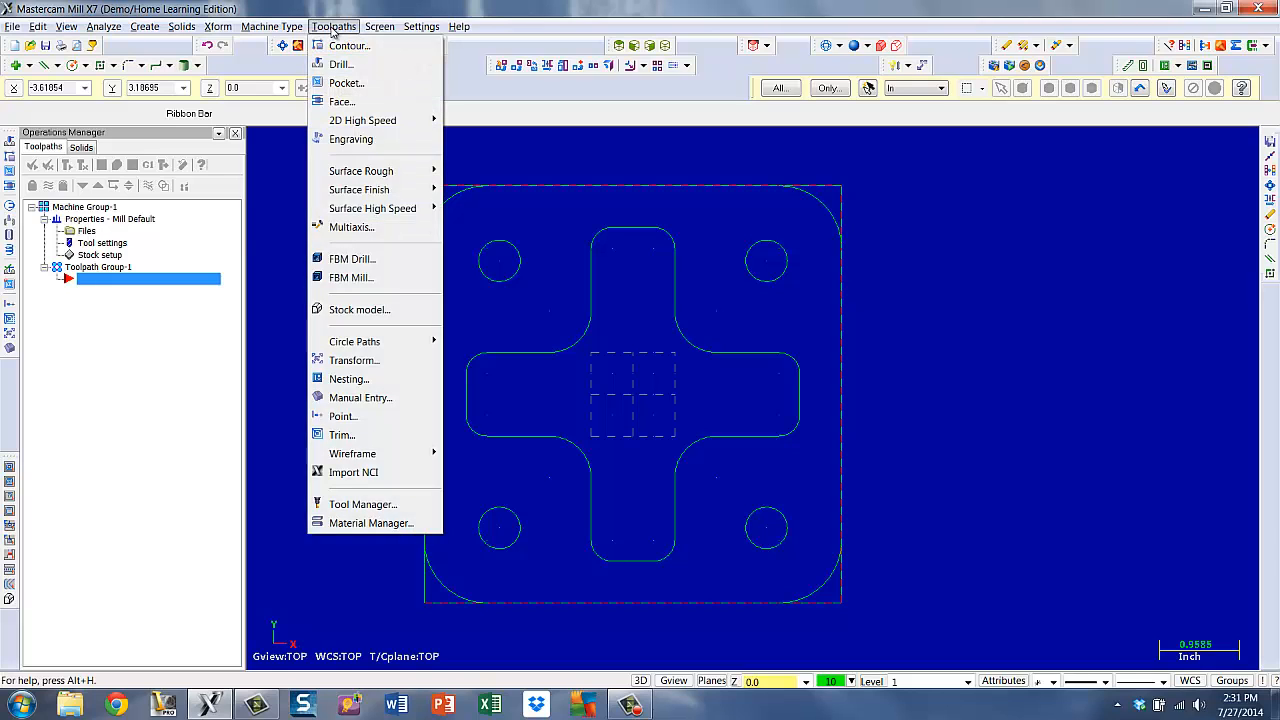
{"action": "left_click", "coordinate": [340, 46]}
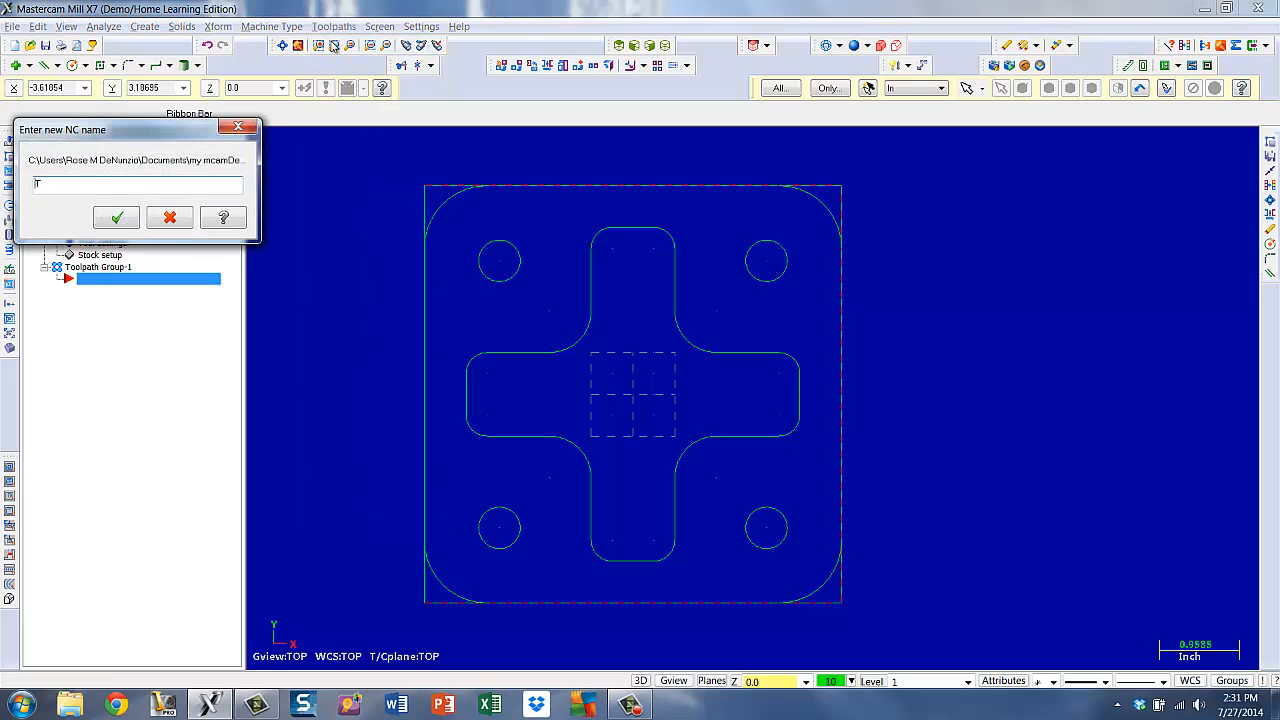
{"action": "left_click_drag", "start_coordinate": [43, 184], "coordinate": [7, 192]}
{"action": "type", "text": "x"}
{"action": "left_click", "coordinate": [113, 219]}
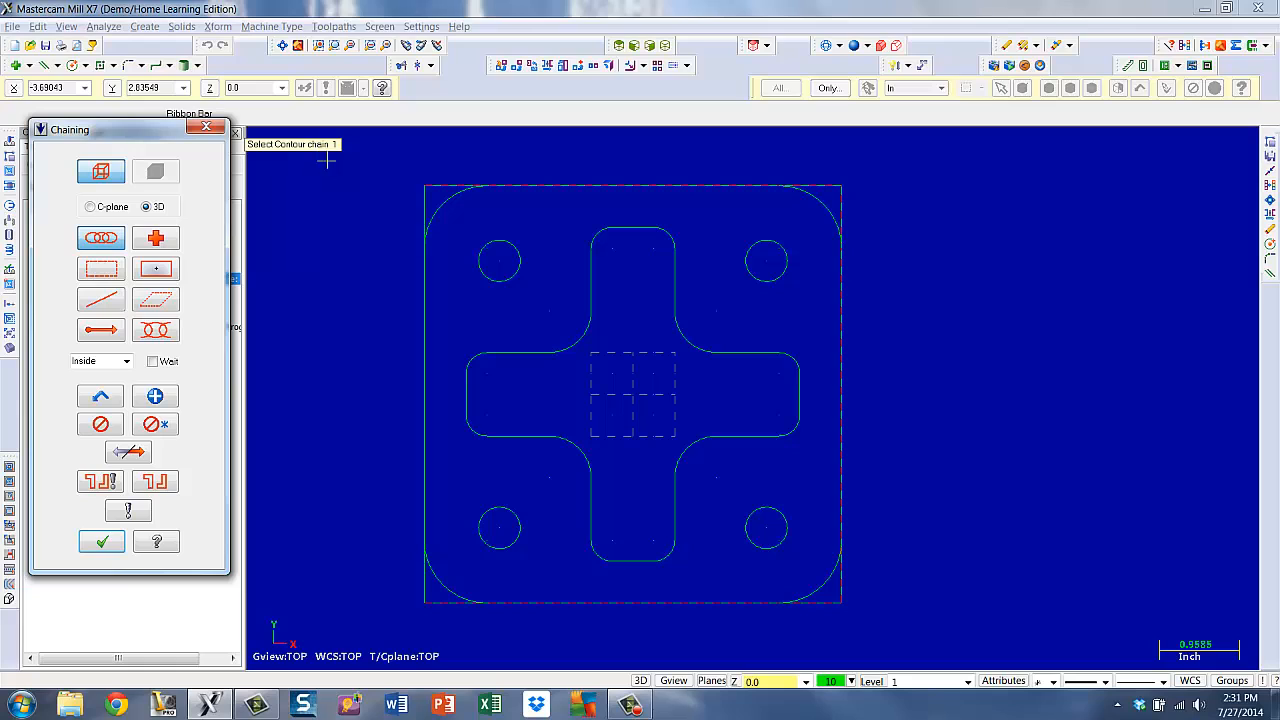
- Chain the plate's four outer corner fillets as contour geometry, reversing chains as needed so all run clockwise
{"action": "left_click", "coordinate": [426, 206]}
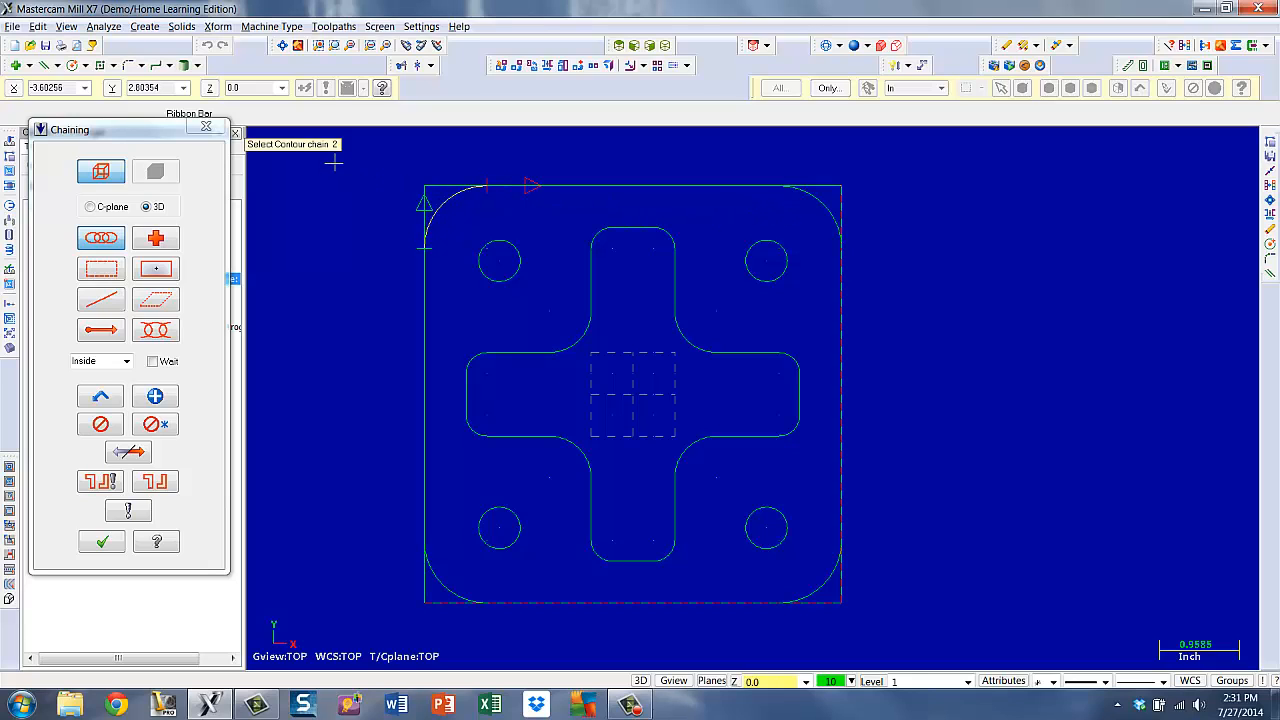
{"action": "left_click", "coordinate": [820, 212]}
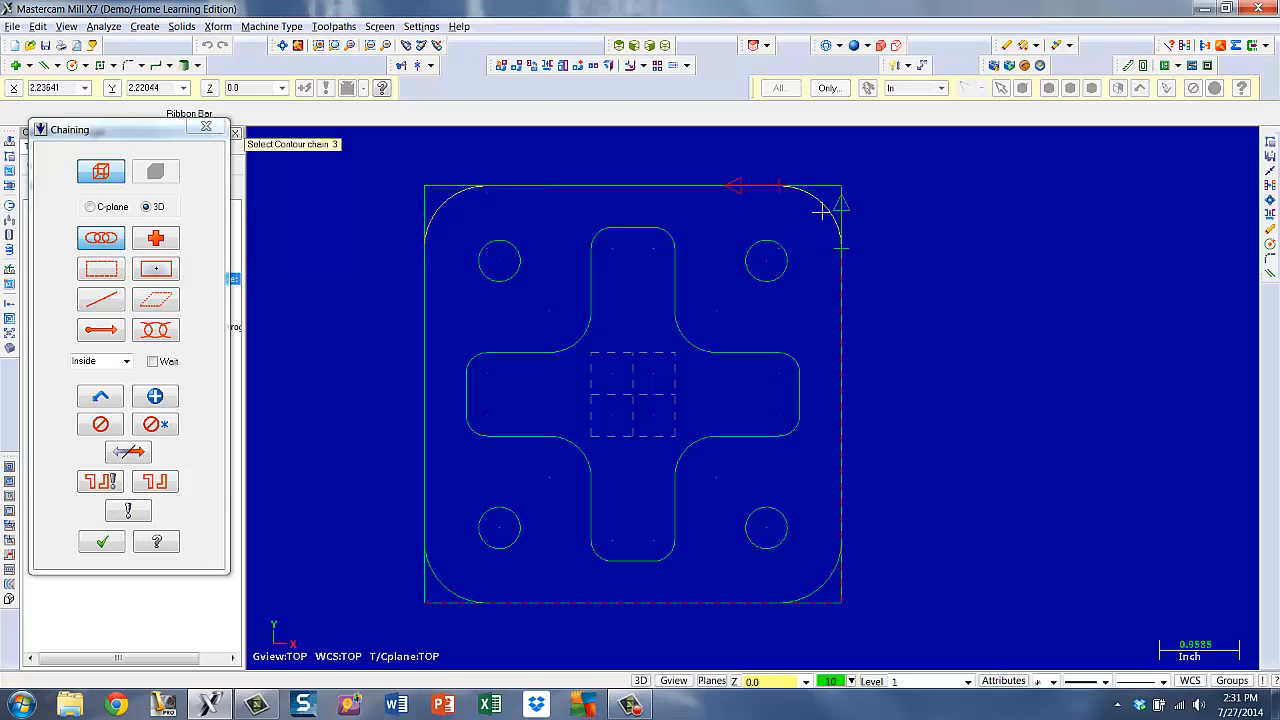
{"action": "left_click", "coordinate": [137, 455]}
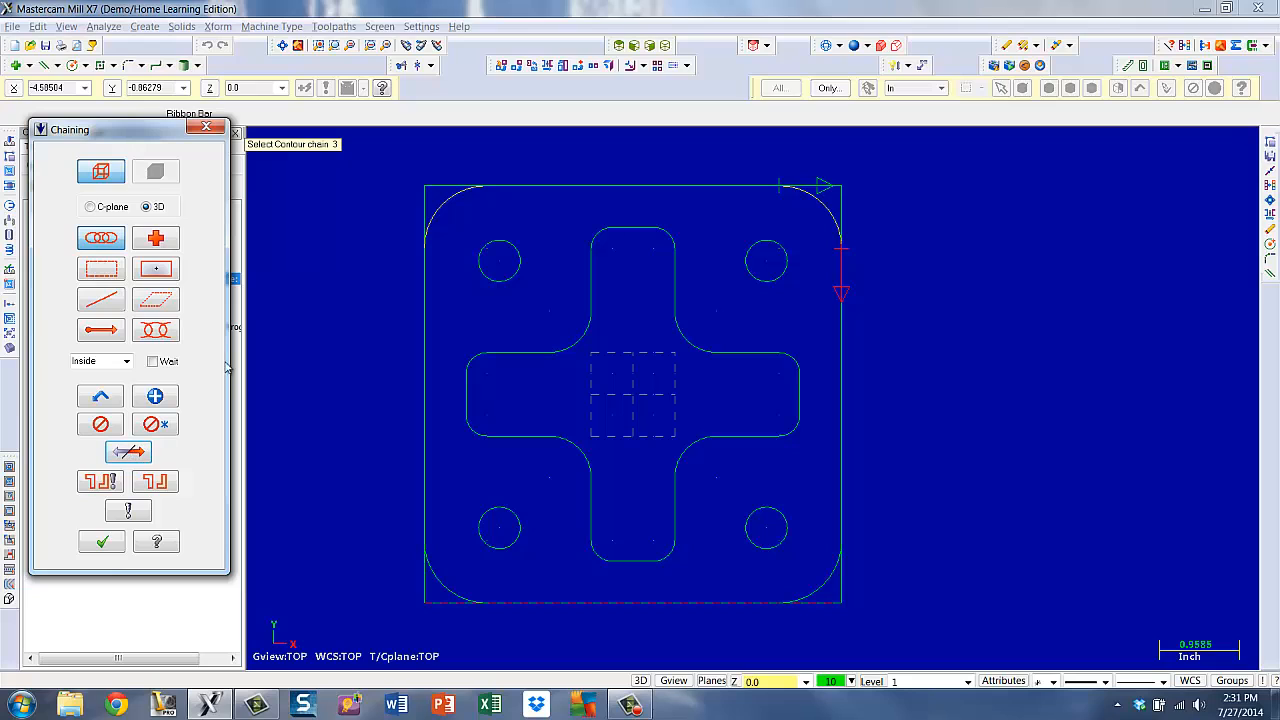
{"action": "left_click", "coordinate": [822, 590]}
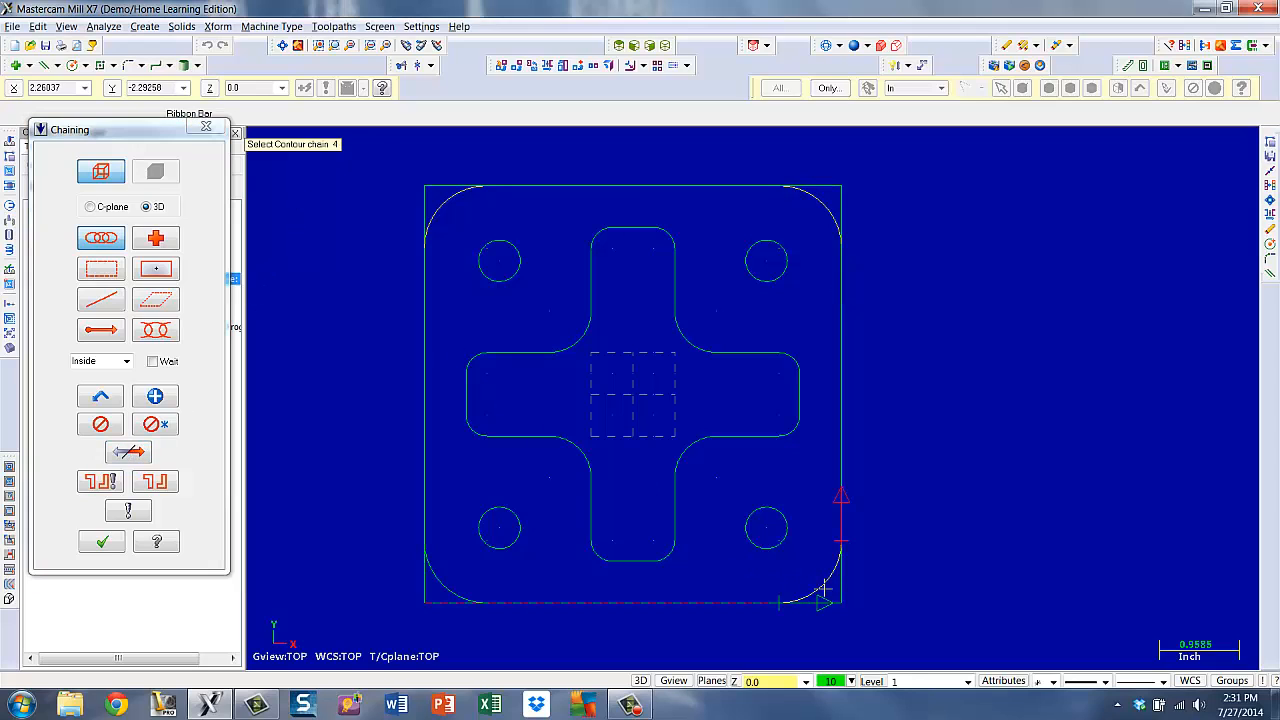
{"action": "left_click", "coordinate": [128, 452]}
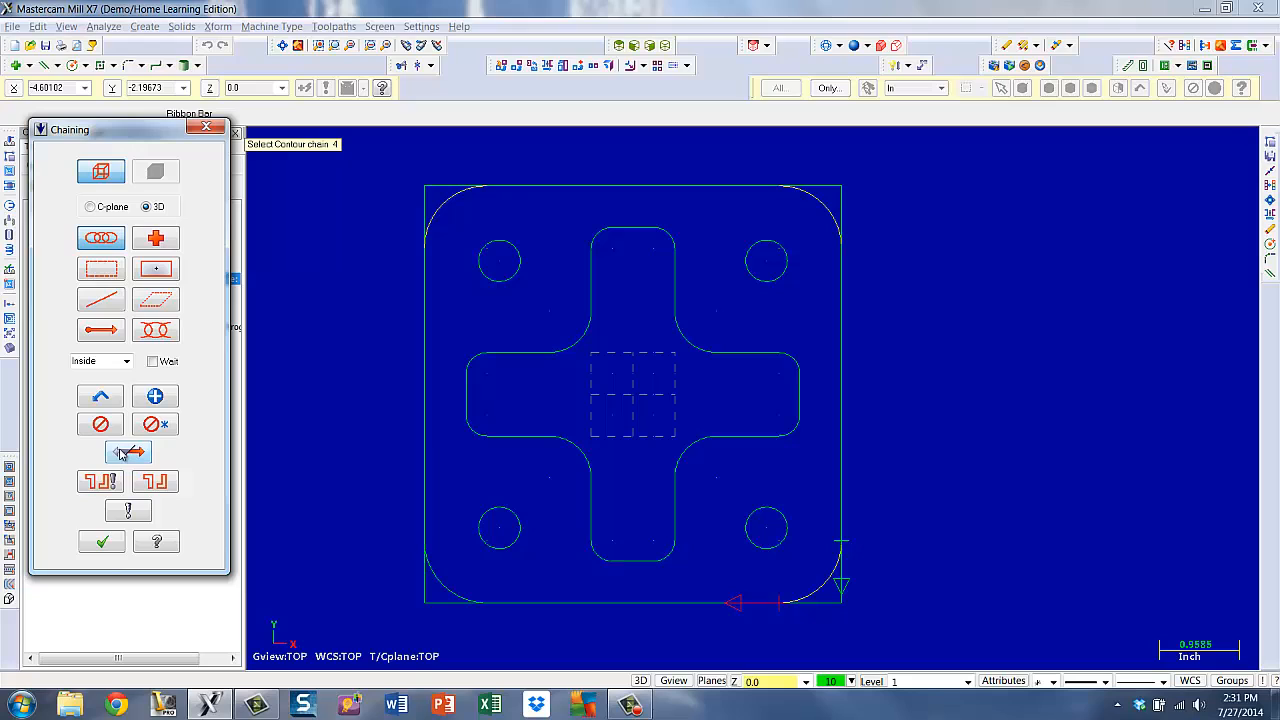
{"action": "left_click", "coordinate": [447, 592]}
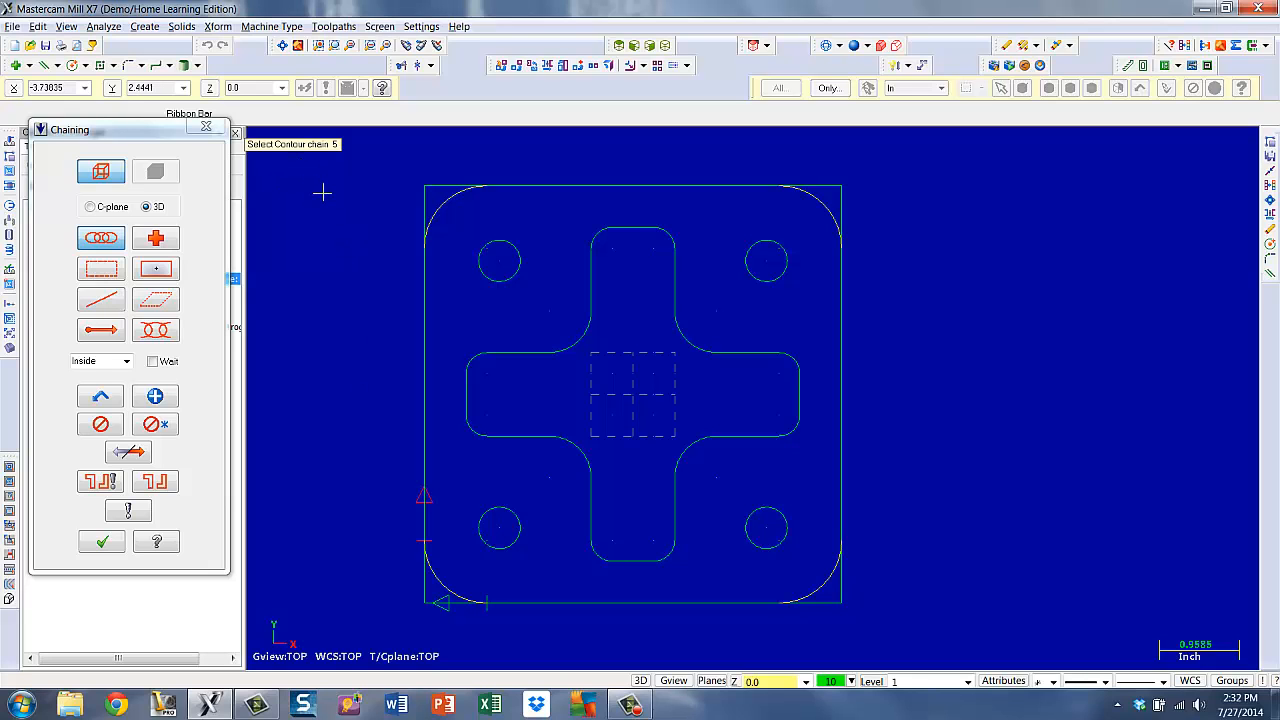
{"action": "left_click", "coordinate": [103, 542]}
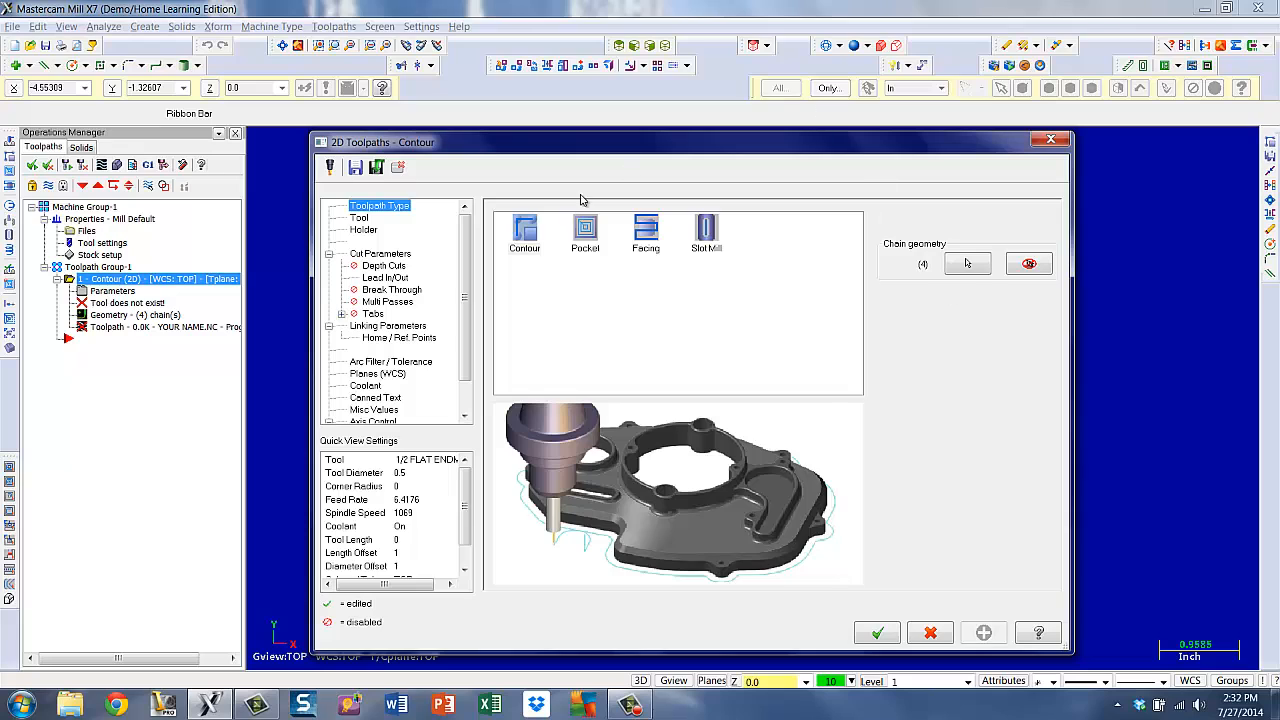
- Assign the 1/2 FLAT ENDMILL from the tool library to the contour toolpath and add the comment "mill fillets"
{"action": "left_click", "coordinate": [526, 236]}
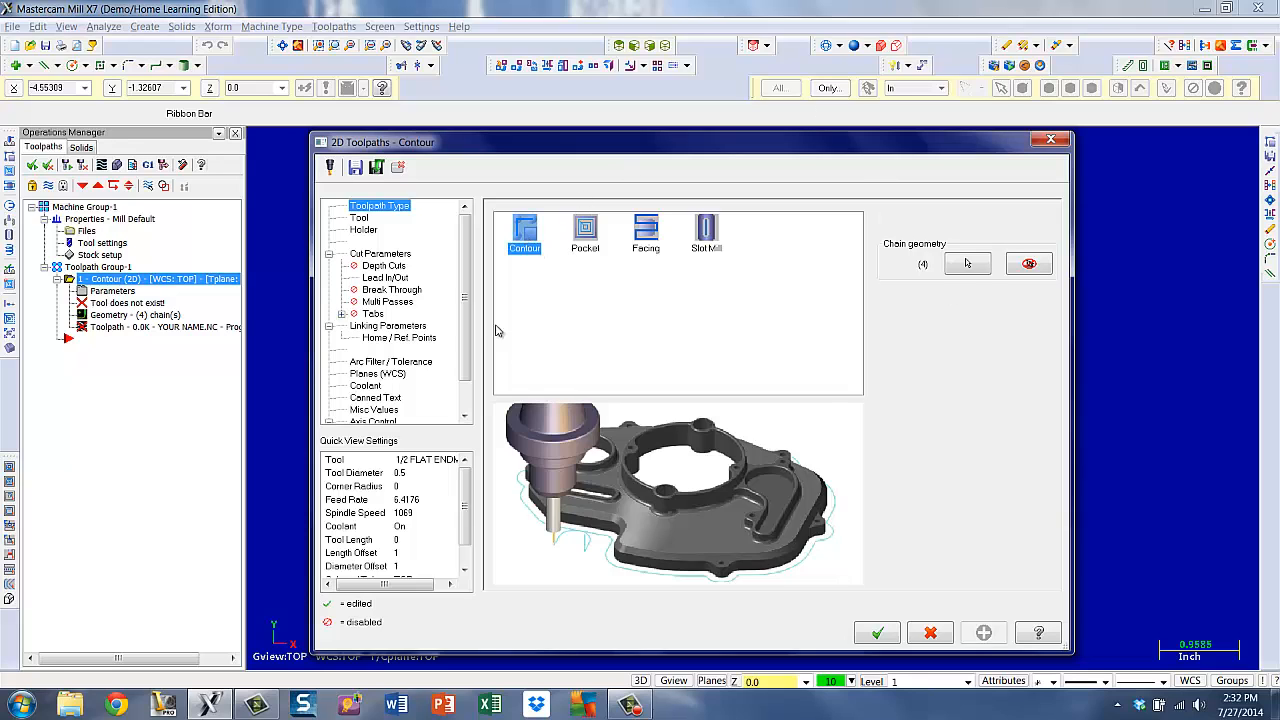
{"action": "left_click", "coordinate": [364, 220]}
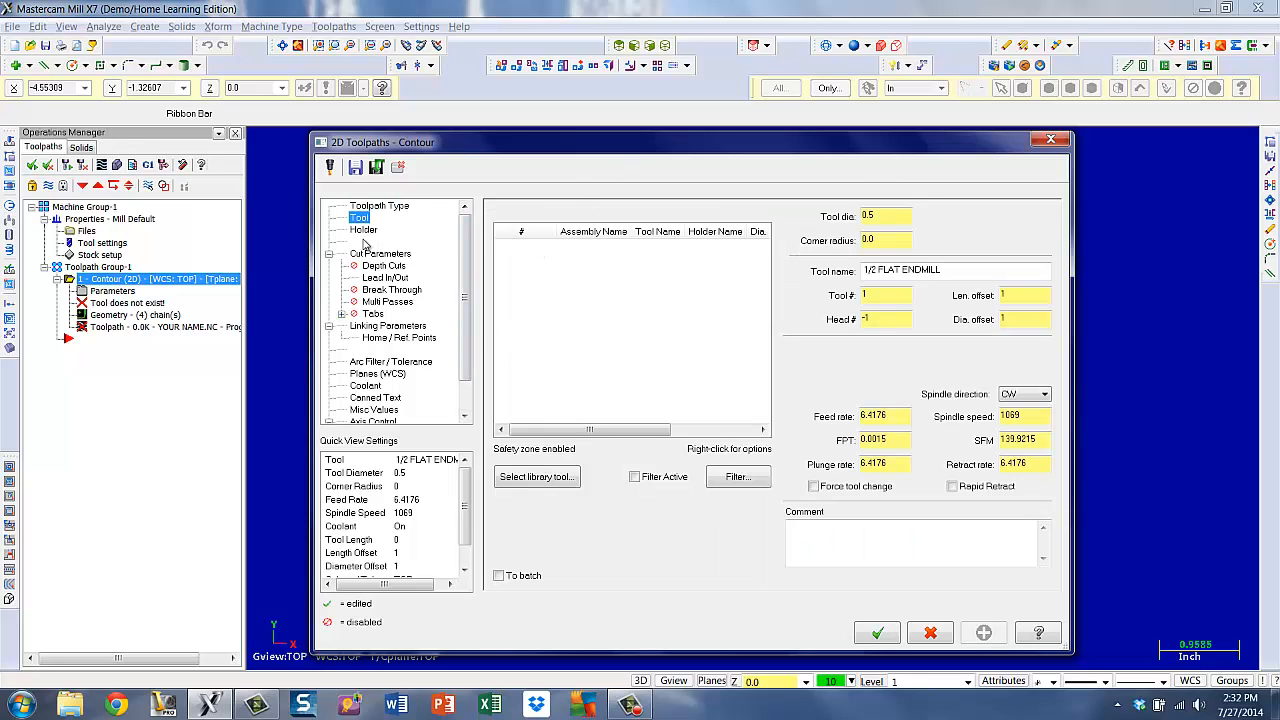
{"action": "left_click", "coordinate": [535, 481]}
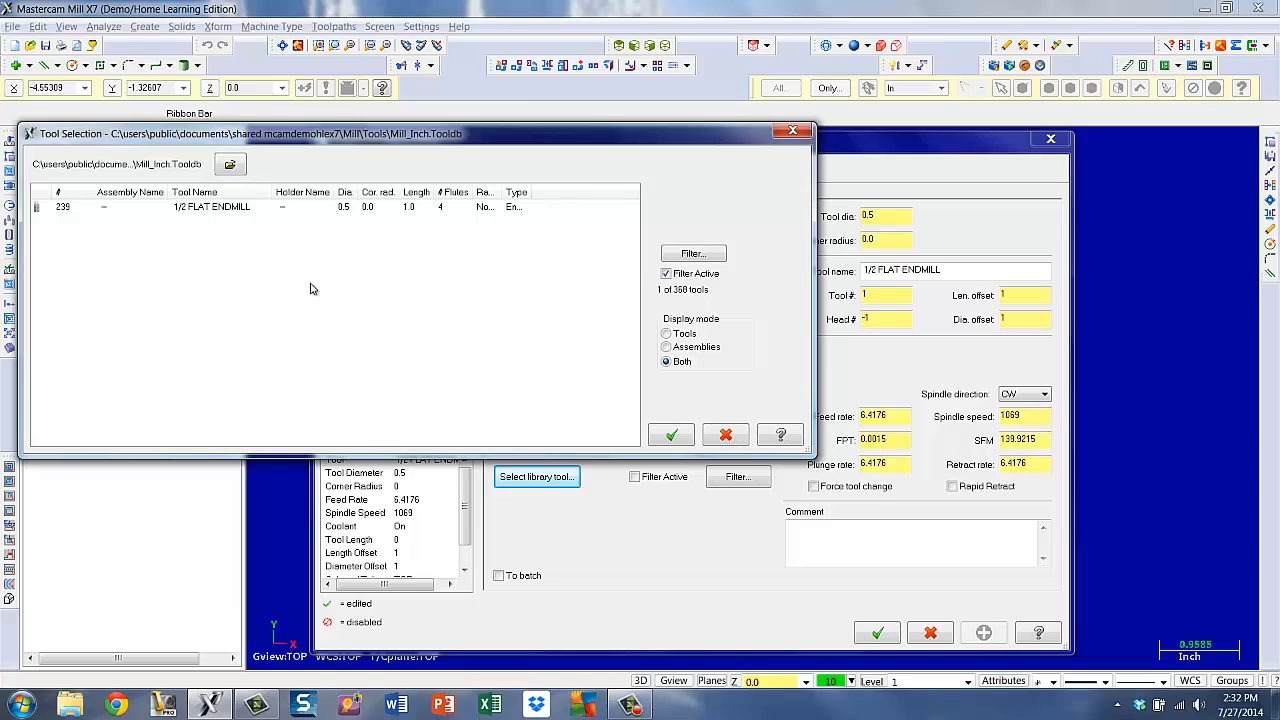
{"action": "left_click", "coordinate": [238, 208]}
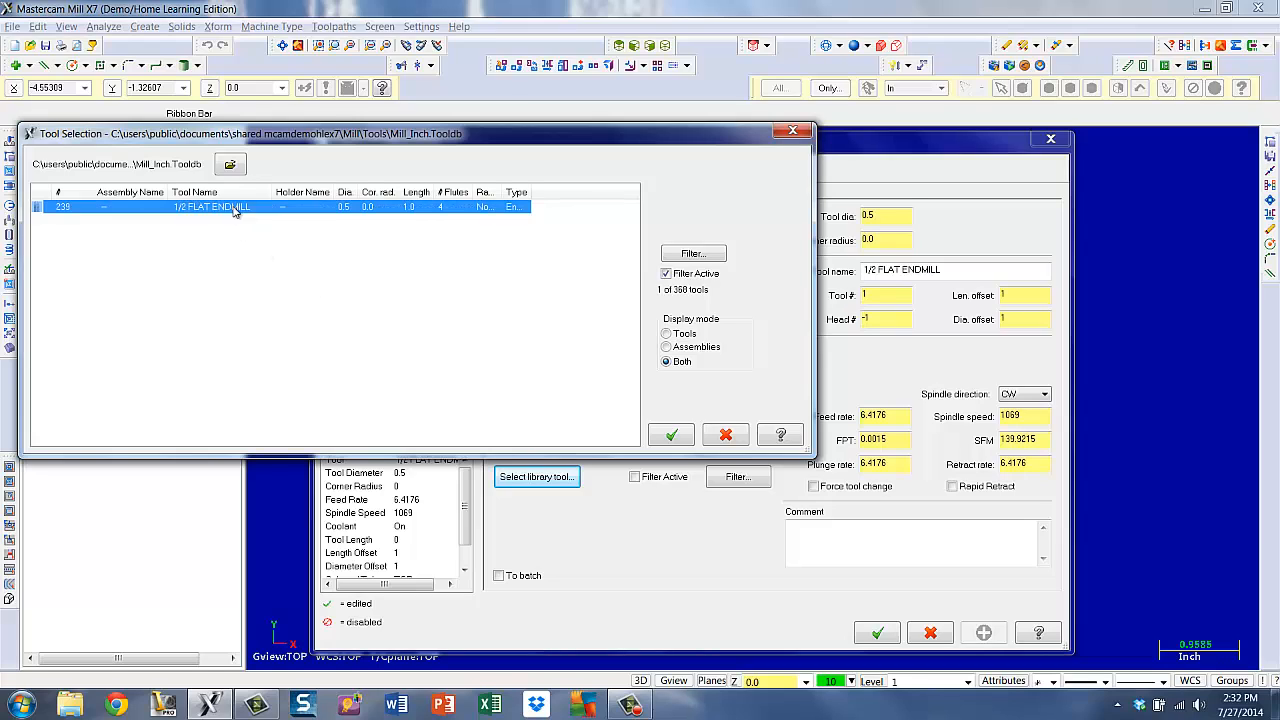
{"action": "left_click", "coordinate": [677, 440]}
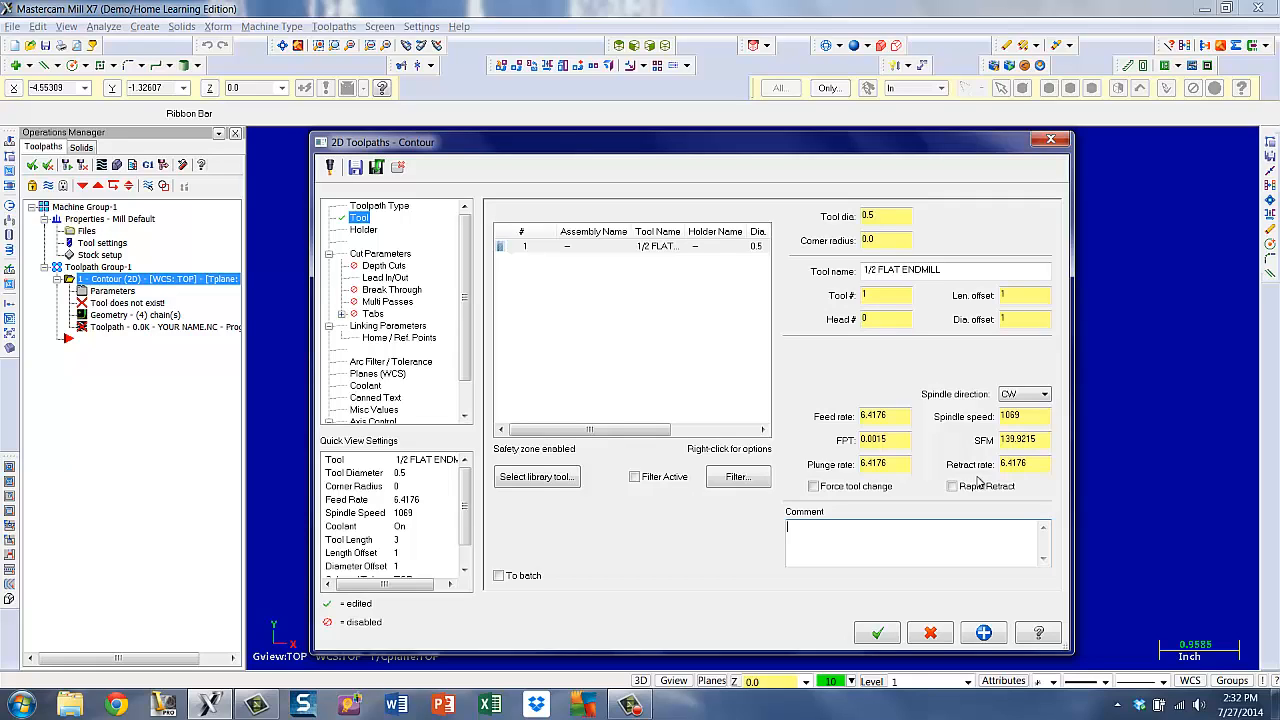
{"action": "type", "text": "mill fillets"}
- Enable depth cuts for the contour toolpath with a maximum rough step of 0.25
{"action": "left_click", "coordinate": [366, 254]}
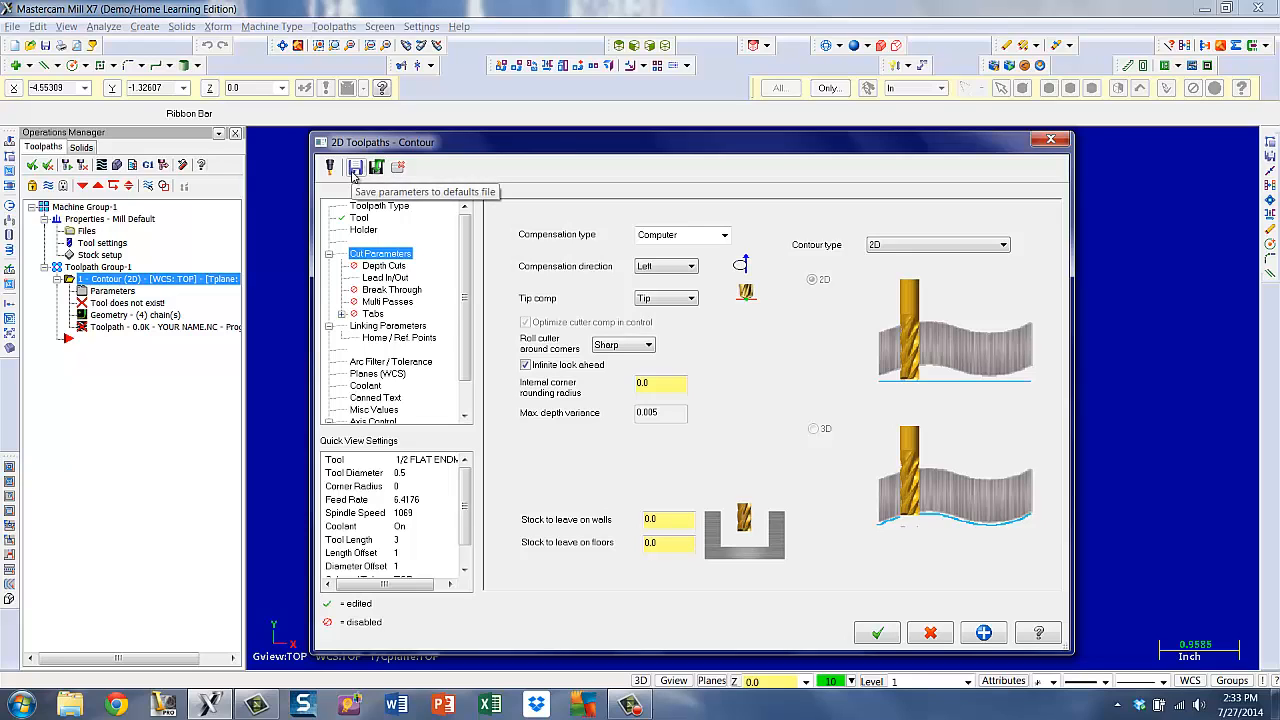
{"action": "left_click", "coordinate": [384, 265]}
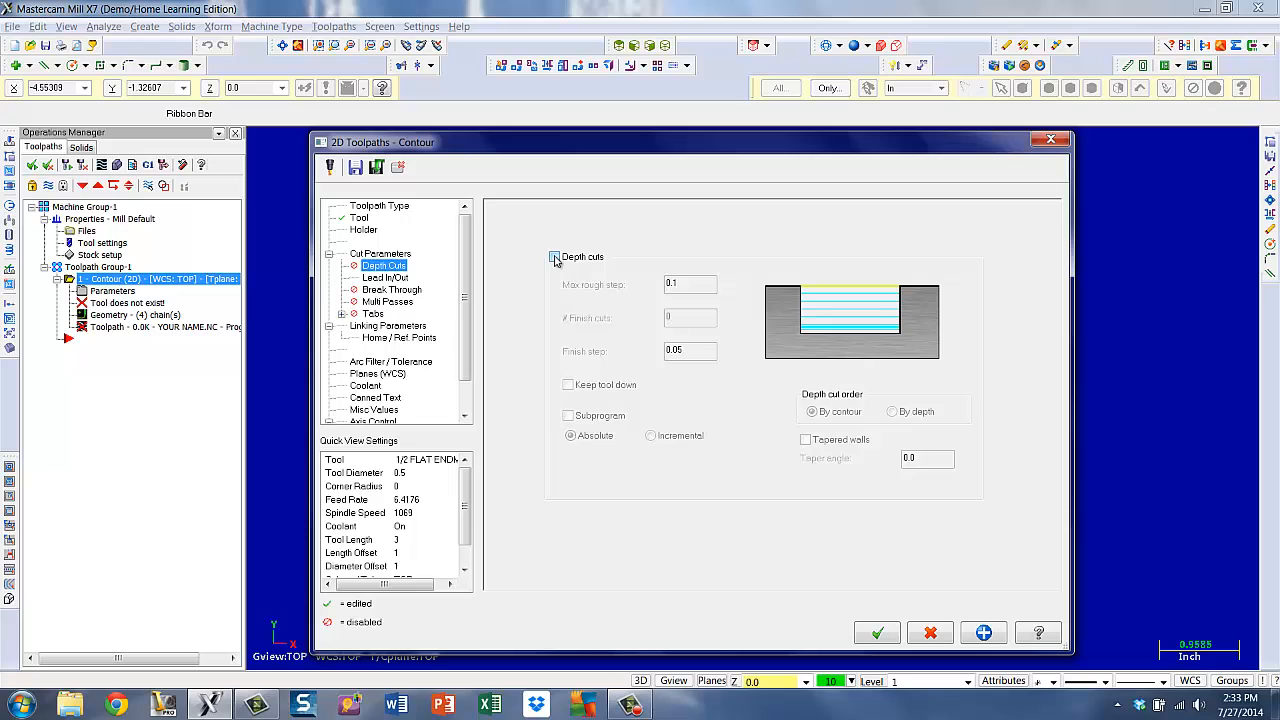
{"action": "left_click", "coordinate": [555, 258]}
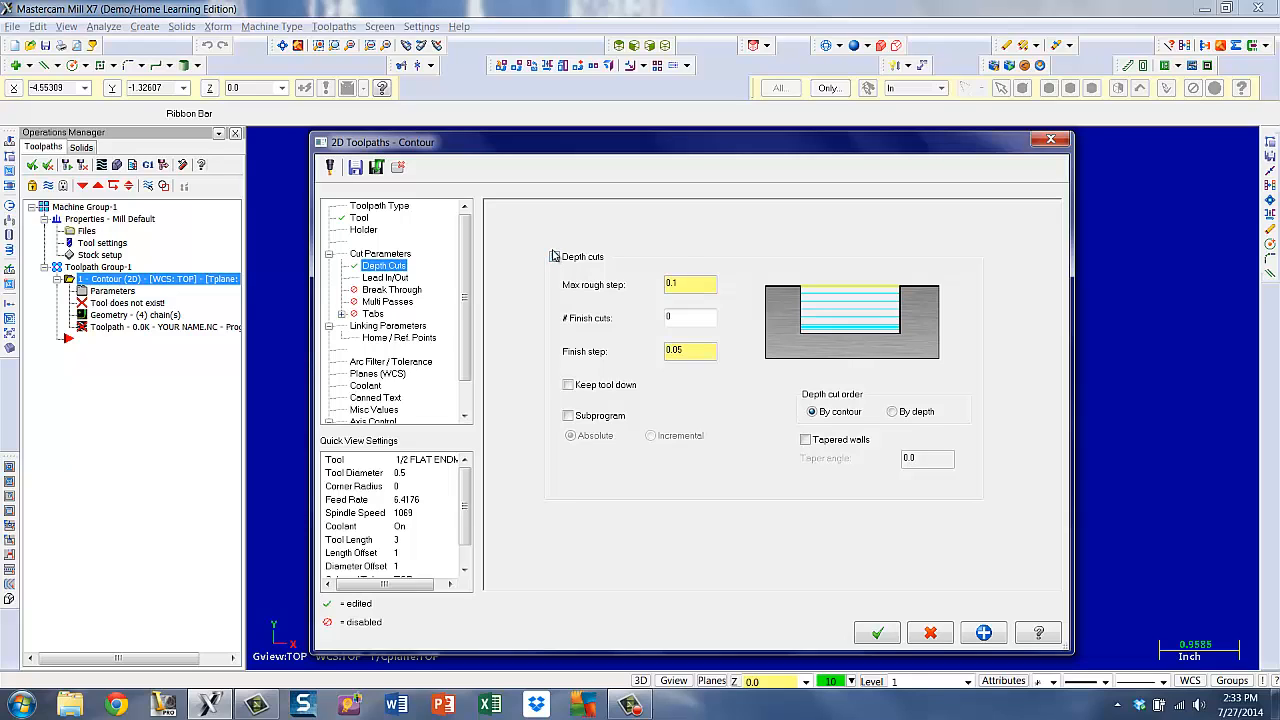
{"action": "left_click_drag", "start_coordinate": [704, 287], "coordinate": [648, 296]}
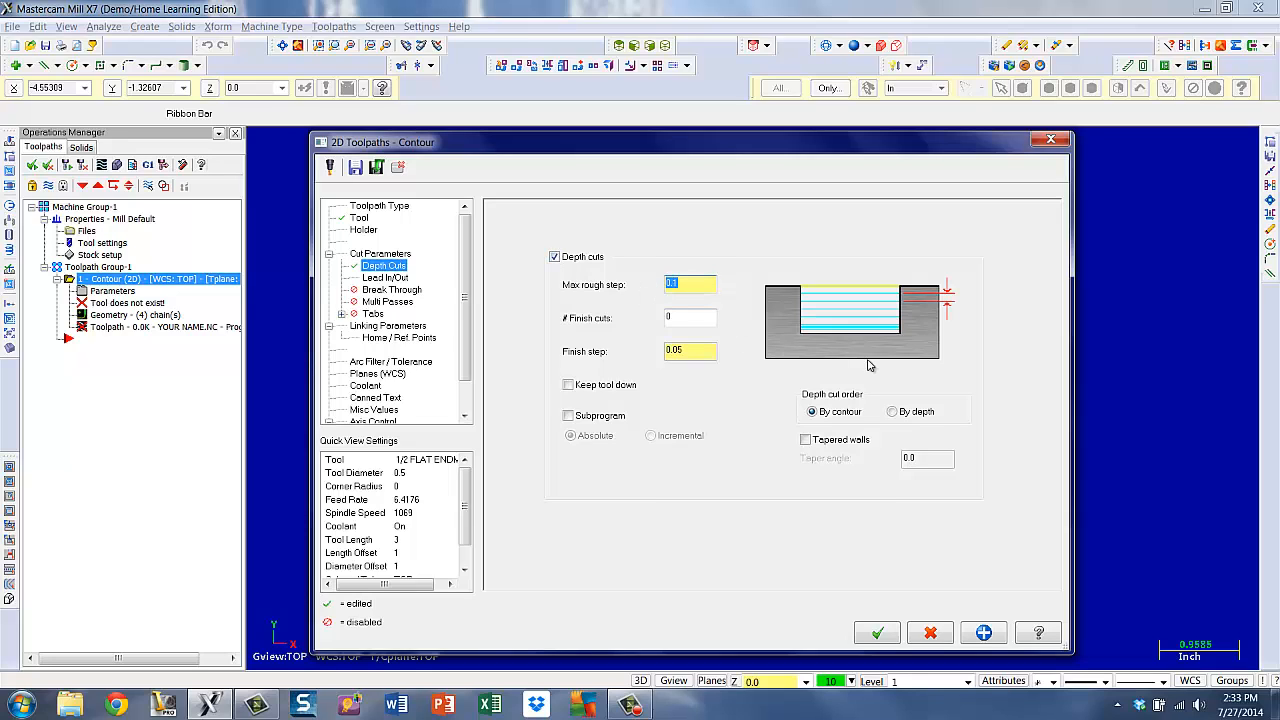
{"action": "key", "text": "BackSpace"}
{"action": "type", "text": "25"}
{"action": "key", "text": "Return"}
- Set the depth cuts to 1 finish cut with a 0.02 finish step and keep the tool down between passes
{"action": "left_click", "coordinate": [690, 317]}
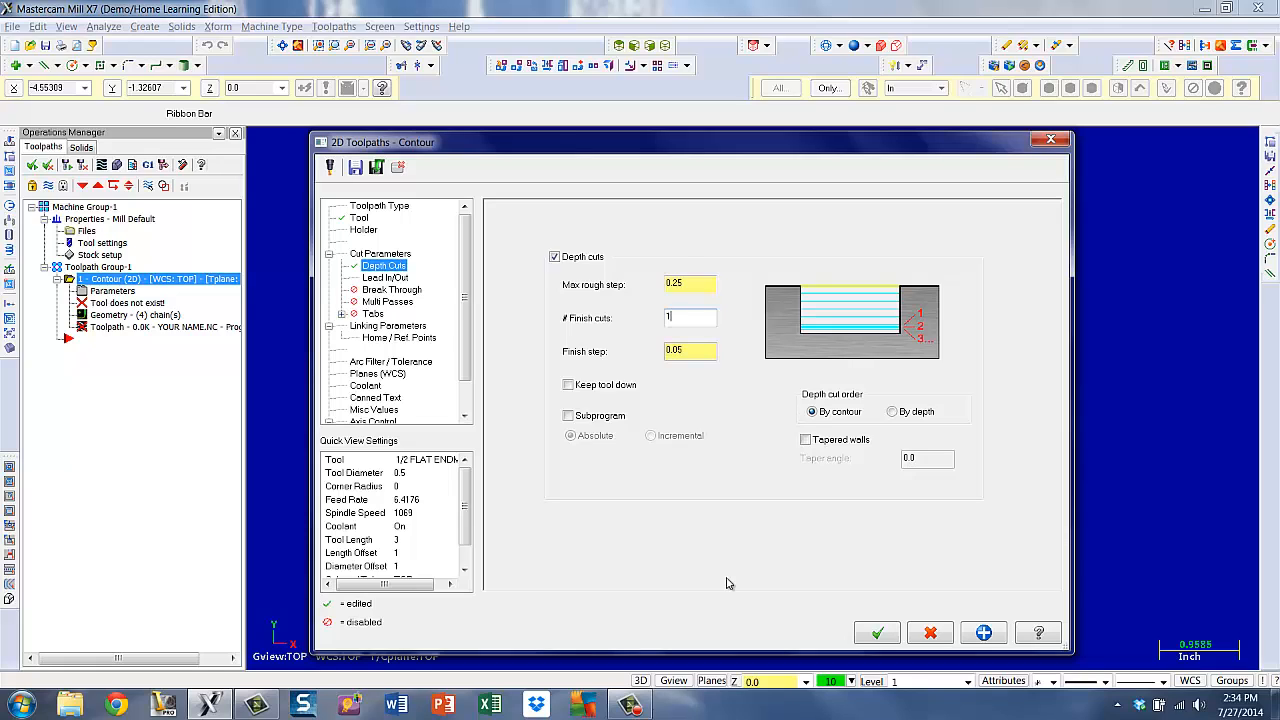
{"action": "double_click", "coordinate": [670, 351]}
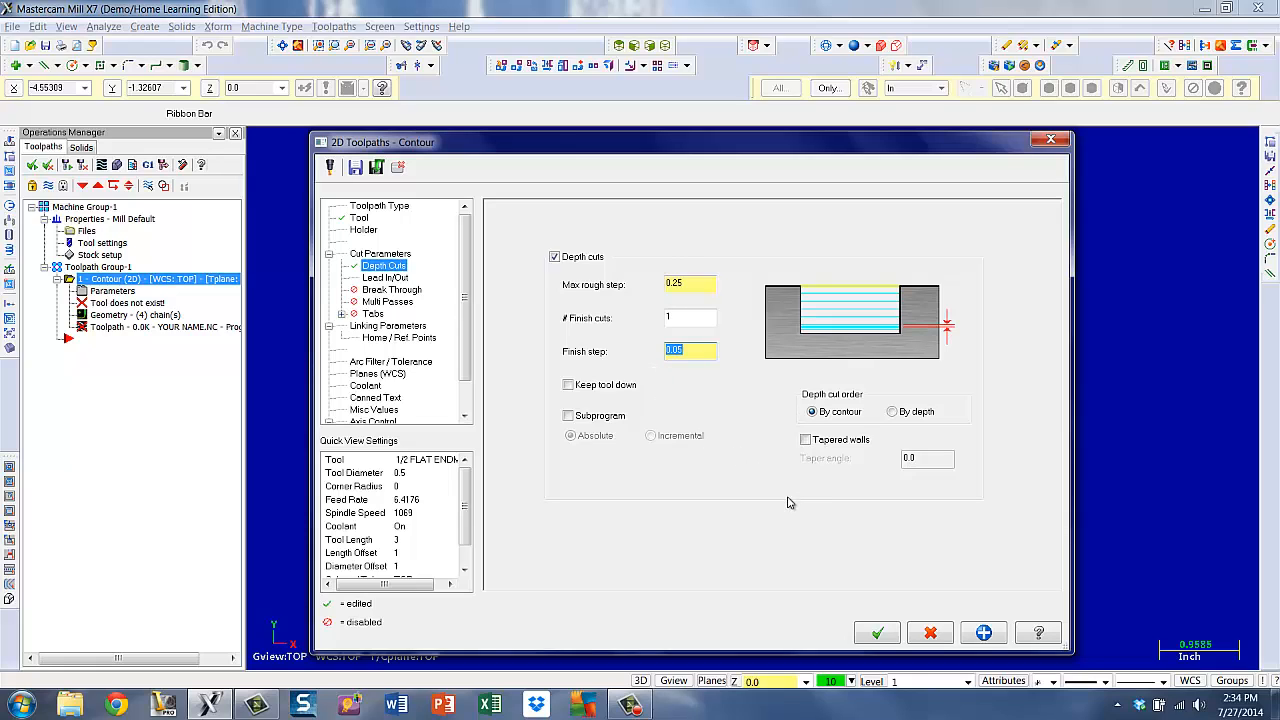
{"action": "type", "text": "0"}
{"action": "type", "text": "02"}
{"action": "left_click", "coordinate": [568, 386]}
- Set both the entry and exit arc radius of the contour's lead in/out to 60 percent
{"action": "left_click", "coordinate": [385, 278]}
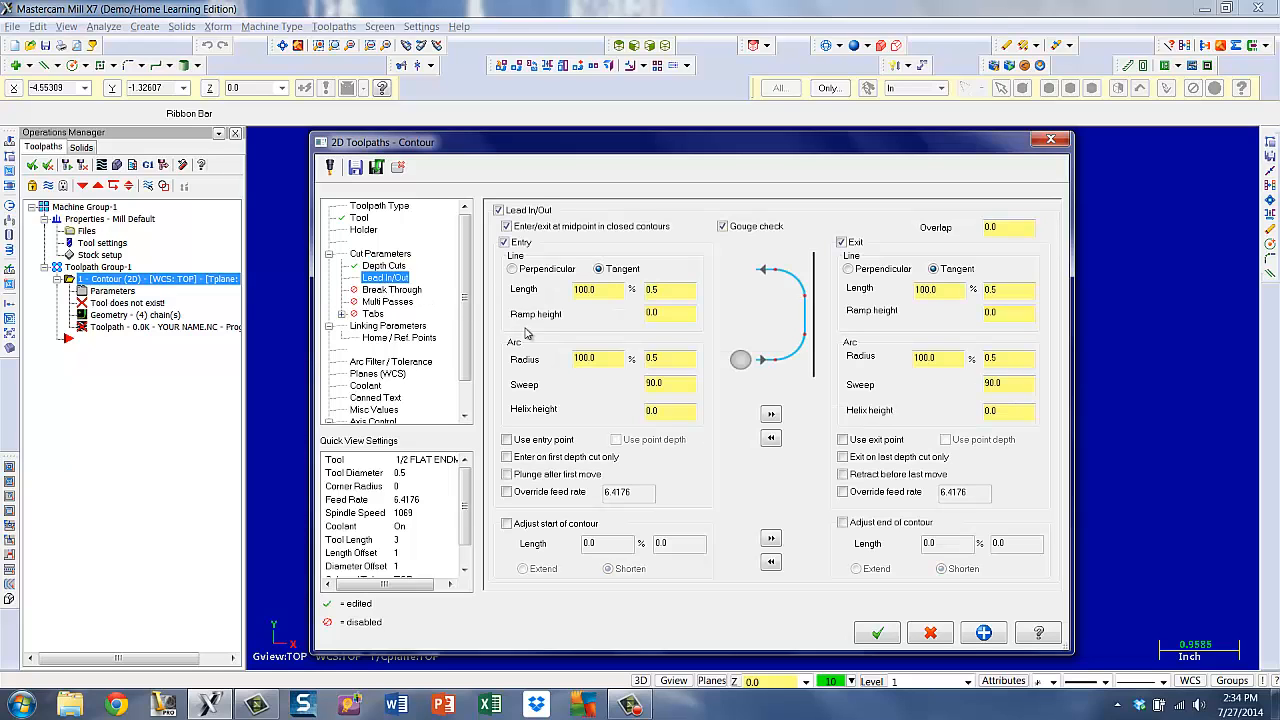
{"action": "double_click", "coordinate": [580, 358]}
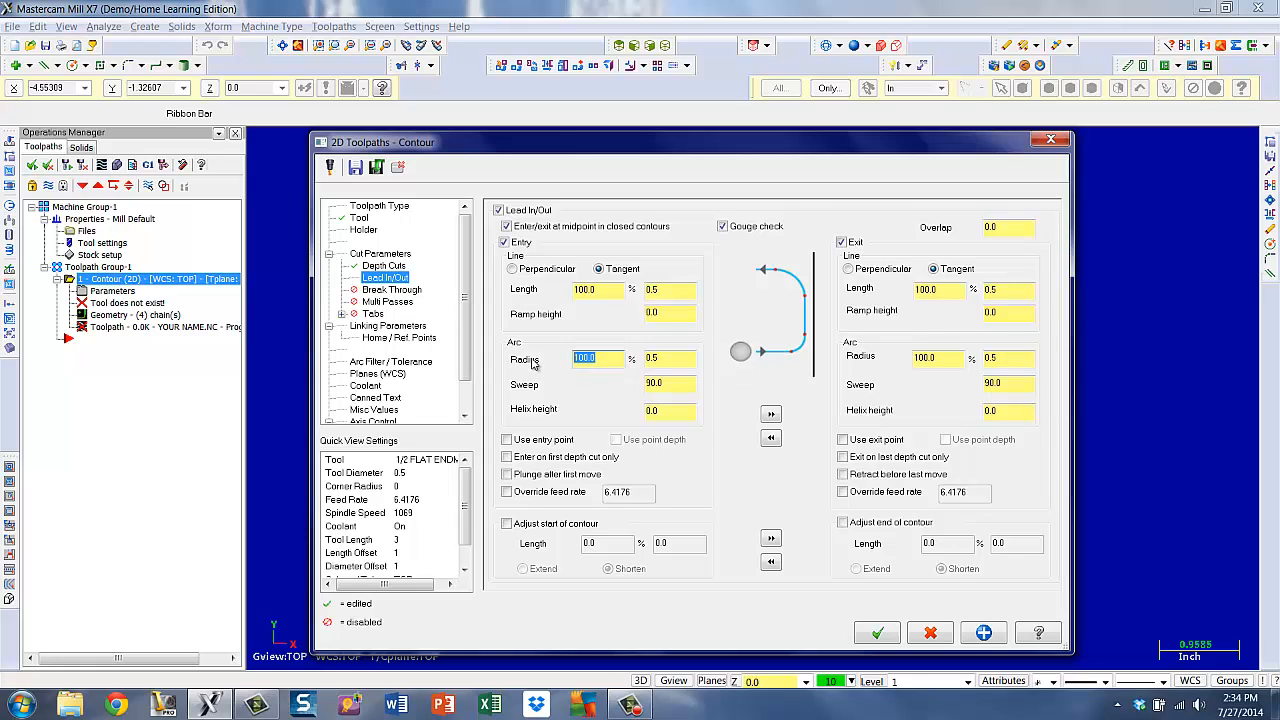
{"action": "type", "text": "60"}
{"action": "key", "text": "Return"}
{"action": "double_click", "coordinate": [938, 356]}
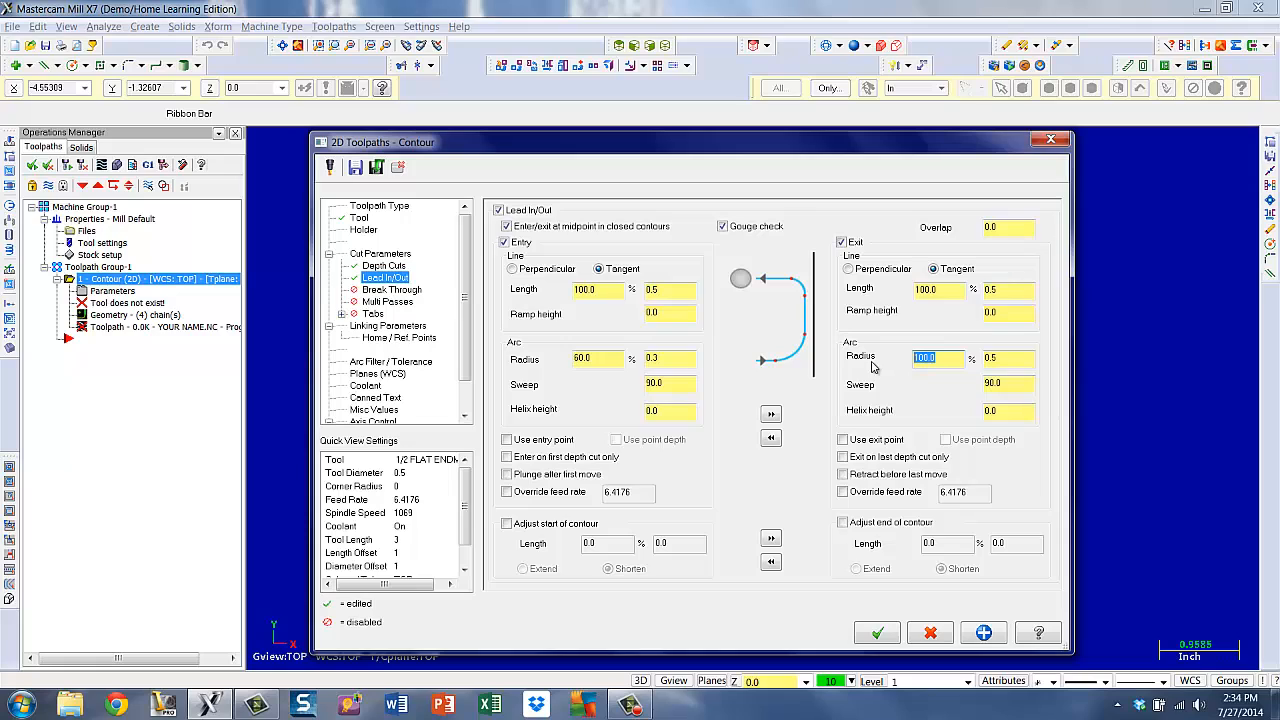
{"action": "type", "text": "60"}
{"action": "key", "text": "Return"}
- Enable the clearance height, make retract absolute, set an absolute depth of 1.0, and generate the contour toolpath
{"action": "left_click", "coordinate": [386, 327]}
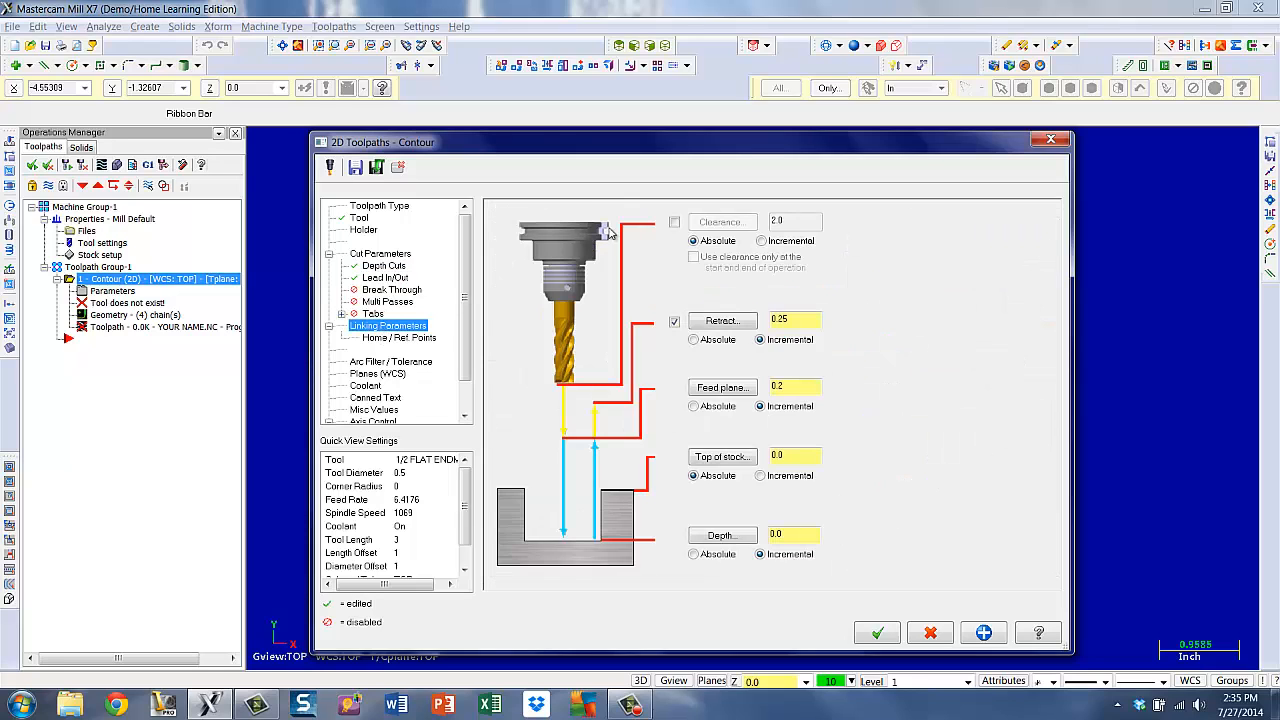
{"action": "left_click", "coordinate": [674, 222]}
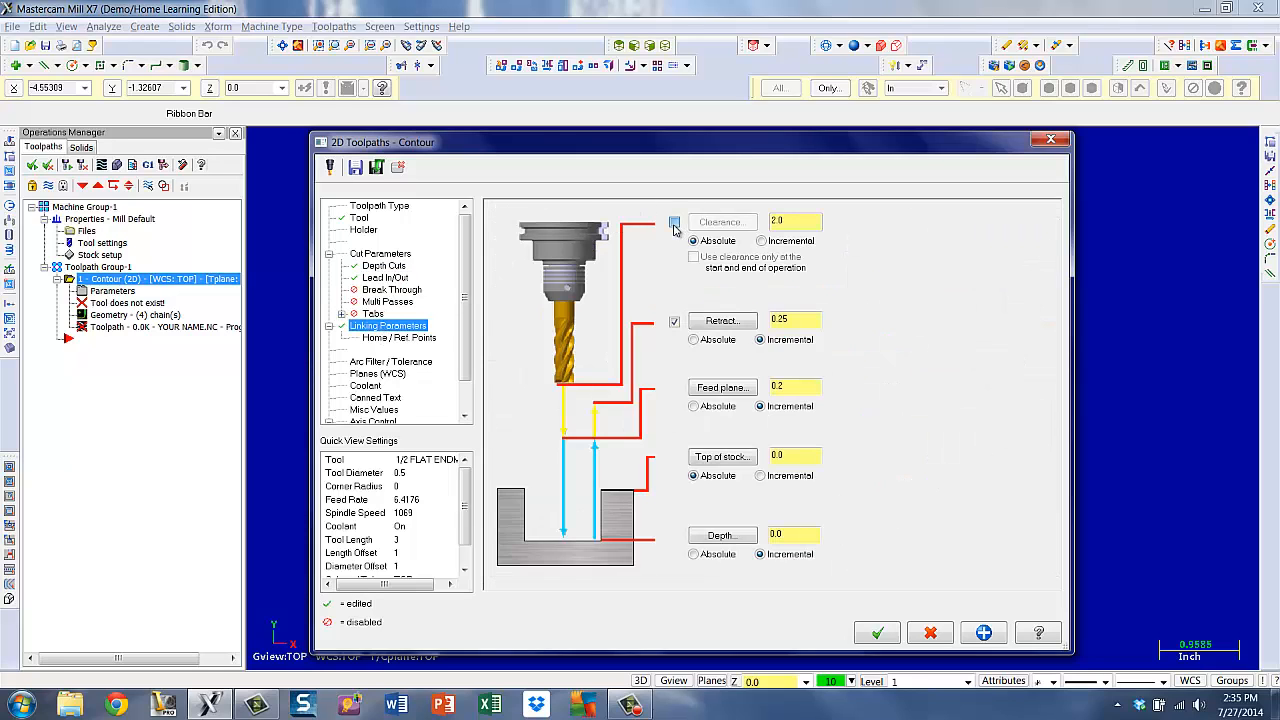
{"action": "left_click", "coordinate": [694, 340]}
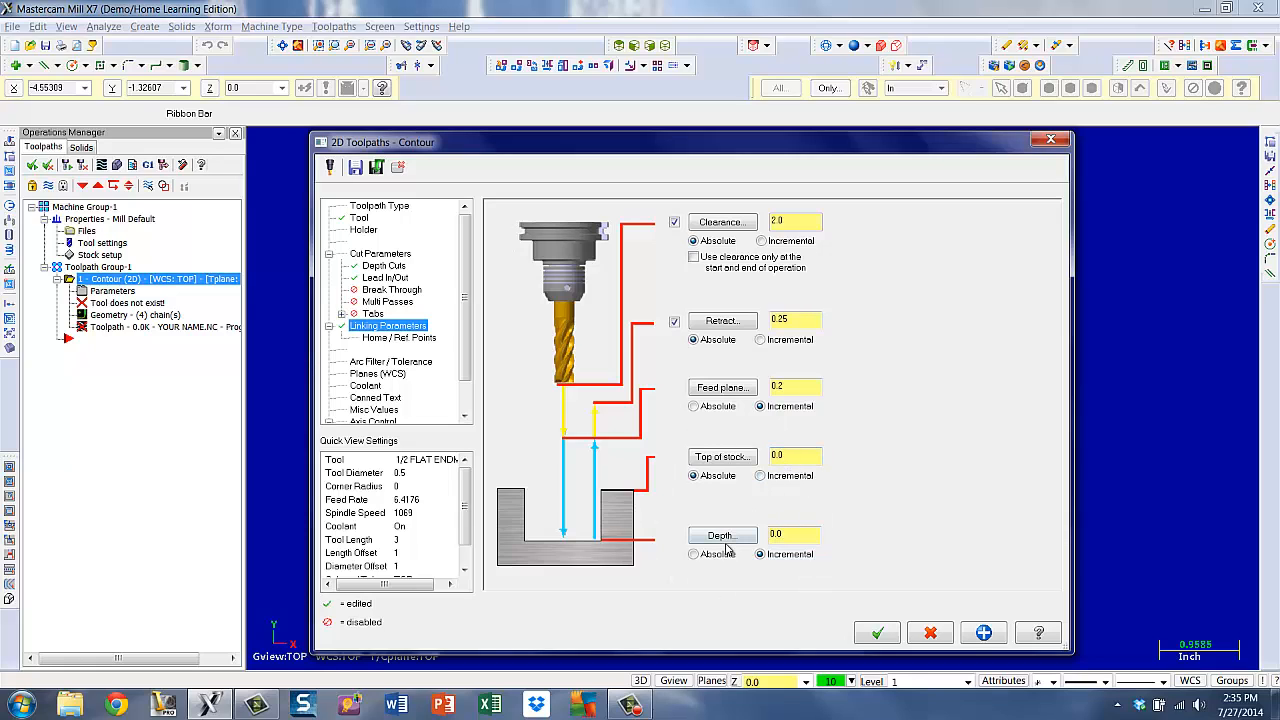
{"action": "left_click_drag", "start_coordinate": [798, 534], "coordinate": [752, 534]}
{"action": "type", "text": "1.0"}
{"action": "left_click", "coordinate": [694, 555]}
{"action": "left_click", "coordinate": [872, 633]}
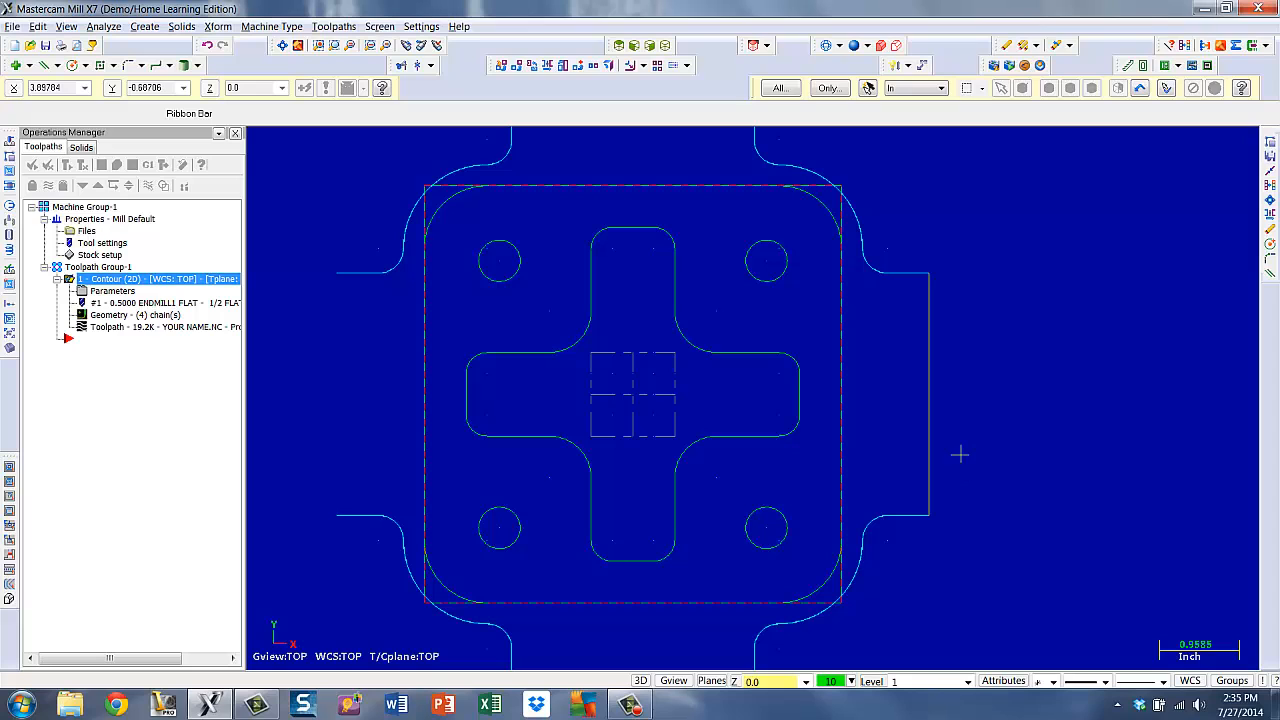
- Backplot the contour toolpath in an isometric view, inspect its cutting moves around the corners, and close the simulator
{"action": "scroll", "coordinate": [650, 500], "scroll_direction": "up", "scroll_amount": 2}
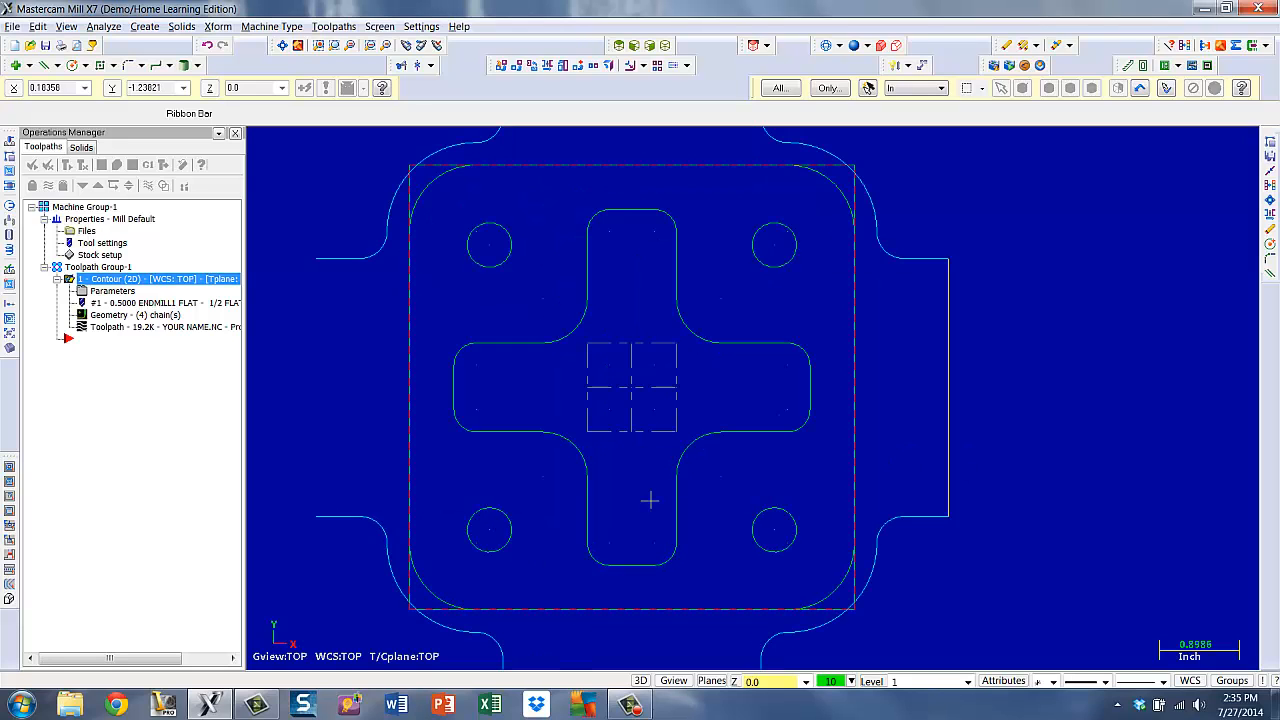
{"action": "scroll", "coordinate": [650, 500], "scroll_direction": "down", "scroll_amount": 4}
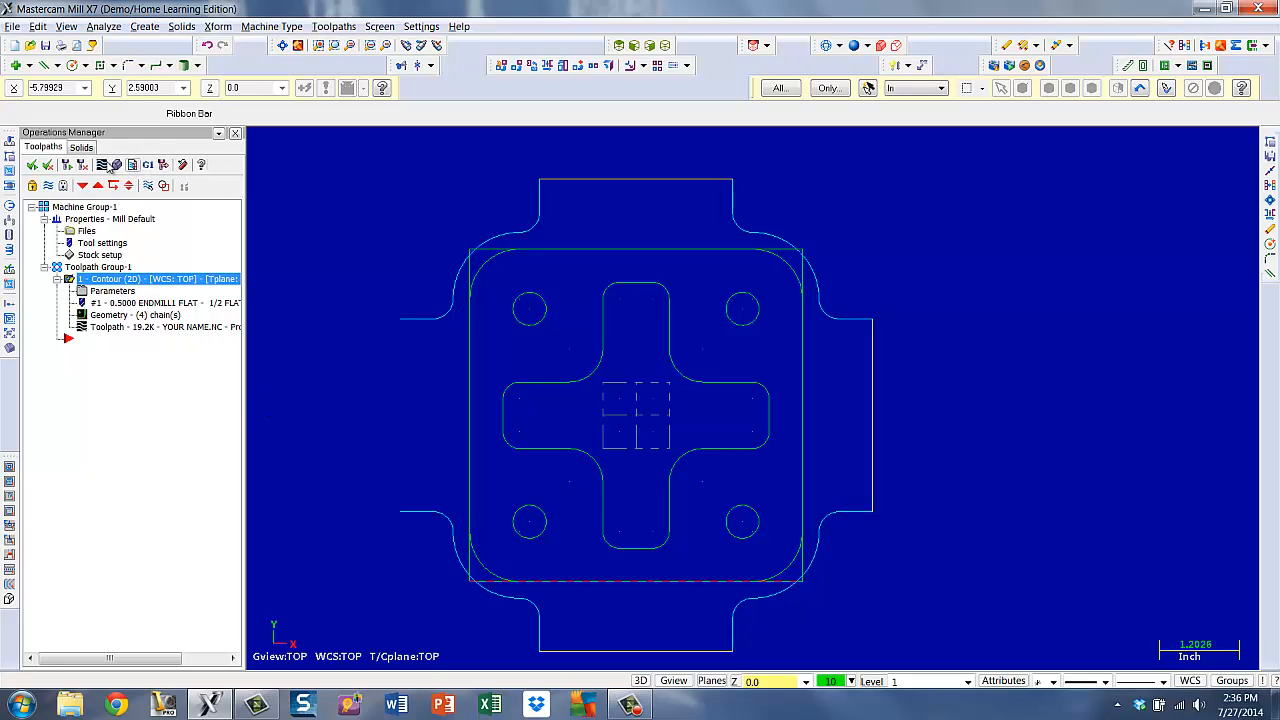
{"action": "left_click", "coordinate": [102, 165]}
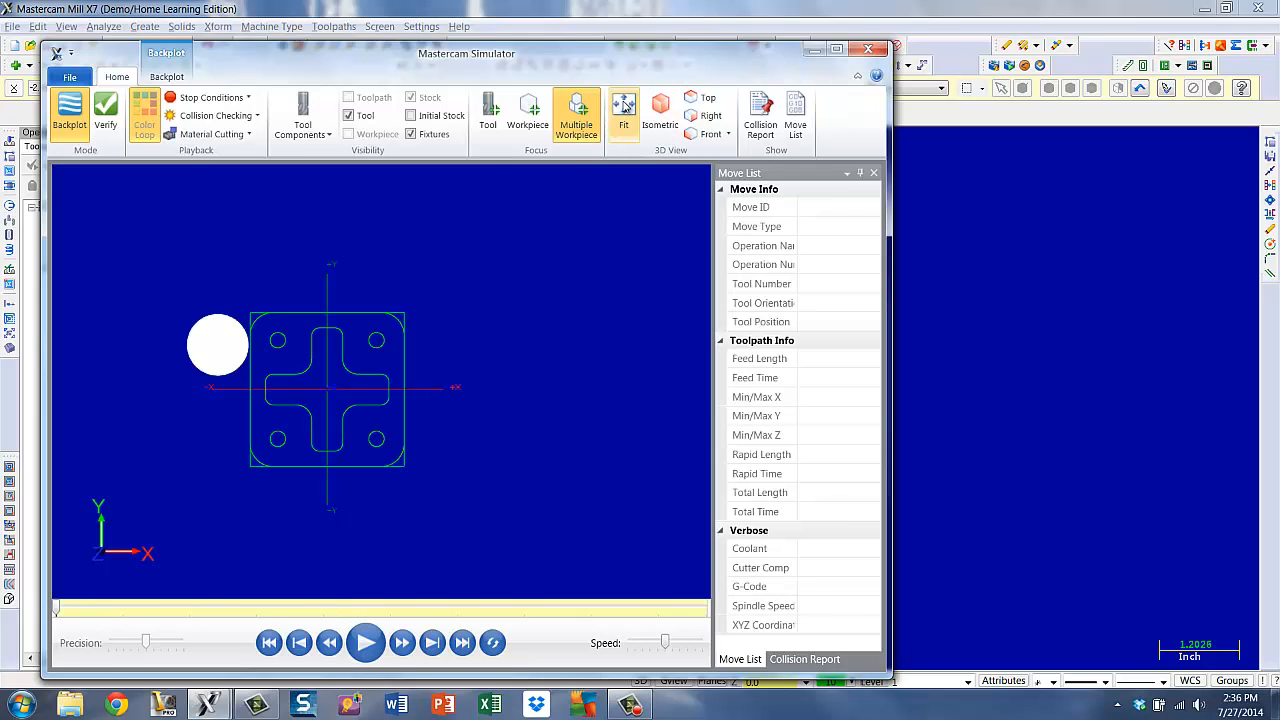
{"action": "left_click", "coordinate": [623, 105]}
{"action": "left_click", "coordinate": [662, 110]}
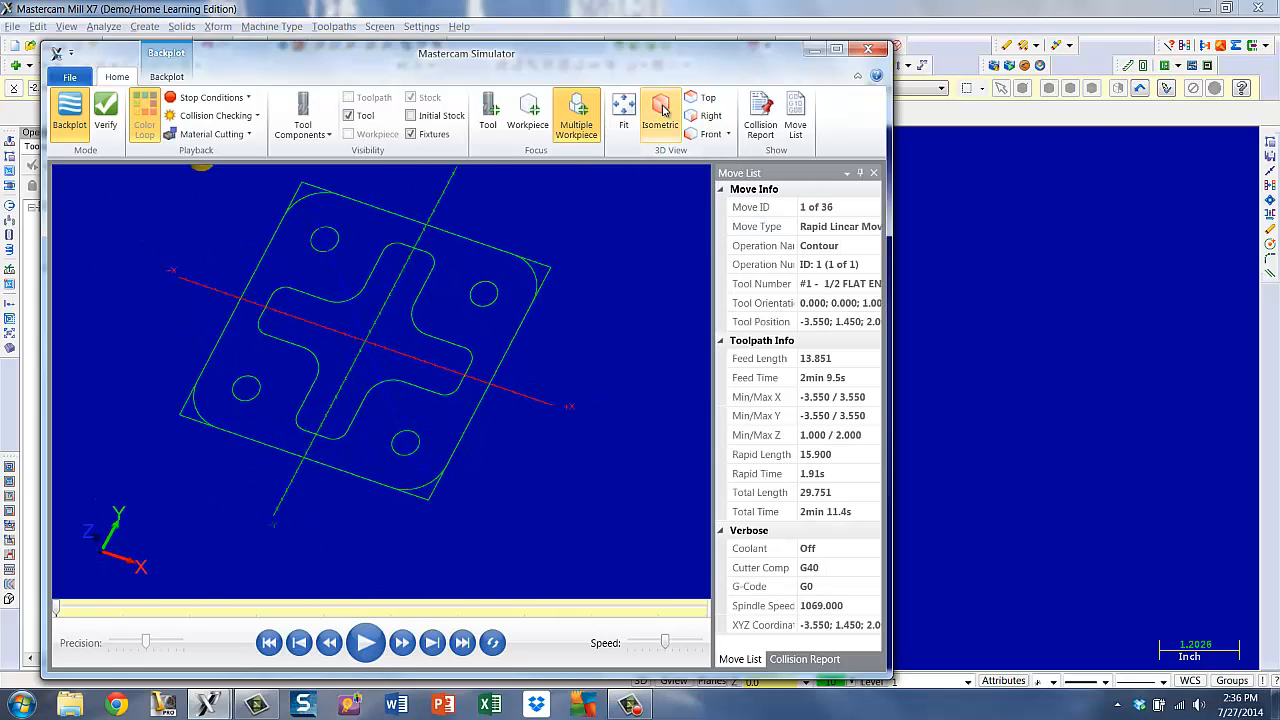
{"action": "left_click", "coordinate": [366, 646]}
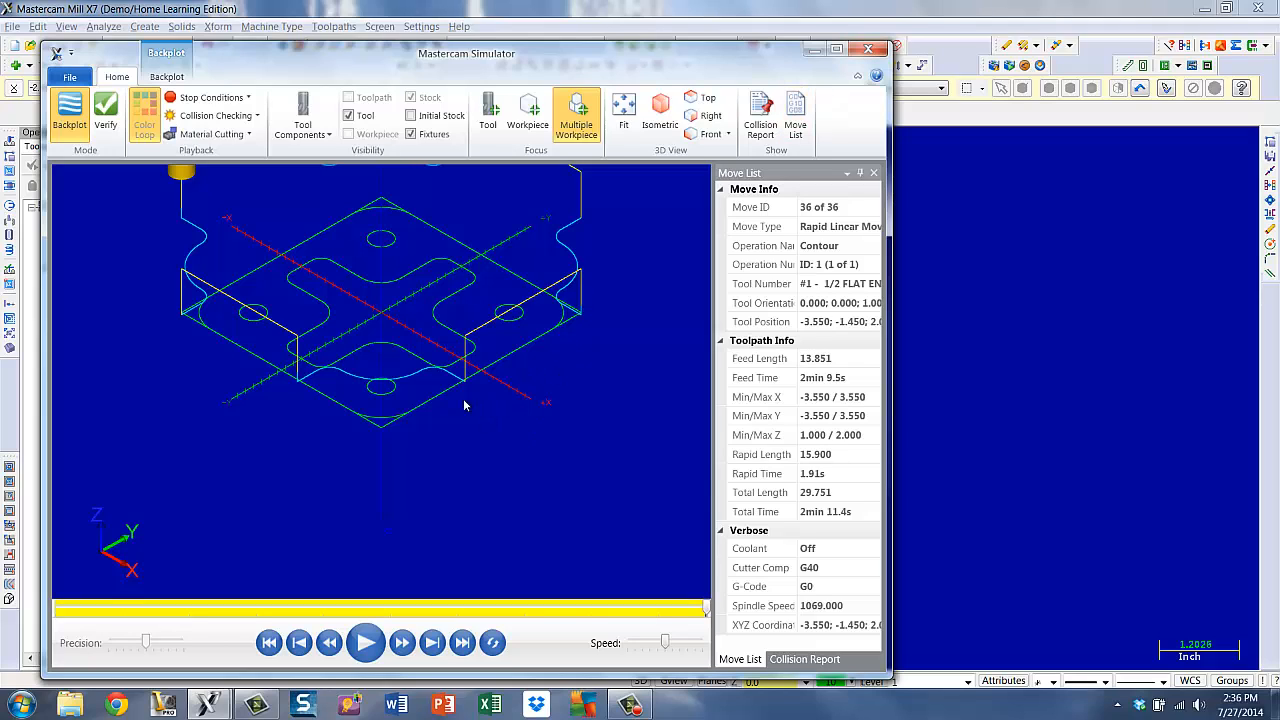
{"action": "mouse_move", "coordinate": [464, 405]}
{"action": "middle_mouse_down"}
{"action": "mouse_move", "coordinate": [474, 337]}
{"action": "mouse_move", "coordinate": [471, 360]}
{"action": "mouse_move", "coordinate": [443, 374]}
{"action": "mouse_move", "coordinate": [457, 377]}
{"action": "mouse_move", "coordinate": [451, 357]}
{"action": "mouse_move", "coordinate": [428, 368]}
{"action": "mouse_move", "coordinate": [460, 383]}
{"action": "mouse_move", "coordinate": [440, 397]}
{"action": "middle_mouse_up"}
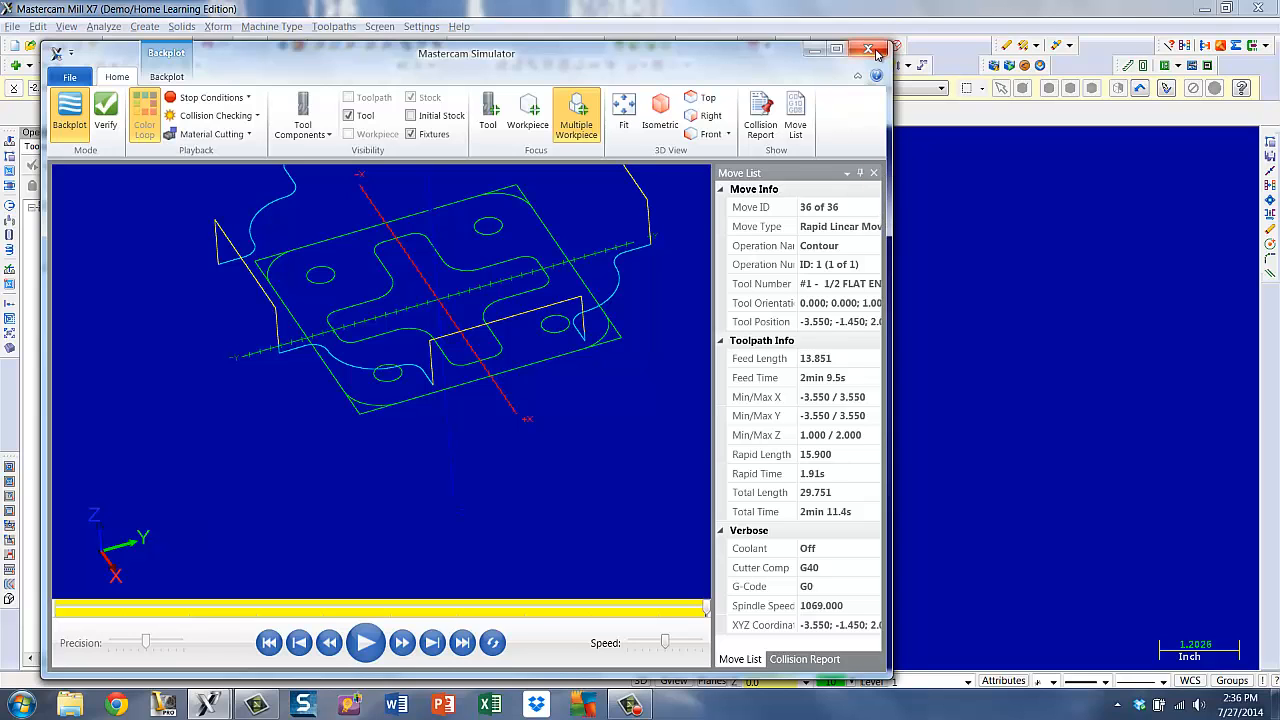
{"action": "left_click", "coordinate": [868, 49]}
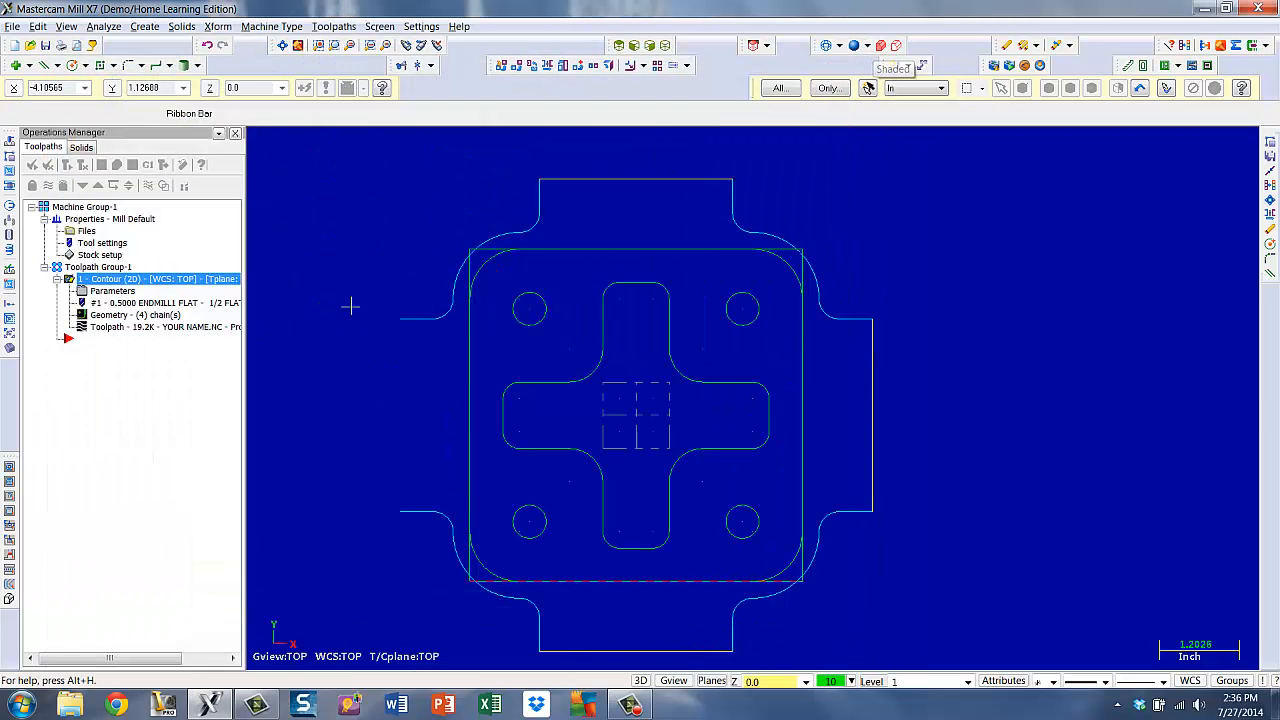
- Set the contour operation's absolute depth to -1.0 and regenerate the toolpath
{"action": "left_click", "coordinate": [112, 291]}
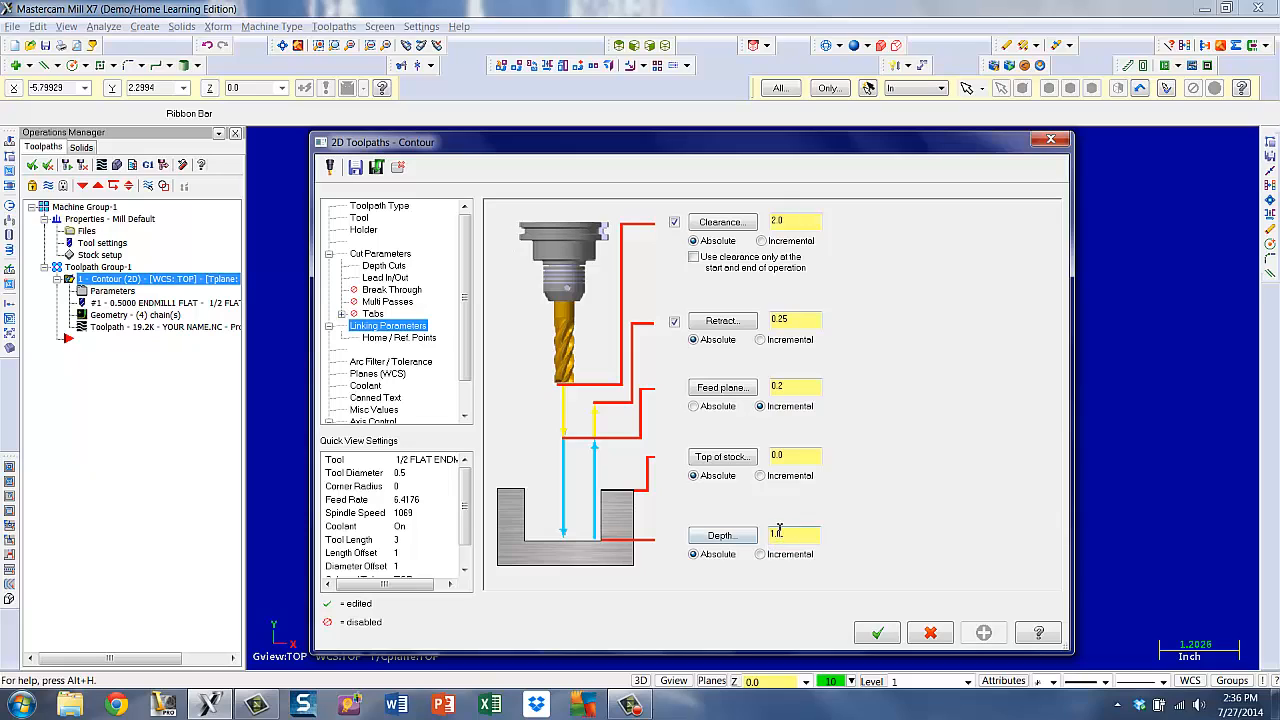
{"action": "left_click_drag", "start_coordinate": [784, 536], "coordinate": [760, 537]}
{"action": "type", "text": "1."}
{"action": "type", "text": "1"}
{"action": "key", "text": "Return"}
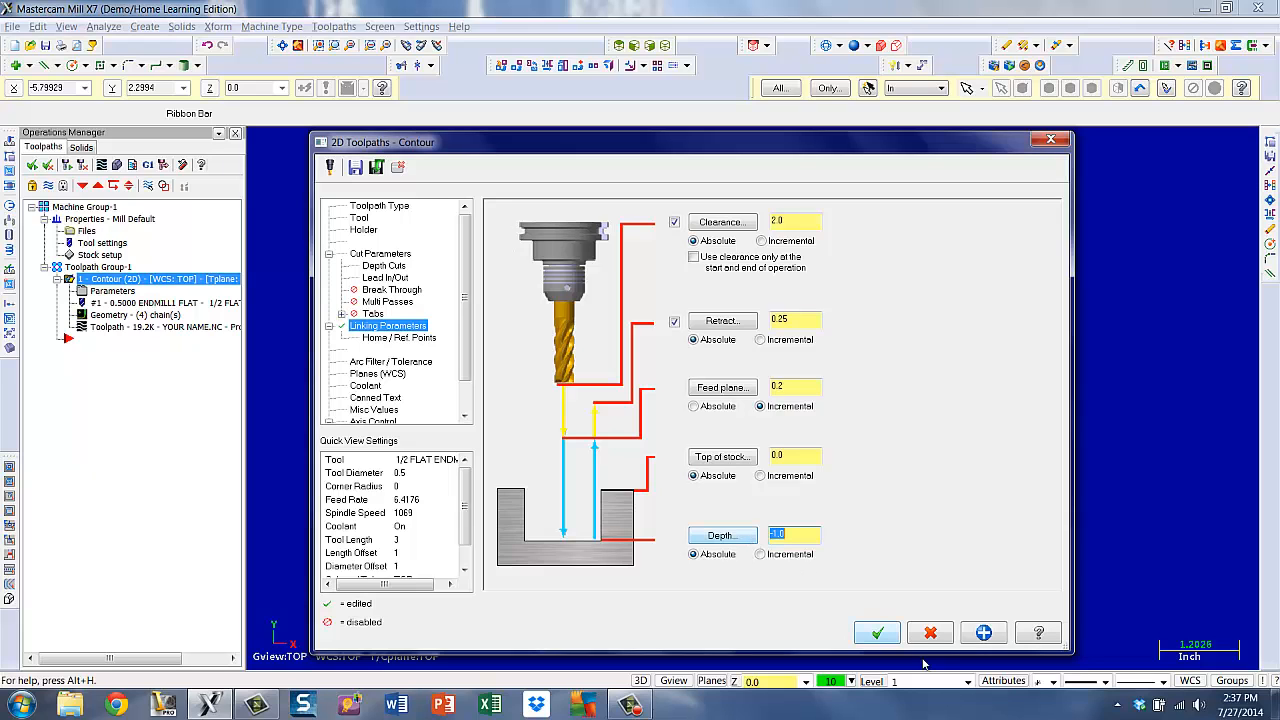
{"action": "left_click", "coordinate": [877, 633]}
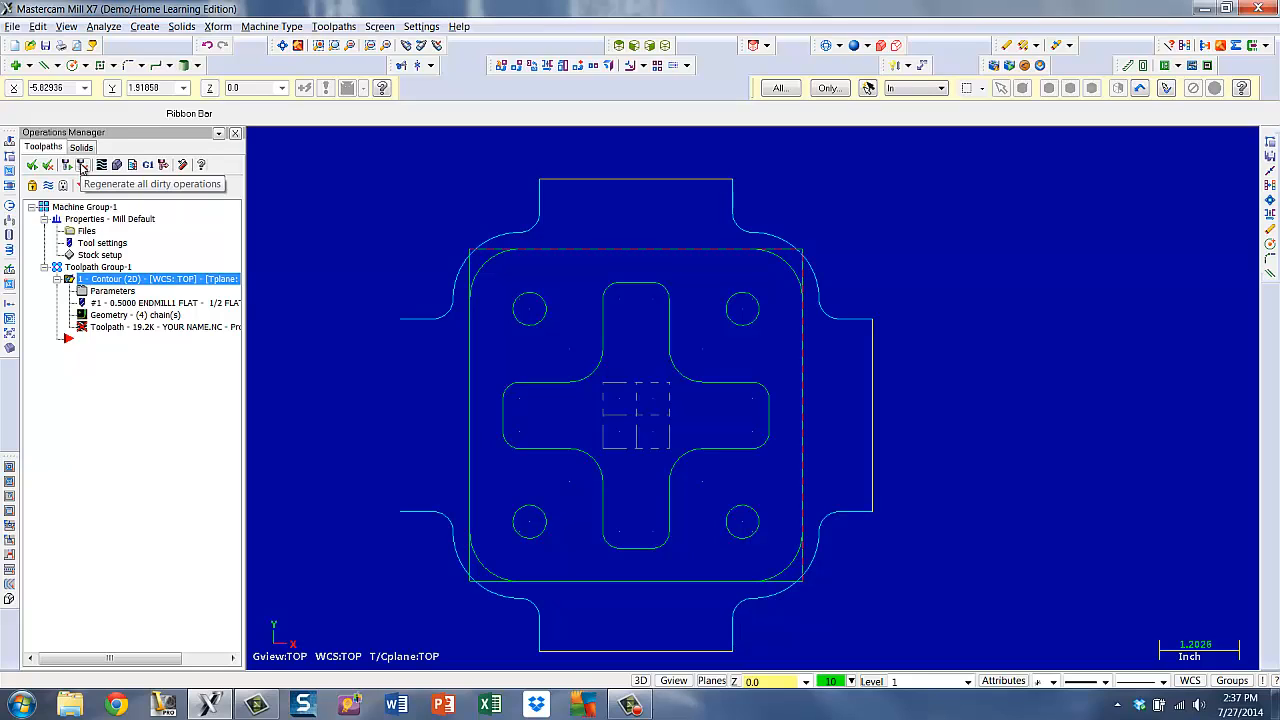
{"action": "left_click", "coordinate": [83, 167]}
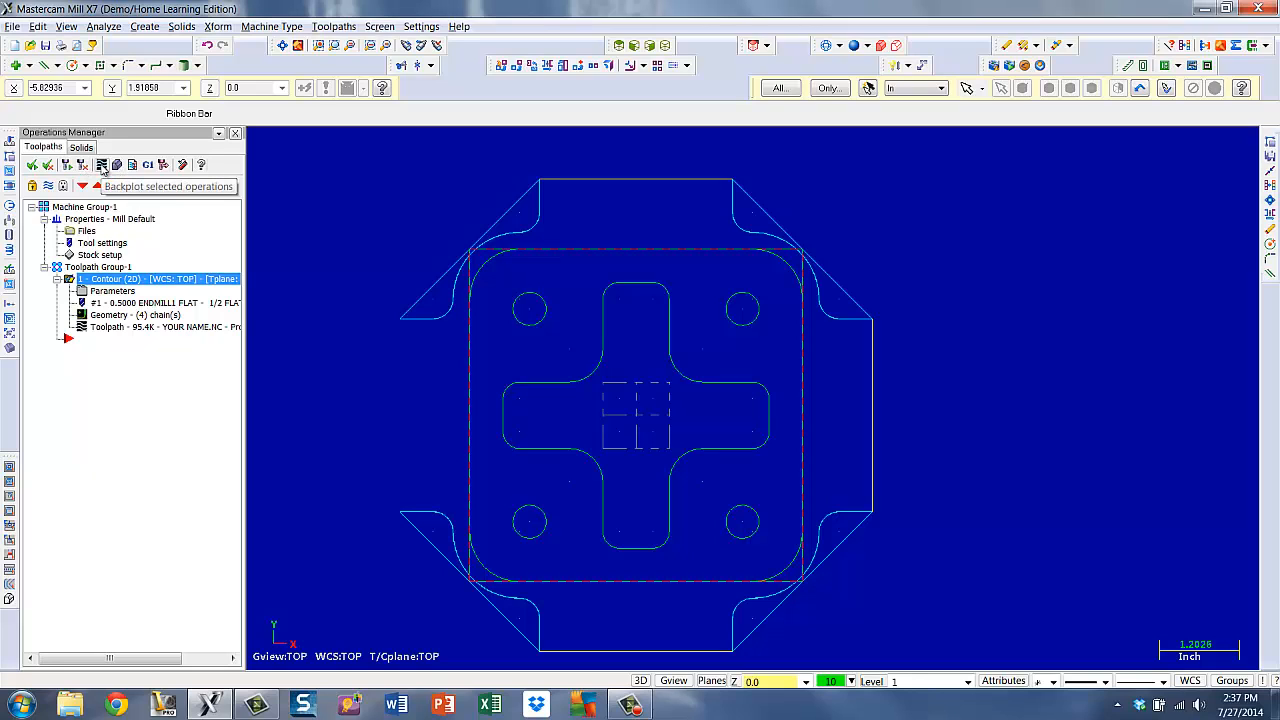
- Backplot the regenerated contour toolpath in an isometric view and check the stepped depth passes at each corner
{"action": "left_click", "coordinate": [102, 166]}
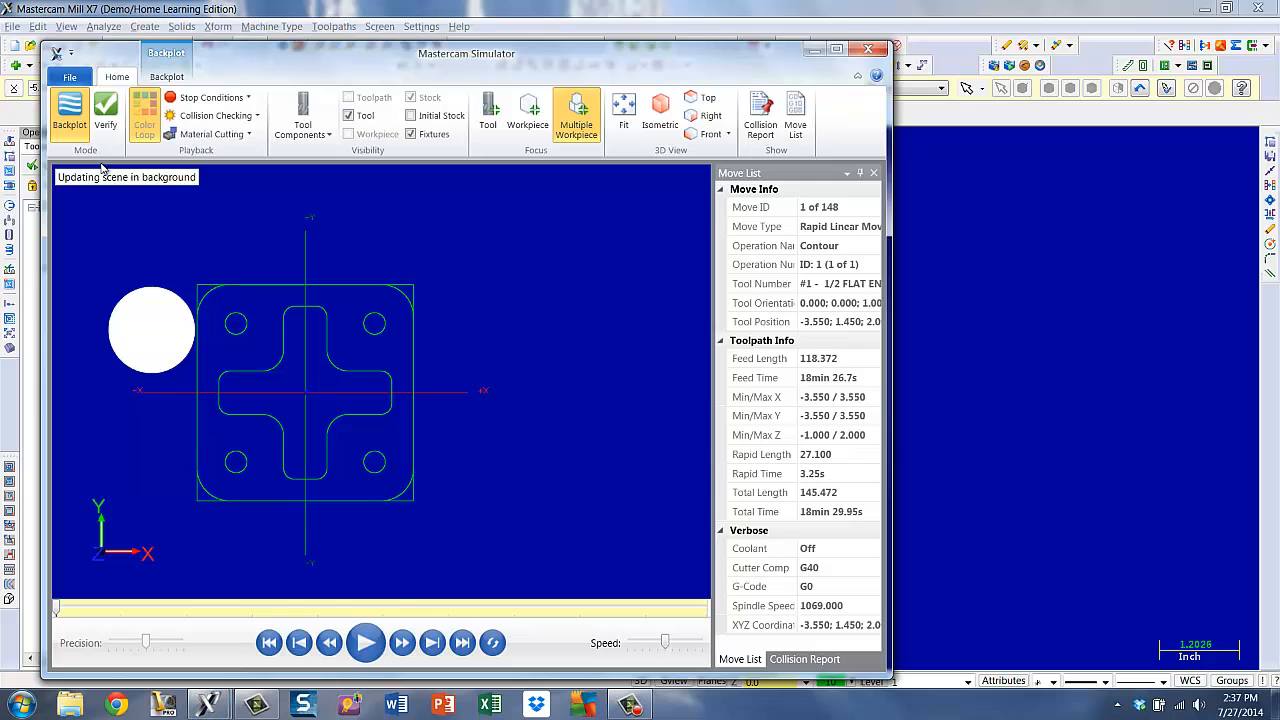
{"action": "left_click", "coordinate": [623, 110]}
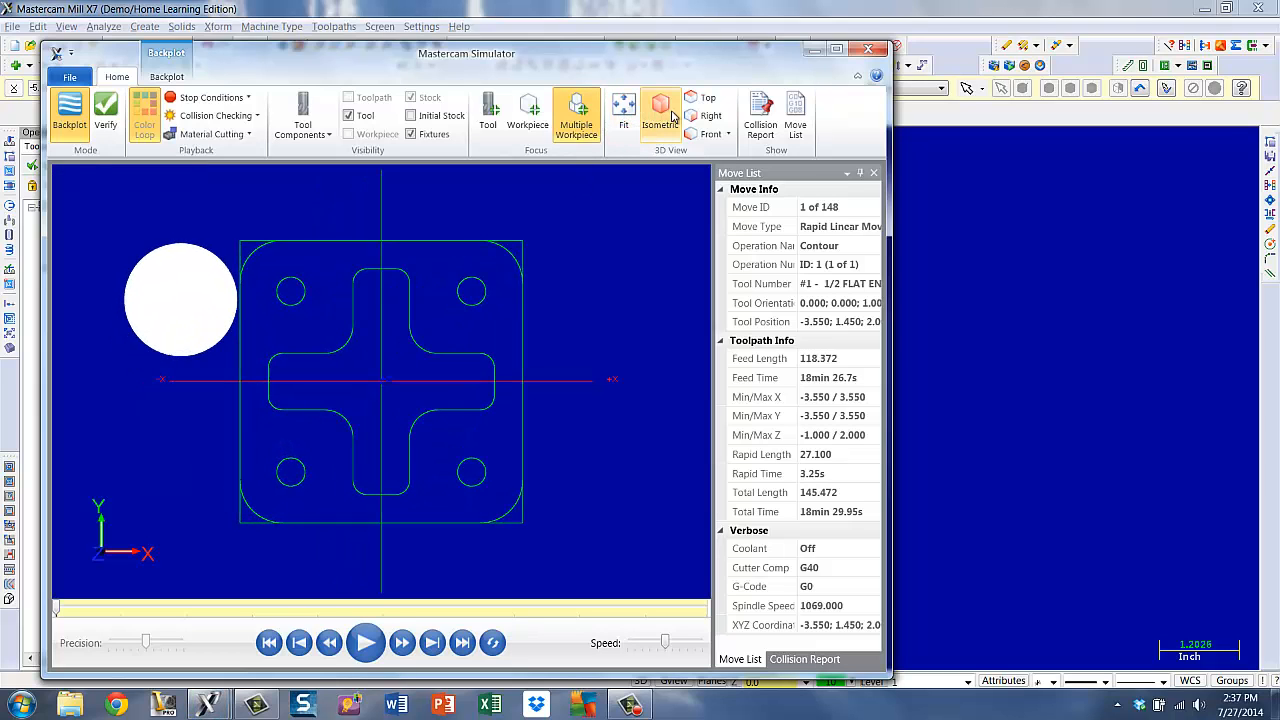
{"action": "left_click", "coordinate": [662, 112]}
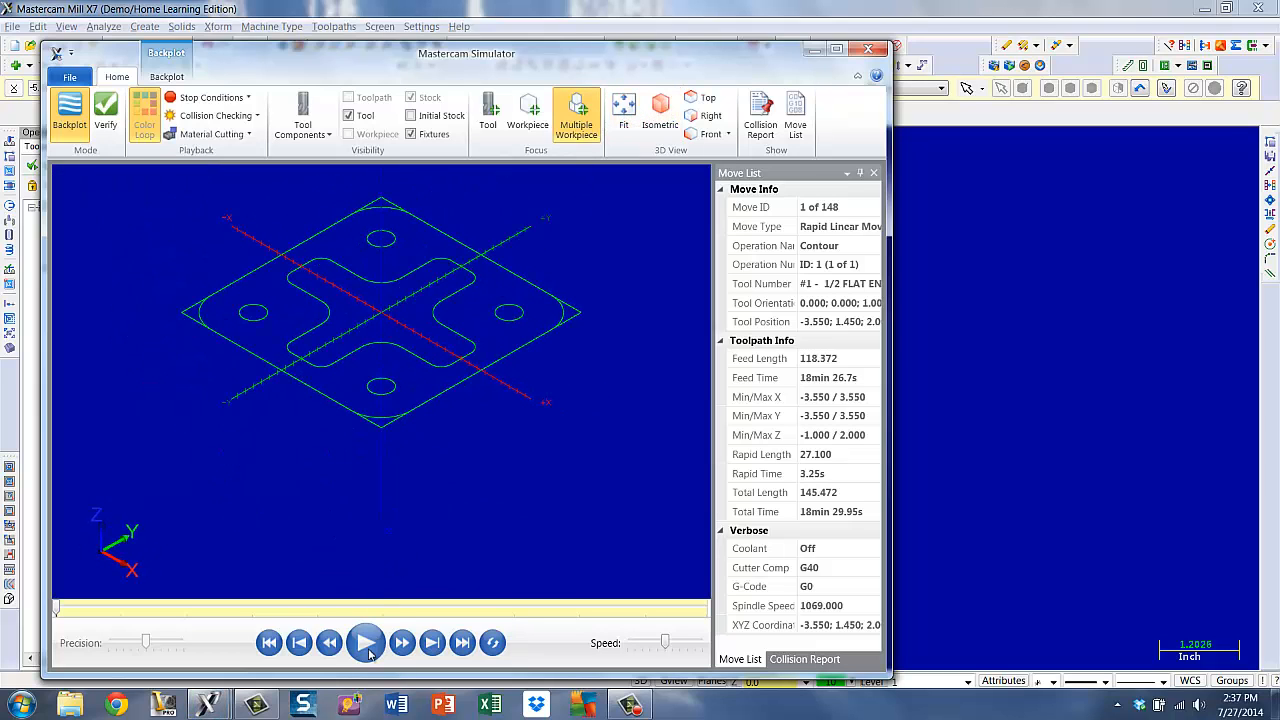
{"action": "left_click", "coordinate": [368, 647]}
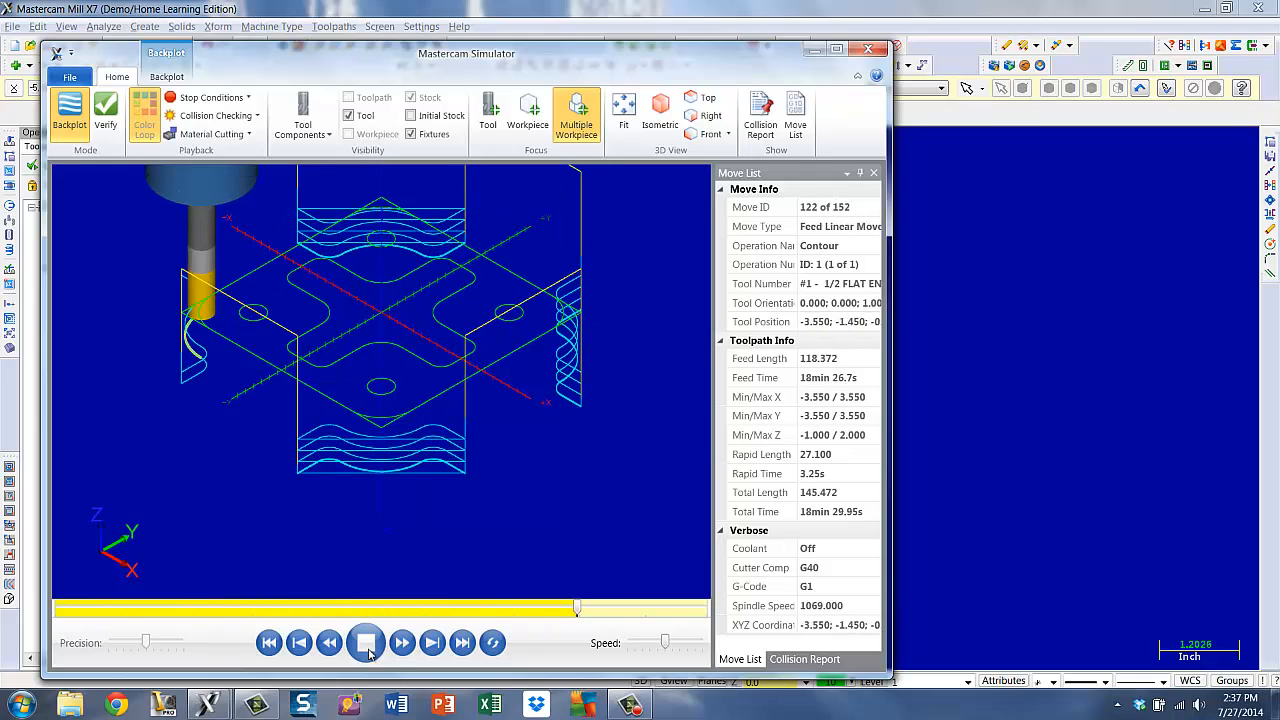
{"action": "mouse_move", "coordinate": [535, 465]}
{"action": "middle_mouse_down"}
{"action": "mouse_move", "coordinate": [523, 411]}
{"action": "mouse_move", "coordinate": [535, 444]}
{"action": "middle_mouse_up"}
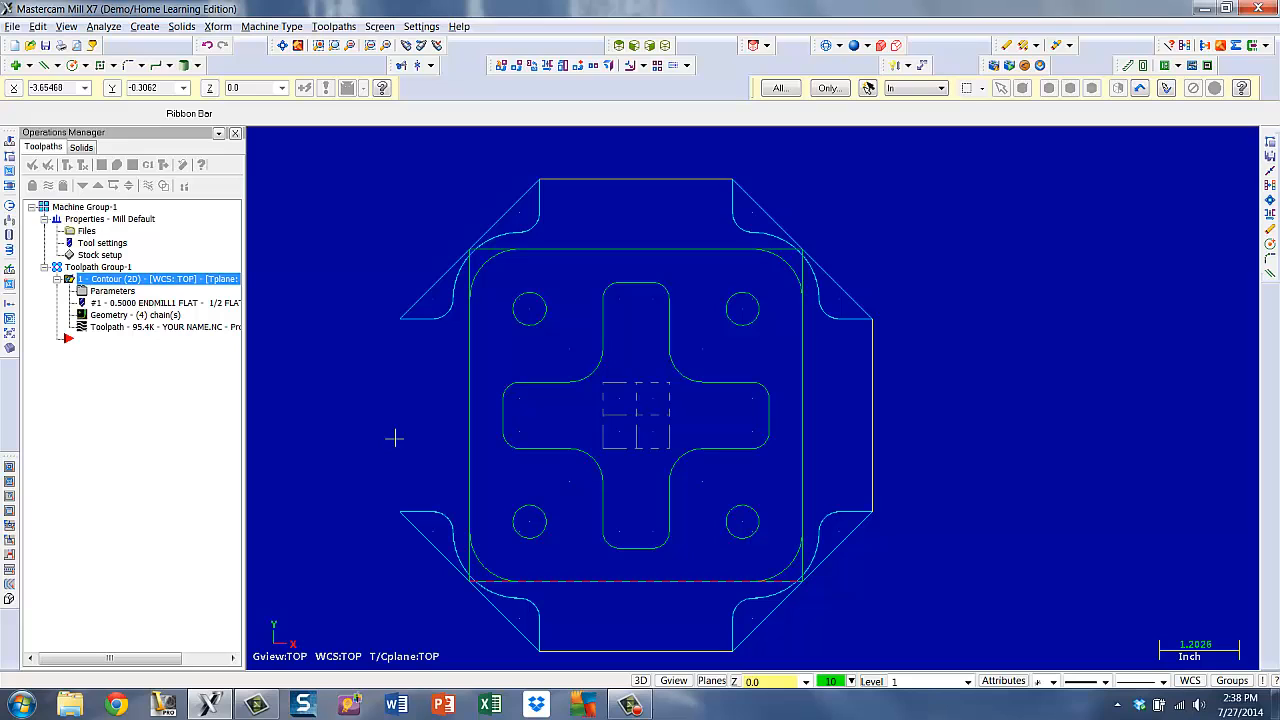
- Hide the contour toolpath display so only the plate geometry is shown
{"action": "key", "text": "alt+t"}
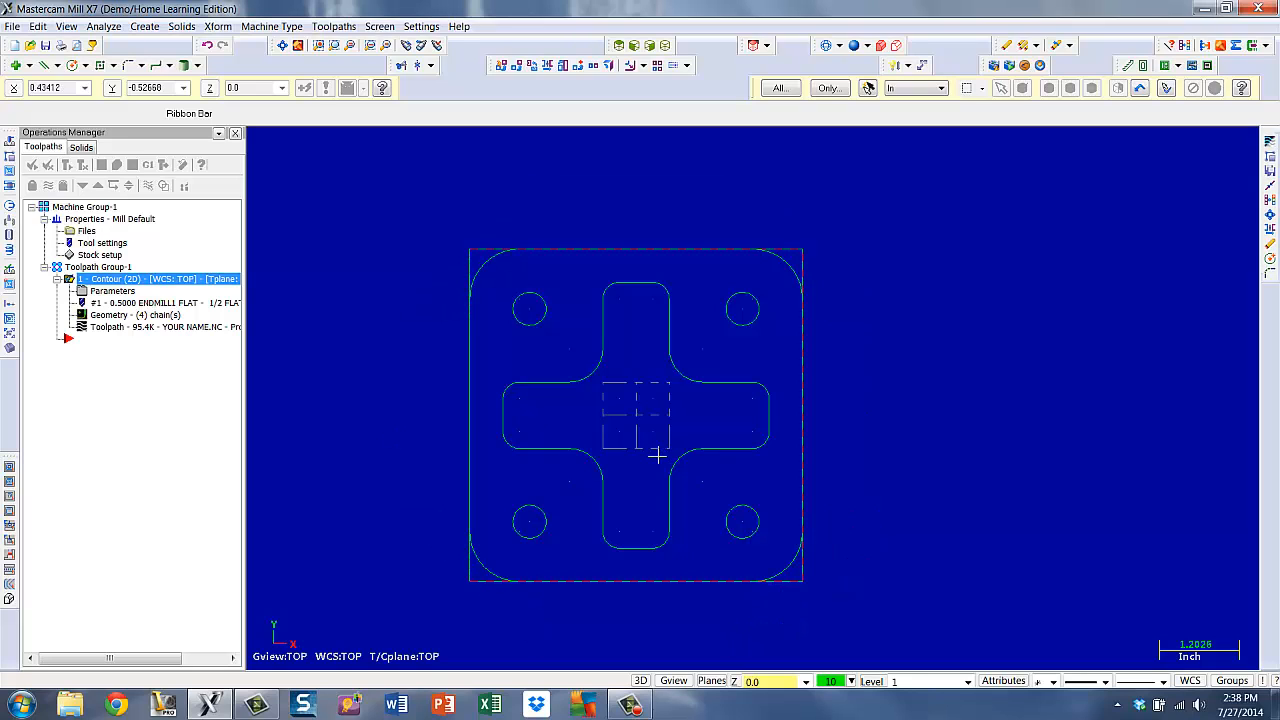
{"action": "scroll", "coordinate": [650, 462], "scroll_direction": "up", "scroll_amount": 3}
{"action": "scroll", "coordinate": [650, 462], "scroll_direction": "up", "scroll_amount": 1}
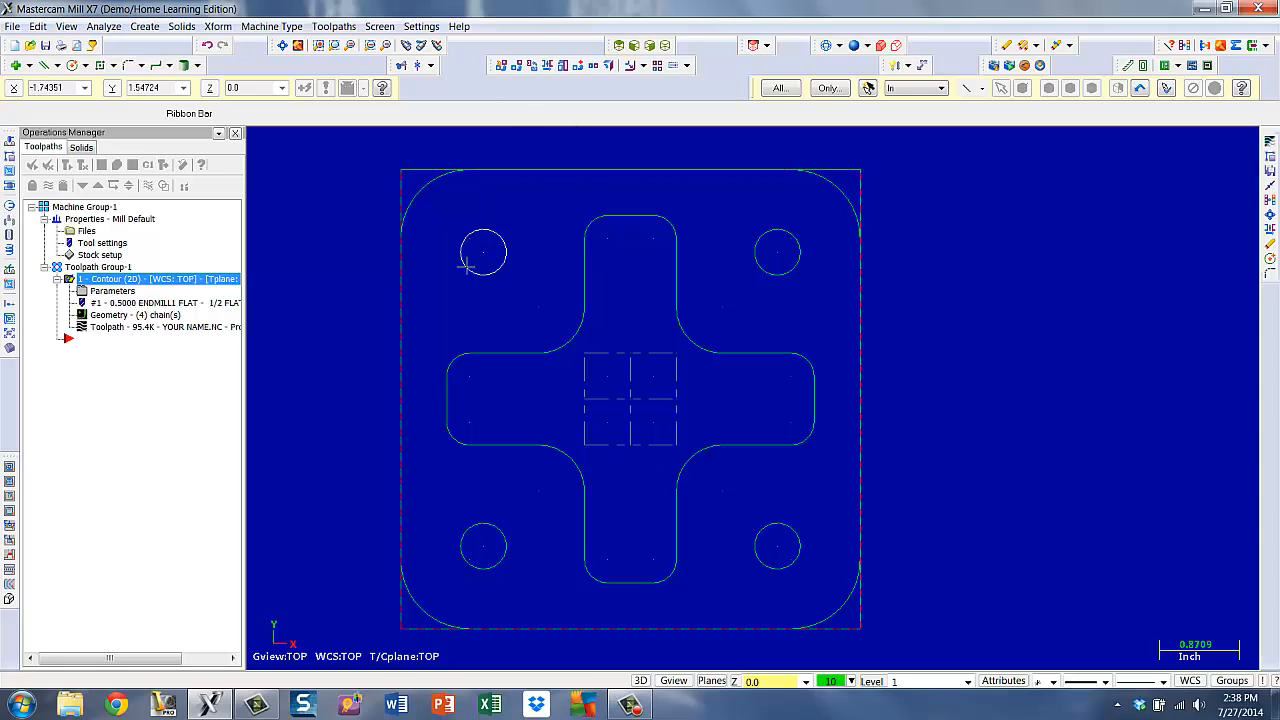
- Start a drill toolpath using the centers of the plate's four corner holes, picked clockwise from the upper-left hole
{"action": "left_click", "coordinate": [333, 27]}
{"action": "left_click", "coordinate": [333, 64]}
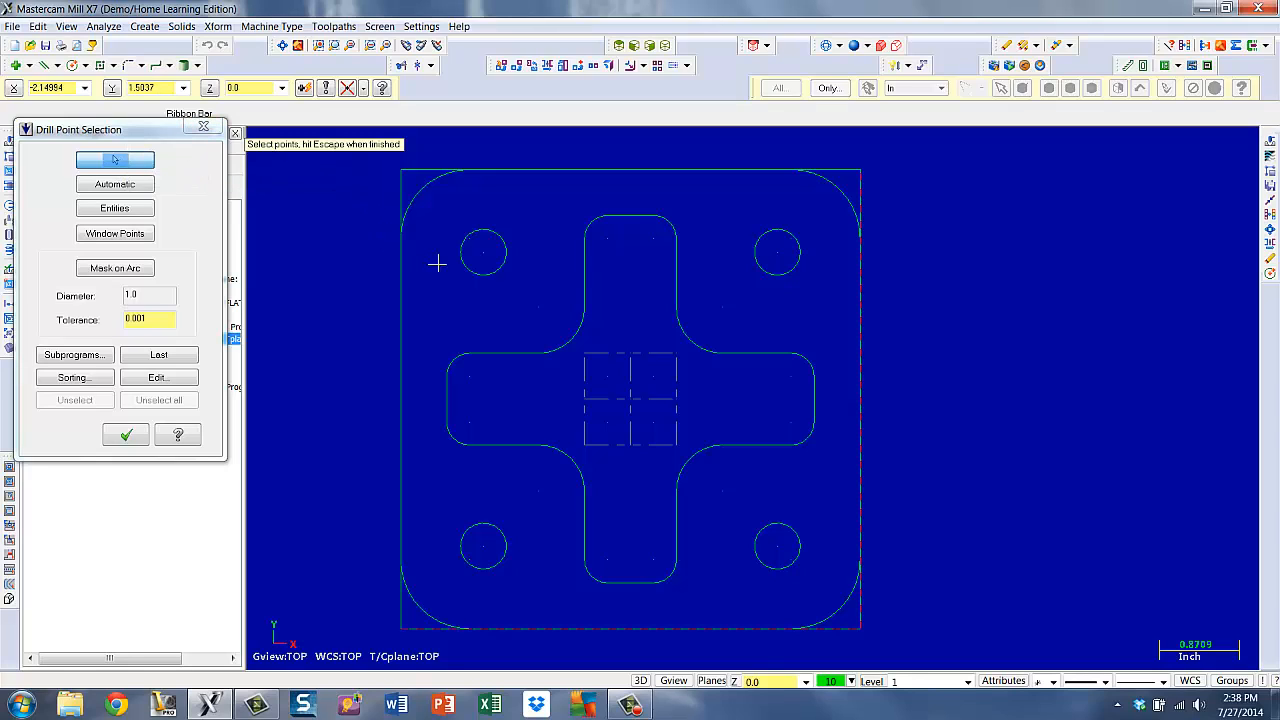
{"action": "left_click", "coordinate": [485, 257]}
{"action": "left_click", "coordinate": [778, 253]}
{"action": "left_click", "coordinate": [778, 546]}
{"action": "left_click", "coordinate": [484, 550]}
{"action": "key", "text": "Escape"}
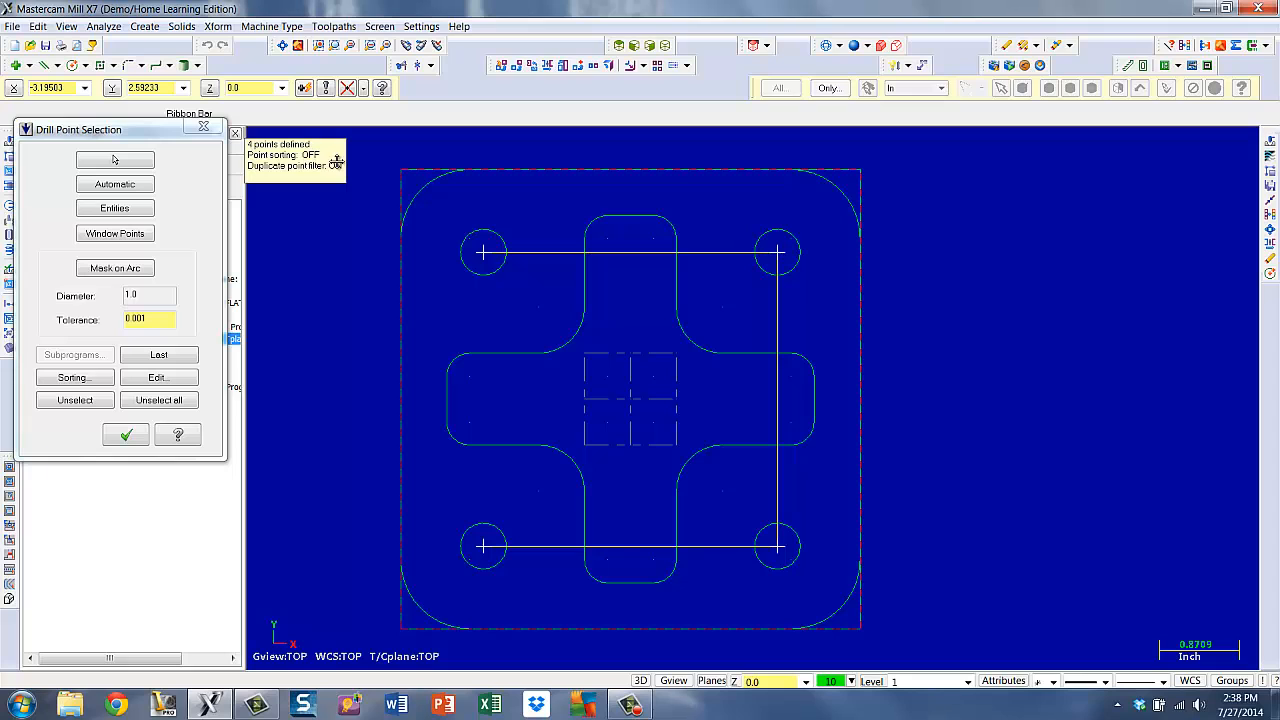
{"action": "left_click", "coordinate": [124, 438]}
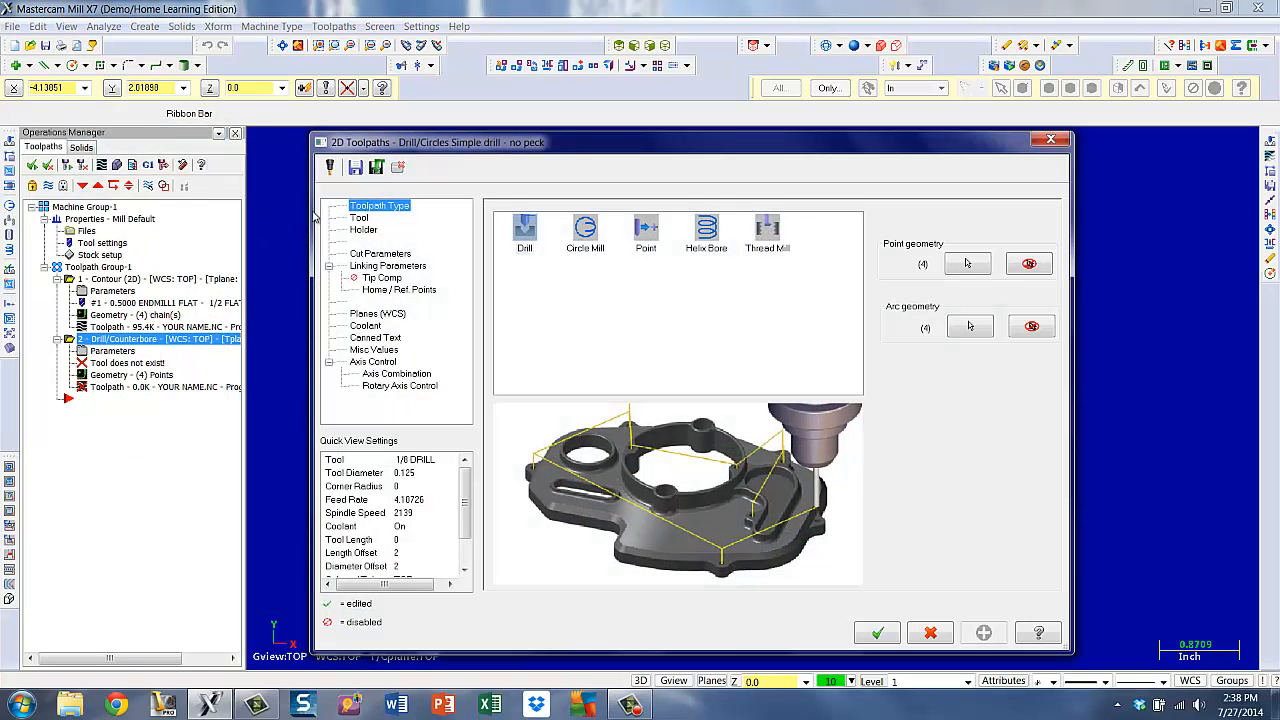
- Assign the 3/4 spot drill to the drill operation, filtering the tool library to spot drills with diameter equal to 0.75
{"action": "left_click", "coordinate": [525, 233]}
{"action": "left_click", "coordinate": [361, 219]}
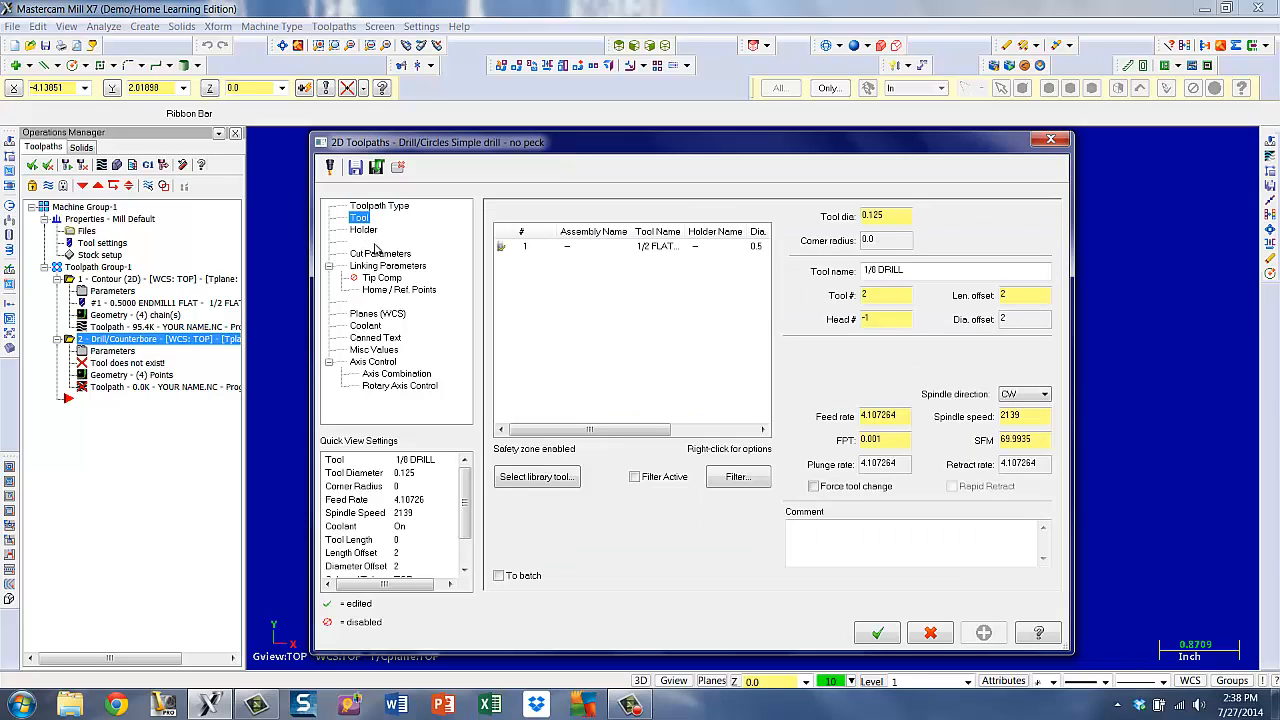
{"action": "left_click", "coordinate": [536, 480]}
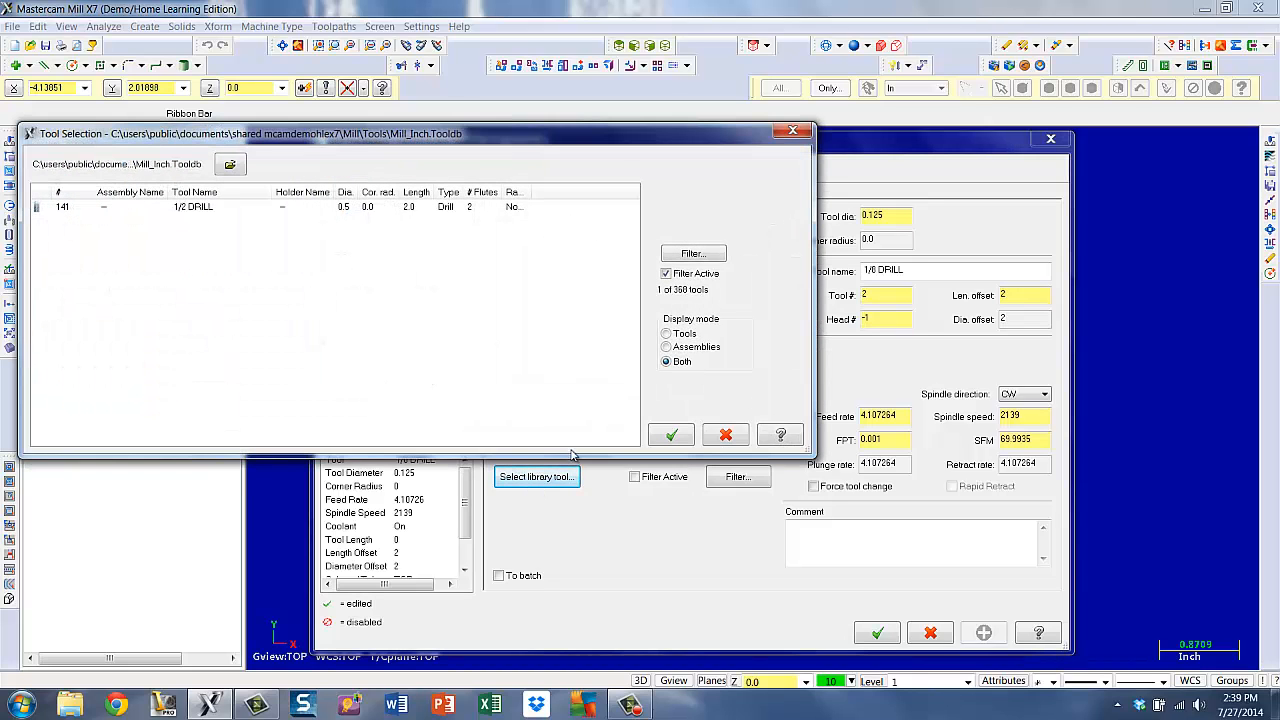
{"action": "left_click", "coordinate": [688, 256]}
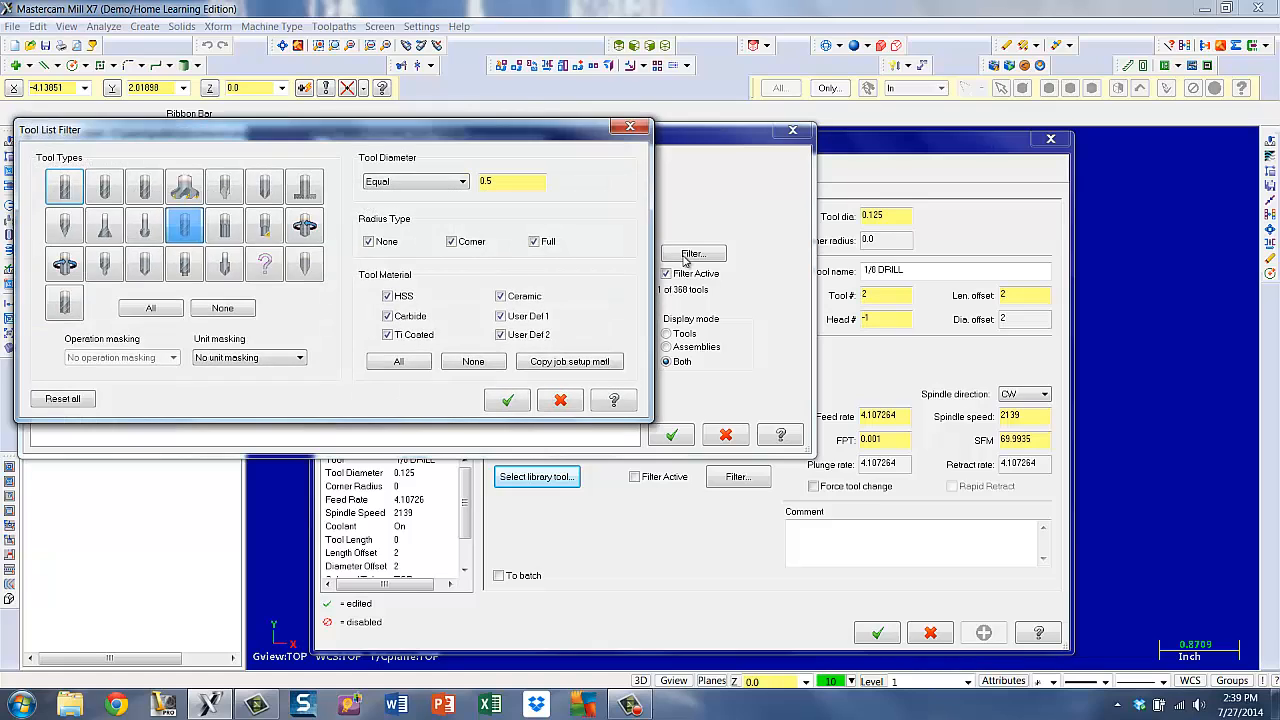
{"action": "left_click", "coordinate": [181, 227]}
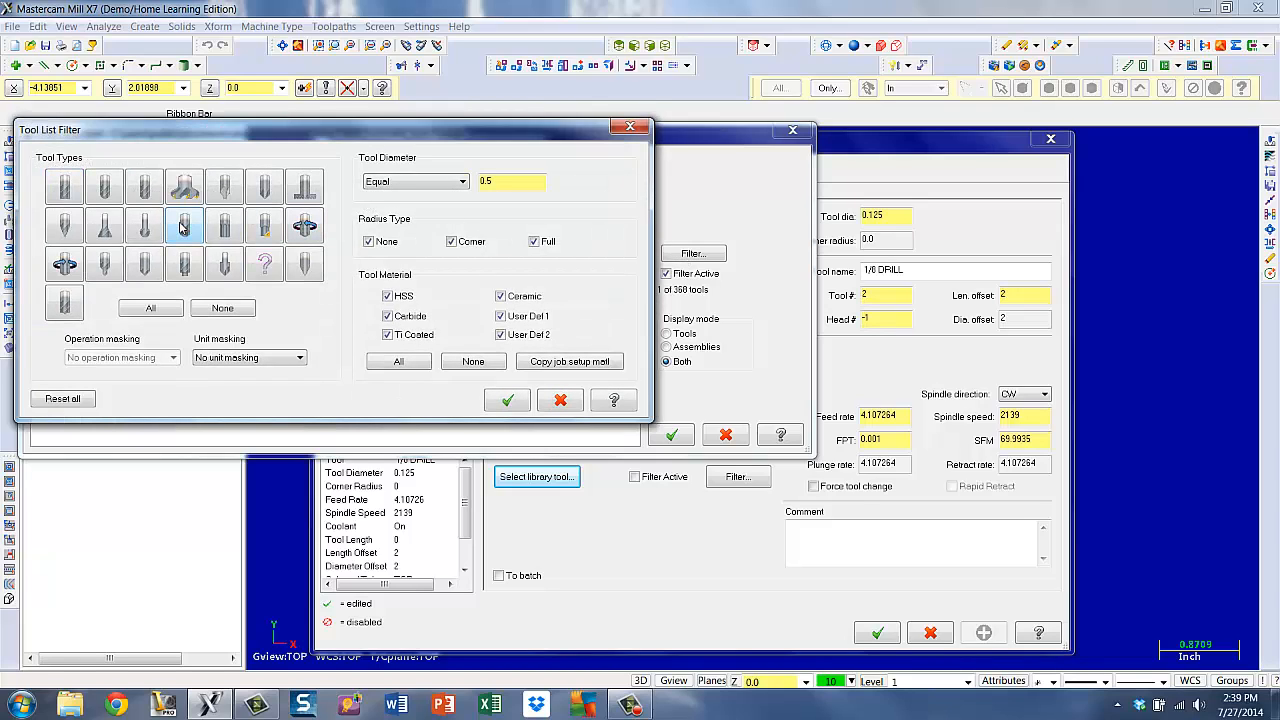
{"action": "left_click", "coordinate": [144, 268]}
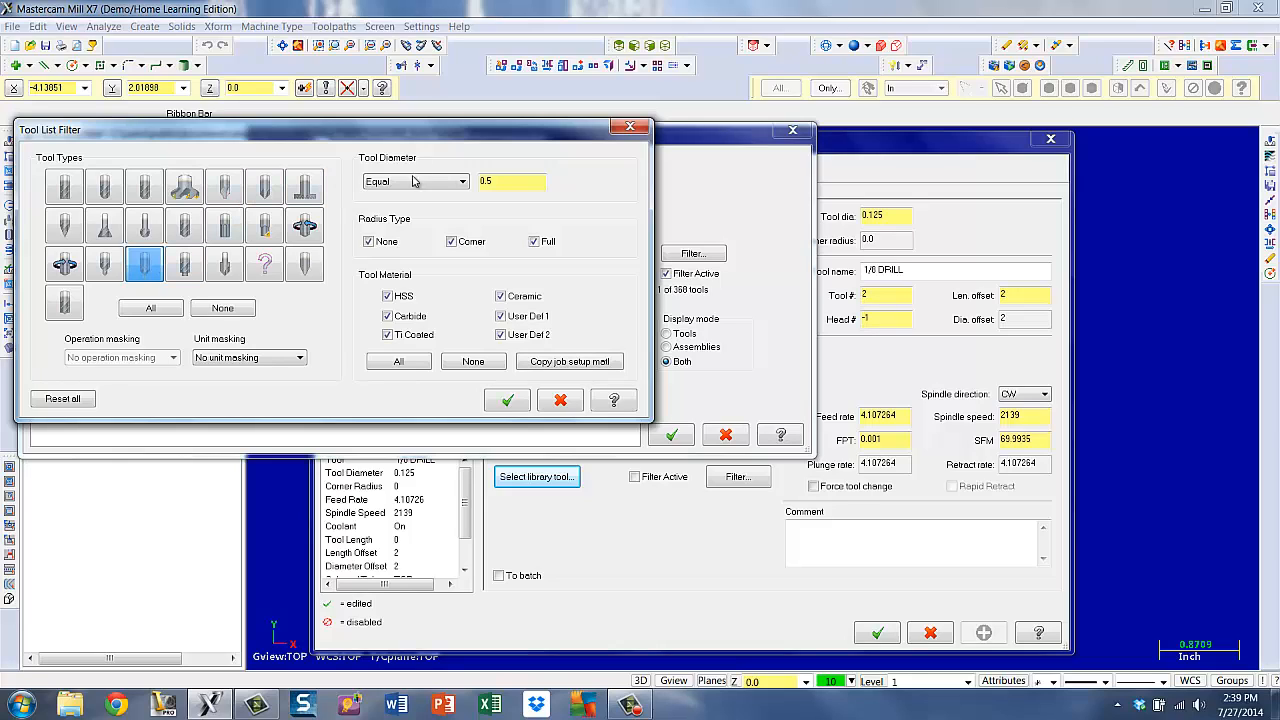
{"action": "left_click", "coordinate": [492, 186]}
{"action": "double_click", "coordinate": [496, 186]}
{"action": "left_click", "coordinate": [509, 401]}
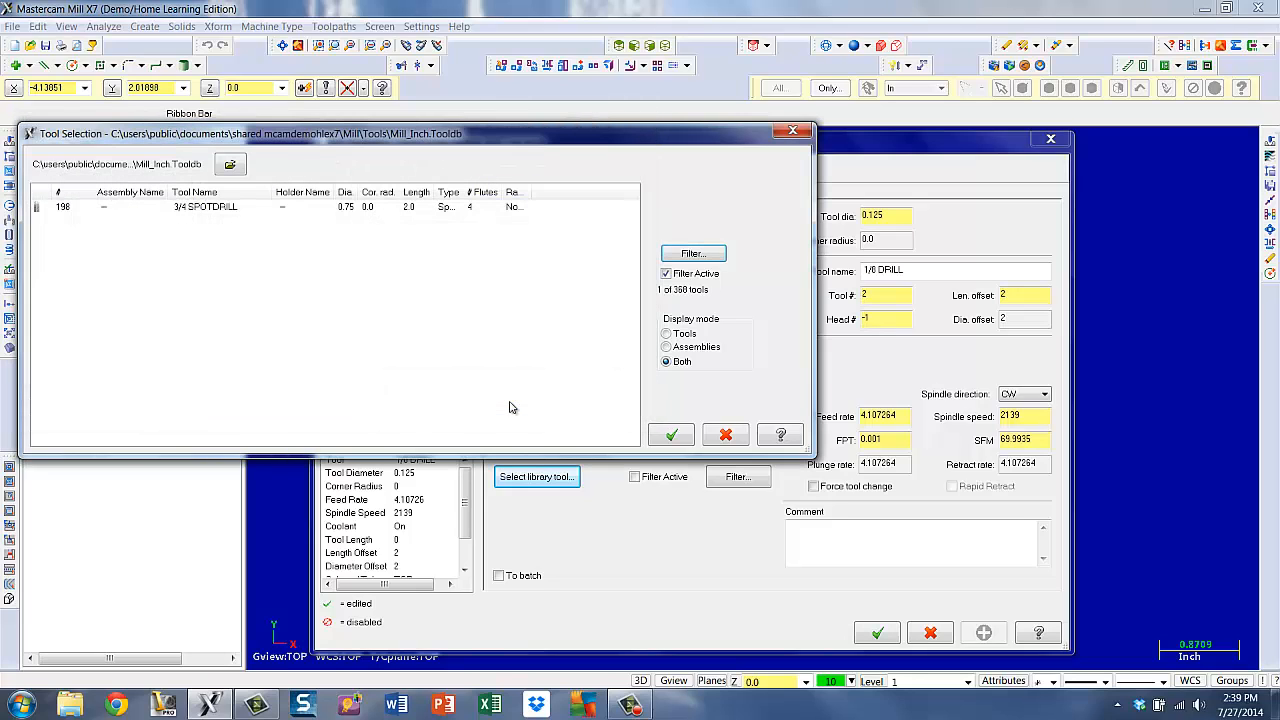
{"action": "left_click", "coordinate": [229, 208]}
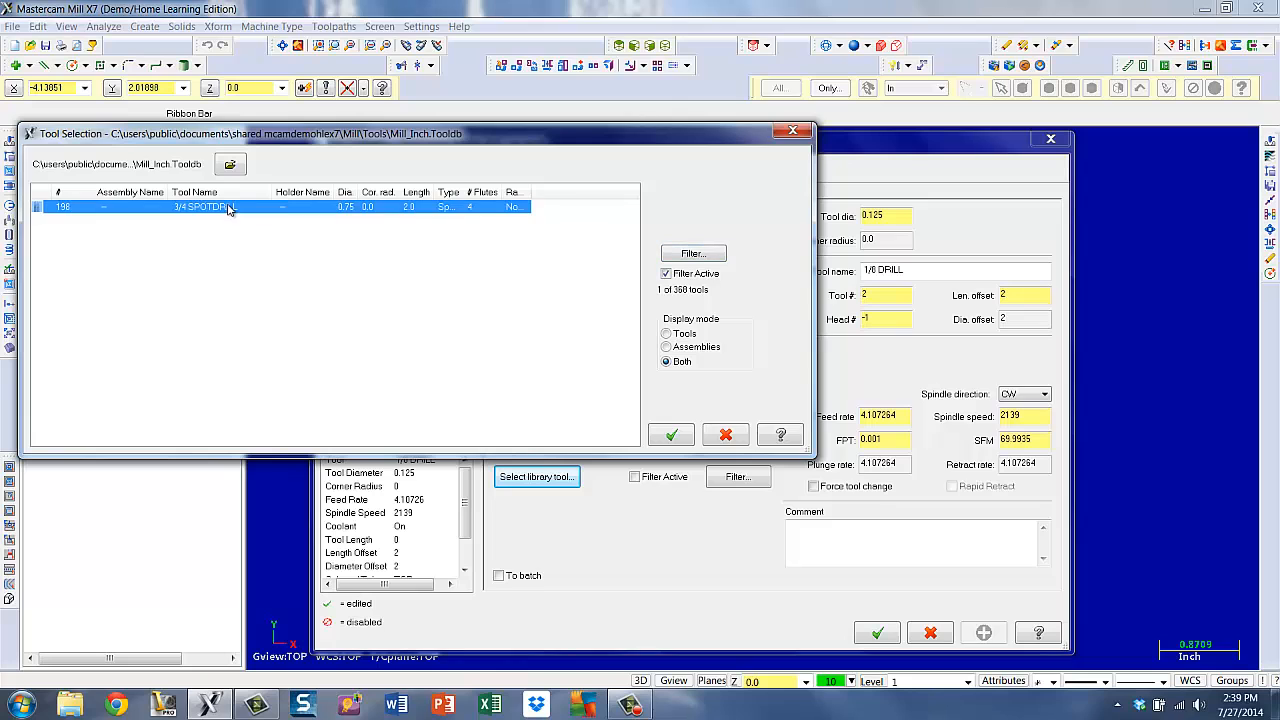
{"action": "left_click", "coordinate": [671, 434]}
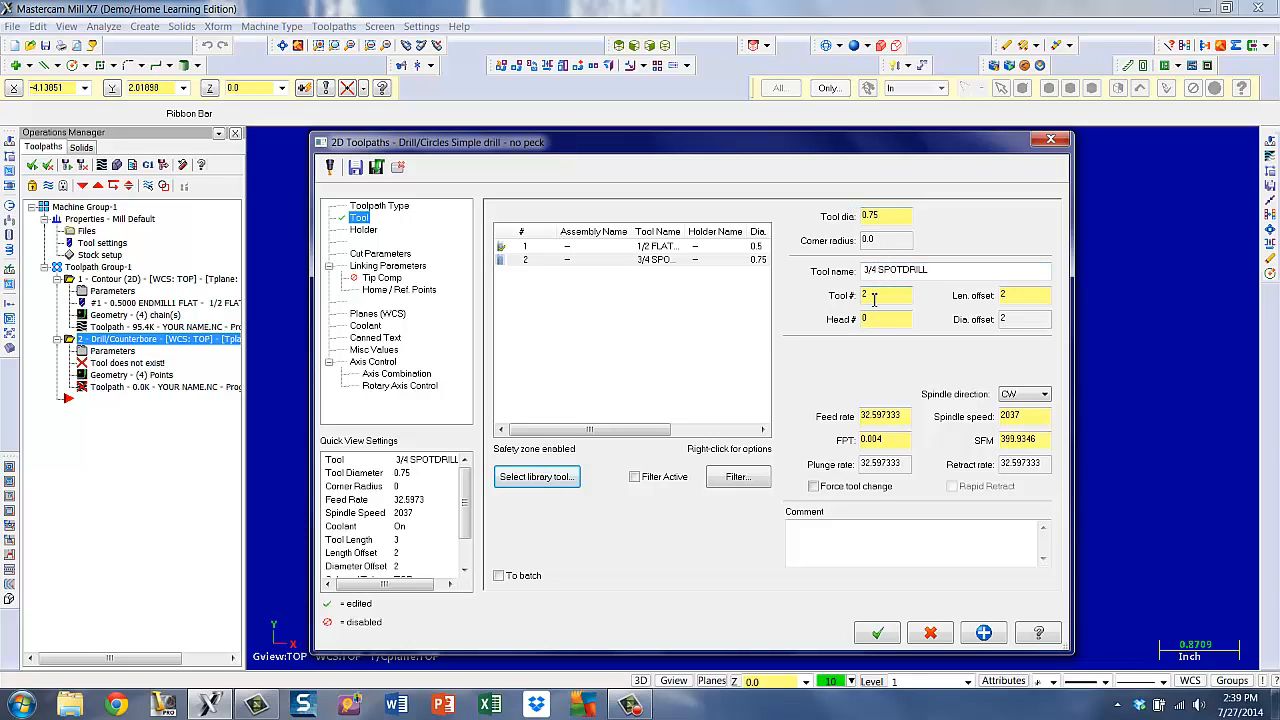
- Add the comment "spot drill holes" to the spot drill operation
{"action": "left_click", "coordinate": [816, 539]}
{"action": "type", "text": "spo"}
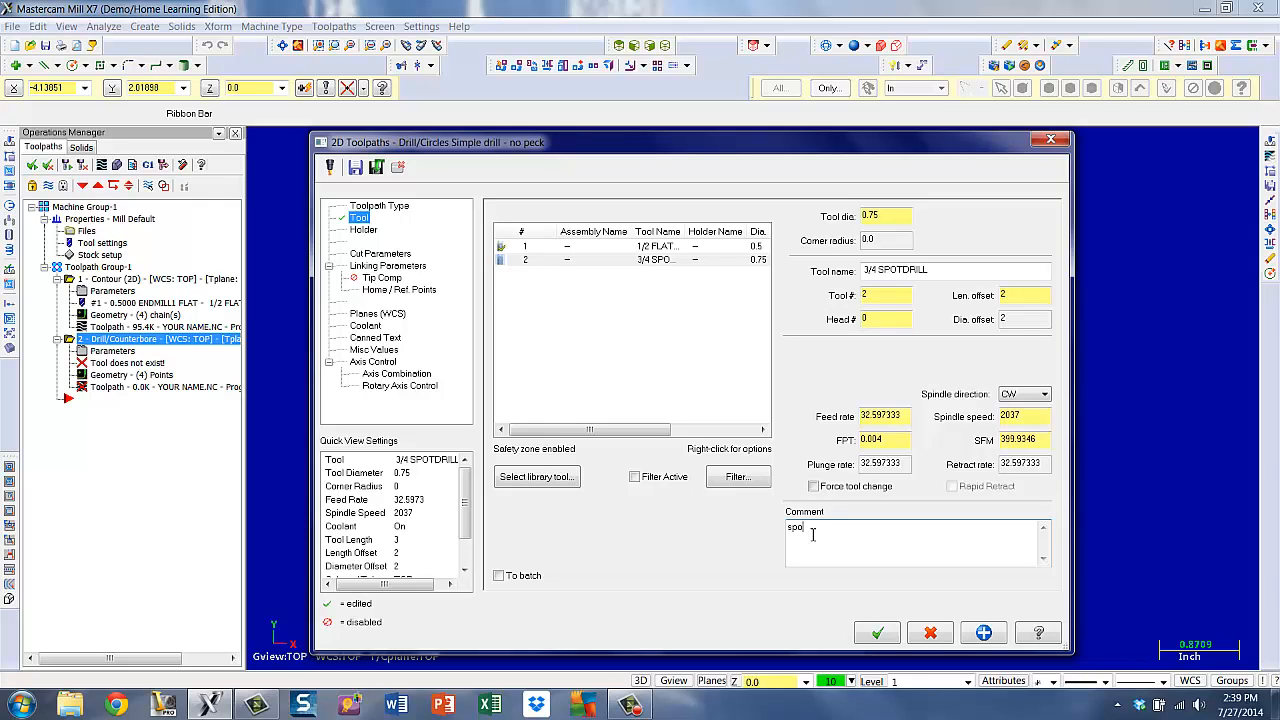
{"action": "type", "text": "t drill holes"}
- Set the dwell to 1 in the cut parameters of the Drill/Counterbore cycle
{"action": "left_click", "coordinate": [373, 256]}
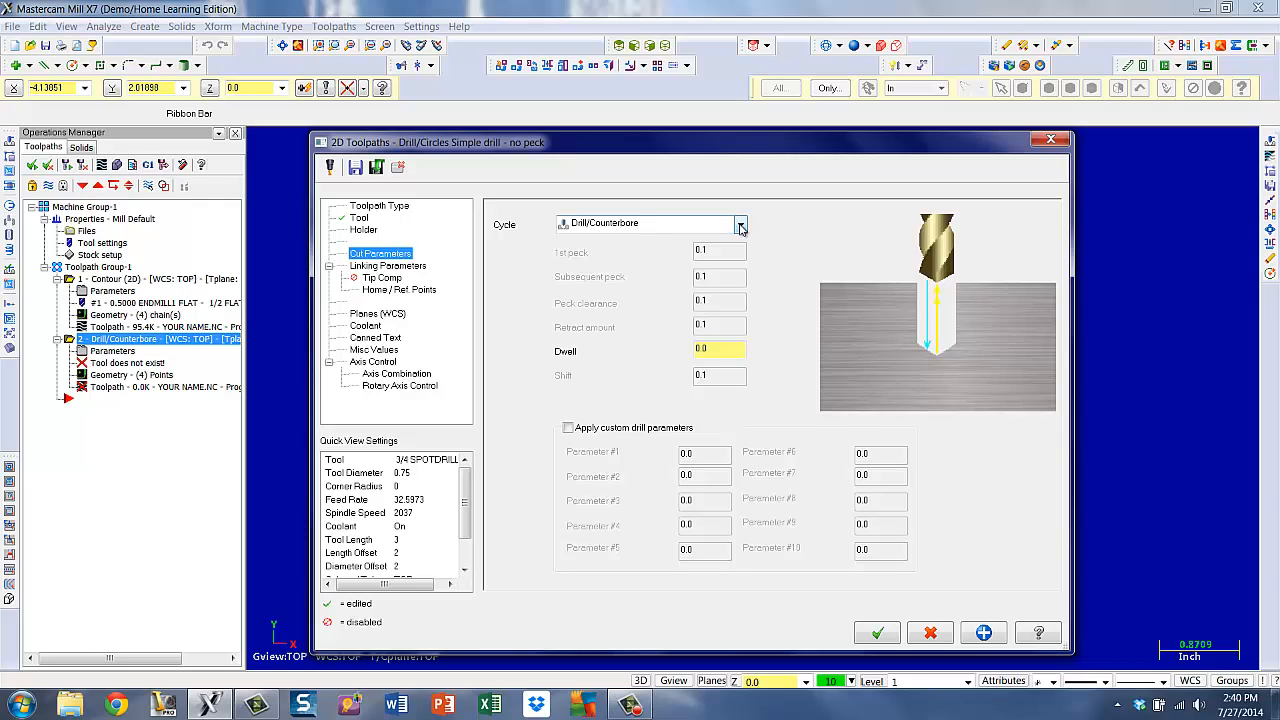
{"action": "double_click", "coordinate": [722, 350]}
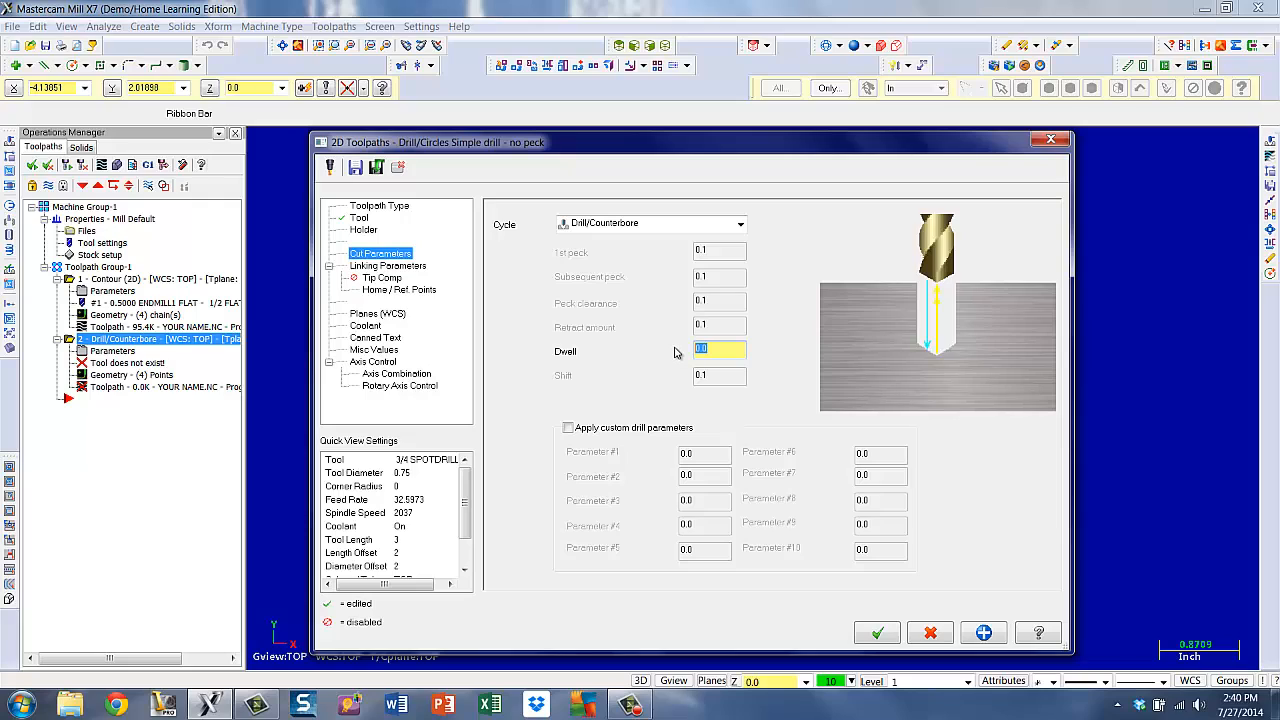
{"action": "type", "text": "1"}
{"action": "key", "text": "Return"}
- Calculate the incremental drill depth from a finish diameter of .5+.1 with the depth calculator and generate the spot drill toolpath
{"action": "left_click", "coordinate": [398, 265]}
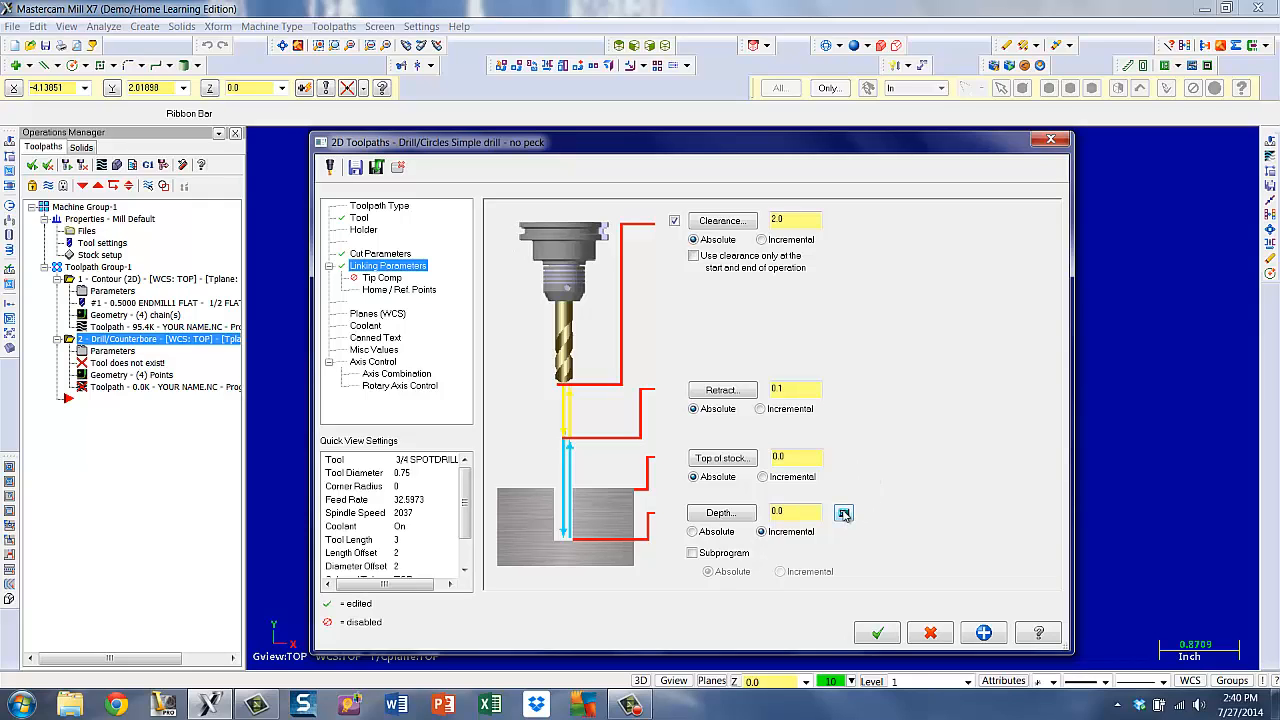
{"action": "left_click", "coordinate": [844, 513]}
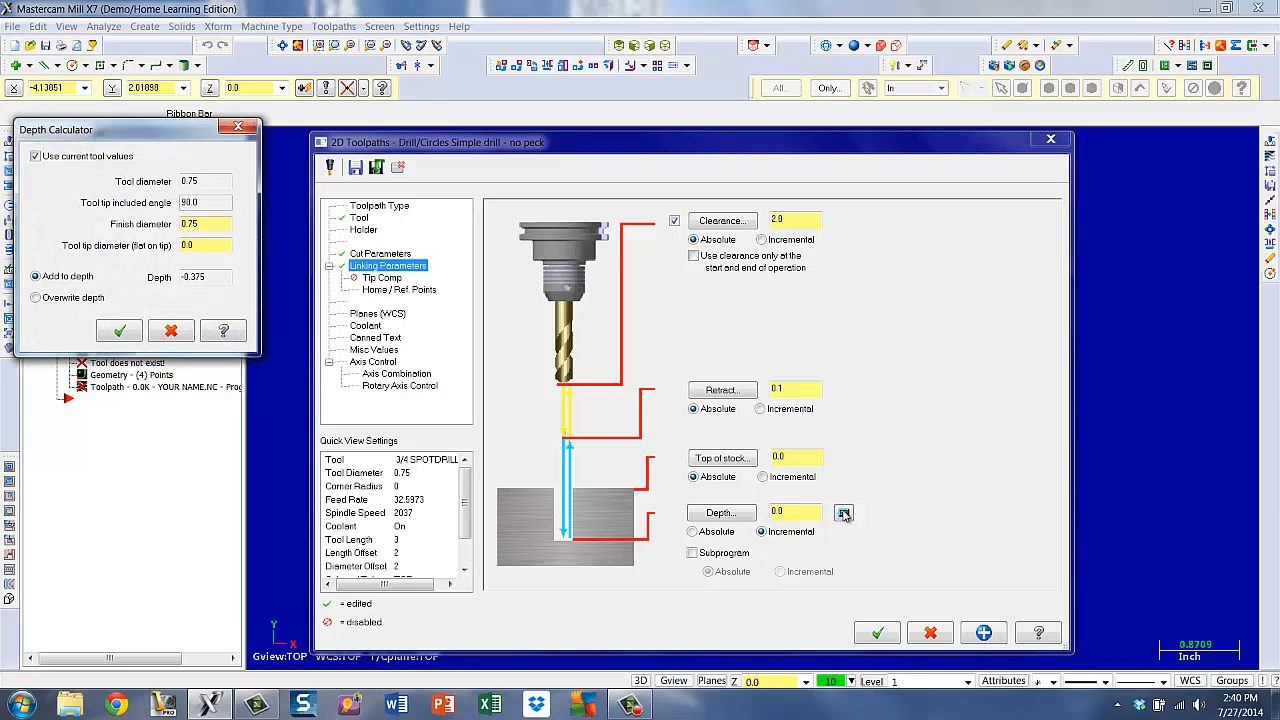
{"action": "double_click", "coordinate": [218, 224]}
{"action": "key", "text": "BackSpace"}
{"action": "type", "text": ".5+.1"}
{"action": "key", "text": "Tab"}
{"action": "left_click", "coordinate": [122, 330]}
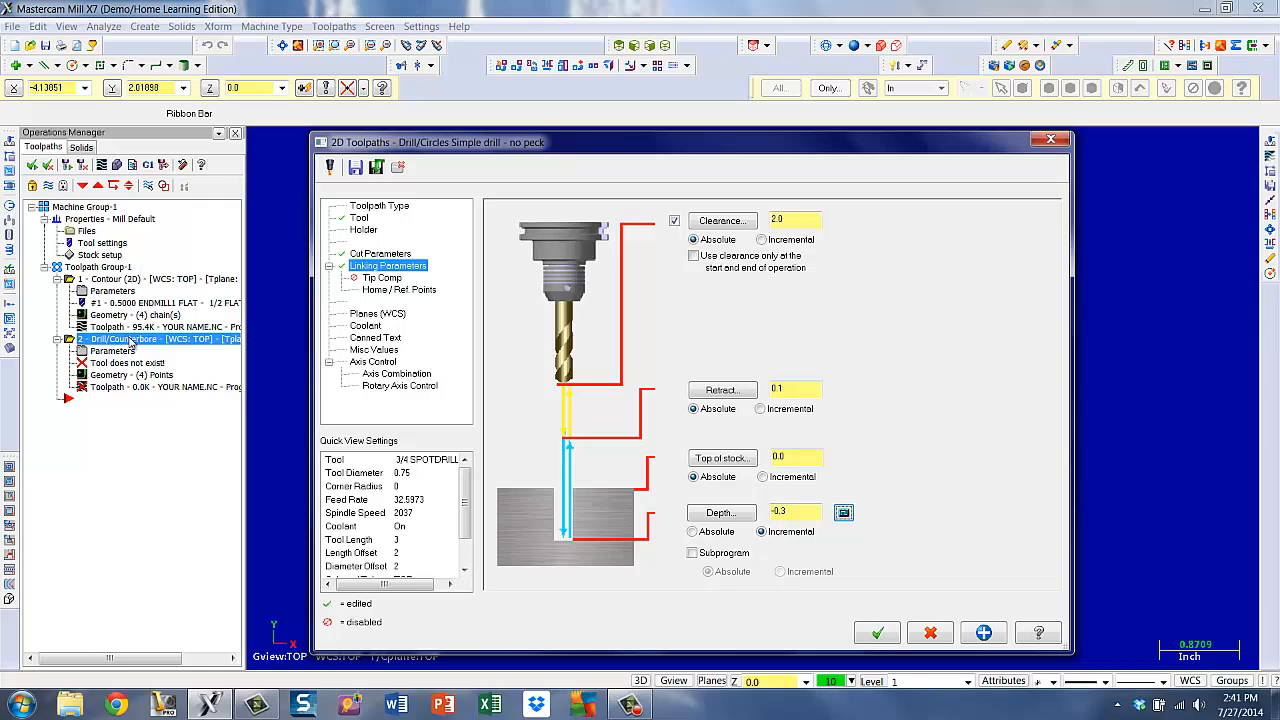
{"action": "left_click", "coordinate": [895, 635]}
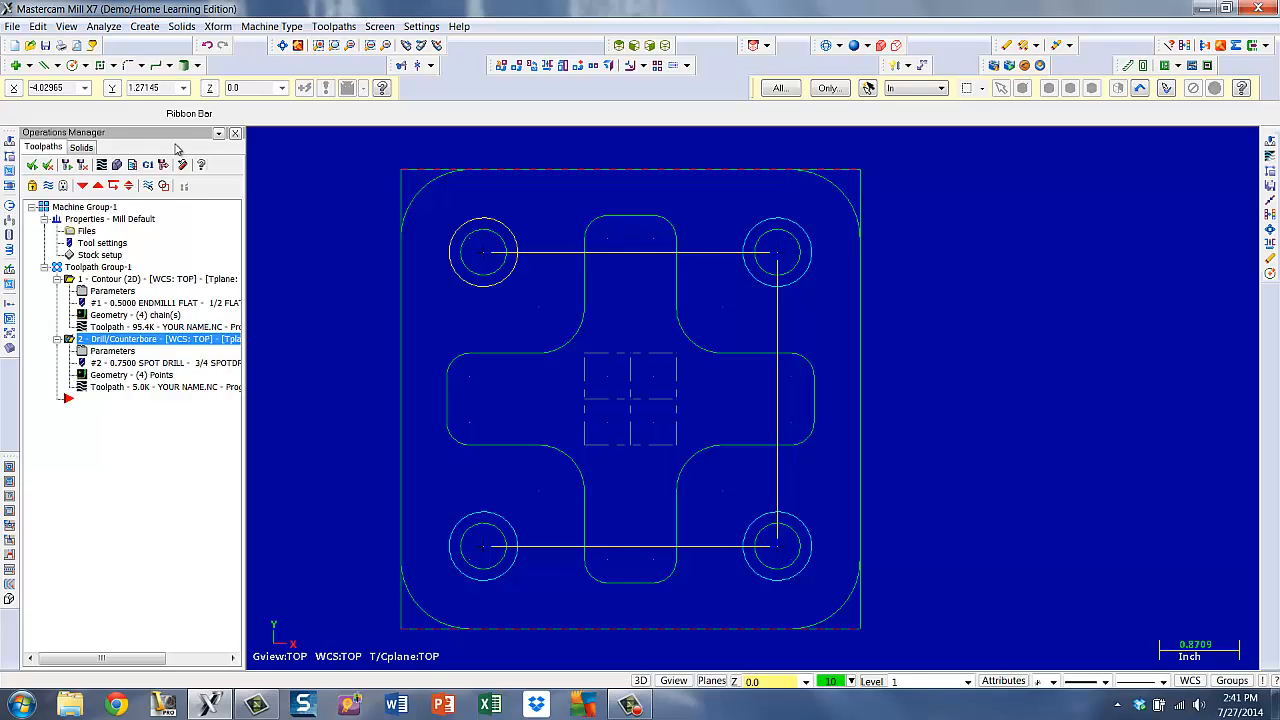
- Backplot the spot drill toolpath in an isometric view and check the moves at all four holes
{"action": "left_click", "coordinate": [103, 164]}
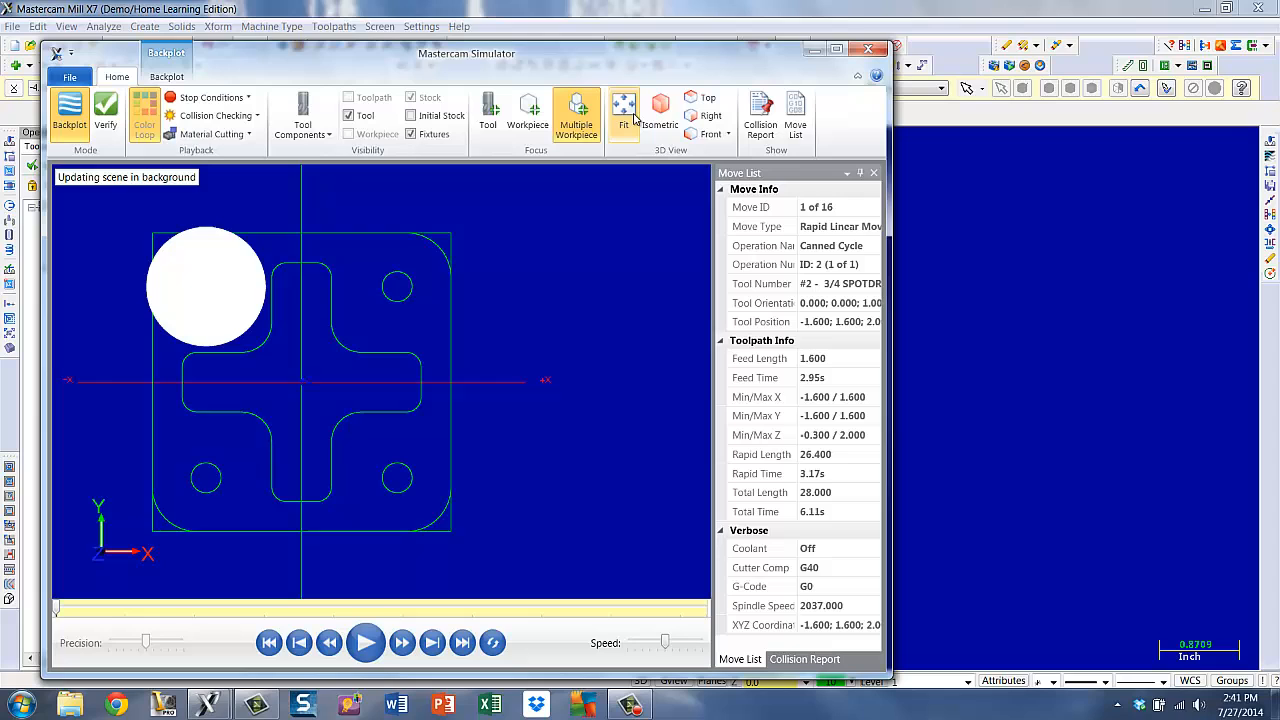
{"action": "left_click", "coordinate": [632, 117]}
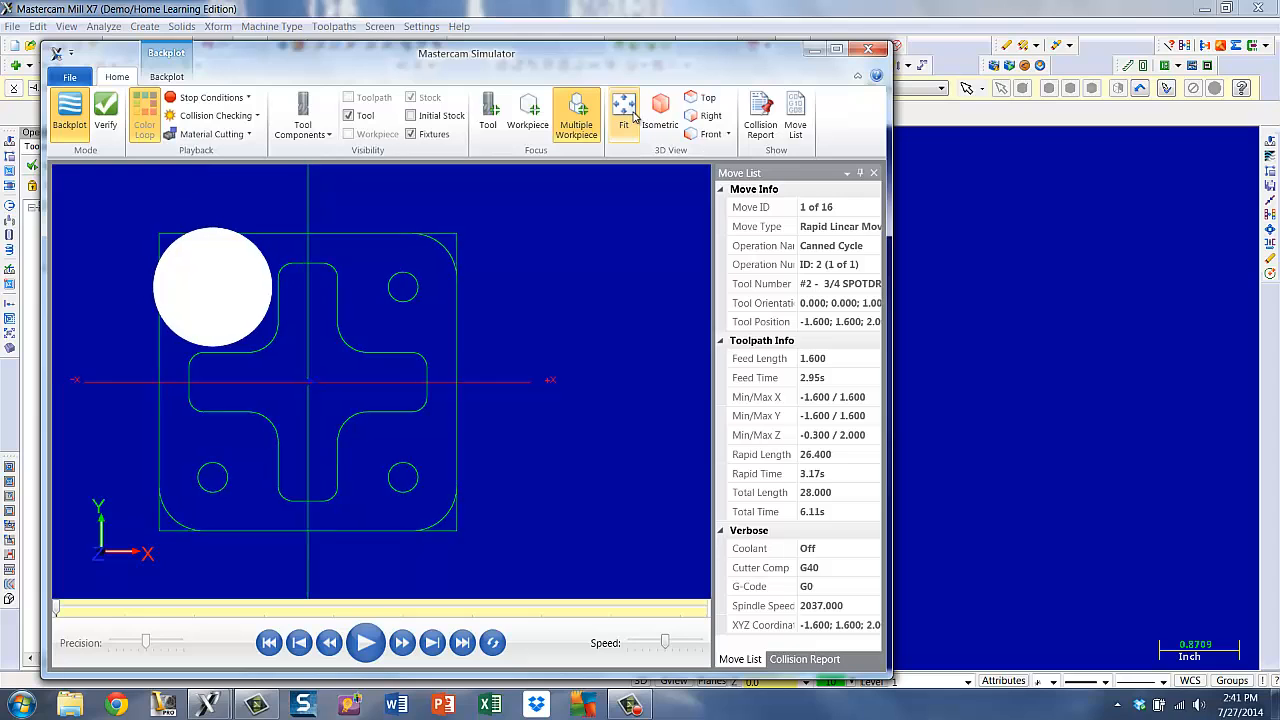
{"action": "left_click", "coordinate": [660, 115]}
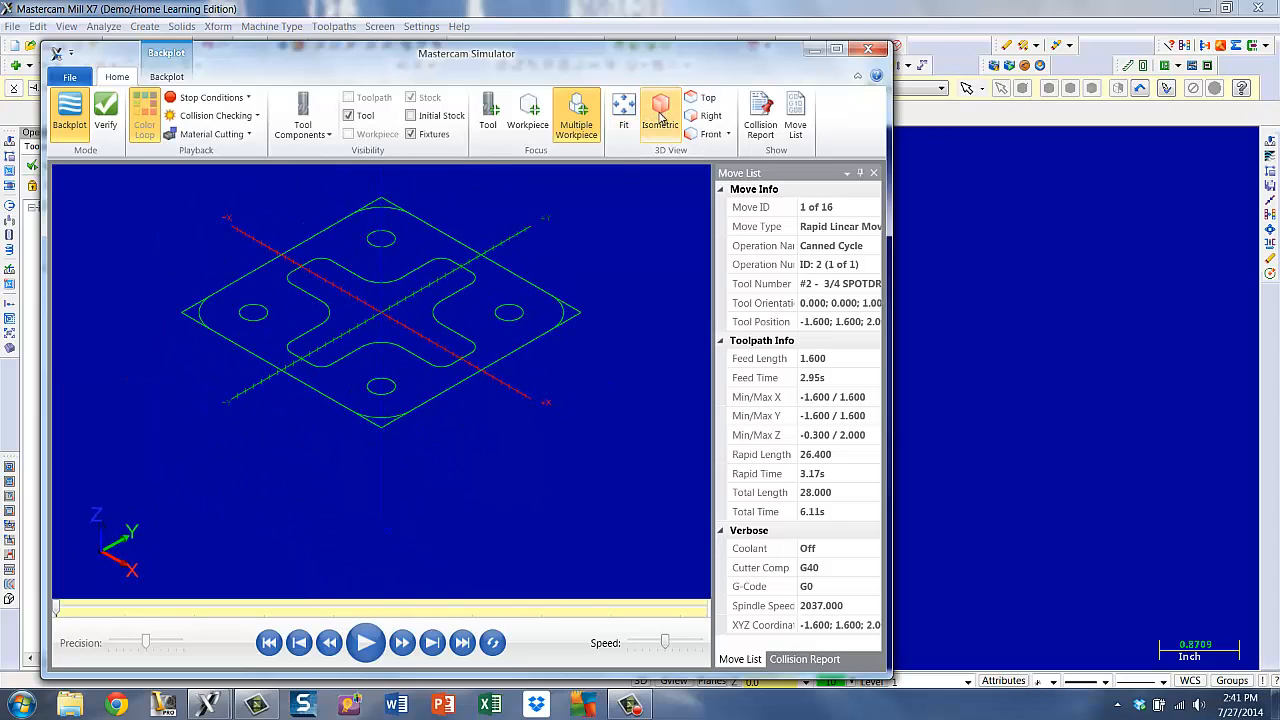
{"action": "left_click", "coordinate": [367, 644]}
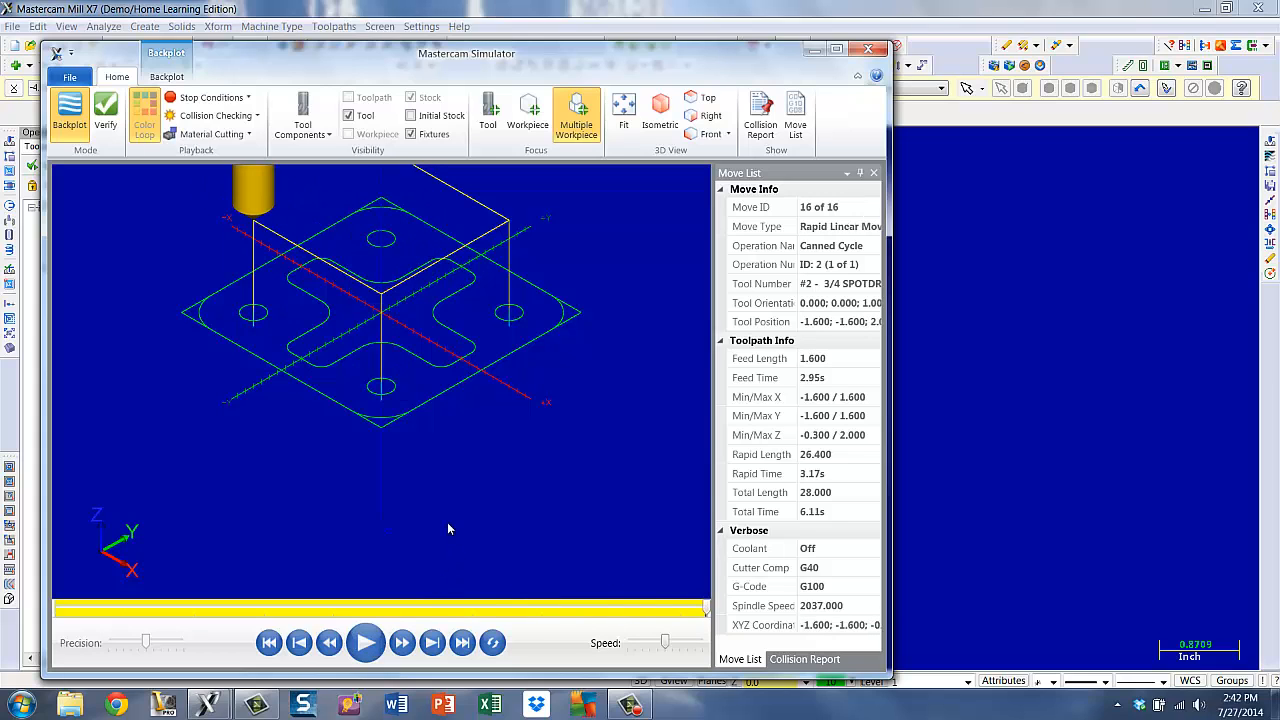
{"action": "middle_click_drag", "start_coordinate": [453, 498], "coordinate": [434, 520]}
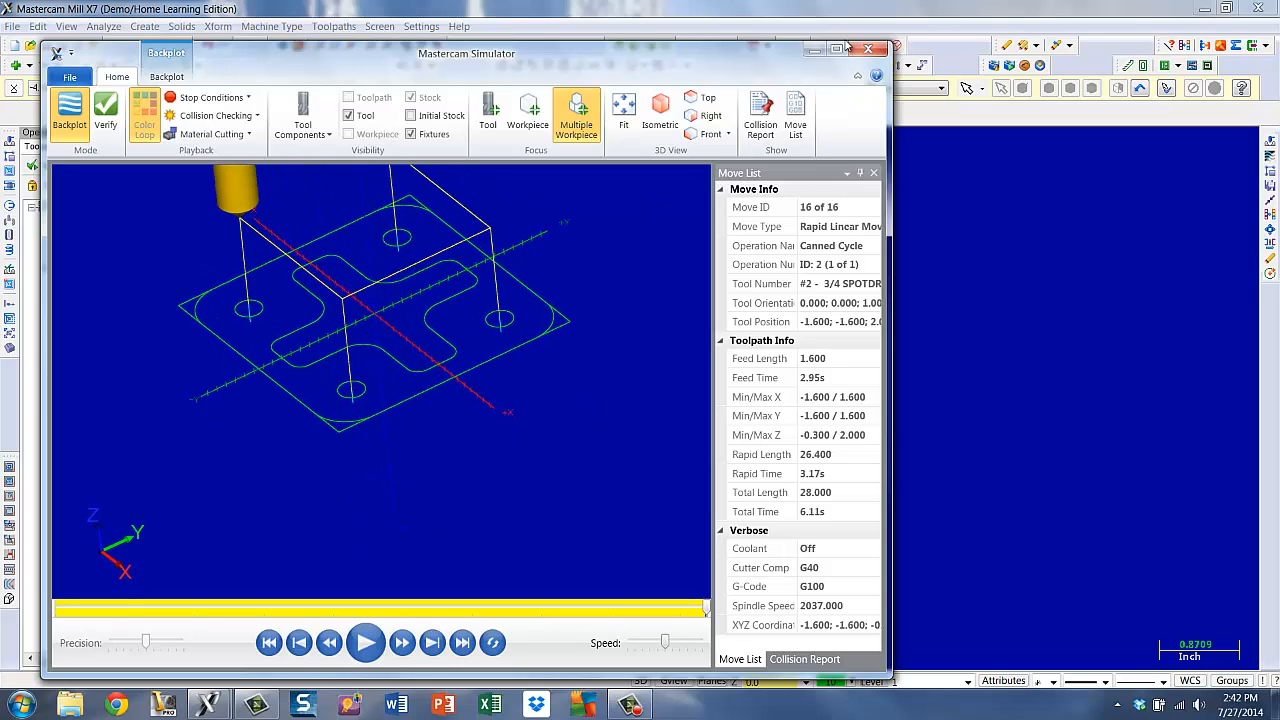
{"action": "left_click", "coordinate": [867, 48]}
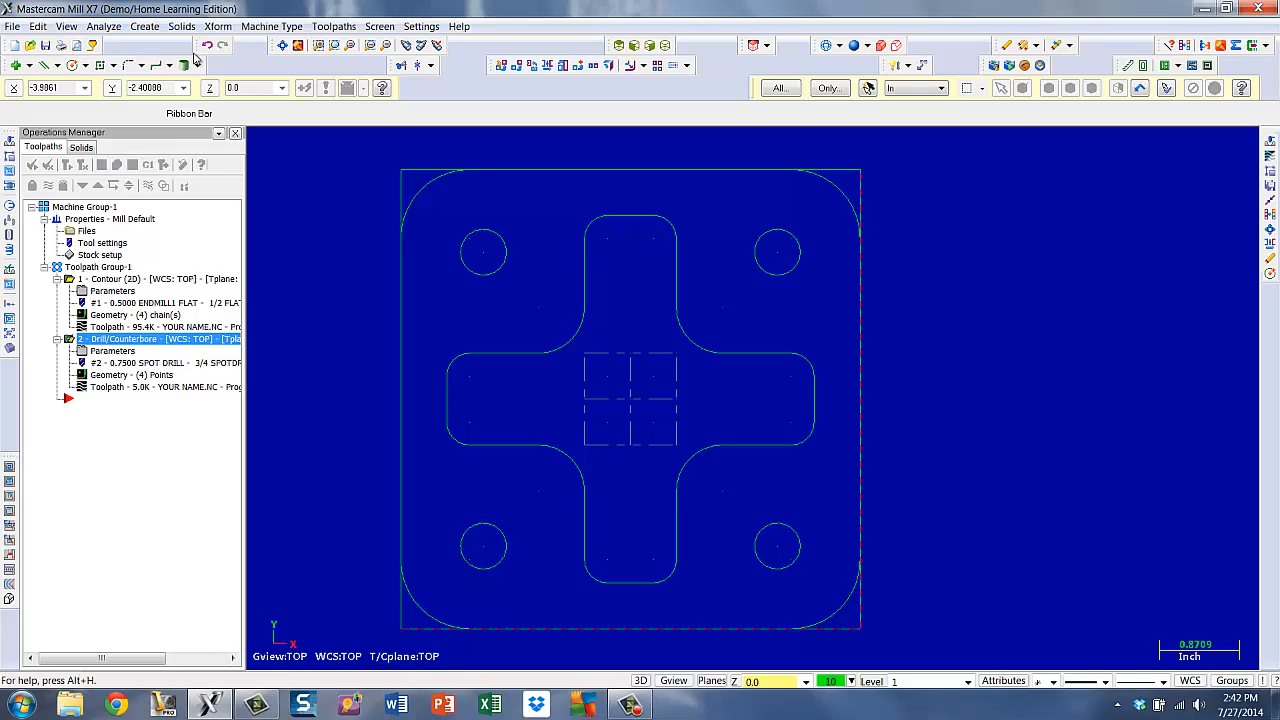
- Start another drill toolpath on the same four hole centers by reusing the last point selection, with Drill as toolpath type
{"action": "left_click", "coordinate": [328, 26]}
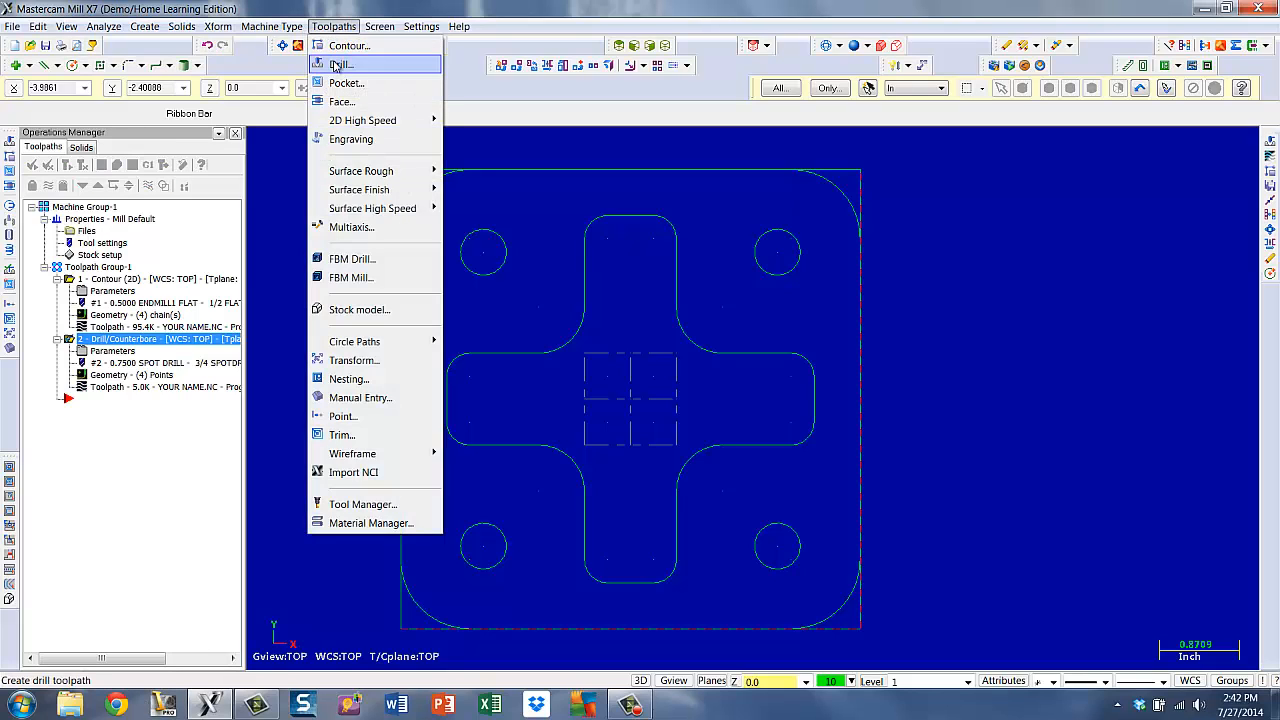
{"action": "left_click", "coordinate": [336, 65]}
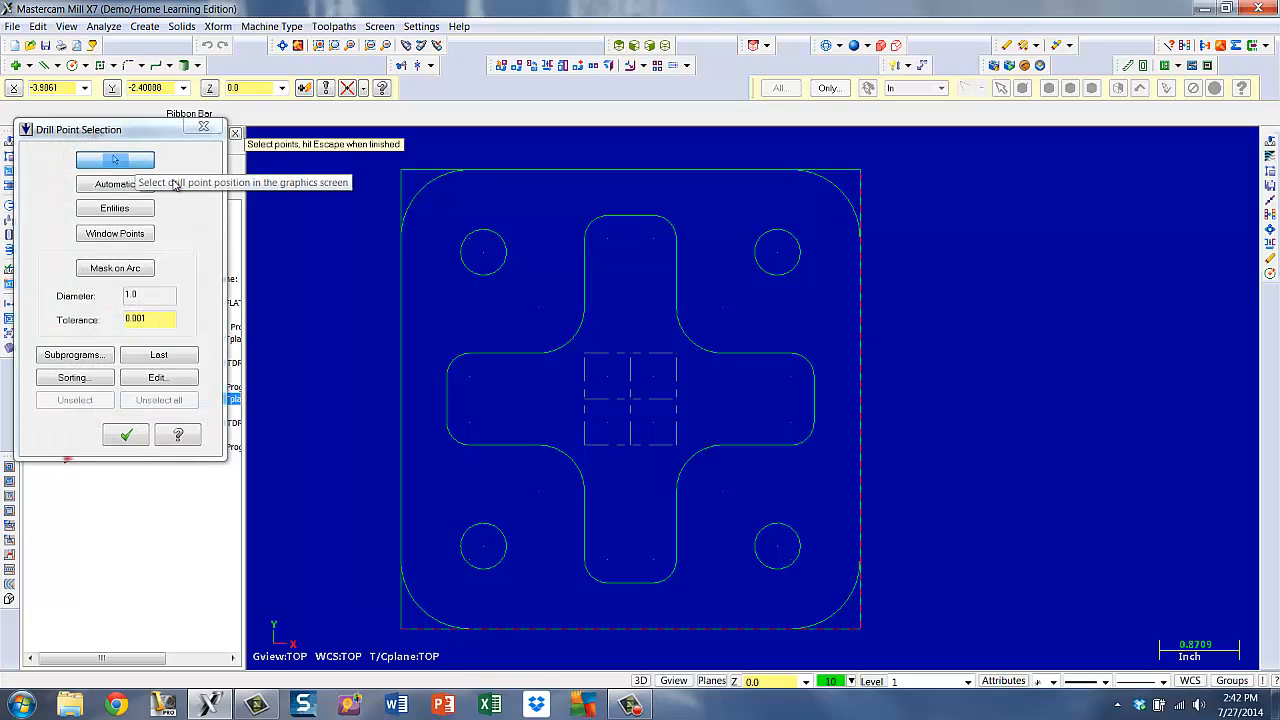
{"action": "left_click", "coordinate": [159, 356]}
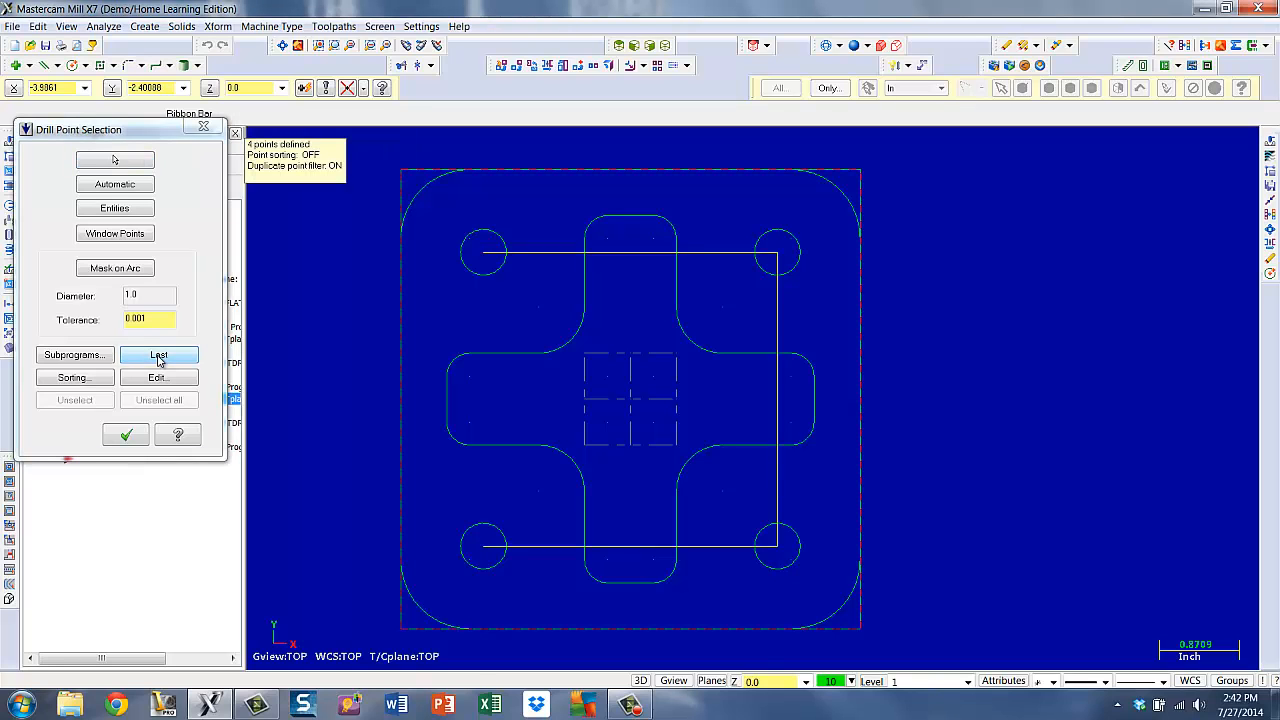
{"action": "left_click", "coordinate": [126, 434]}
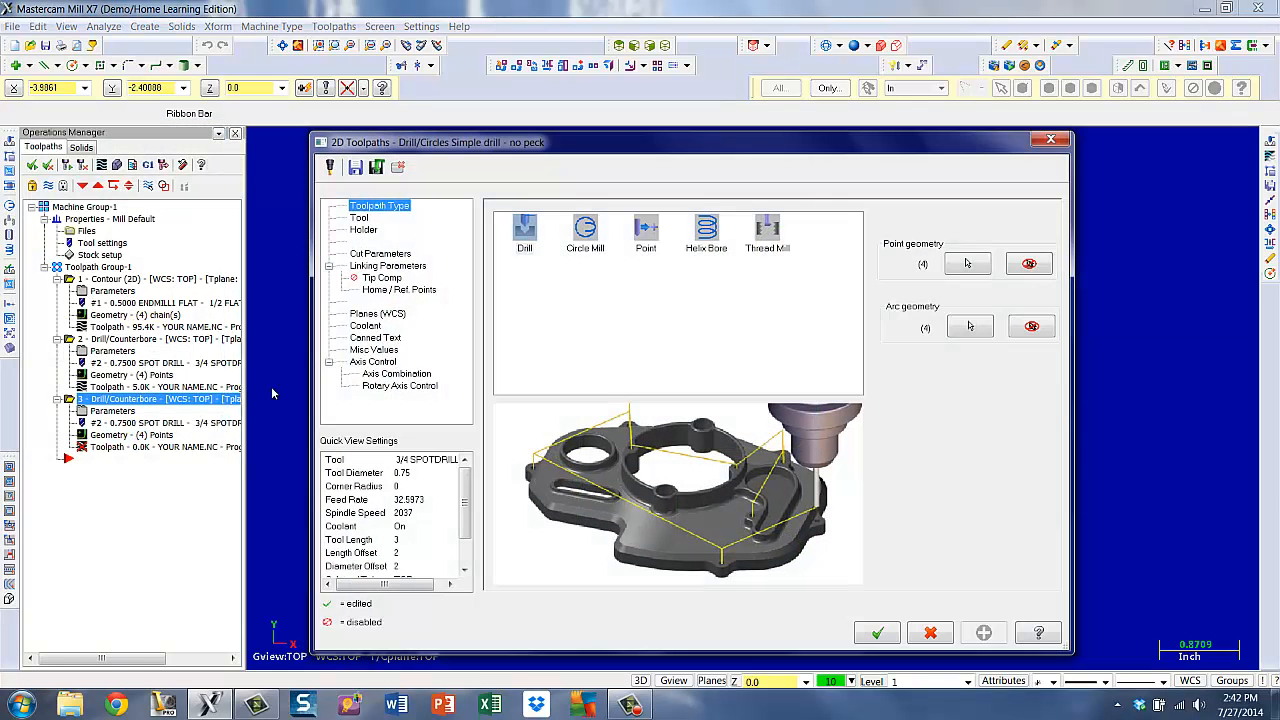
{"action": "left_click", "coordinate": [525, 235]}
- Assign the 1/2 drill to the new operation, filtering the tool library to drills with diameter equal to 1/2
{"action": "left_click", "coordinate": [360, 218]}
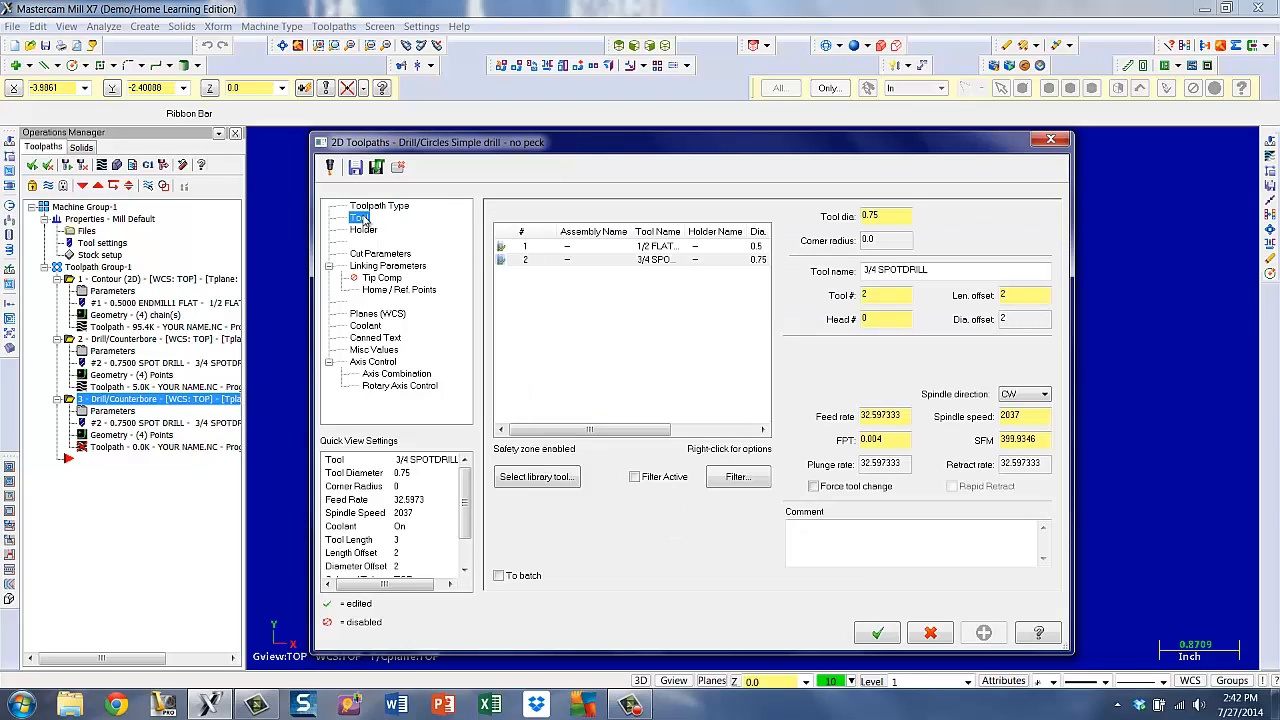
{"action": "left_click", "coordinate": [537, 479]}
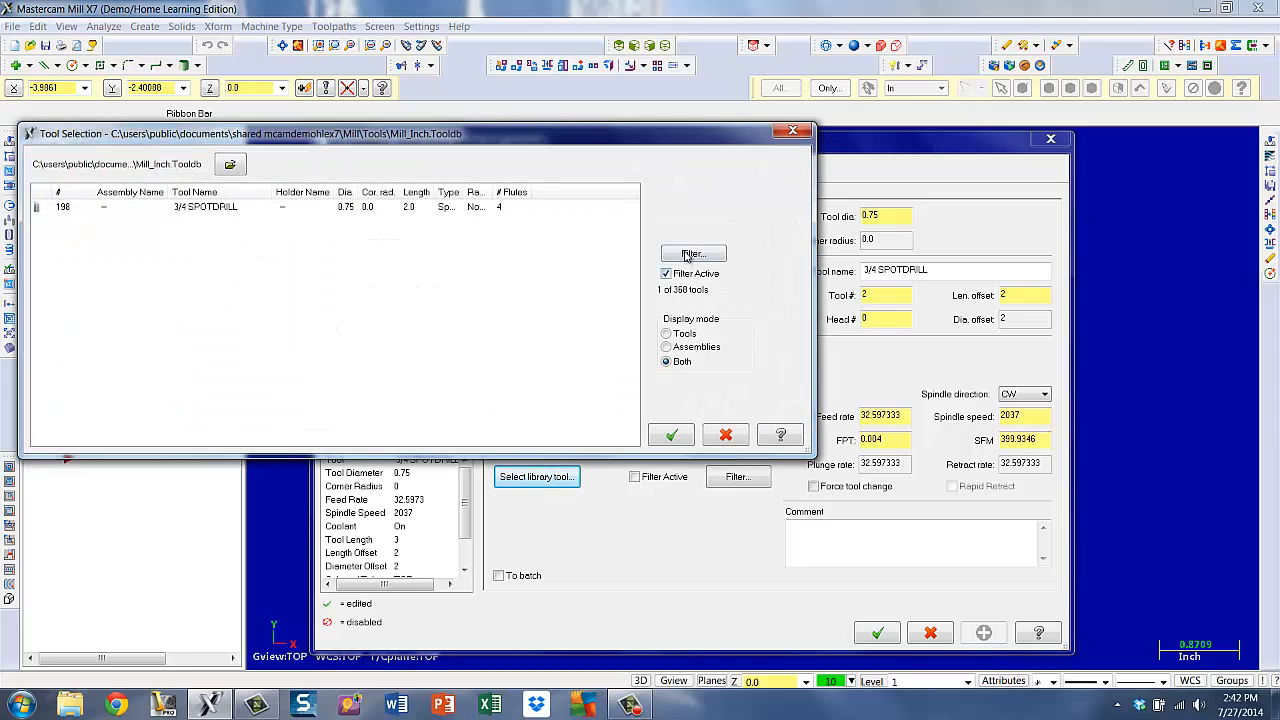
{"action": "left_click", "coordinate": [690, 254]}
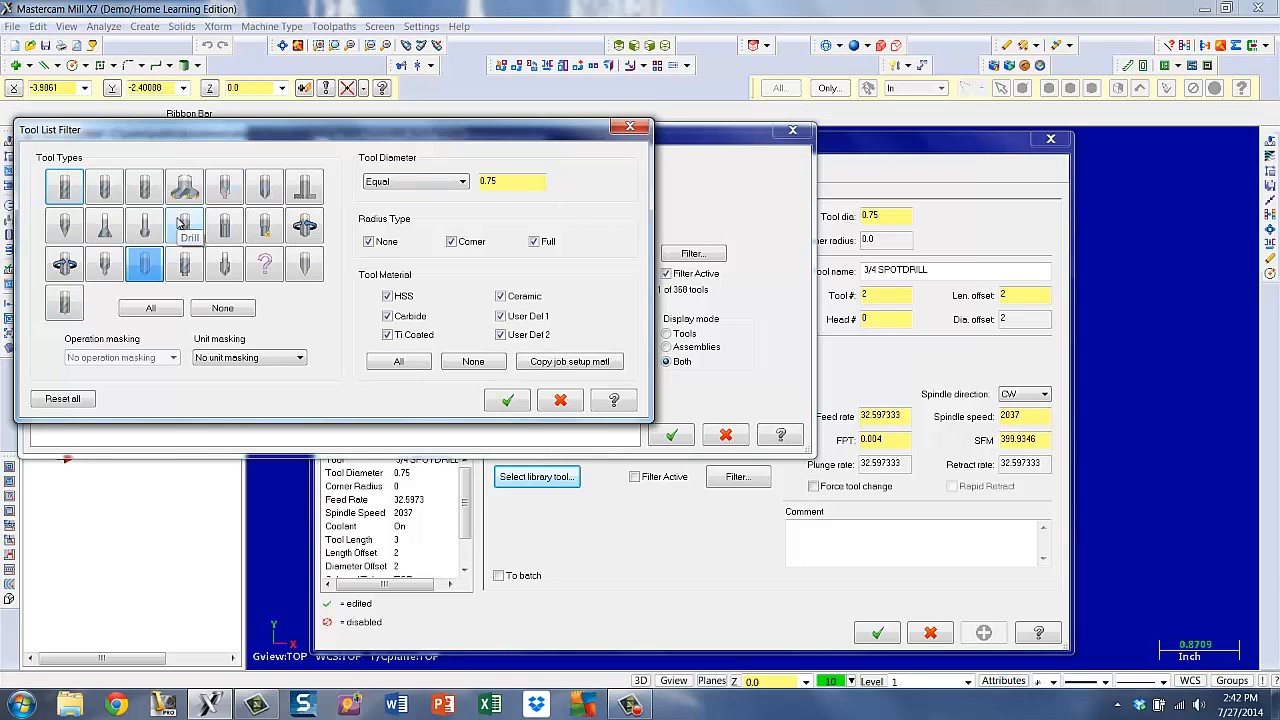
{"action": "left_click", "coordinate": [182, 222]}
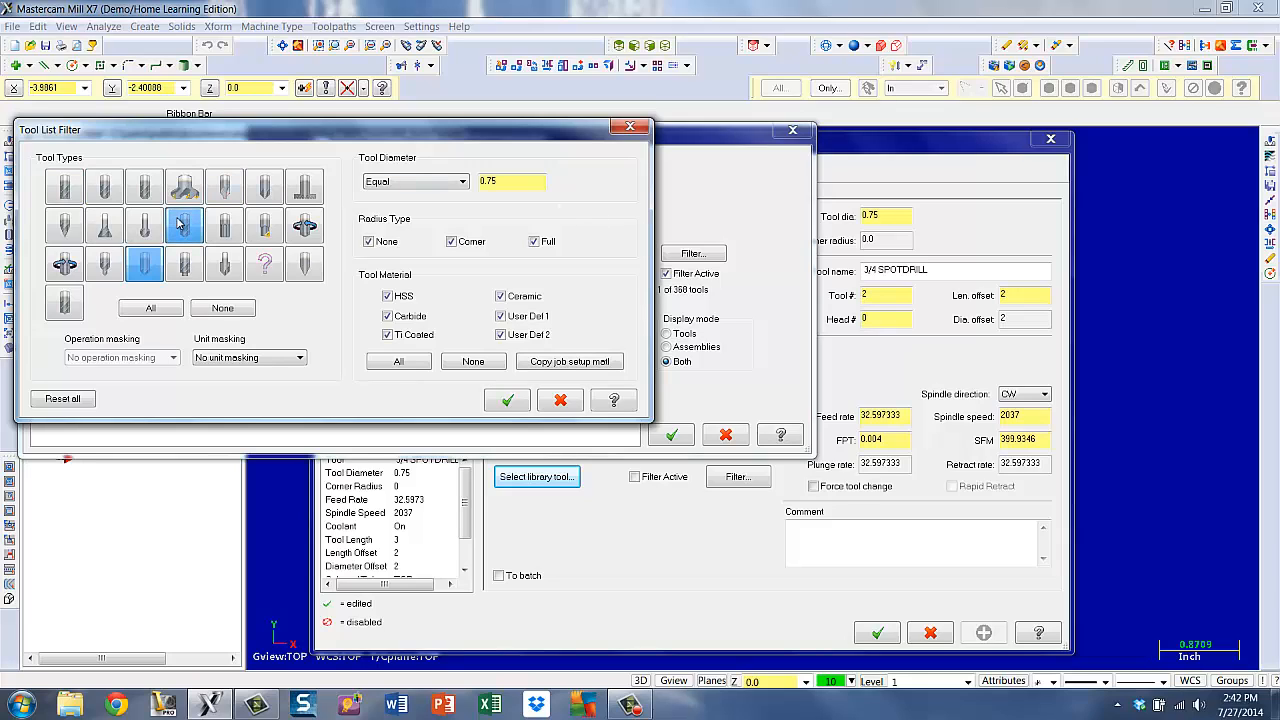
{"action": "left_click", "coordinate": [145, 265]}
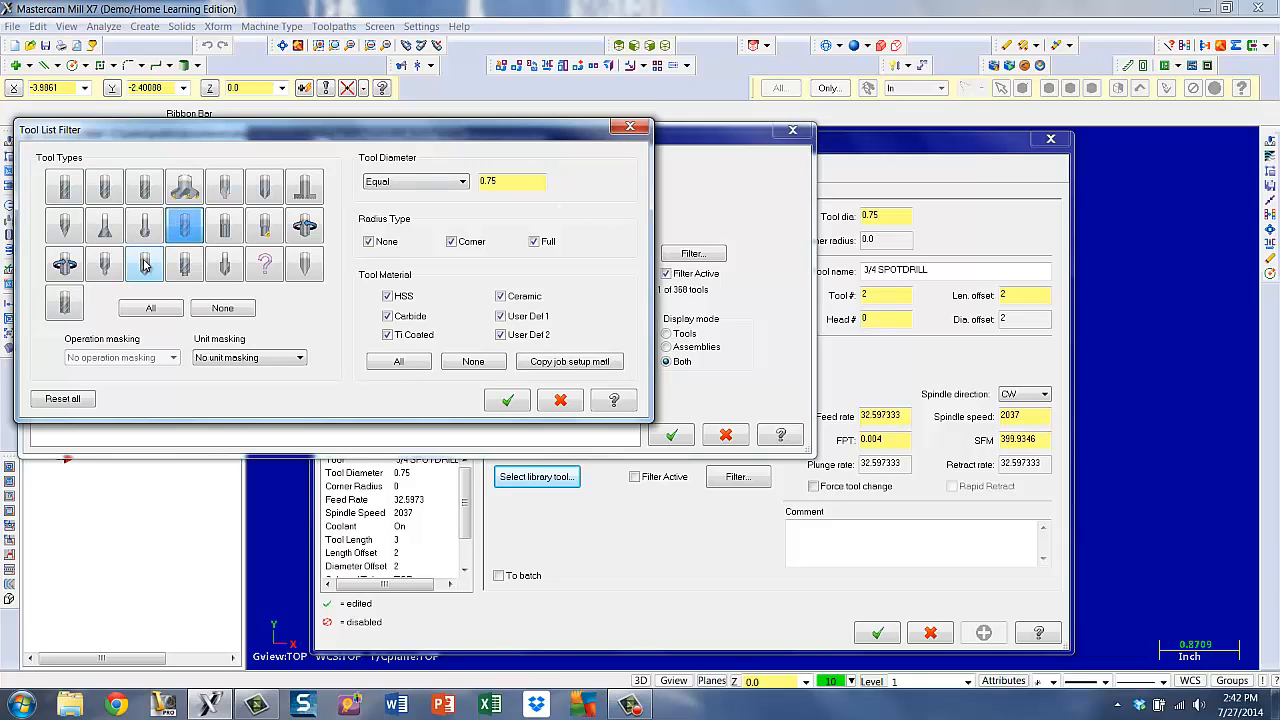
{"action": "left_click", "coordinate": [517, 187]}
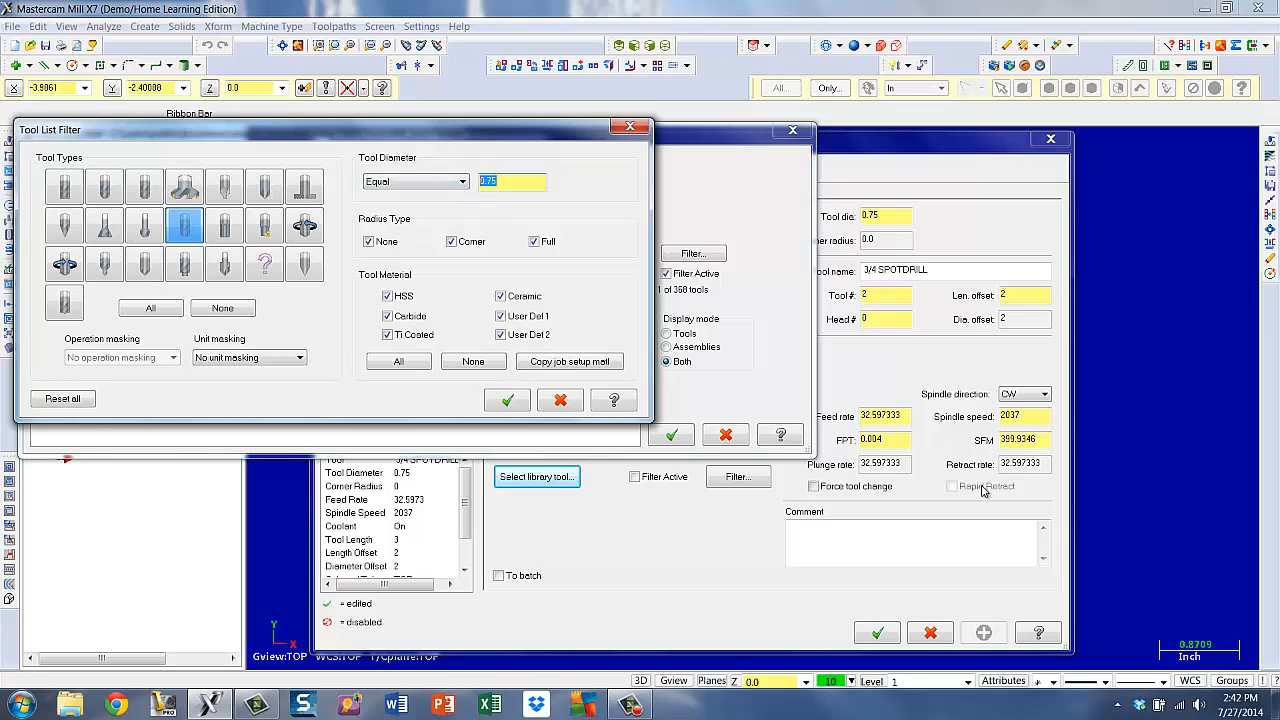
{"action": "type", "text": "1/2"}
{"action": "key", "text": "Tab"}
{"action": "left_click", "coordinate": [508, 401]}
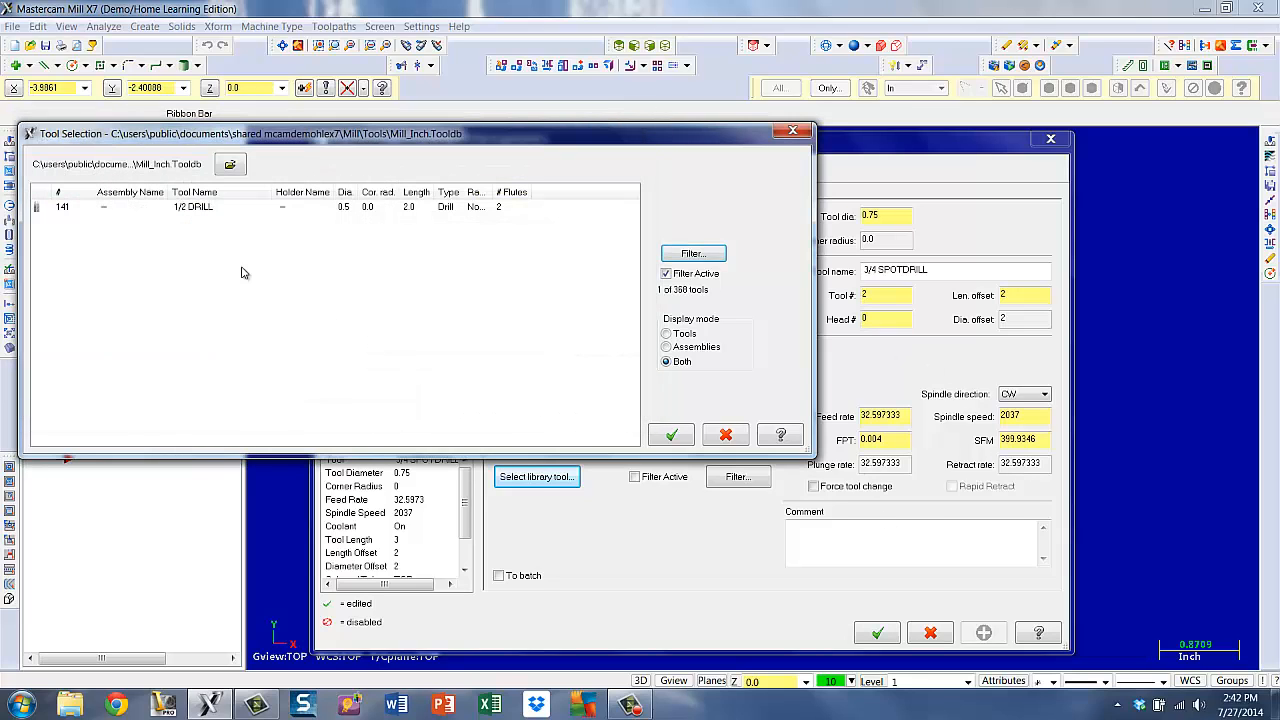
{"action": "left_click", "coordinate": [192, 207]}
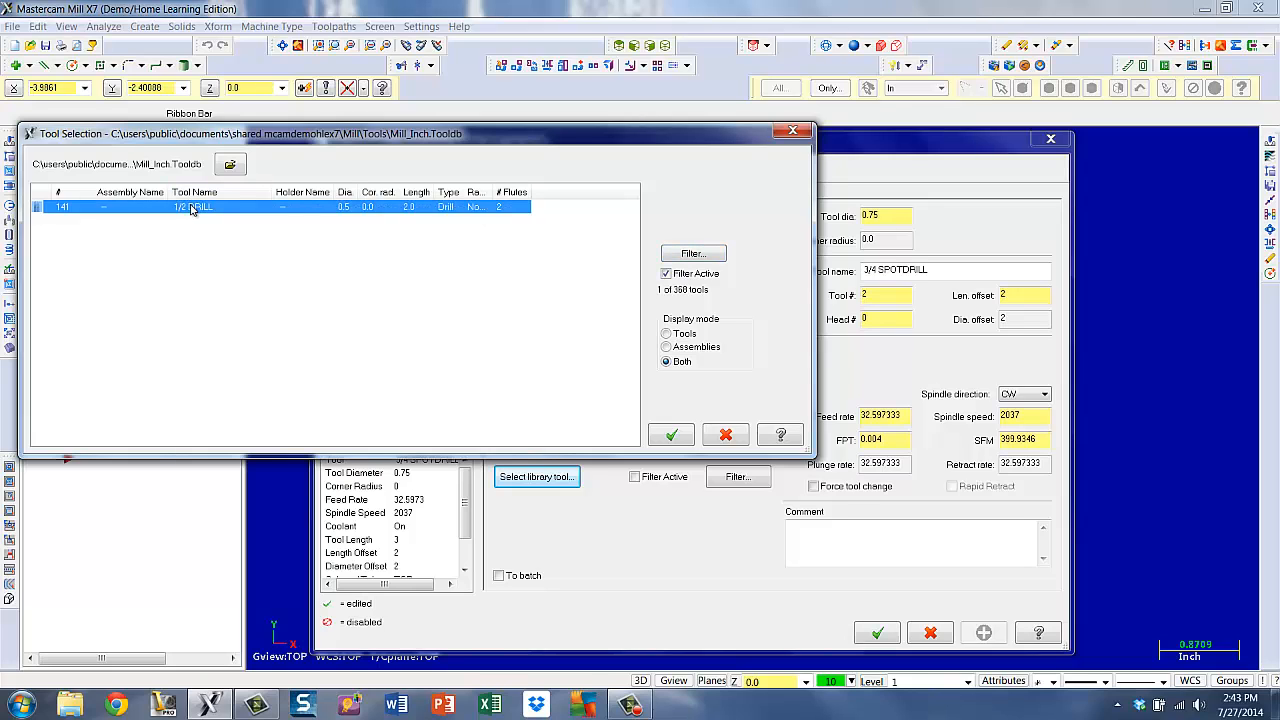
{"action": "left_click", "coordinate": [678, 438]}
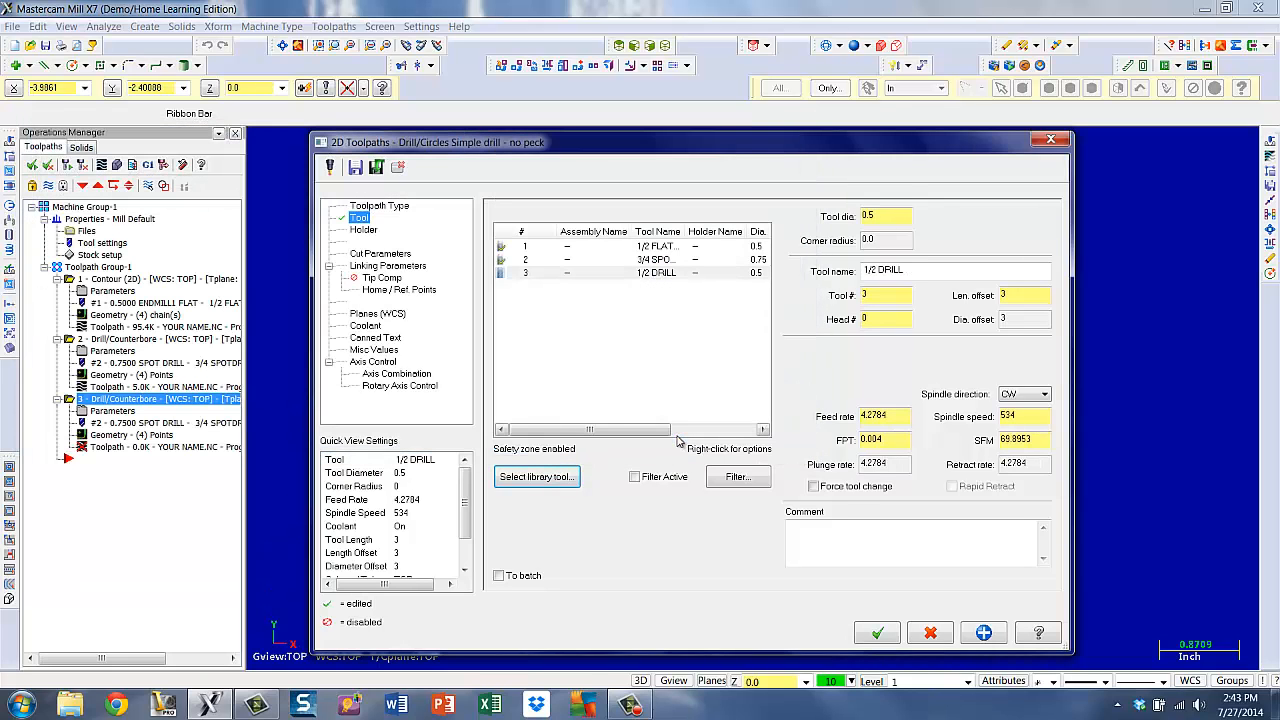
- Add the comment "drill holes" to the 1/2 drill operation
{"action": "left_click", "coordinate": [823, 535]}
{"action": "type", "text": "dri"}
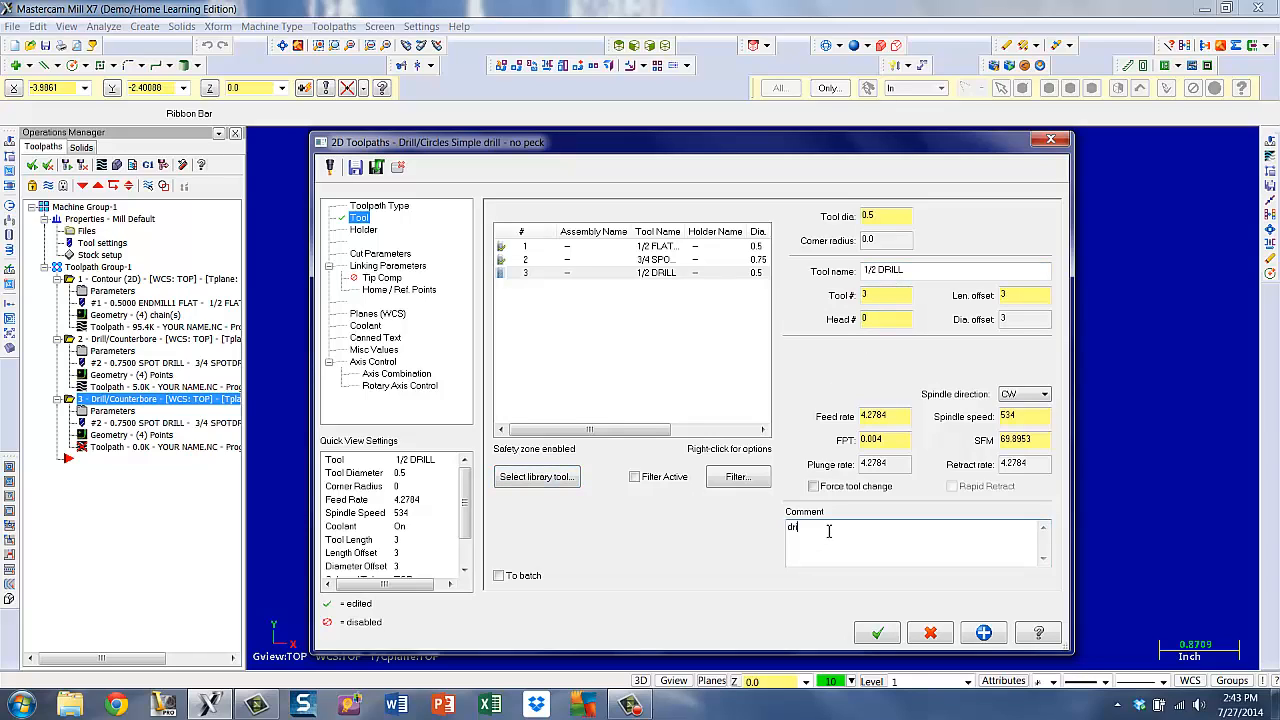
{"action": "type", "text": "ll holes"}
- Change the drilling cycle to Peck Drill with a peck of .25
{"action": "left_click", "coordinate": [383, 255]}
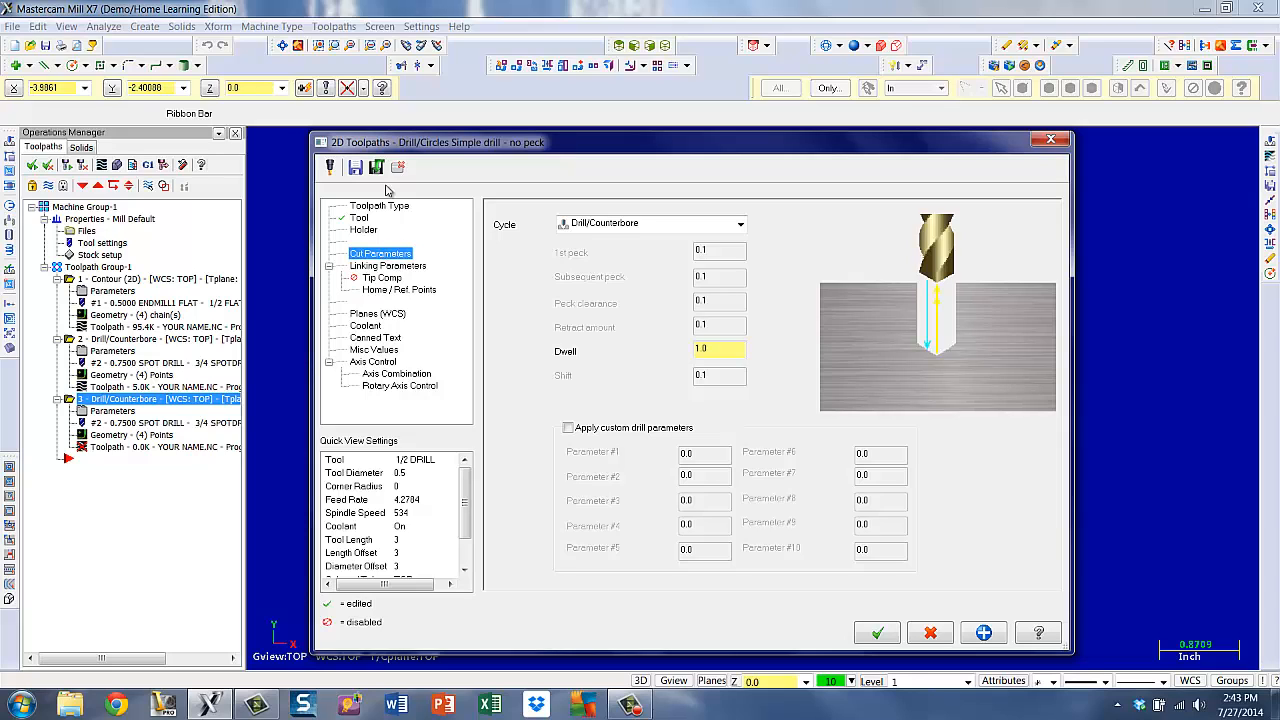
{"action": "left_click", "coordinate": [741, 224]}
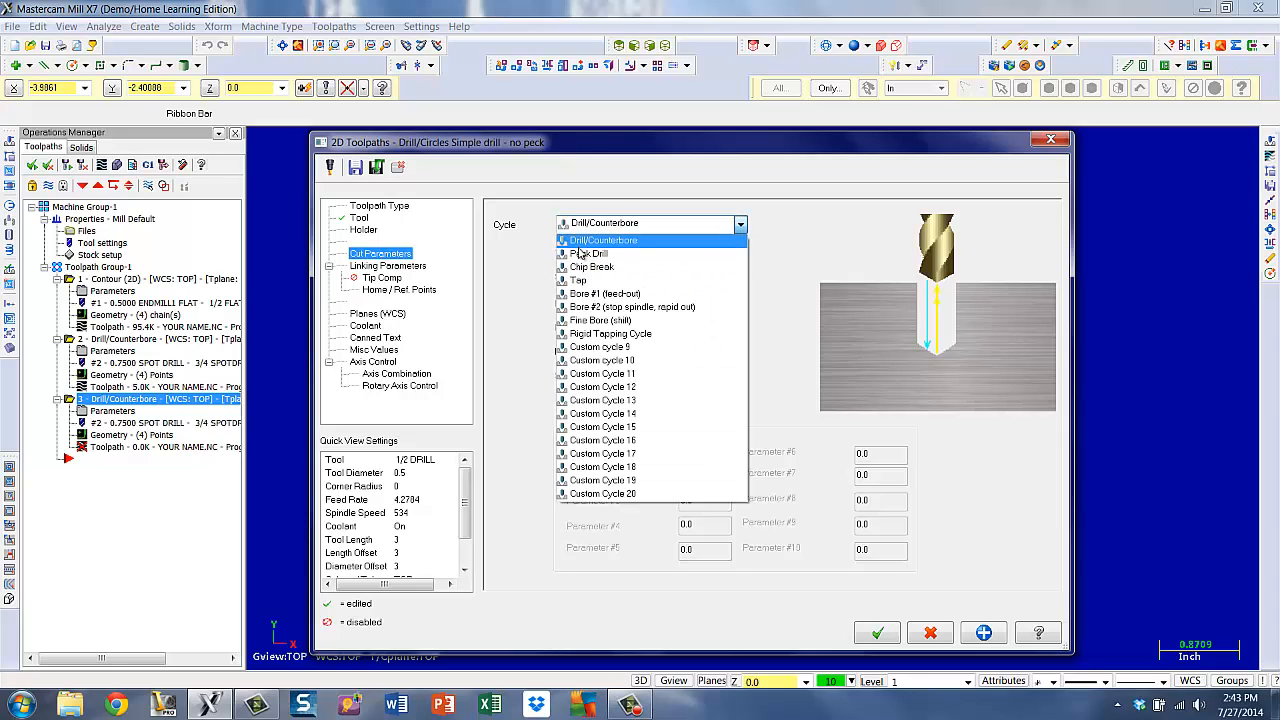
{"action": "left_click", "coordinate": [577, 254]}
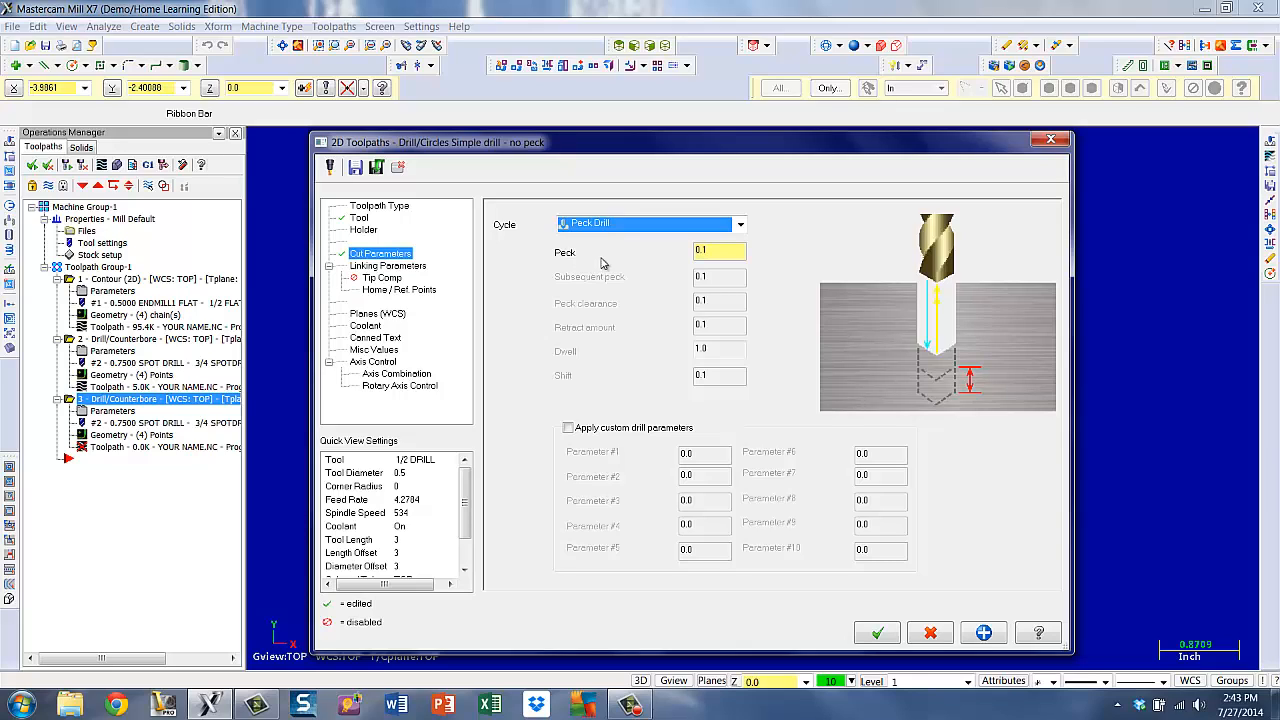
{"action": "left_click_drag", "start_coordinate": [718, 251], "coordinate": [687, 253]}
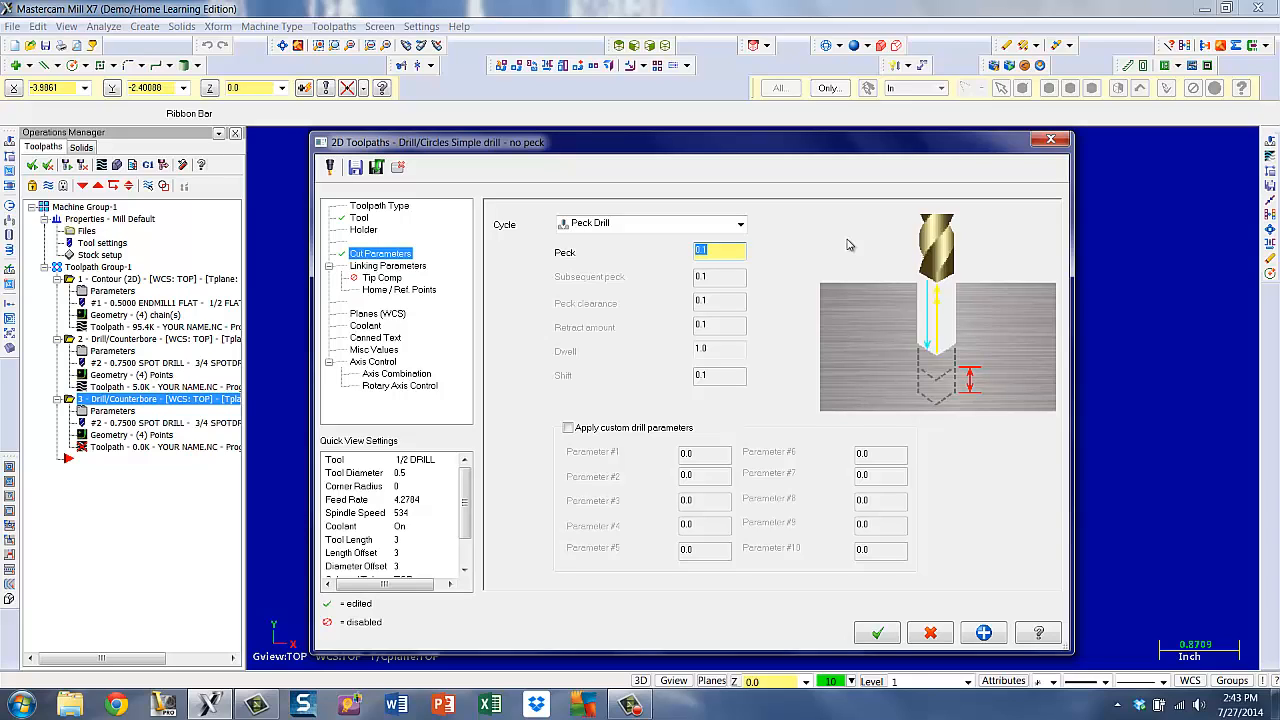
{"action": "key", "text": "BackSpace"}
{"action": "type", "text": ".25"}
{"action": "key", "text": "Return"}
- Set the drill depth to an absolute value of -2 in the linking parameters
{"action": "left_click", "coordinate": [370, 267]}
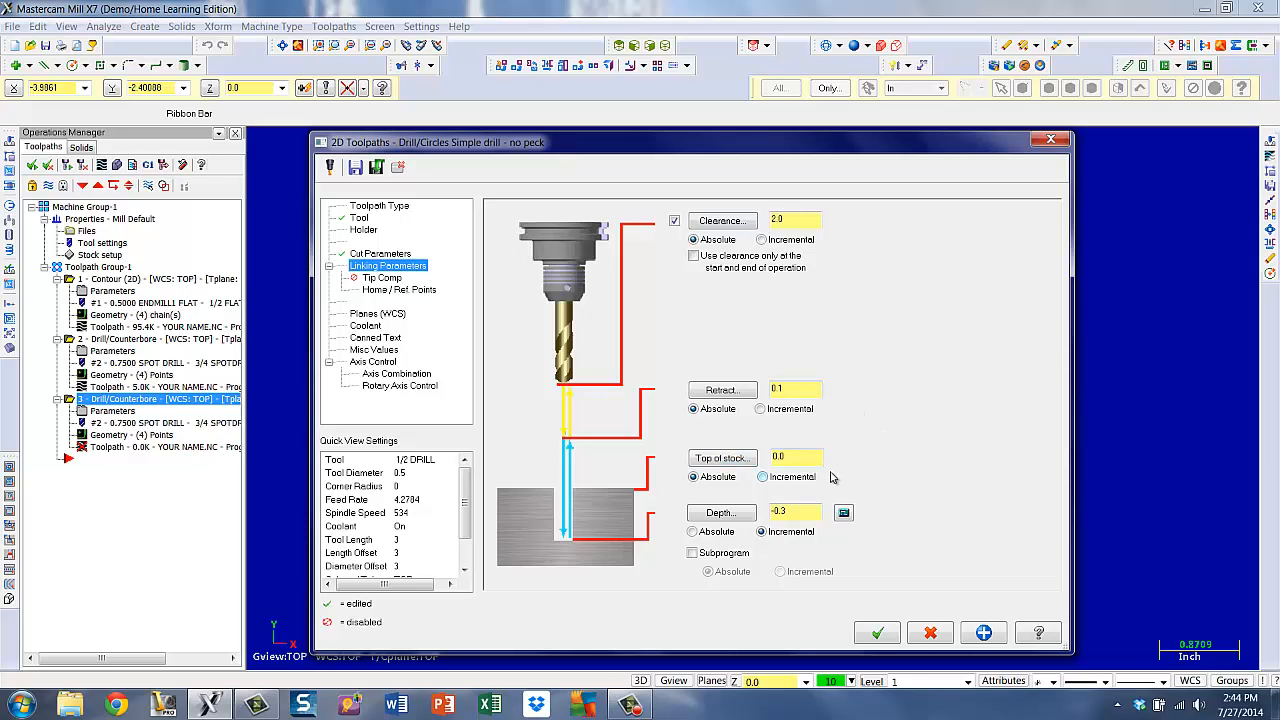
{"action": "left_click", "coordinate": [692, 531]}
{"action": "left_click_drag", "start_coordinate": [797, 514], "coordinate": [762, 532]}
{"action": "type", "text": "-2"}
{"action": "key", "text": "Return"}
- Enable tip compensation with a breakthrough amount of 0 and generate the peck drill toolpath
{"action": "left_click", "coordinate": [380, 279]}
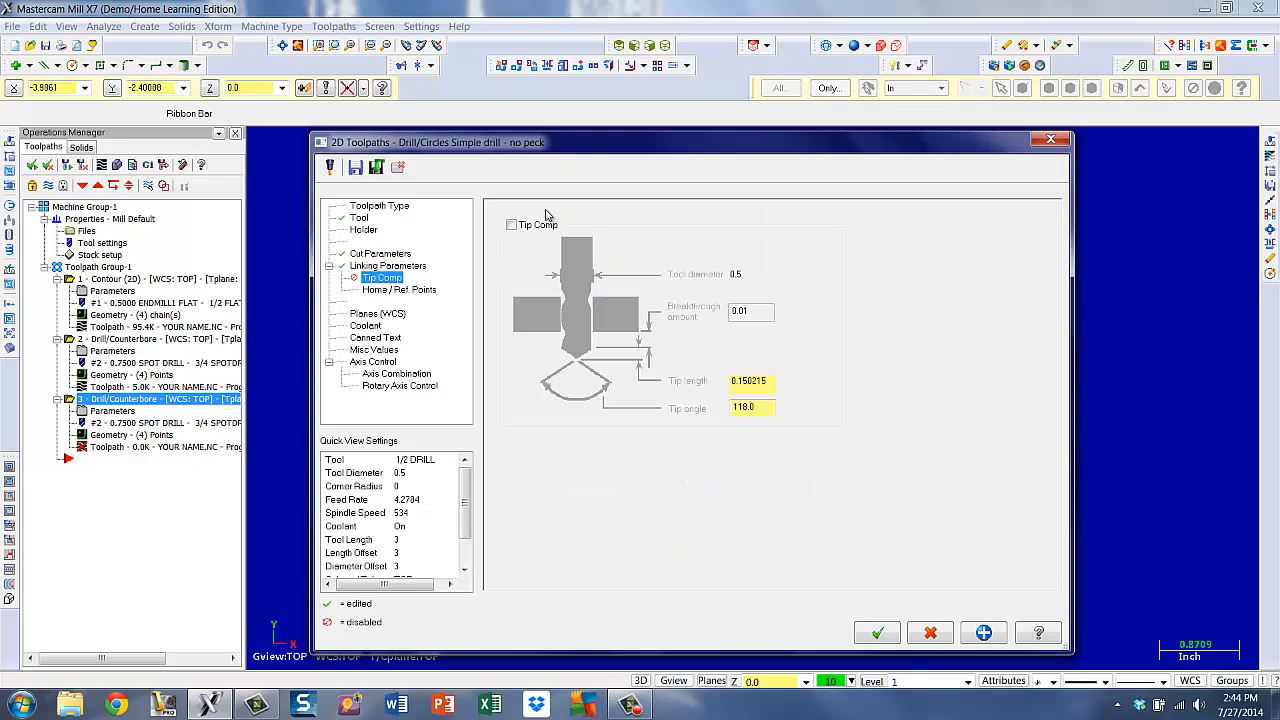
{"action": "left_click", "coordinate": [512, 226]}
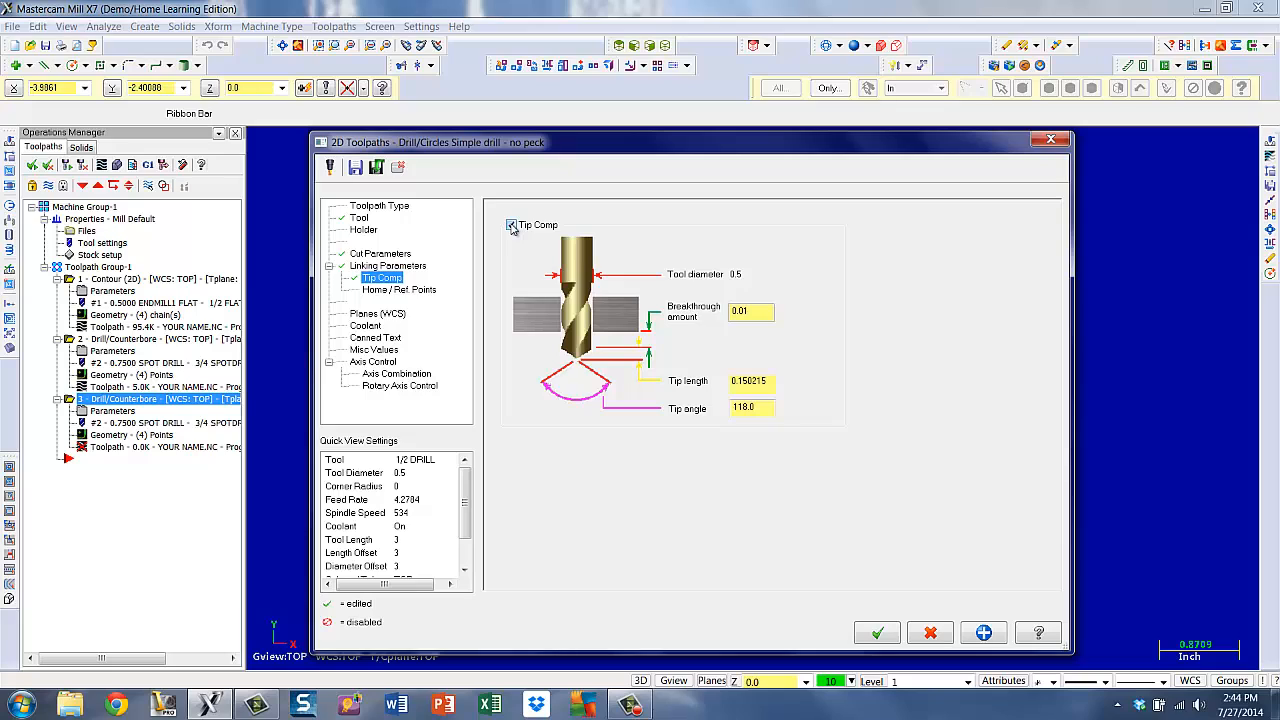
{"action": "left_click", "coordinate": [752, 312]}
{"action": "type", "text": "0"}
{"action": "left_click", "coordinate": [878, 634]}
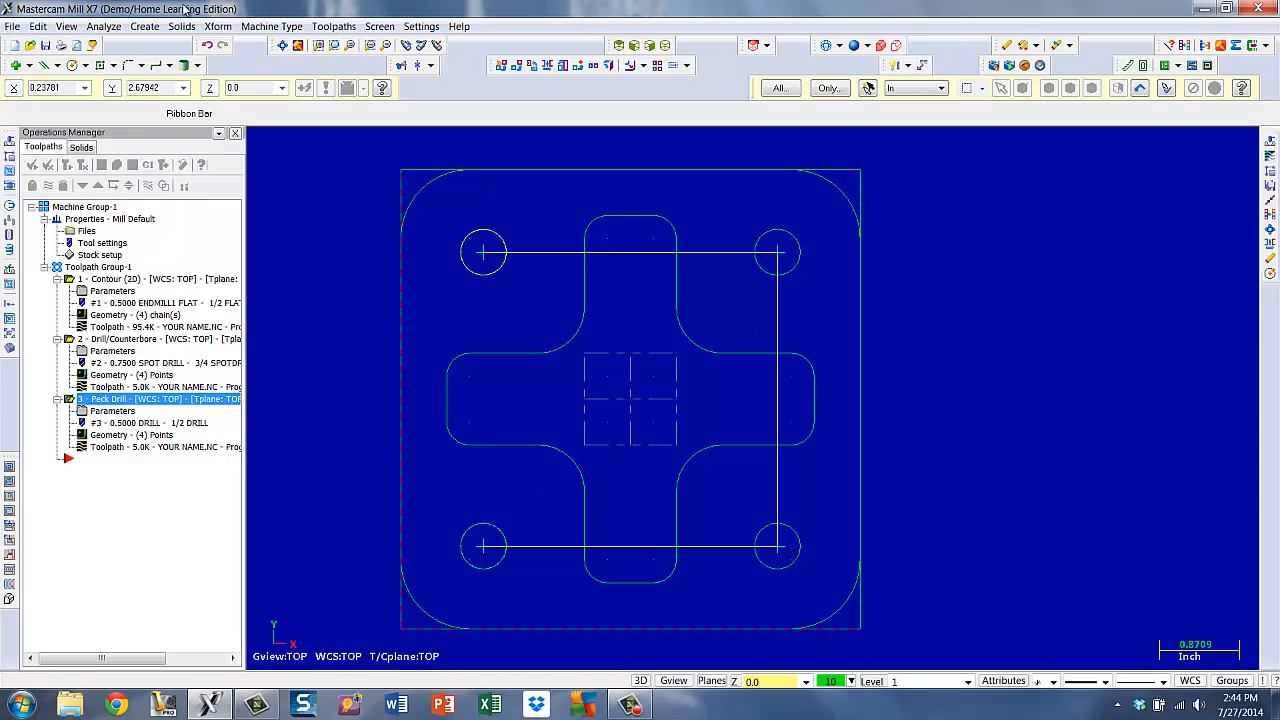
- Backplot the peck drill toolpath and examine the drilling depth at the four holes from isometric and side angles
{"action": "left_click", "coordinate": [101, 170]}
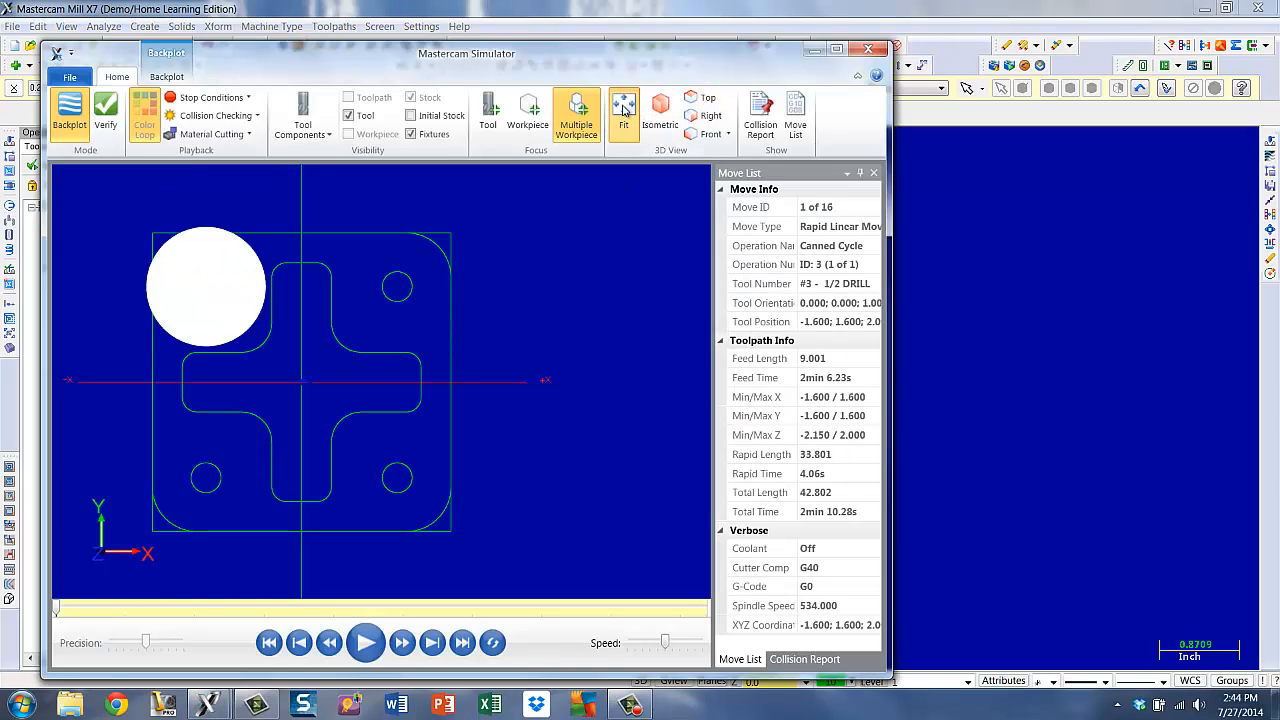
{"action": "left_click", "coordinate": [625, 116]}
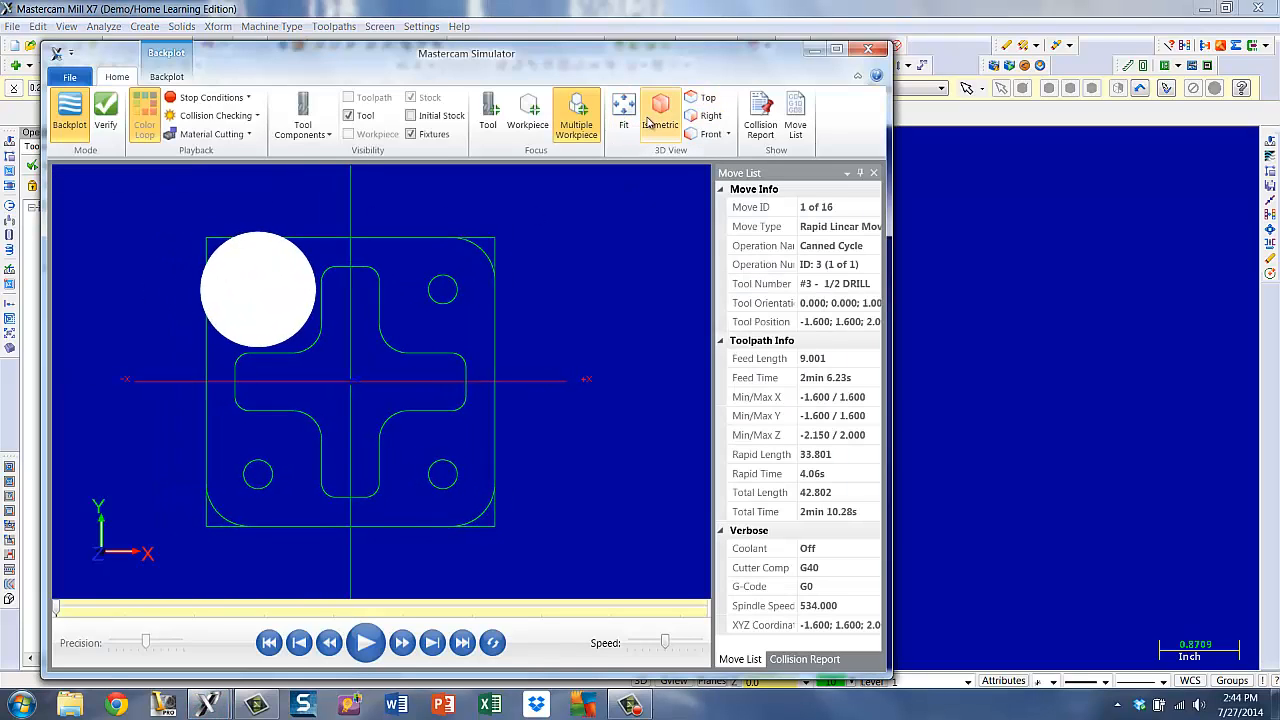
{"action": "left_click", "coordinate": [658, 116]}
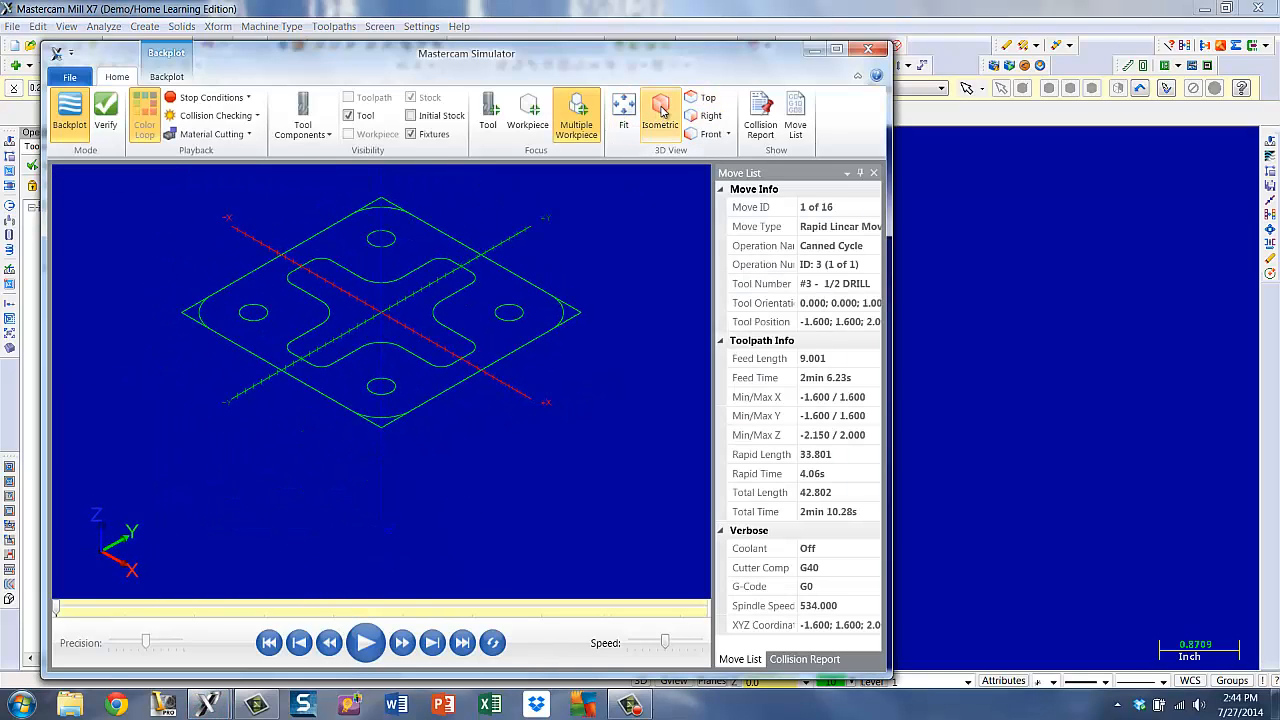
{"action": "left_click", "coordinate": [366, 642]}
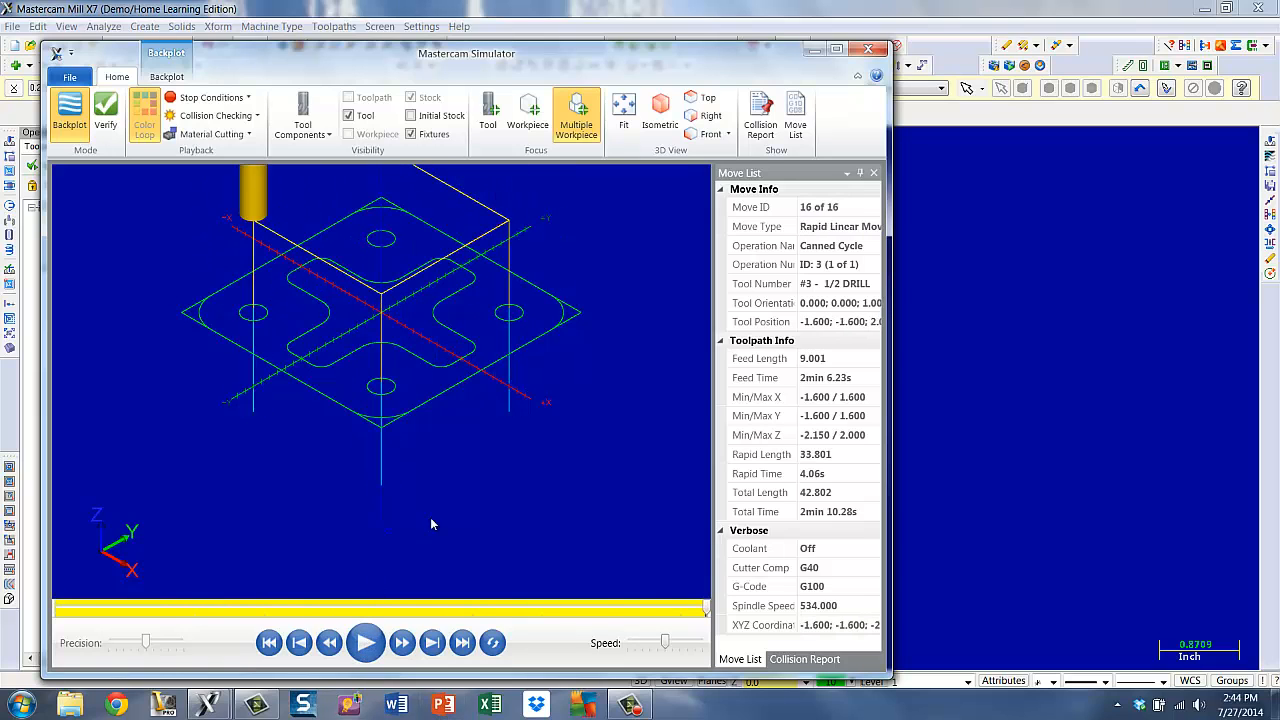
{"action": "middle_click_drag", "start_coordinate": [449, 481], "coordinate": [400, 390]}
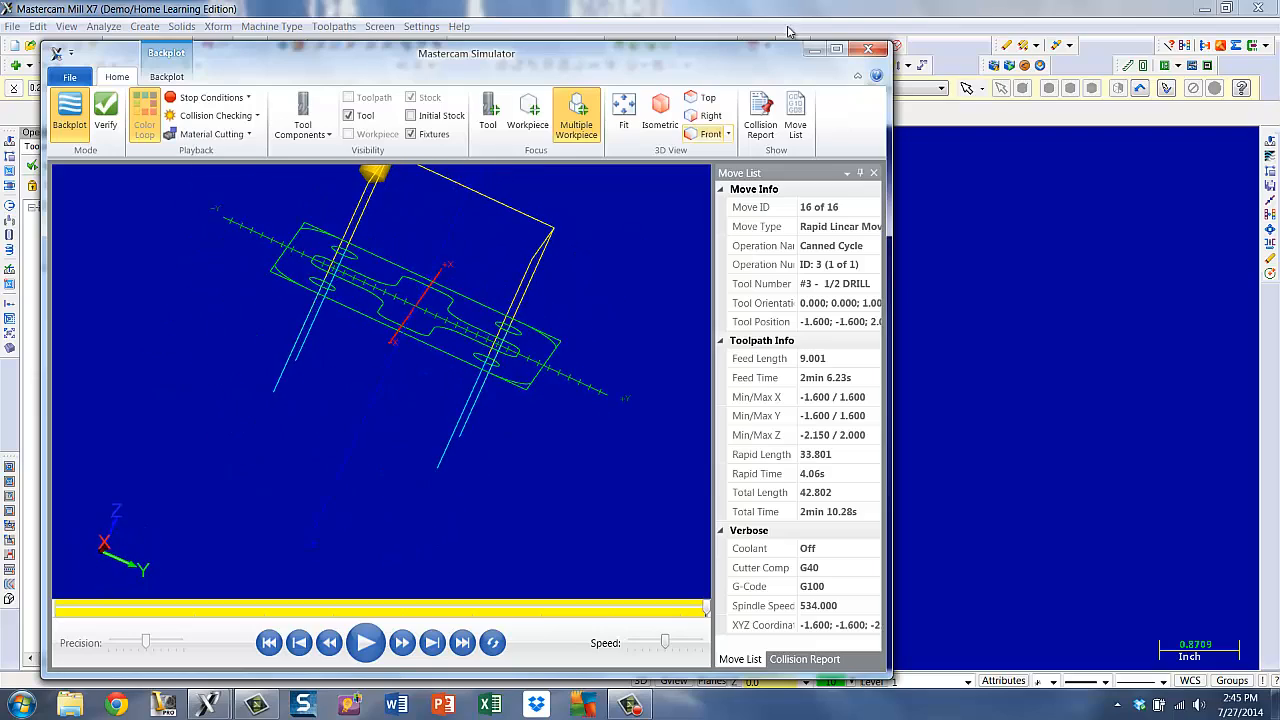
{"action": "left_click", "coordinate": [838, 50]}
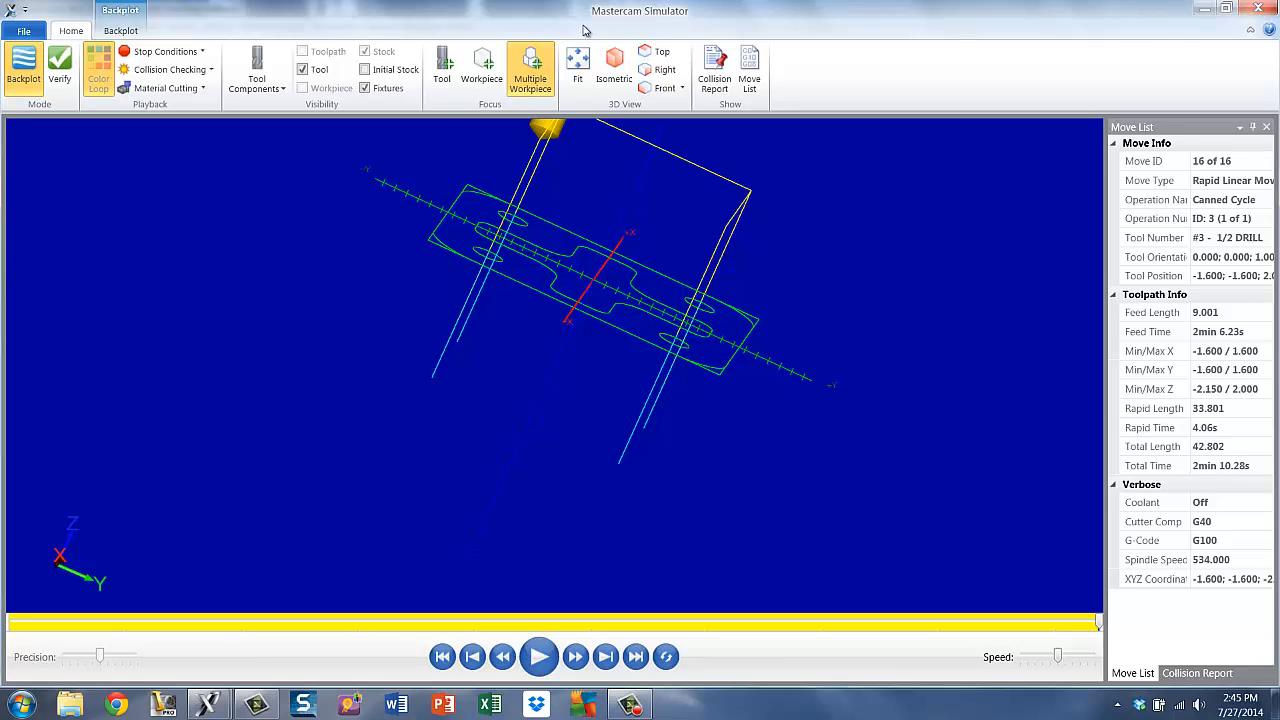
{"action": "left_click", "coordinate": [606, 76]}
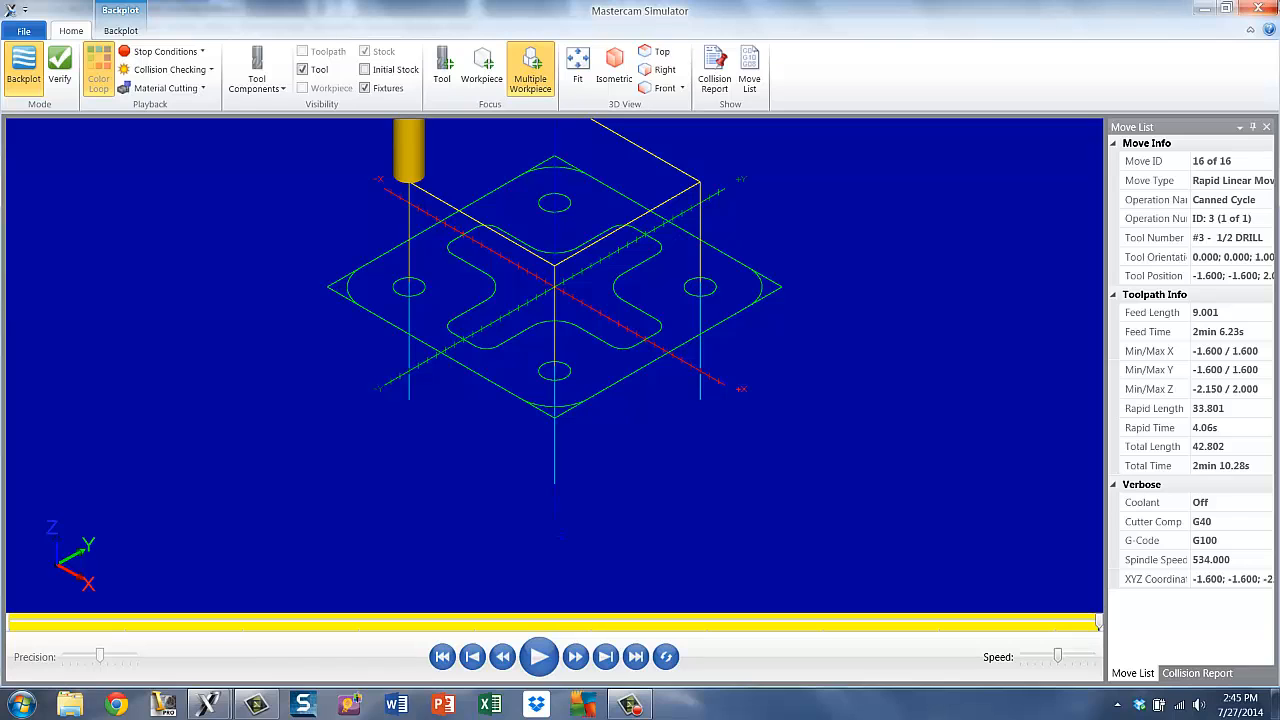
{"action": "left_click", "coordinate": [1259, 10]}
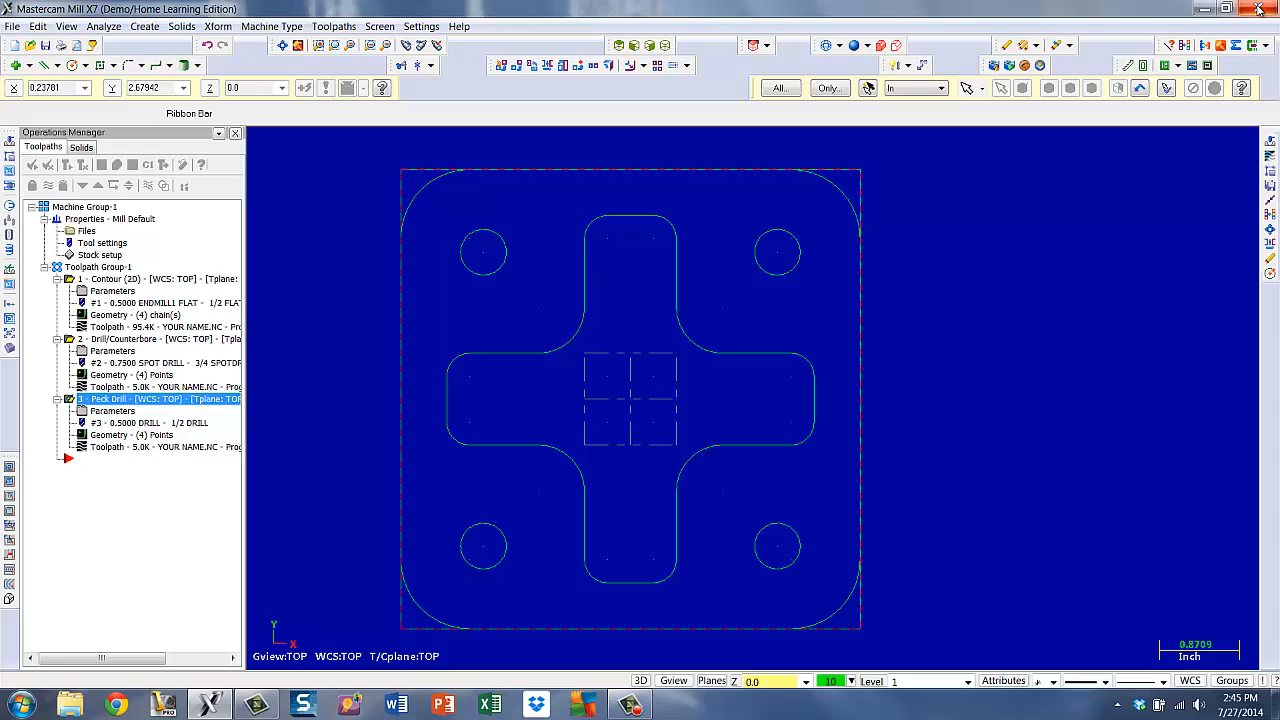
- Start a pocket toolpath on the cross-shaped outline, reversing the chain direction and keeping Pocket as toolpath type
{"action": "left_click", "coordinate": [335, 26]}
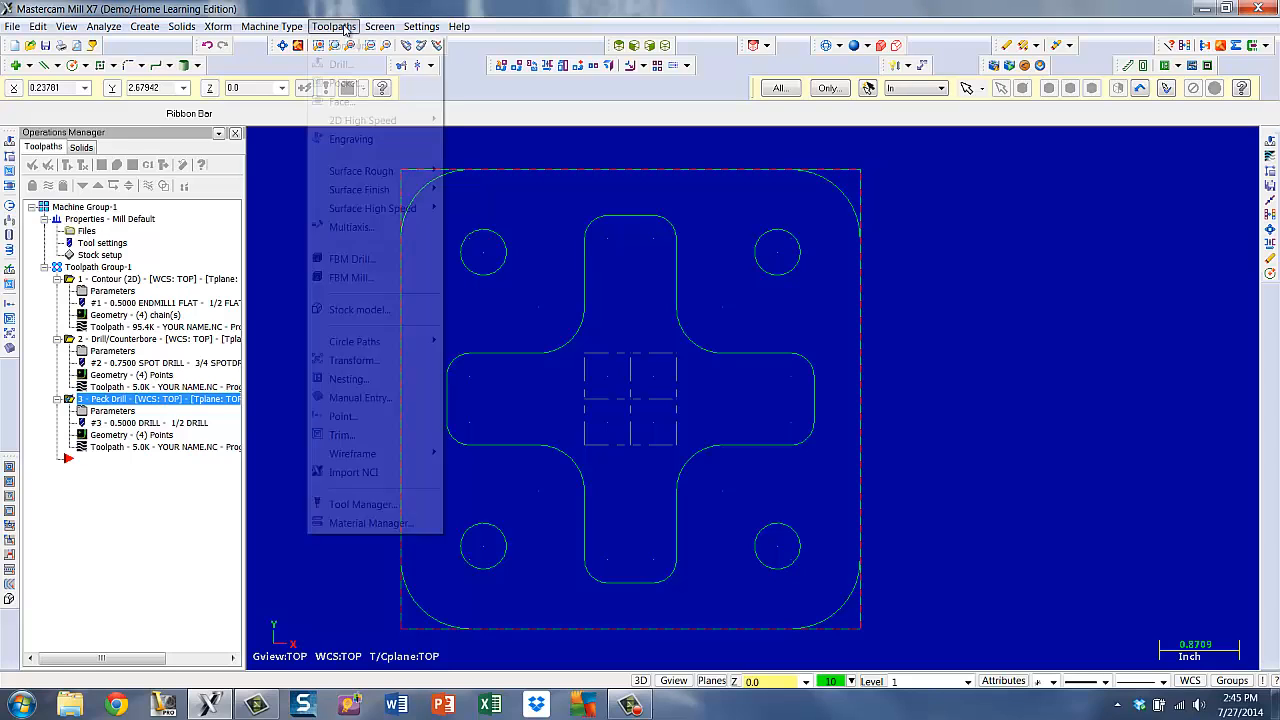
{"action": "left_click", "coordinate": [347, 84]}
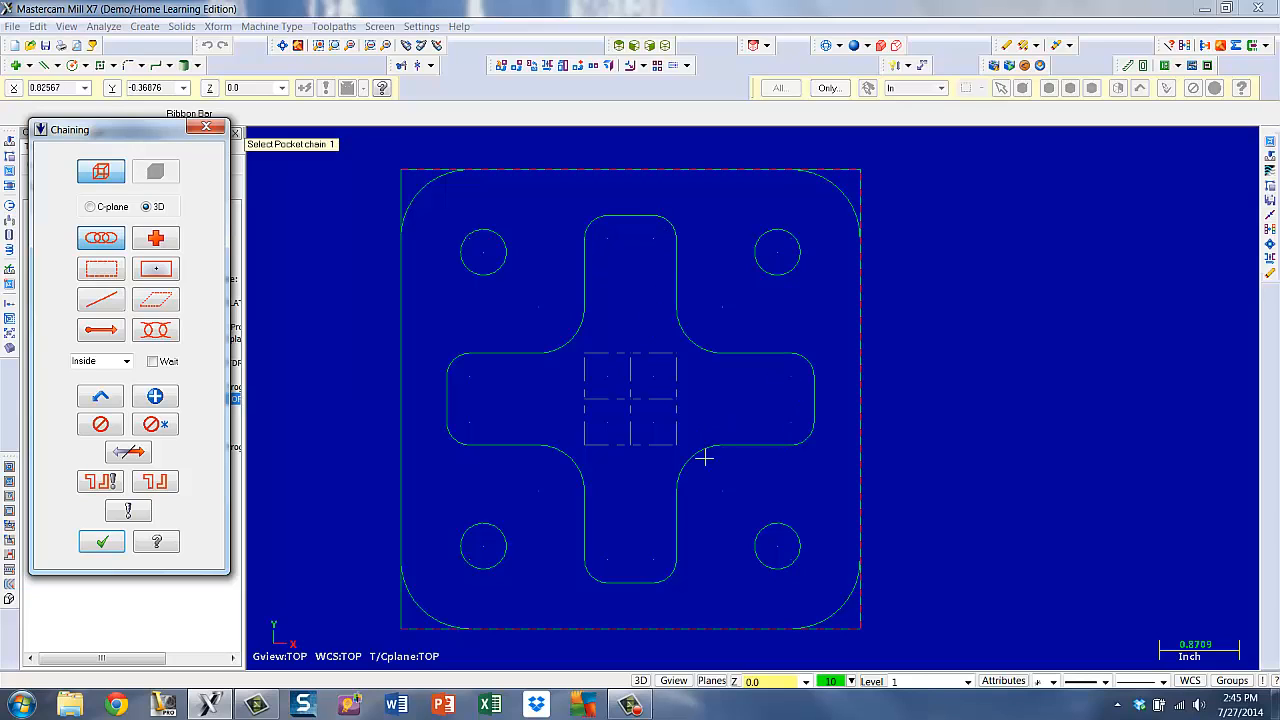
{"action": "left_click", "coordinate": [585, 274]}
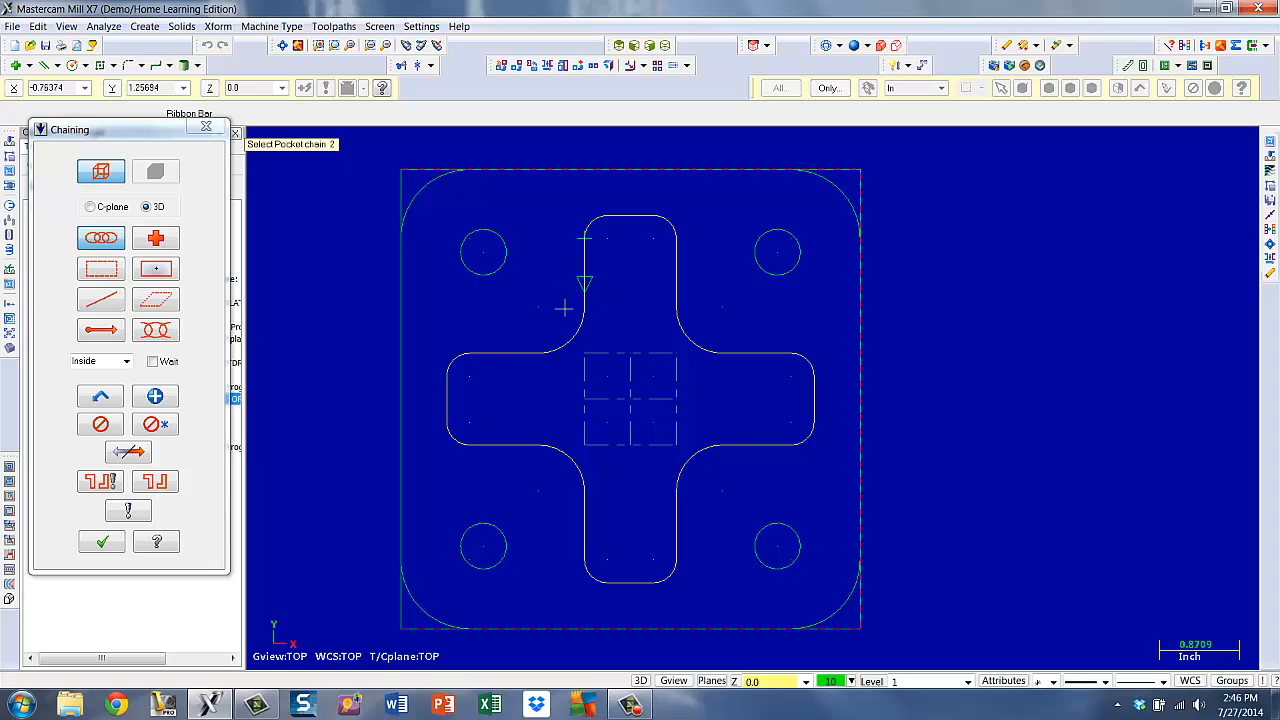
{"action": "left_click", "coordinate": [136, 458]}
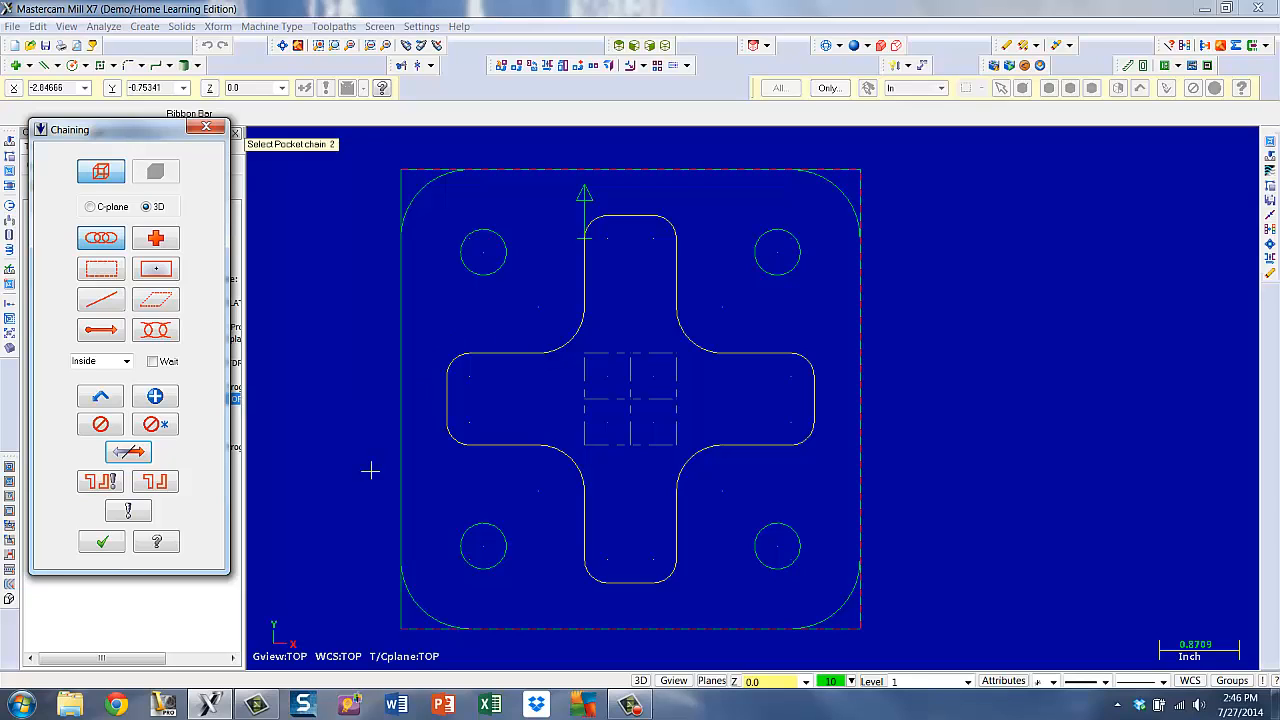
{"action": "left_click", "coordinate": [102, 541]}
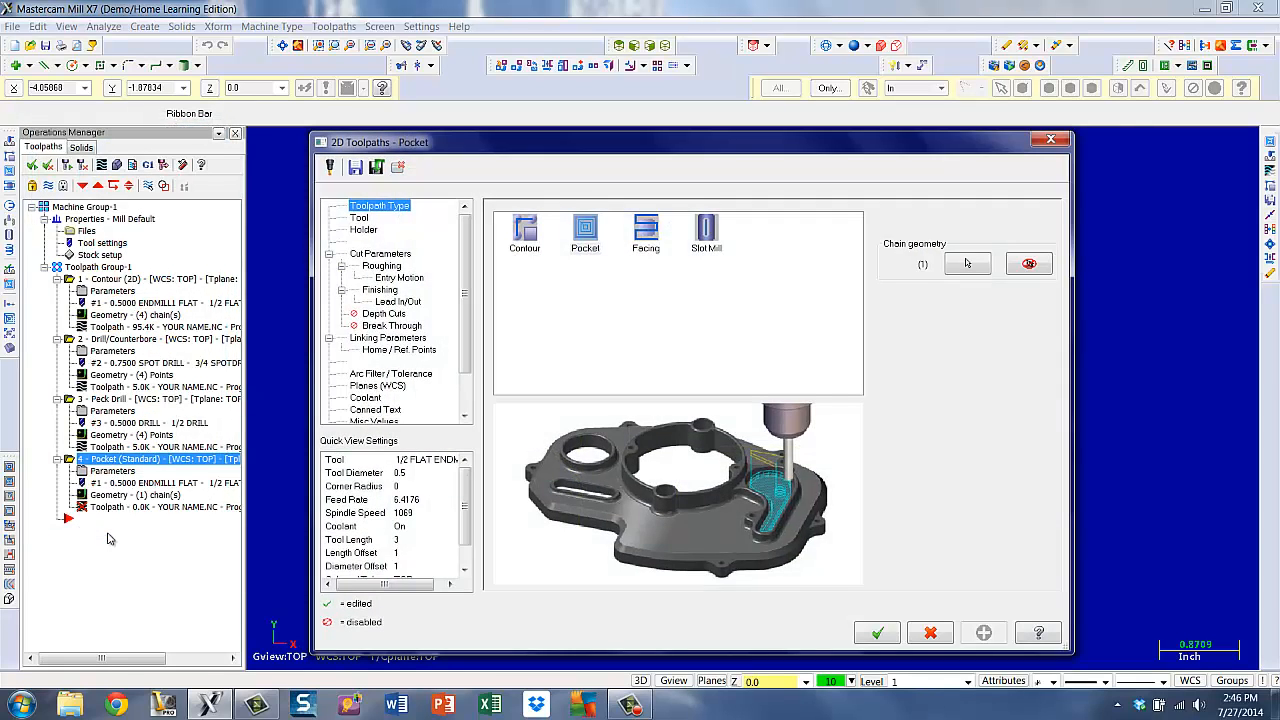
{"action": "left_click", "coordinate": [586, 232]}
- Assign the 1/2 flat endmill to the pocket operation and add the comment "mill pocket"
{"action": "left_click", "coordinate": [359, 219]}
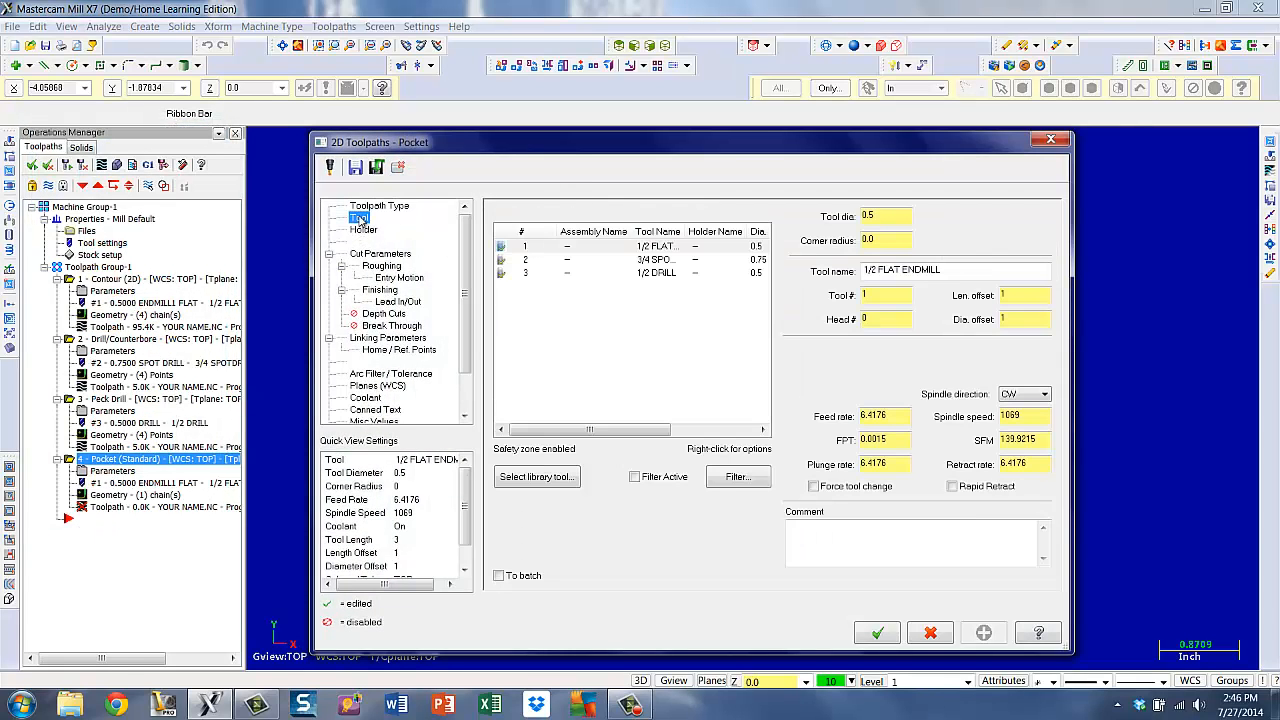
{"action": "left_click", "coordinate": [642, 247]}
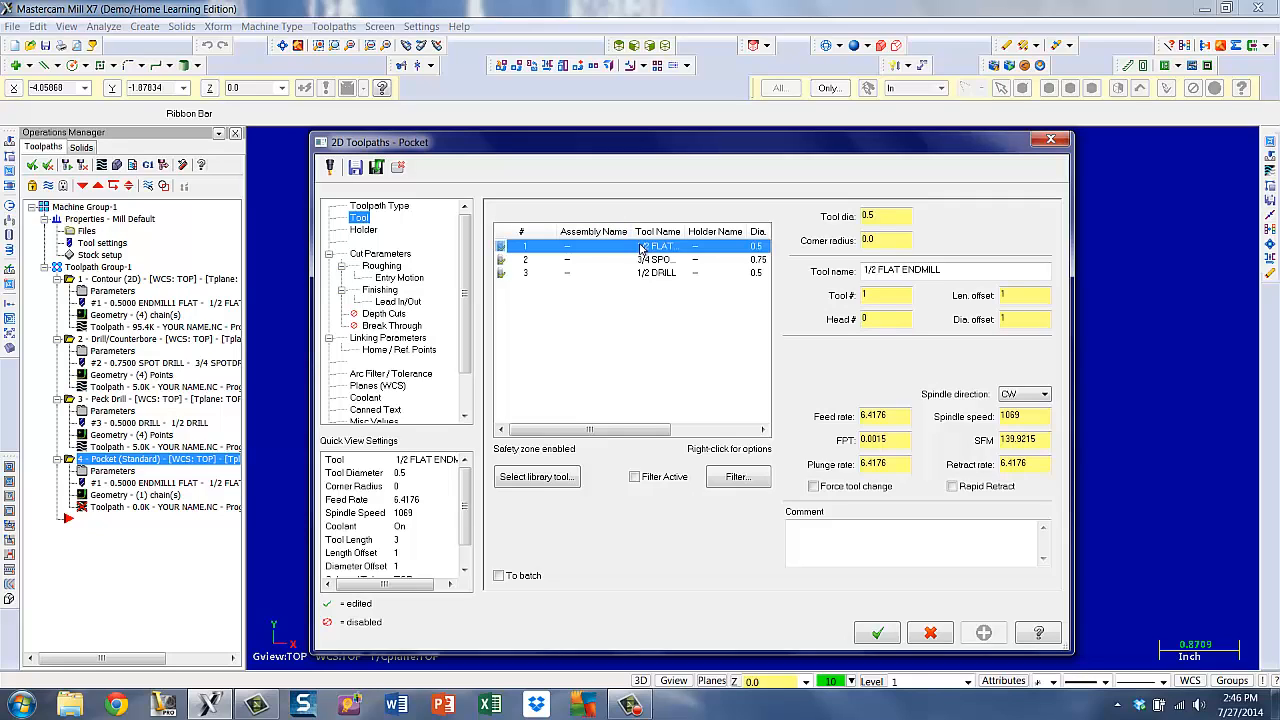
{"action": "left_click", "coordinate": [824, 542]}
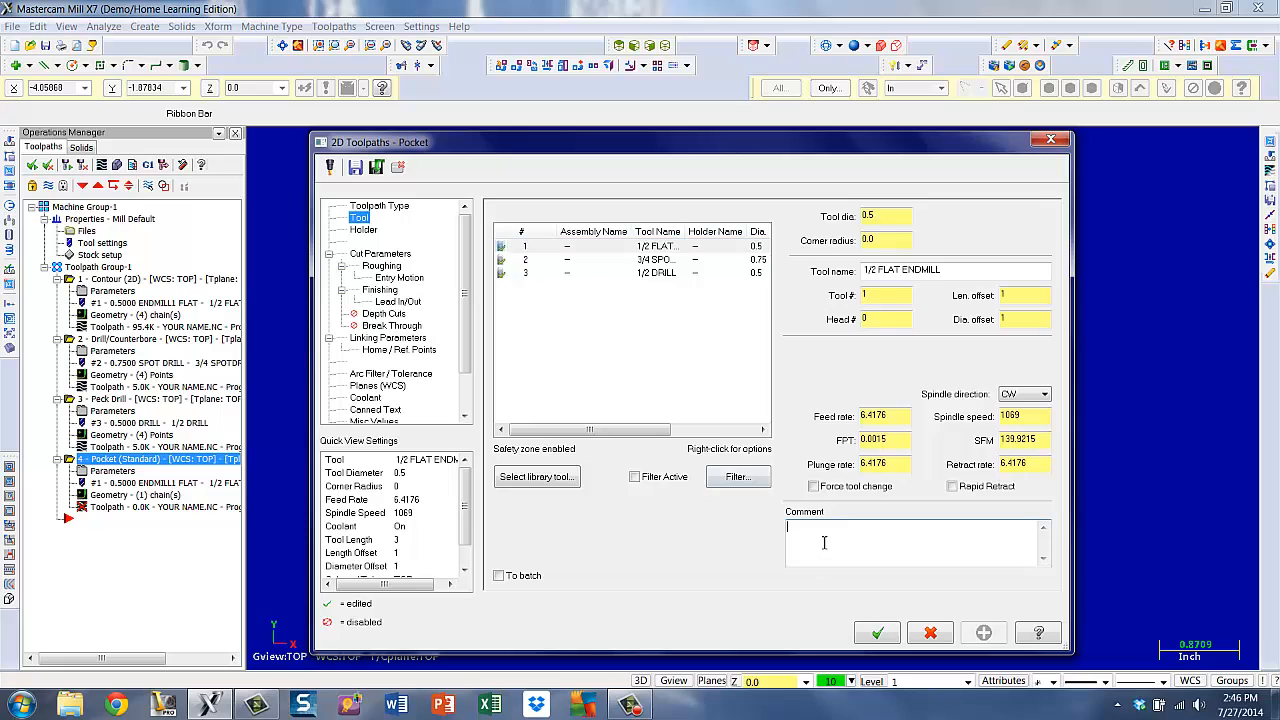
{"action": "type", "text": "mill poocket"}
{"action": "left_click", "coordinate": [821, 528]}
{"action": "key", "text": "BackSpace"}
- Set the pocket's stock to leave on walls and on floors to 0
{"action": "left_click", "coordinate": [381, 254]}
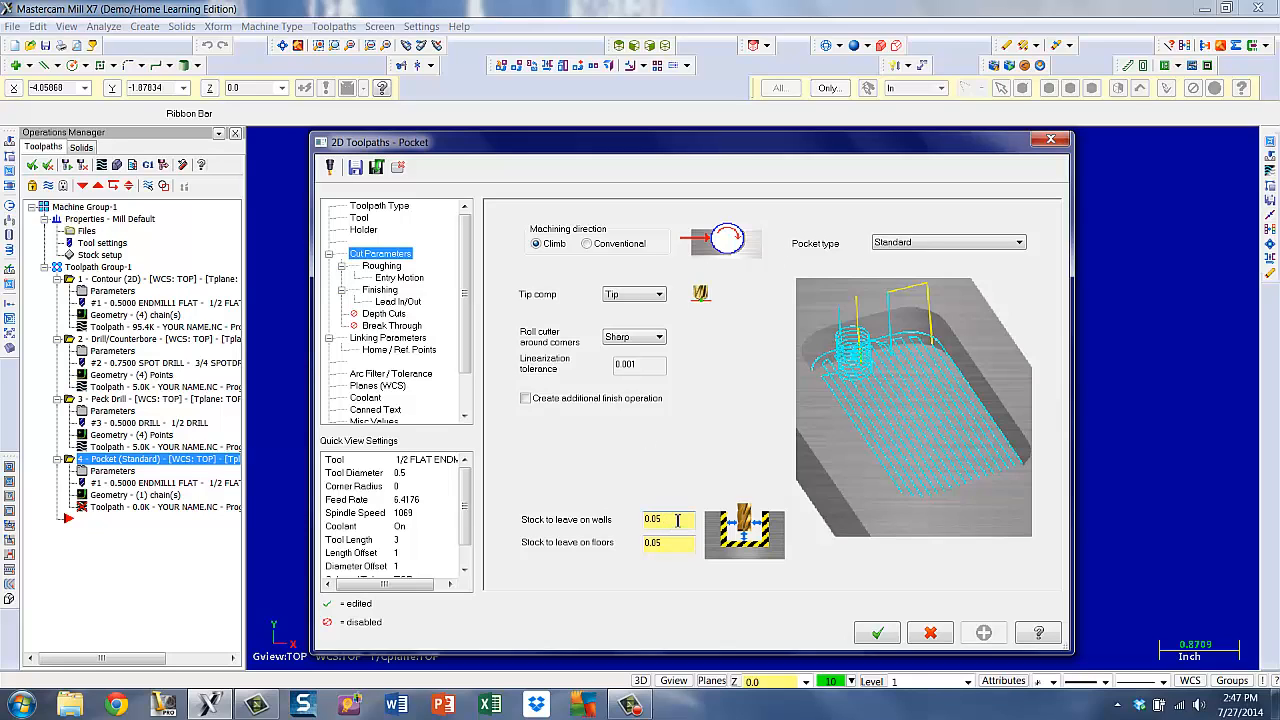
{"action": "left_click_drag", "start_coordinate": [679, 520], "coordinate": [643, 519]}
{"action": "type", "text": "0"}
{"action": "left_click_drag", "start_coordinate": [680, 543], "coordinate": [645, 543]}
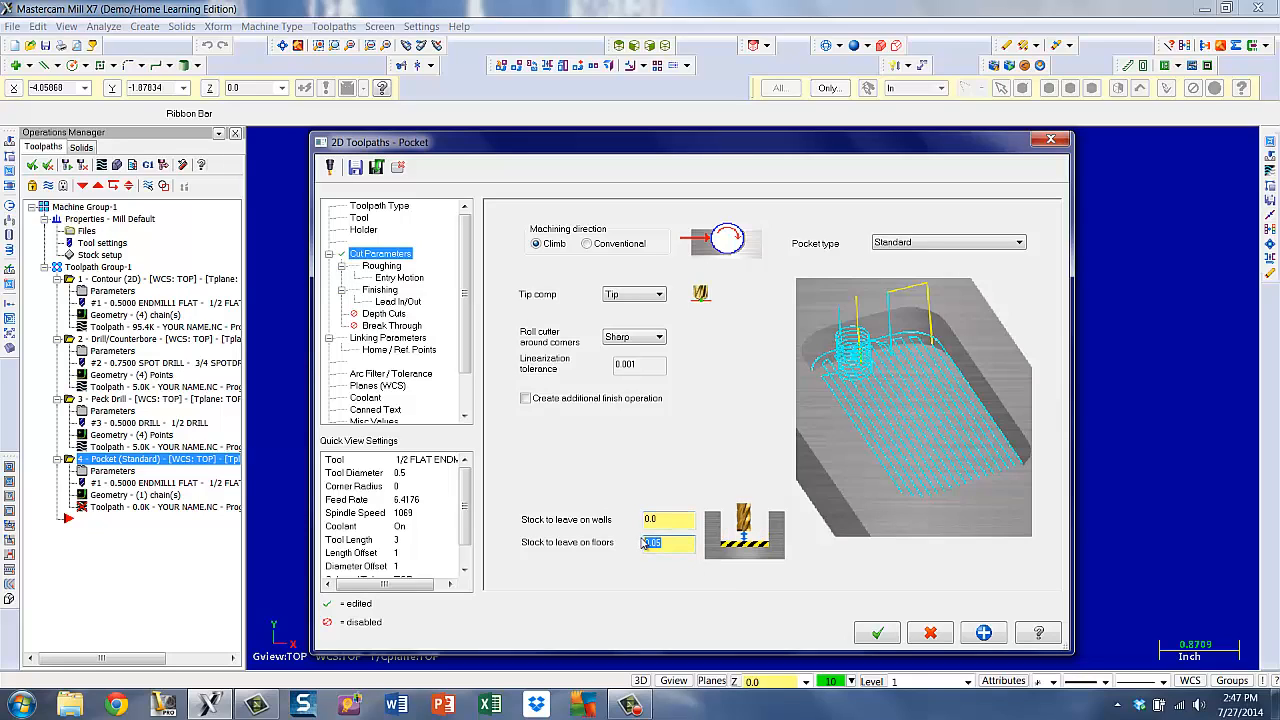
{"action": "type", "text": "0"}
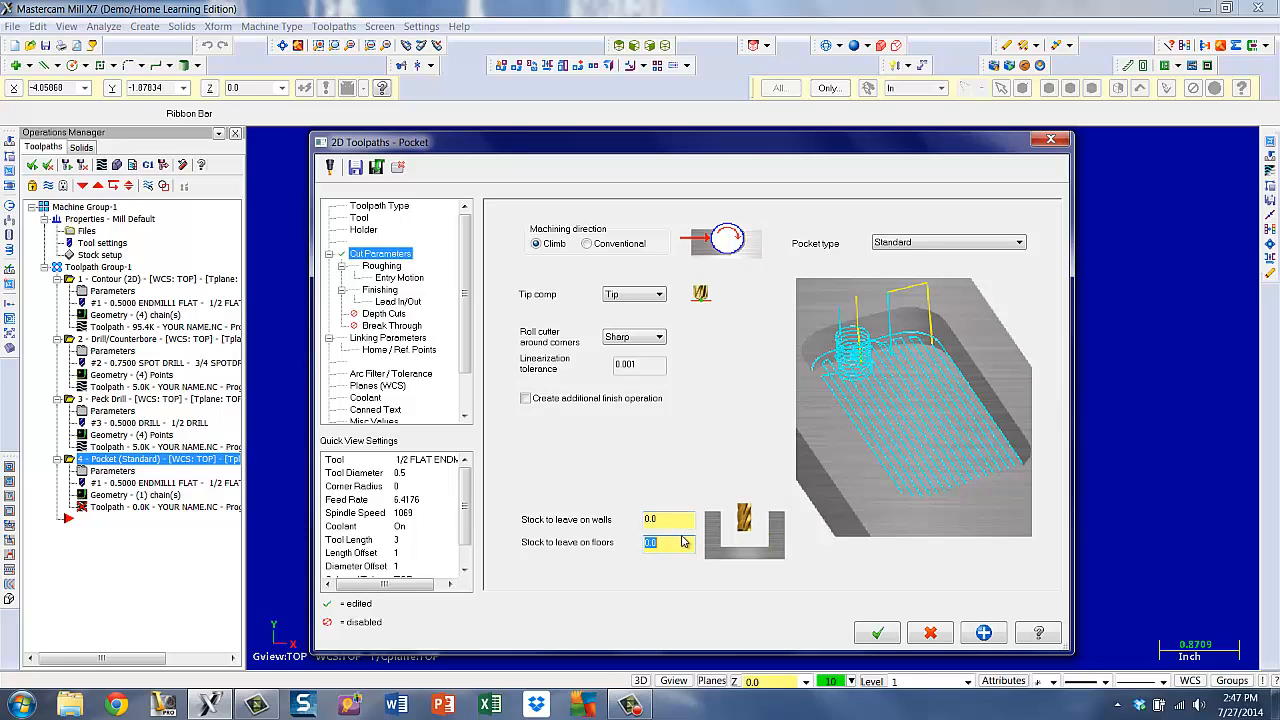
- Use Constant Overlap Spiral as the pocket roughing method, with Helix entry motion
{"action": "left_click", "coordinate": [378, 266]}
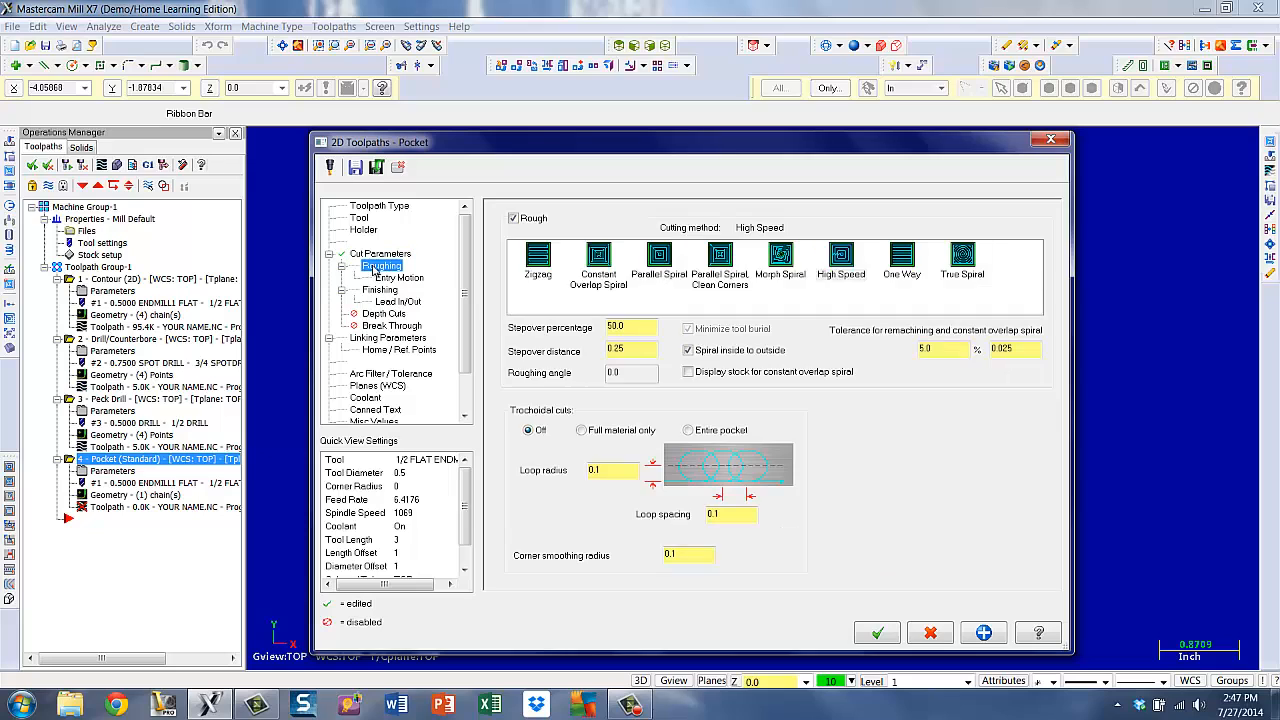
{"action": "left_click", "coordinate": [601, 258]}
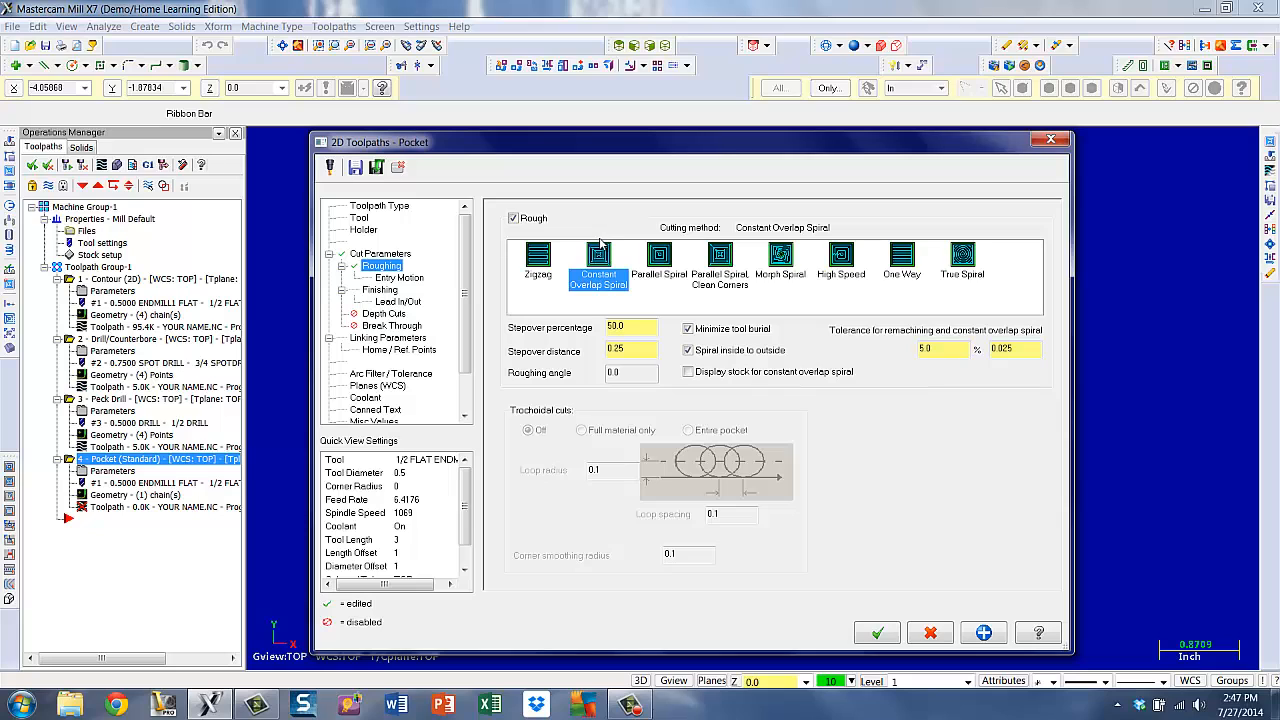
{"action": "left_click", "coordinate": [399, 278]}
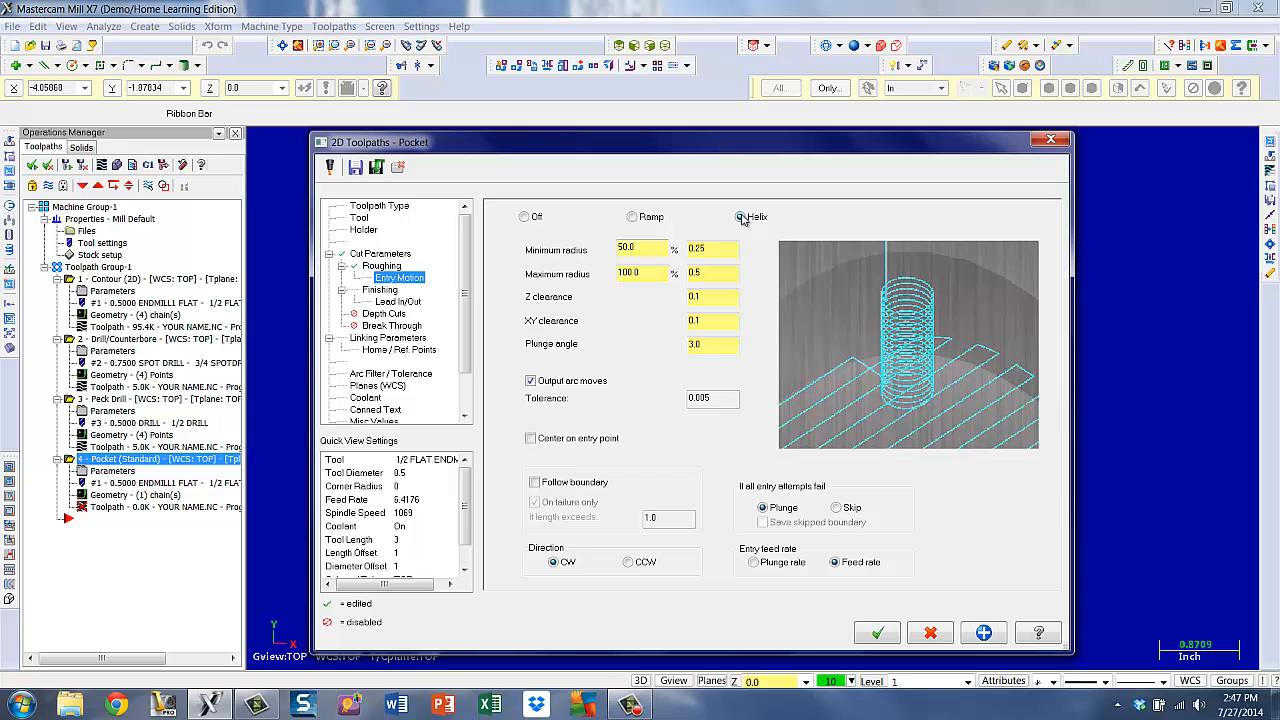
- Edit the finish pass spacing and turn on Keep tool down for the pocket's finishing
{"action": "left_click", "coordinate": [378, 290]}
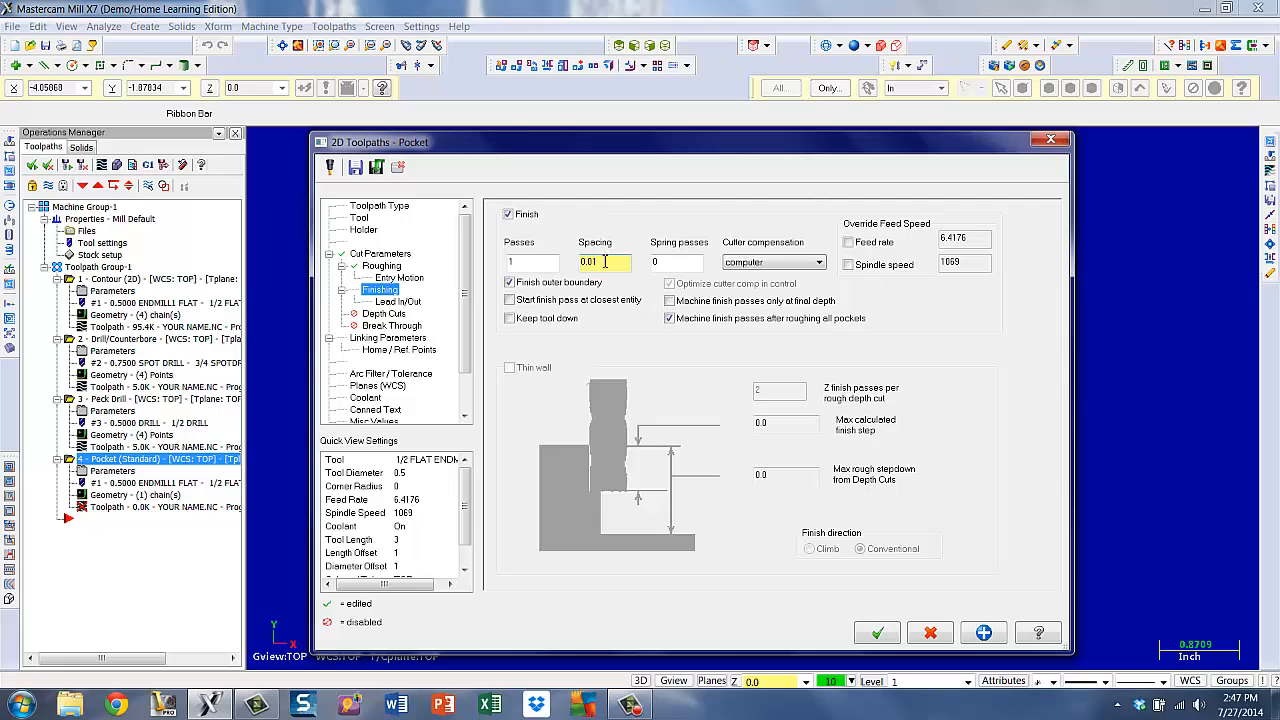
{"action": "left_click_drag", "start_coordinate": [604, 261], "coordinate": [567, 267]}
{"action": "key", "text": "BackSpace"}
{"action": "left_click", "coordinate": [510, 318]}
- Set the arc radius to 60% for both the entry and exit of the pocket's finishing lead in/out
{"action": "left_click", "coordinate": [396, 302]}
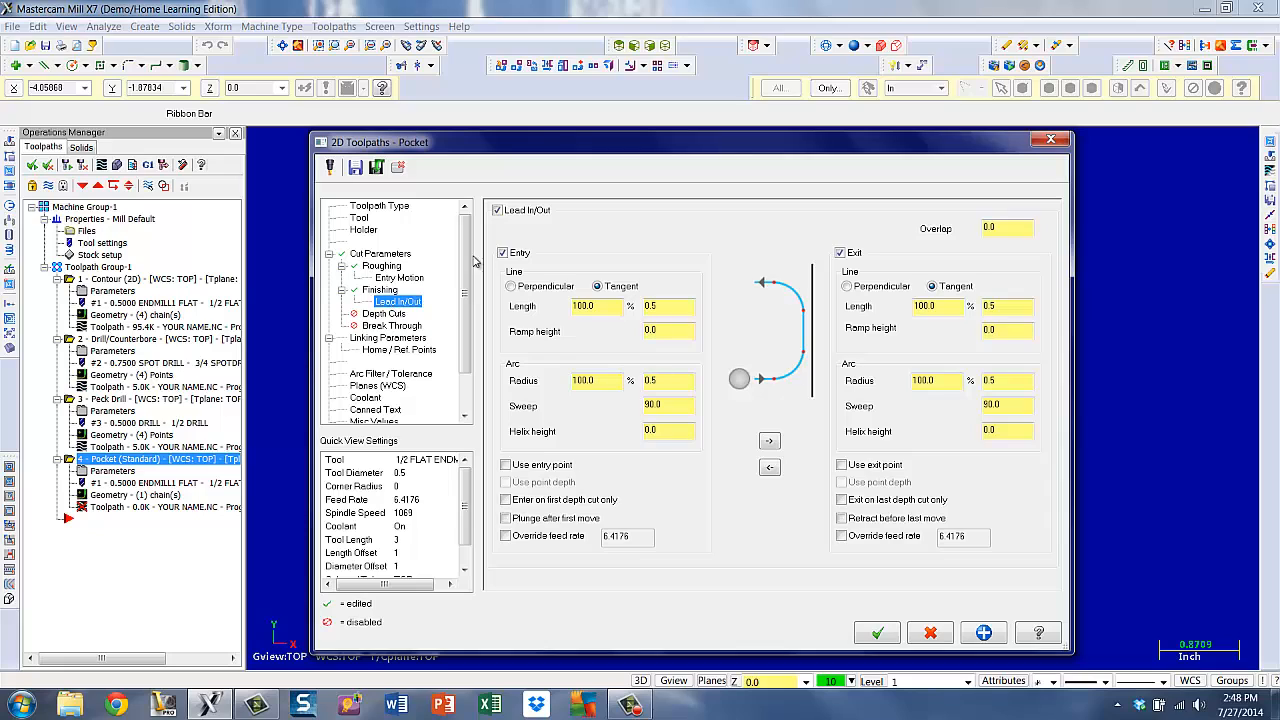
{"action": "double_click", "coordinate": [598, 380]}
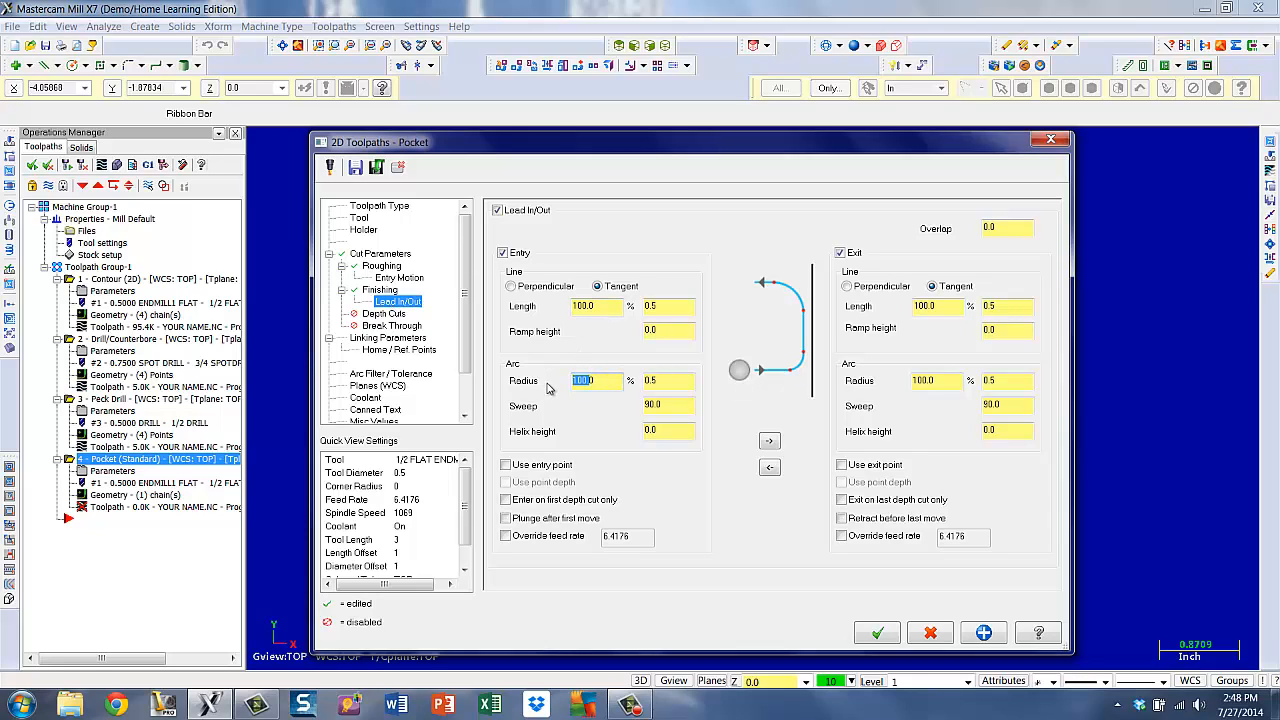
{"action": "type", "text": "60"}
{"action": "key", "text": "BackSpace"}
{"action": "left_click", "coordinate": [940, 381]}
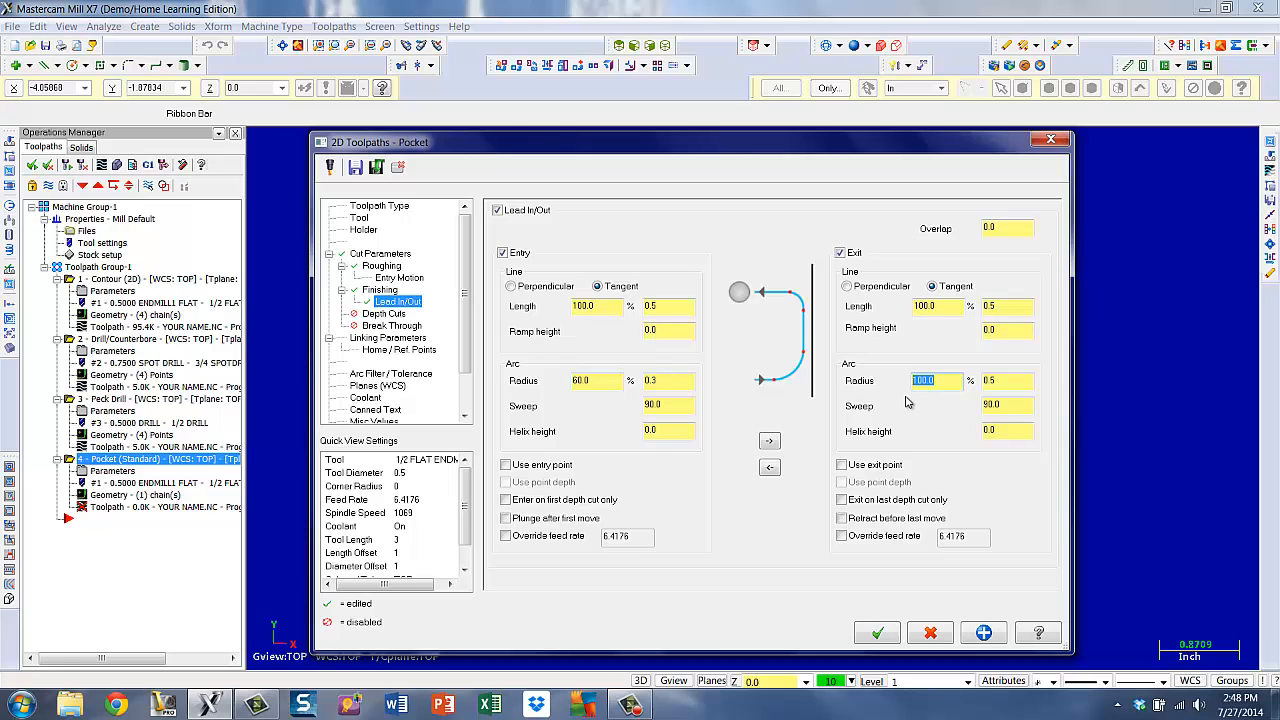
{"action": "type", "text": "60"}
{"action": "key", "text": "Return"}
- Enable depth cuts for the pocket with a max rough step of 0.25
{"action": "left_click", "coordinate": [382, 314]}
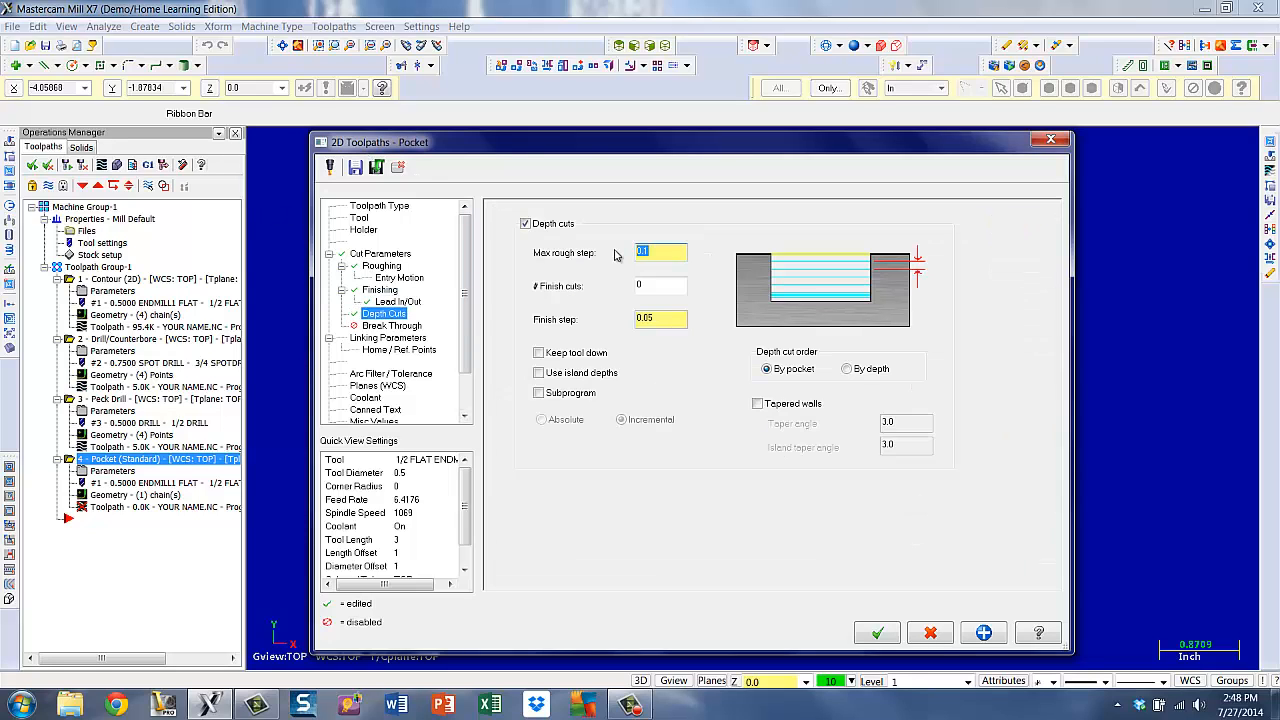
{"action": "type", "text": ".25"}
{"action": "key", "text": "Return"}
- Enable the 2.0 clearance and set an absolute depth of -1.5 in the pocket's linking parameters, then accept the operation
{"action": "left_click", "coordinate": [366, 340]}
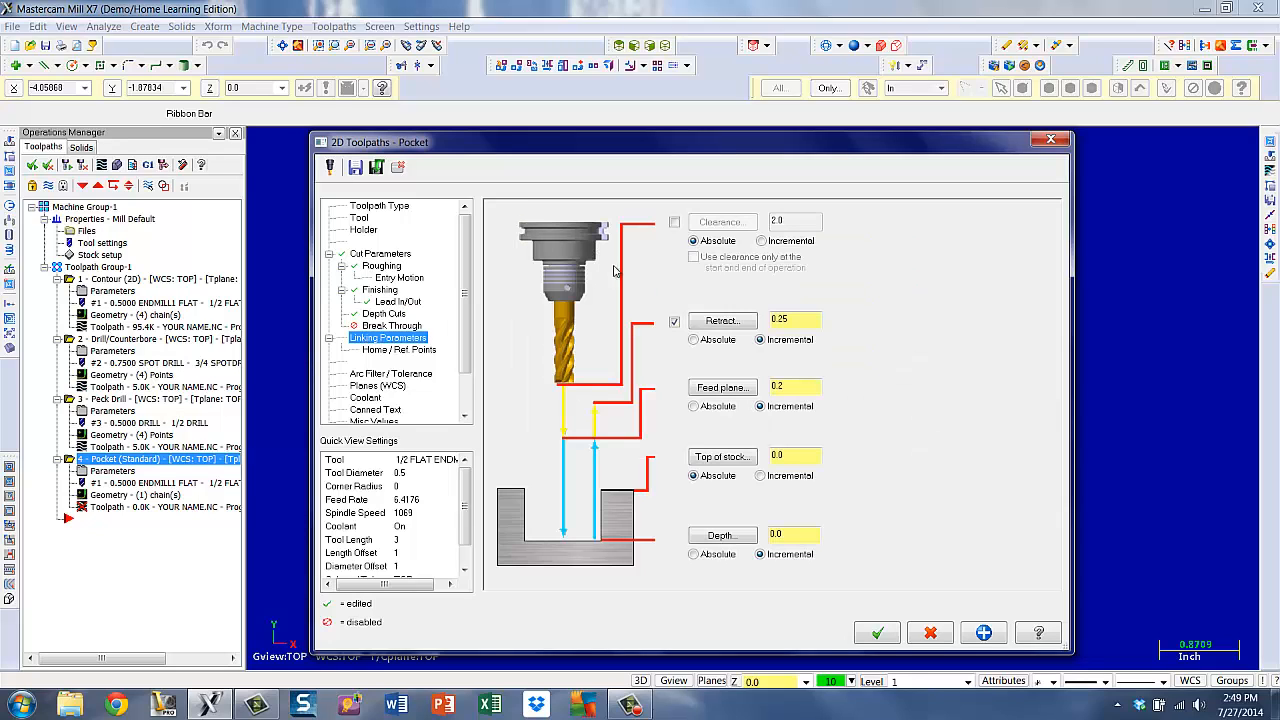
{"action": "left_click", "coordinate": [674, 223]}
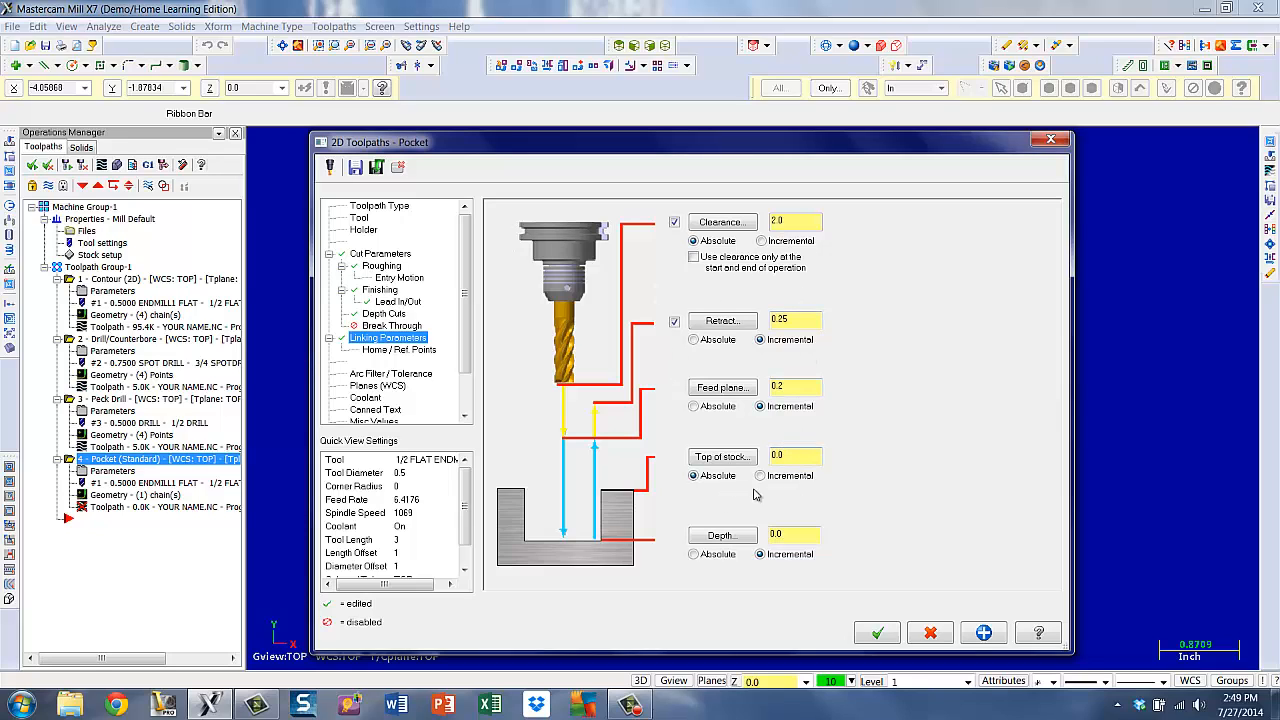
{"action": "left_click", "coordinate": [693, 556]}
{"action": "double_click", "coordinate": [810, 532]}
{"action": "type", "text": "1.5"}
{"action": "left_click", "coordinate": [379, 289]}
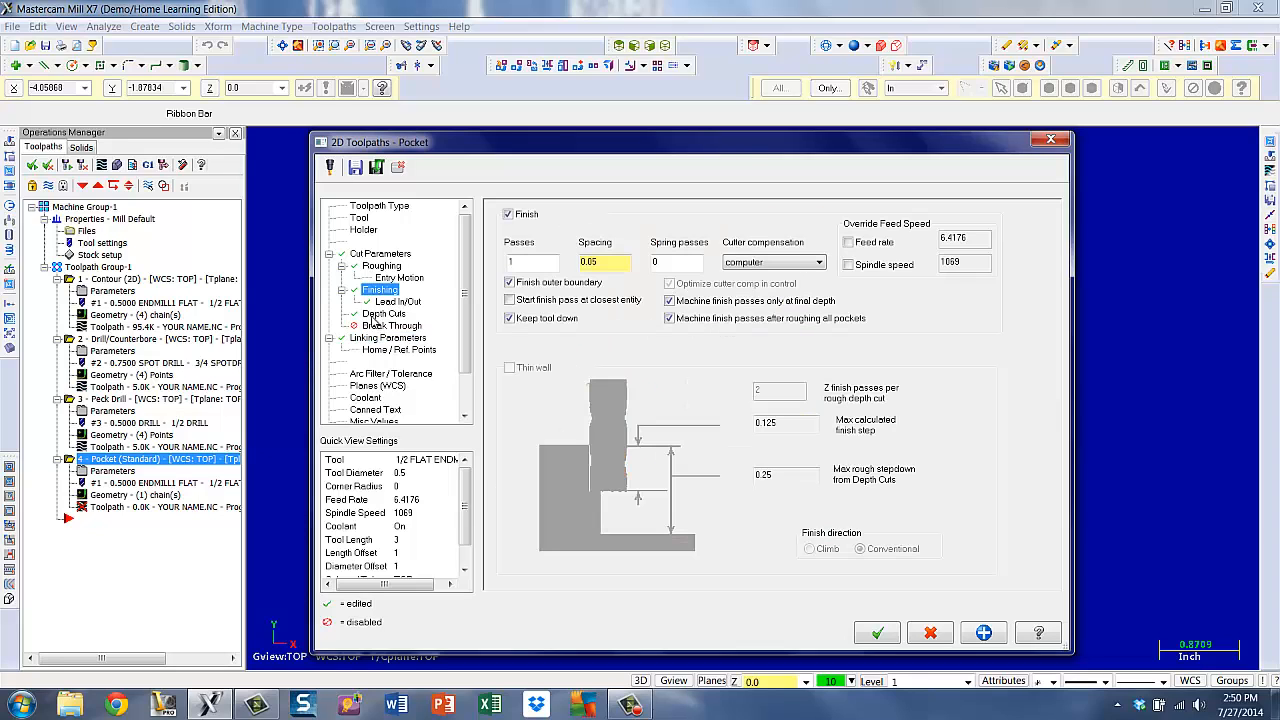
{"action": "left_click", "coordinate": [381, 339]}
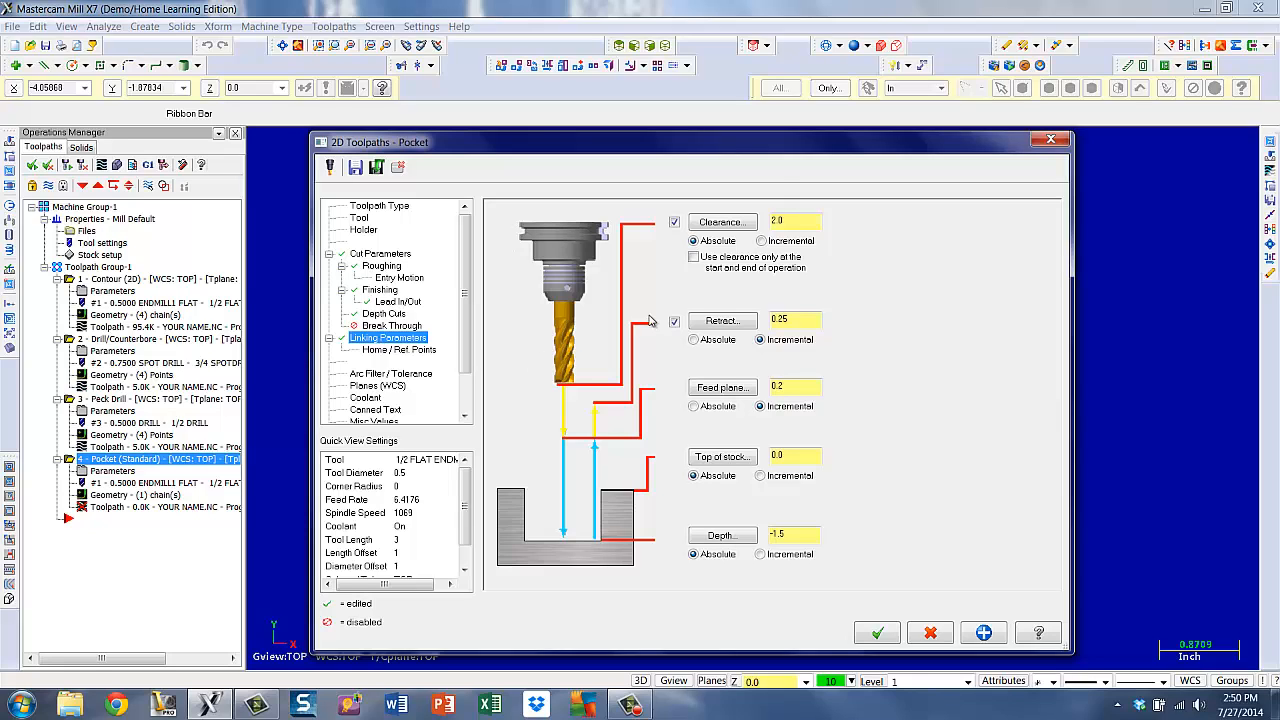
{"action": "left_click", "coordinate": [878, 634]}
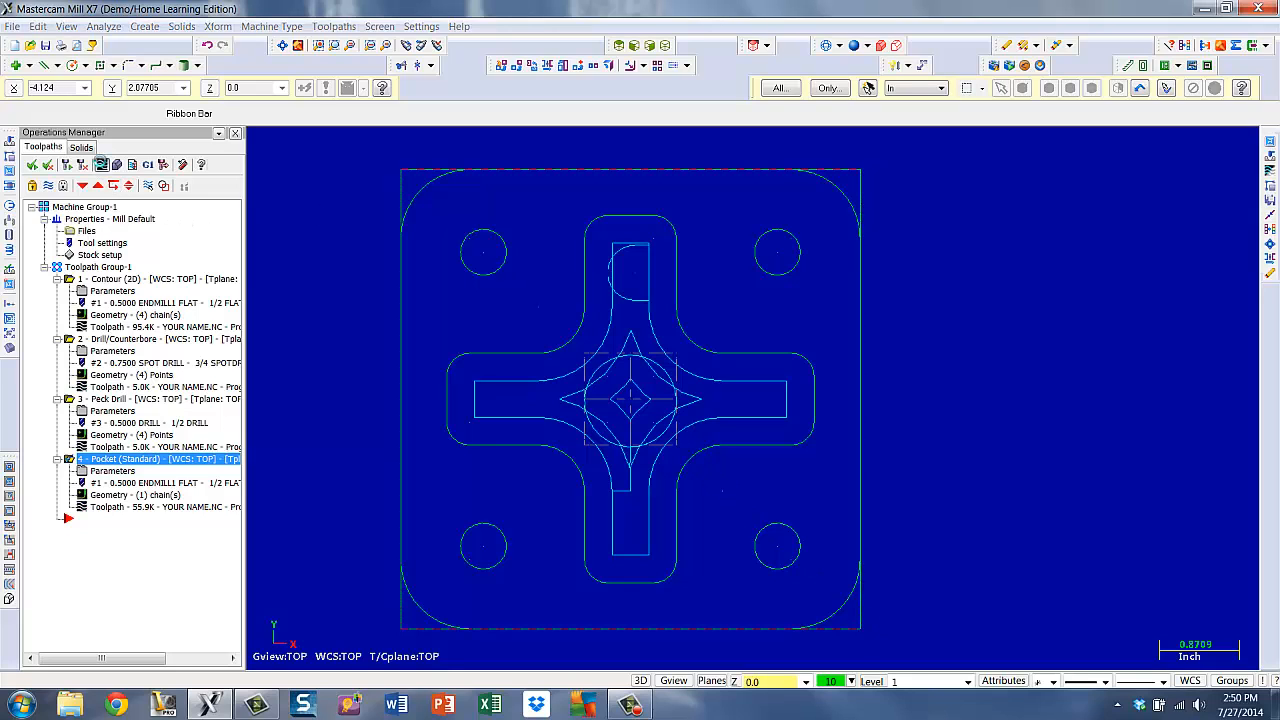
- Backplot the pocket toolpath in a fitted isometric view, then close the simulator
{"action": "left_click", "coordinate": [100, 164]}
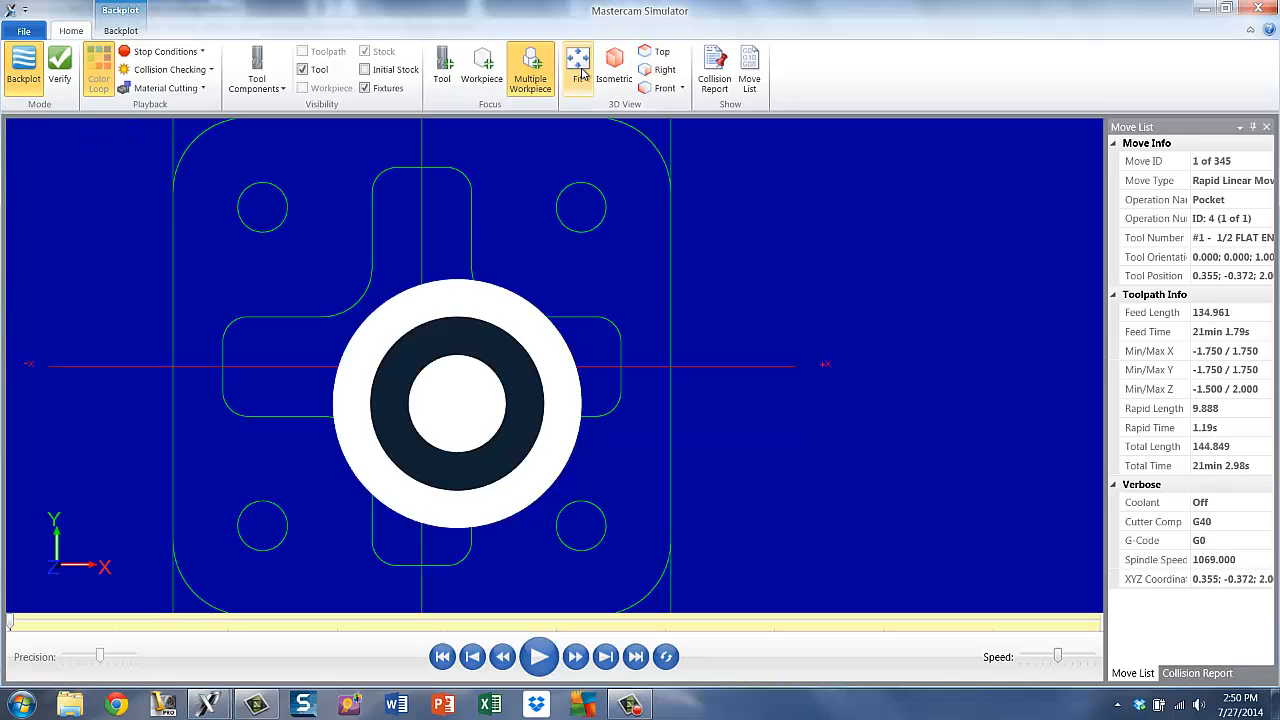
{"action": "left_click", "coordinate": [580, 70]}
{"action": "left_click", "coordinate": [614, 70]}
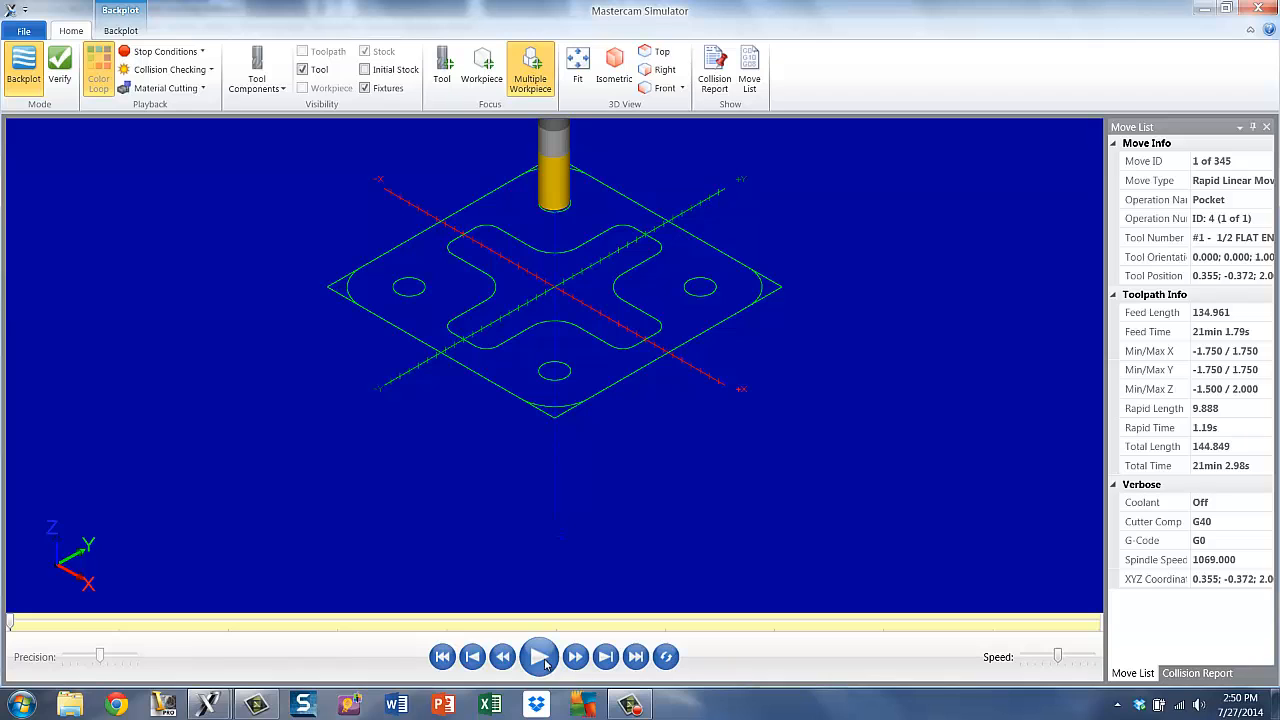
{"action": "left_click", "coordinate": [545, 664]}
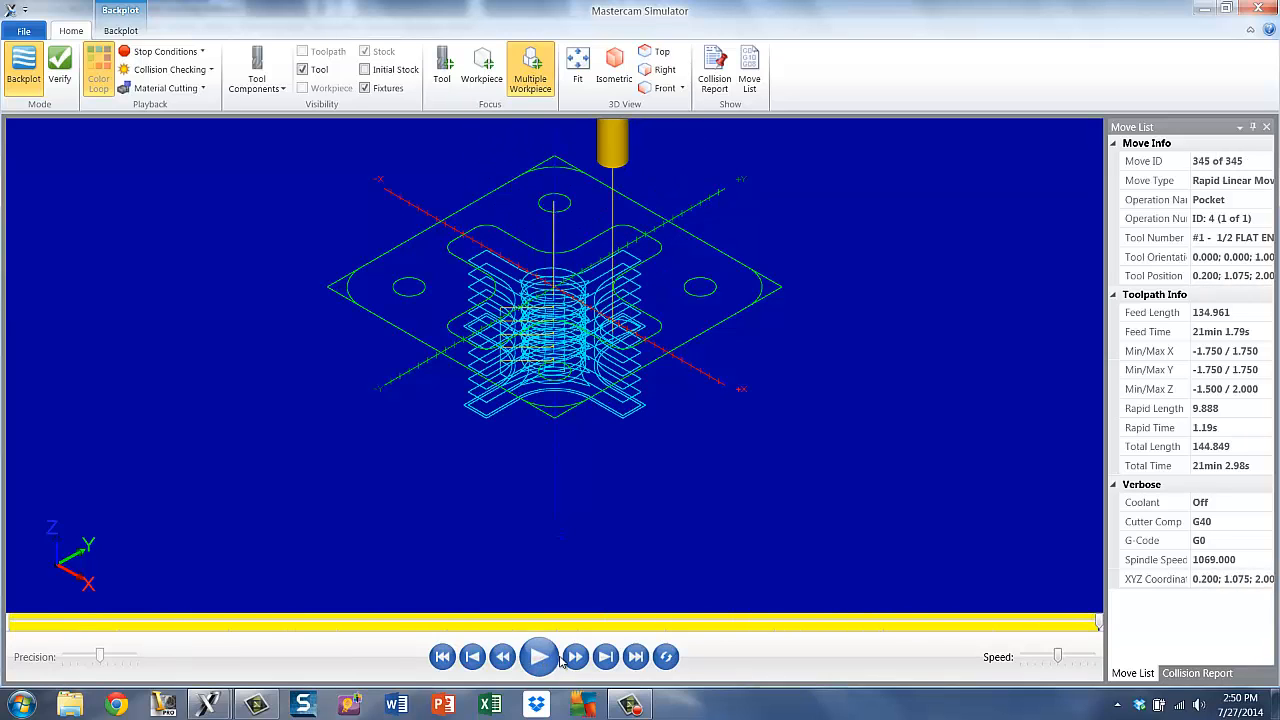
{"action": "left_click", "coordinate": [1259, 10]}
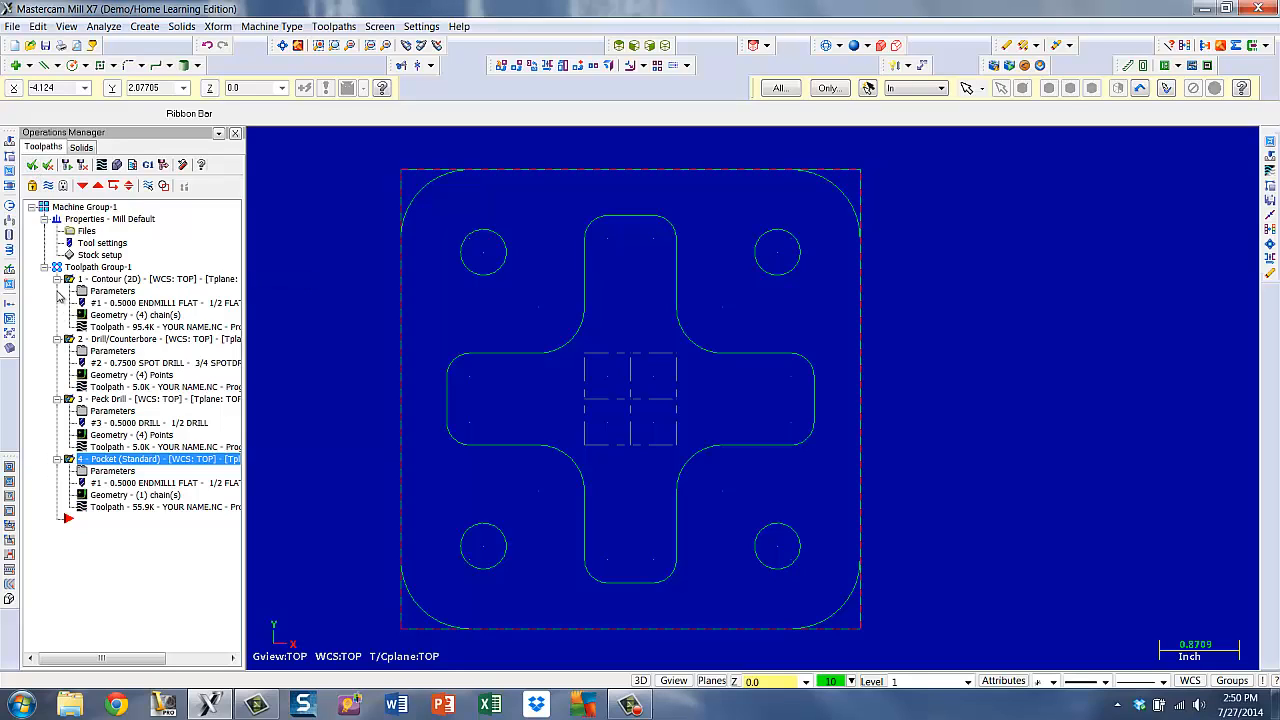
- Verify all four operations on the stock in a fitted isometric view at the slowest playback speed, running through to the last move
{"action": "left_click", "coordinate": [118, 167]}
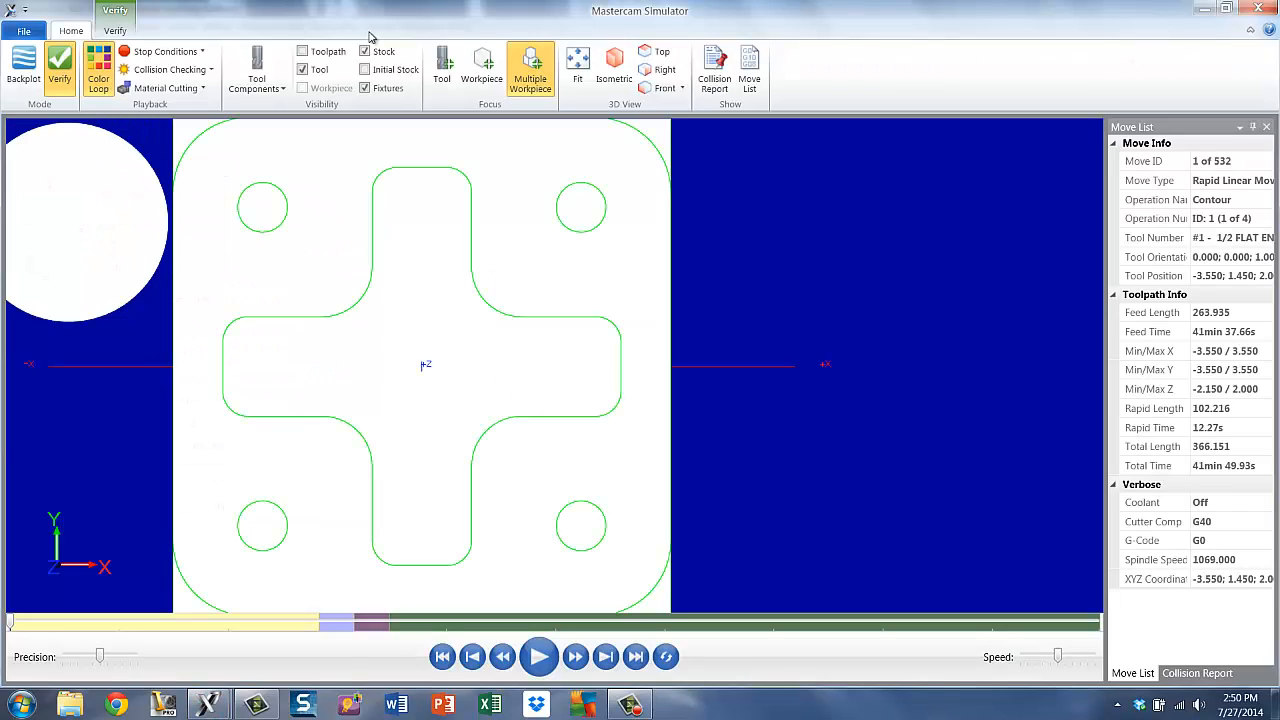
{"action": "left_click", "coordinate": [577, 73]}
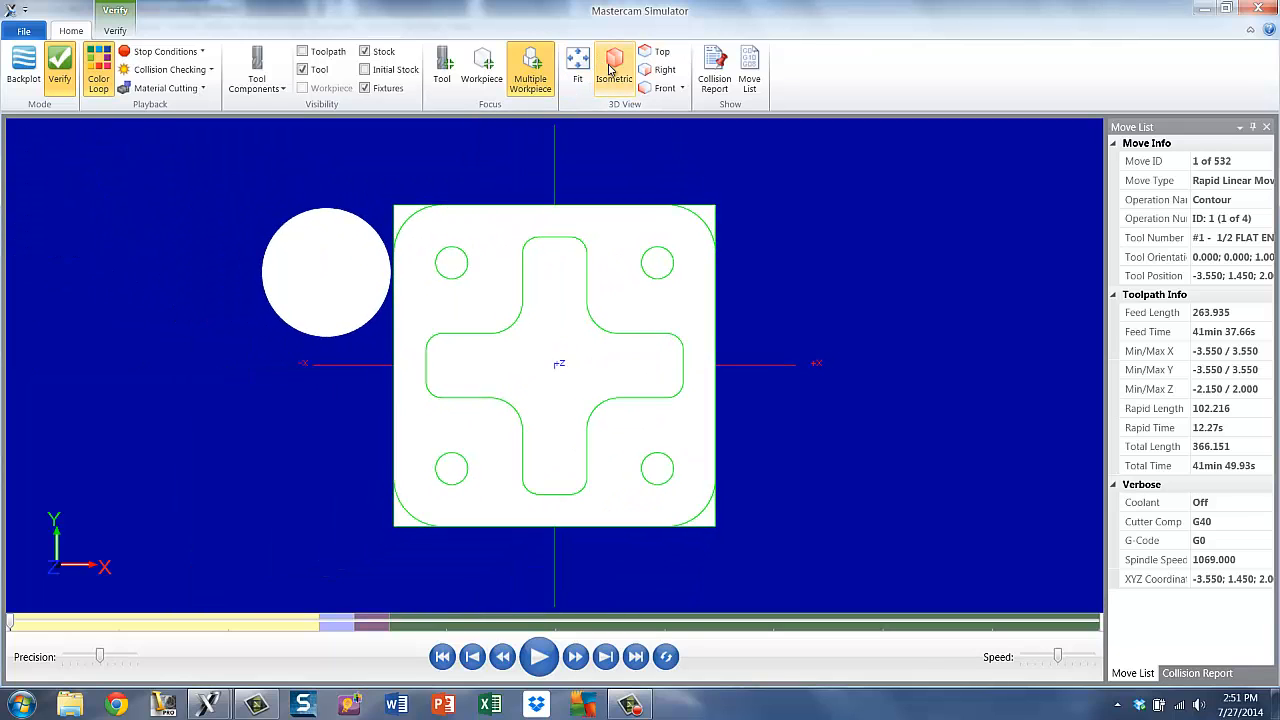
{"action": "left_click", "coordinate": [613, 68]}
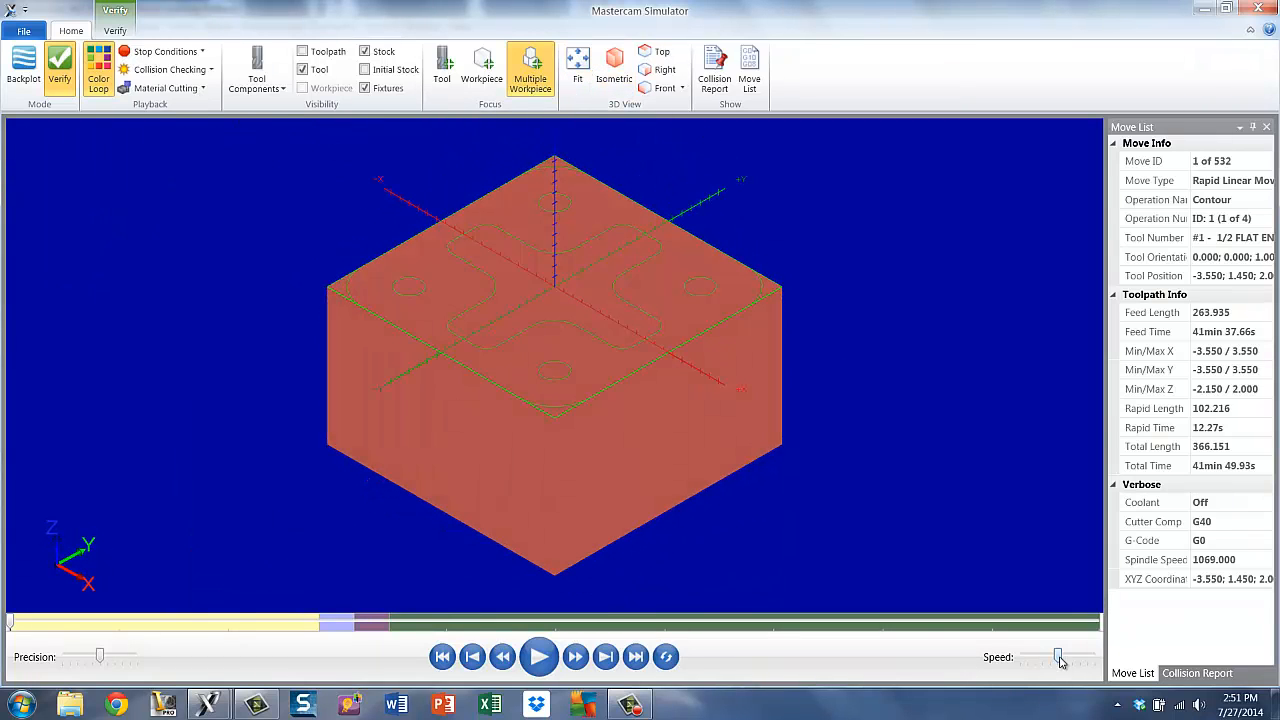
{"action": "left_click_drag", "start_coordinate": [1059, 658], "coordinate": [1026, 658]}
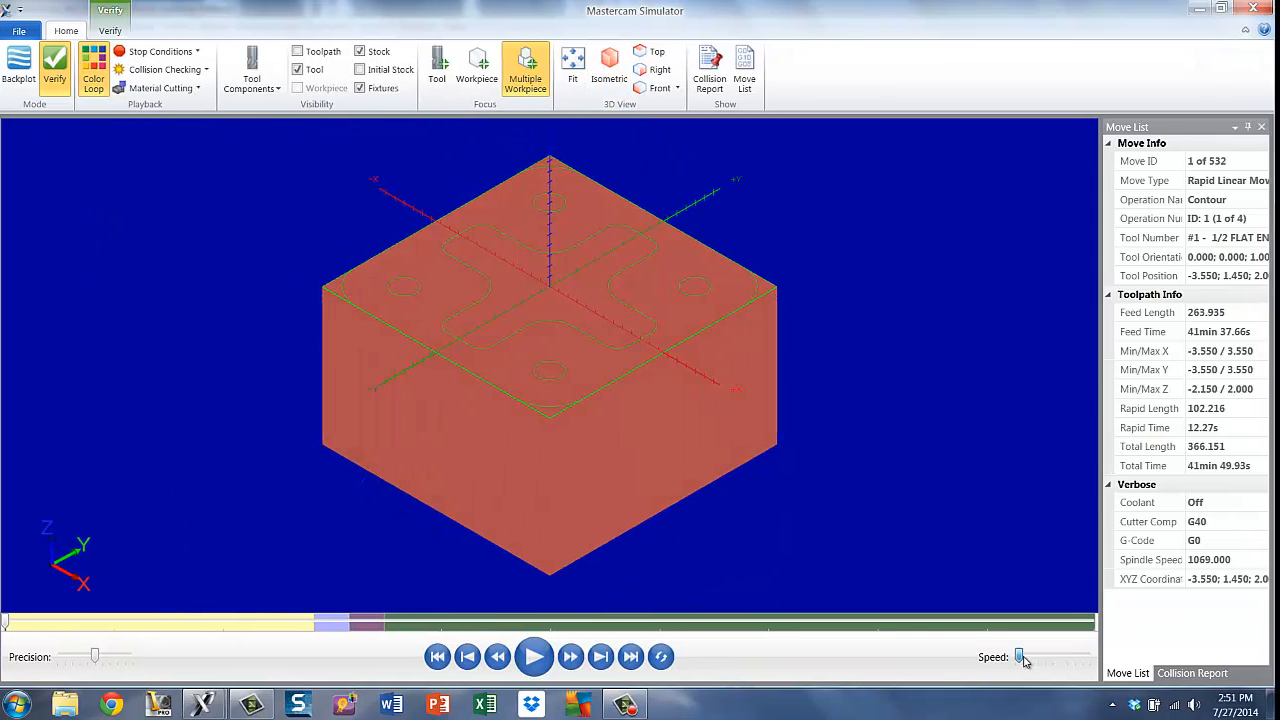
{"action": "left_click", "coordinate": [535, 657]}
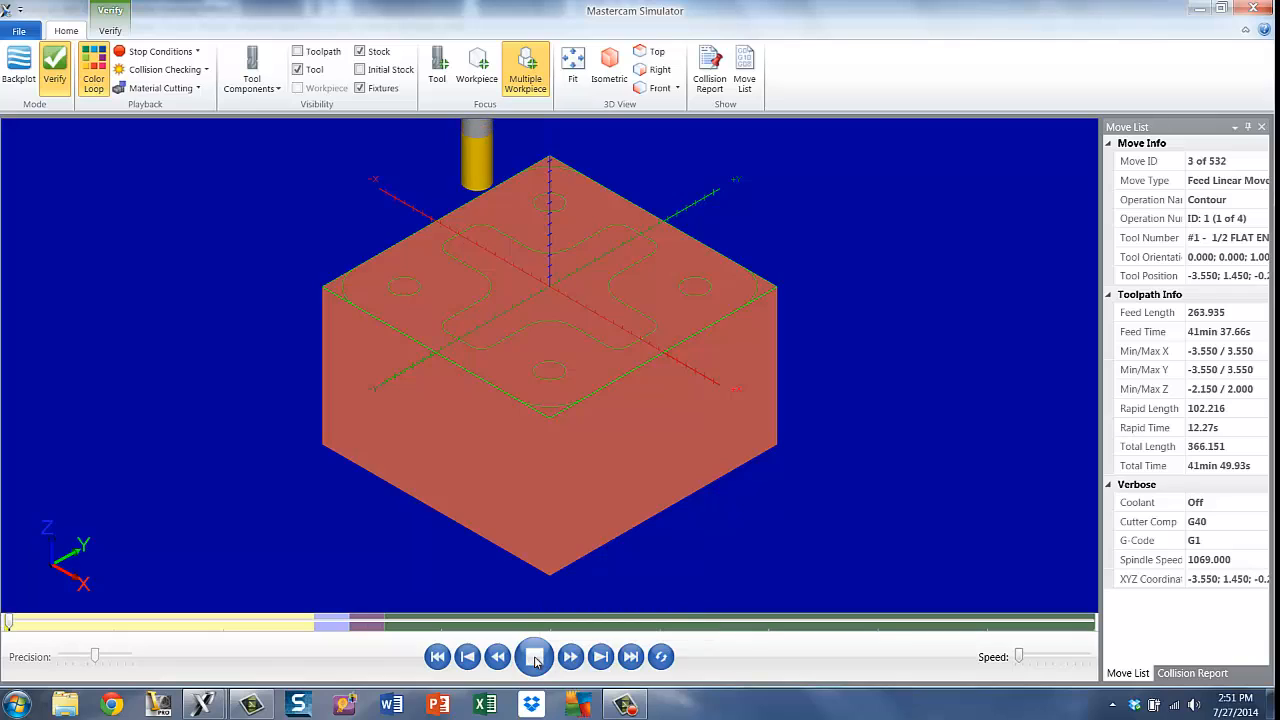
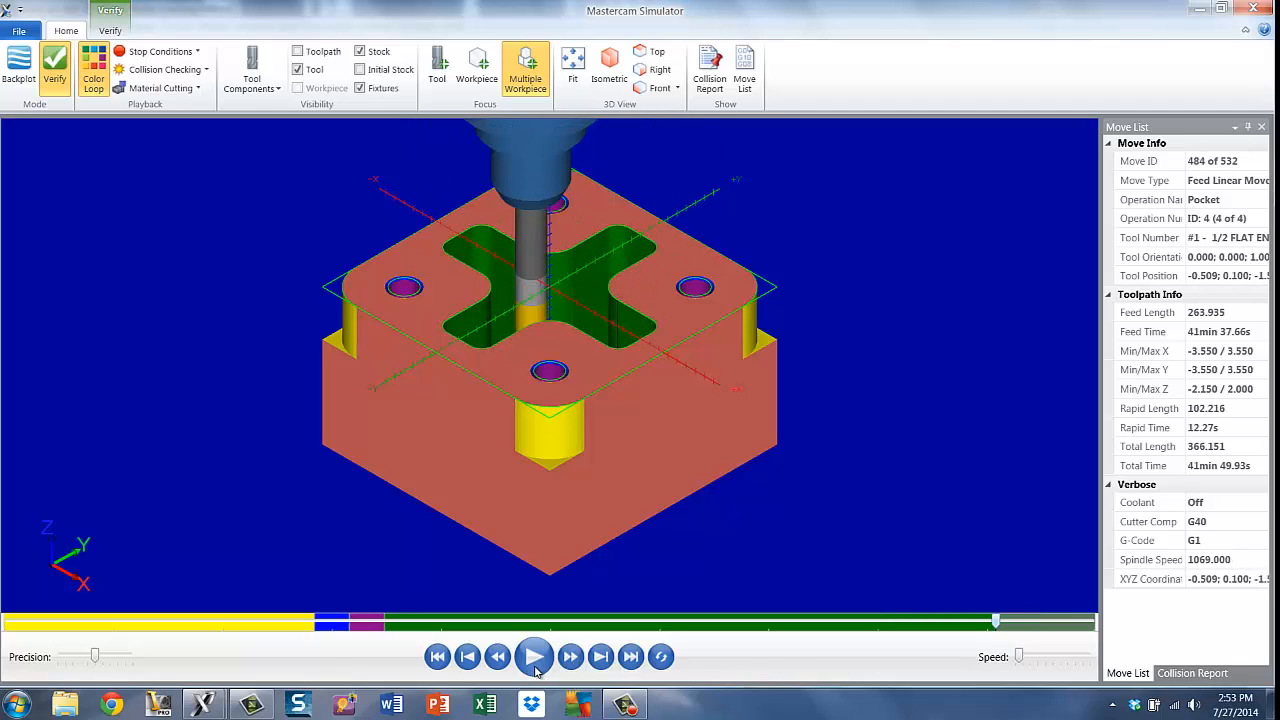
{"action": "left_click", "coordinate": [533, 661]}
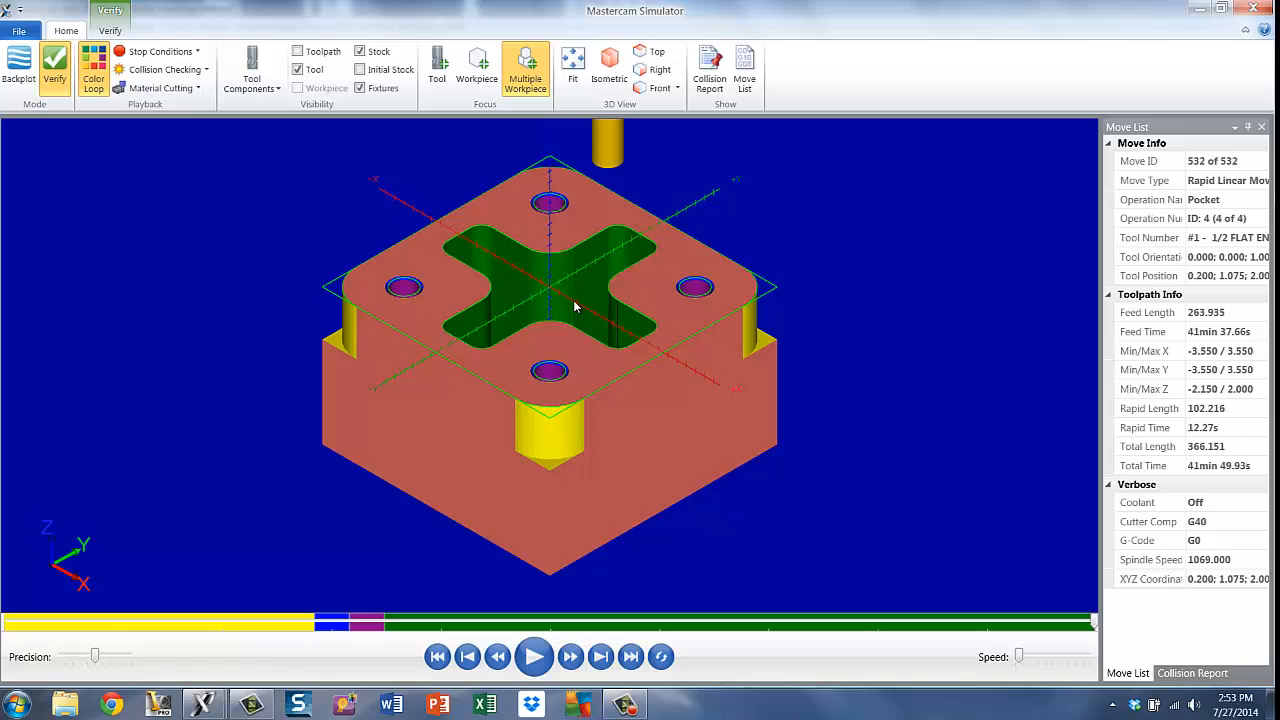
- Examine the simulated part's pocket, holes and rounded corners from several angles, restore the fitted isometric view and close the simulator
{"action": "middle_click_drag", "start_coordinate": [573, 300], "coordinate": [513, 415]}
{"action": "scroll", "coordinate": [511, 425], "scroll_direction": "up", "scroll_amount": 3}
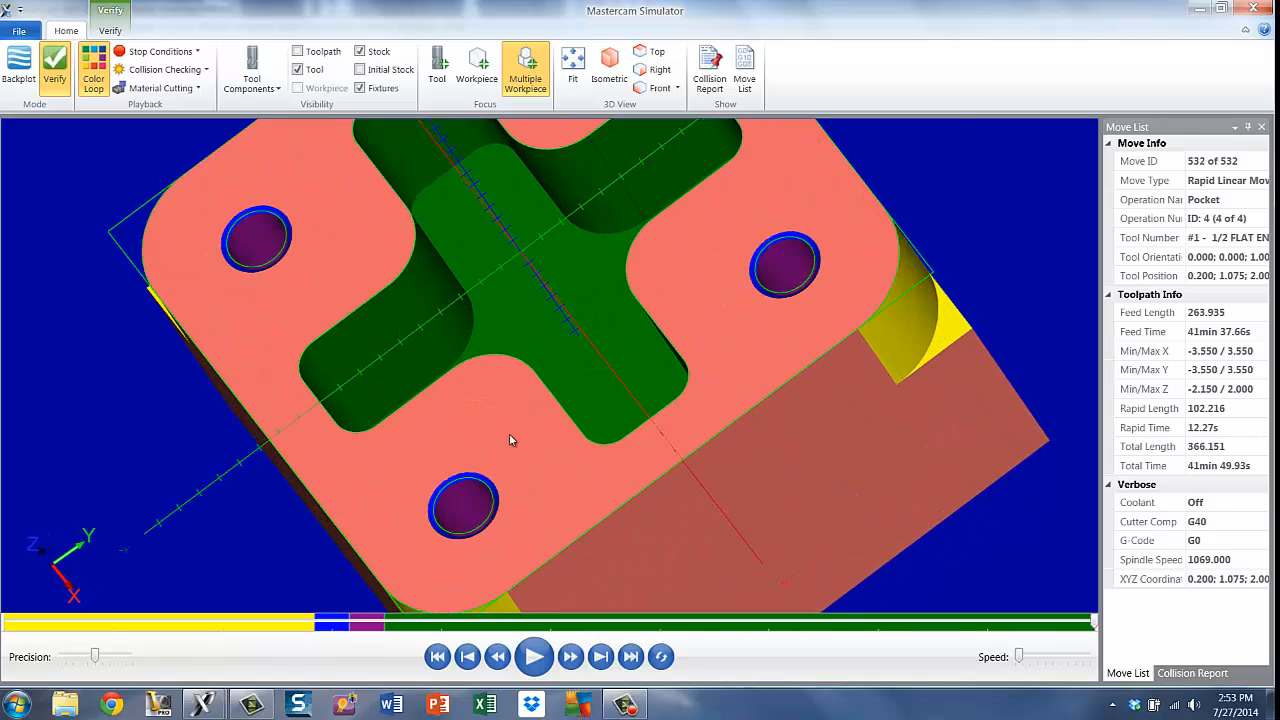
{"action": "scroll", "coordinate": [509, 440], "scroll_direction": "up", "scroll_amount": 4}
{"action": "mouse_move", "coordinate": [491, 480]}
{"action": "middle_mouse_down"}
{"action": "mouse_move", "coordinate": [512, 430]}
{"action": "mouse_move", "coordinate": [497, 469]}
{"action": "mouse_move", "coordinate": [533, 489]}
{"action": "mouse_move", "coordinate": [526, 509]}
{"action": "mouse_move", "coordinate": [531, 451]}
{"action": "mouse_move", "coordinate": [534, 526]}
{"action": "mouse_move", "coordinate": [523, 454]}
{"action": "mouse_move", "coordinate": [529, 469]}
{"action": "mouse_move", "coordinate": [648, 383]}
{"action": "middle_mouse_up"}
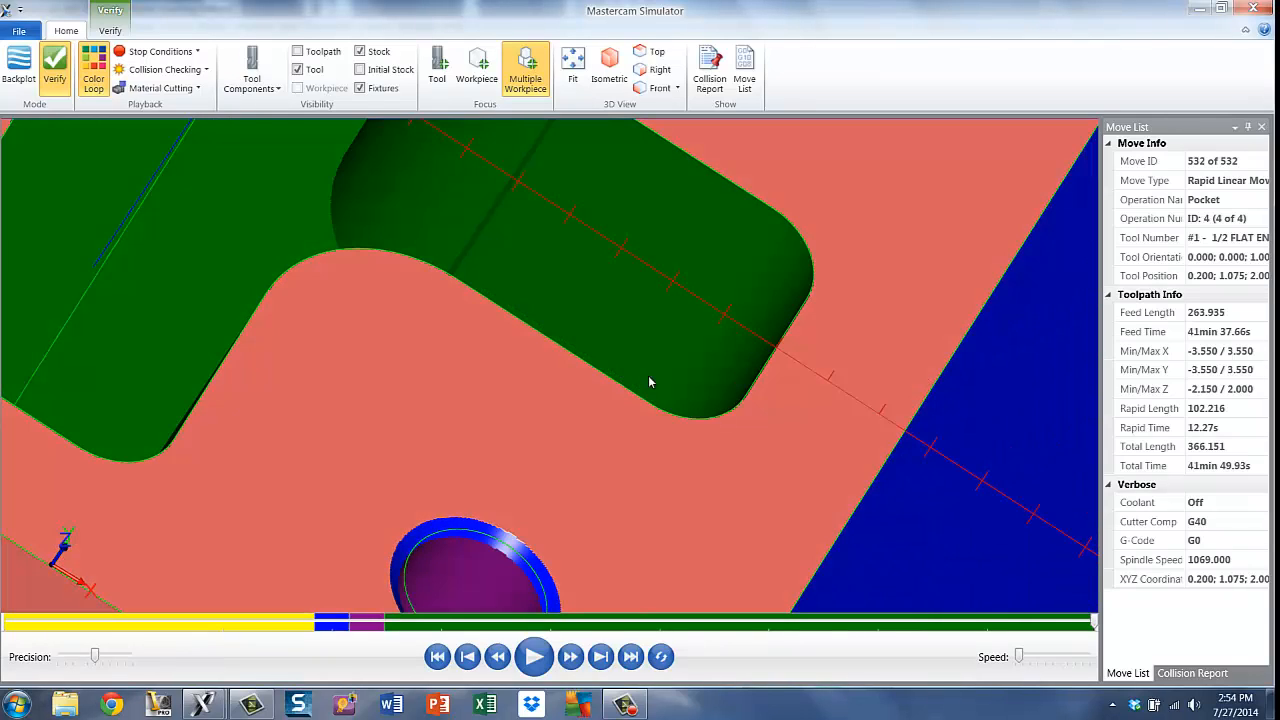
{"action": "scroll", "coordinate": [911, 277], "scroll_direction": "down", "scroll_amount": 5}
{"action": "middle_click_drag", "start_coordinate": [911, 277], "coordinate": [892, 221]}
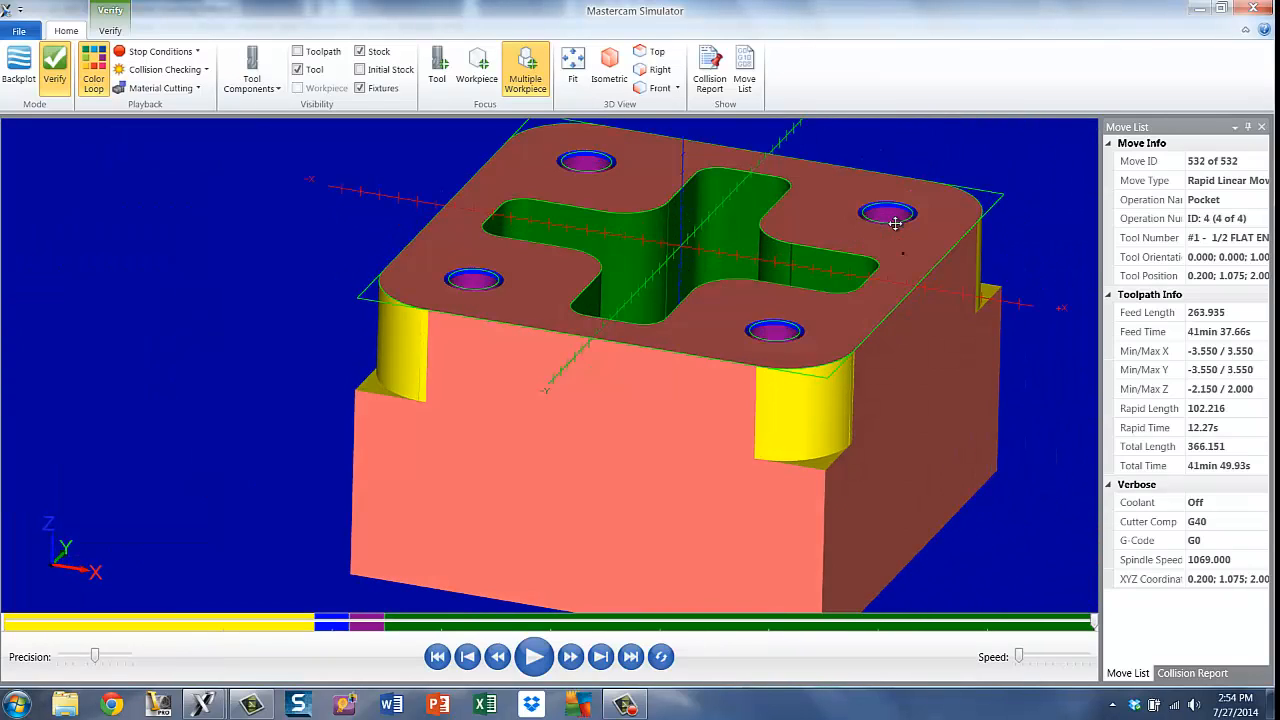
{"action": "left_click", "coordinate": [573, 62]}
{"action": "left_click", "coordinate": [612, 66]}
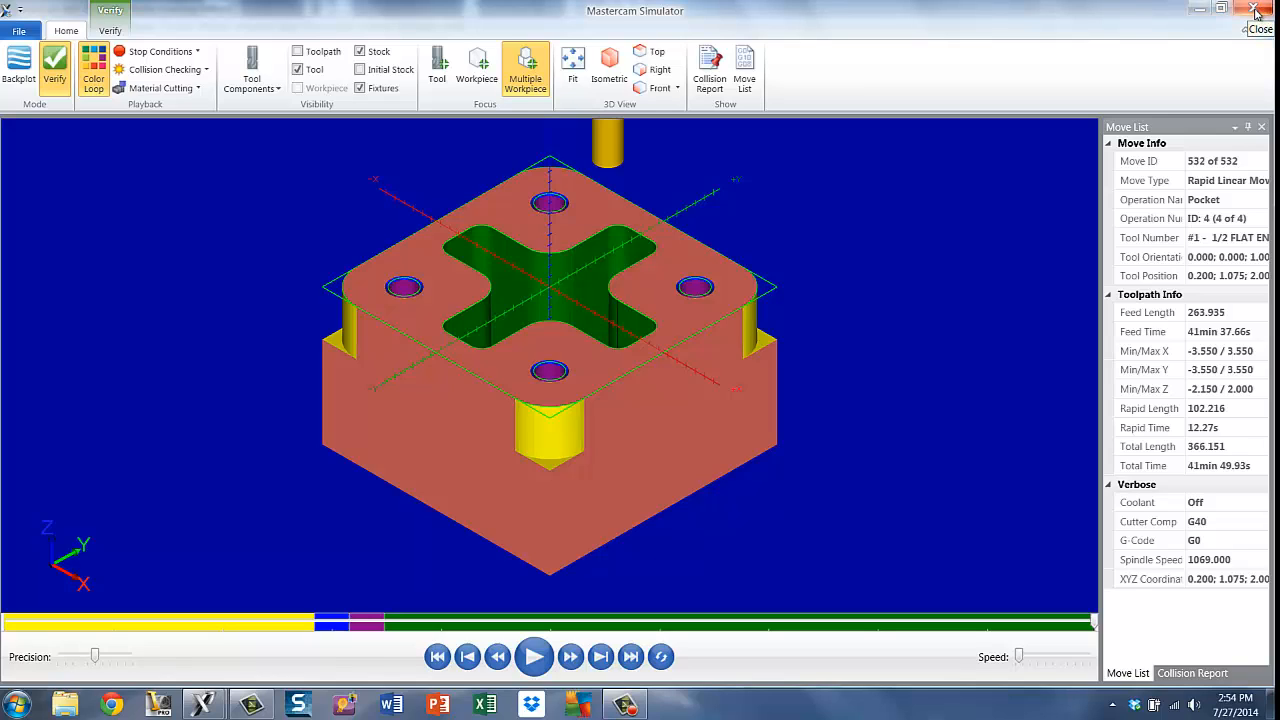
{"action": "left_click", "coordinate": [1254, 10]}
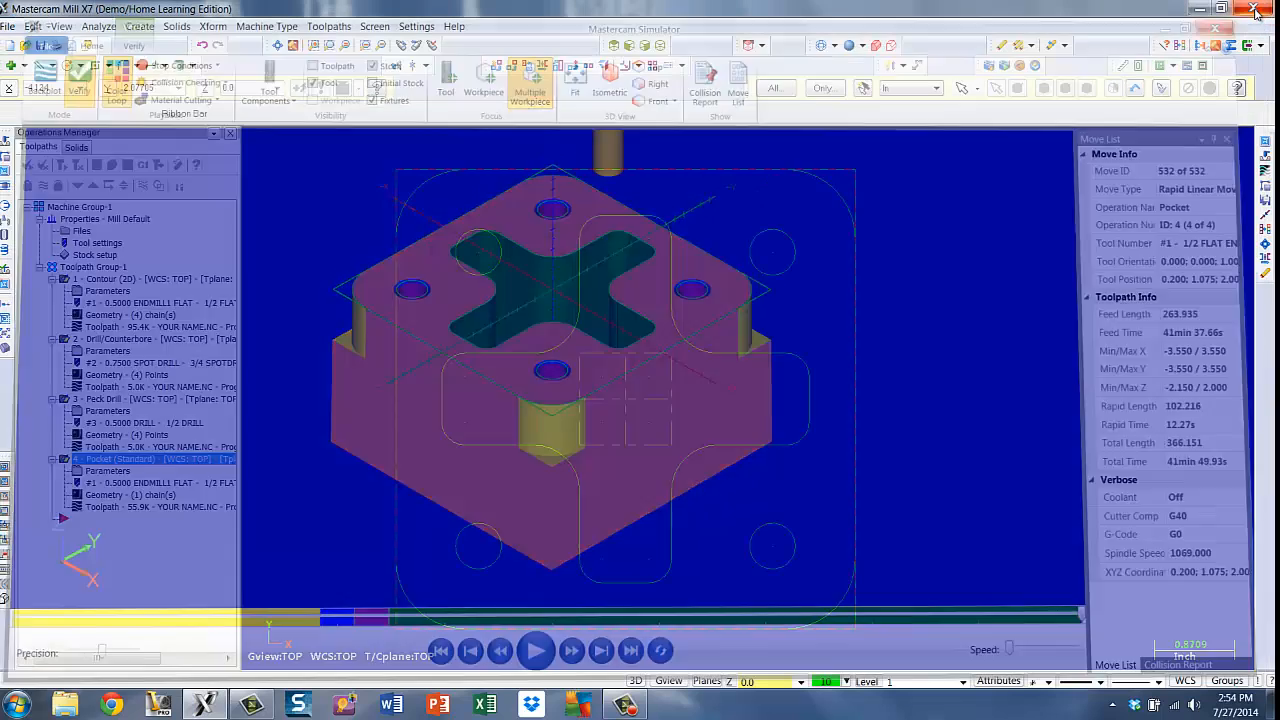